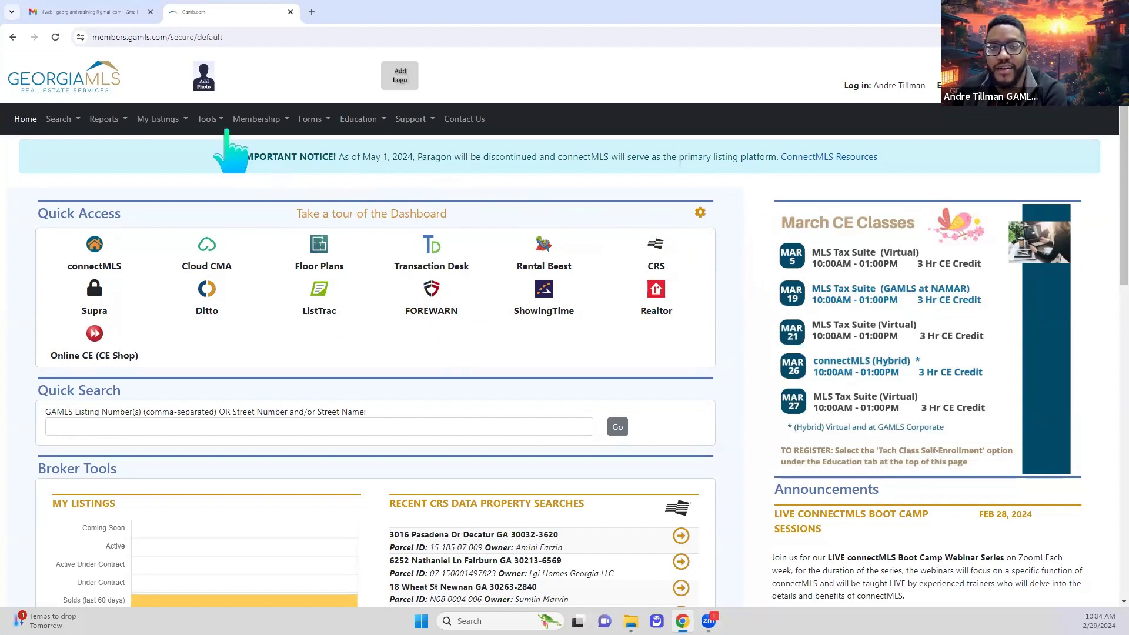
- Close the Gmail tab, then open and dismiss the portal's Tools services list
{"action": "left_click", "coordinate": [150, 12]}
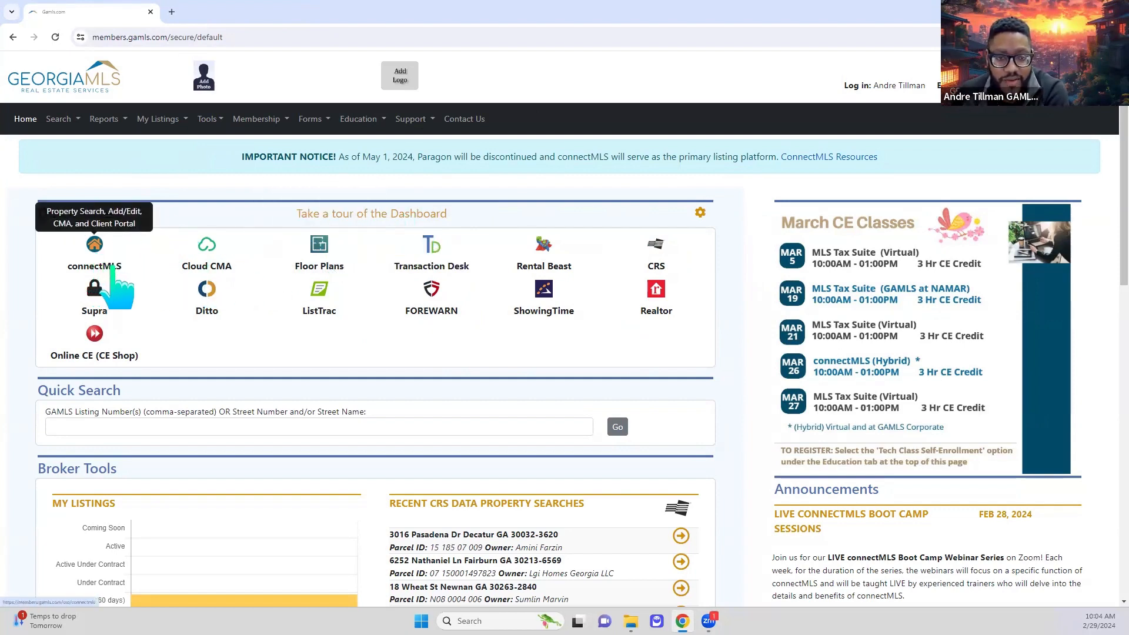
{"action": "left_click", "coordinate": [220, 122]}
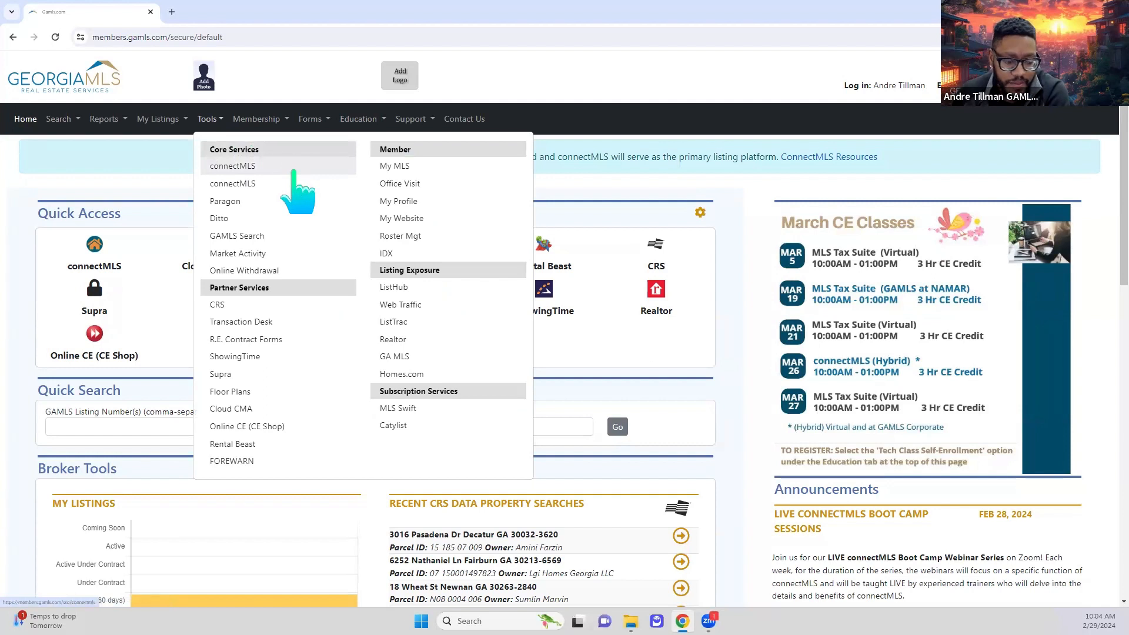
{"action": "left_click", "coordinate": [73, 278]}
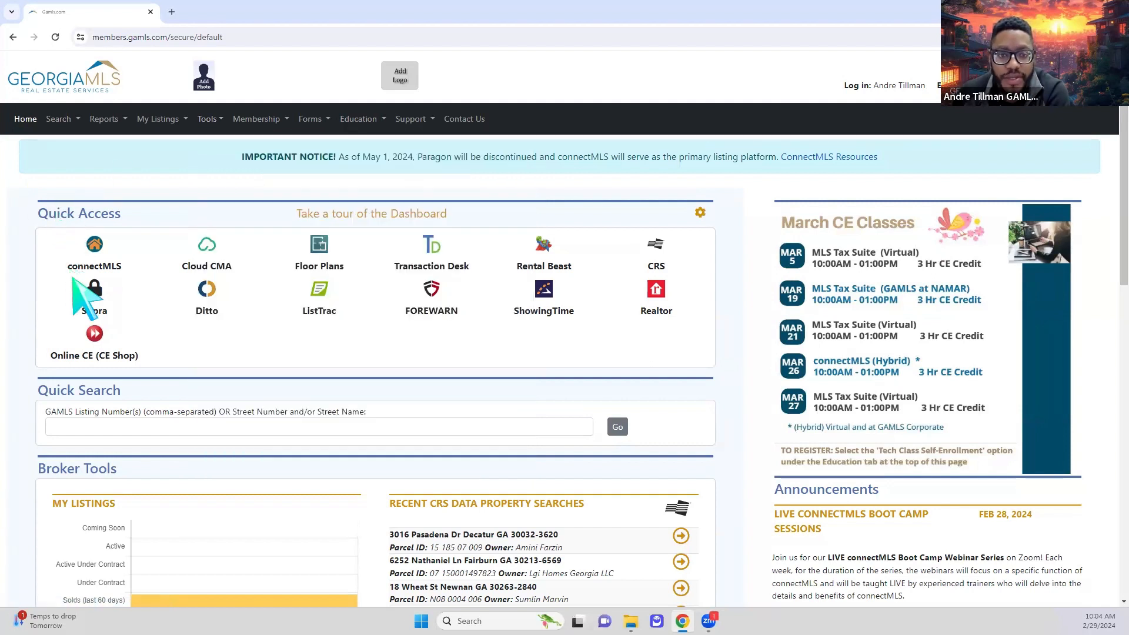
- Launch connectMLS from Quick Access, review the dashboard, and bring up the Listings menu
{"action": "left_click", "coordinate": [105, 276]}
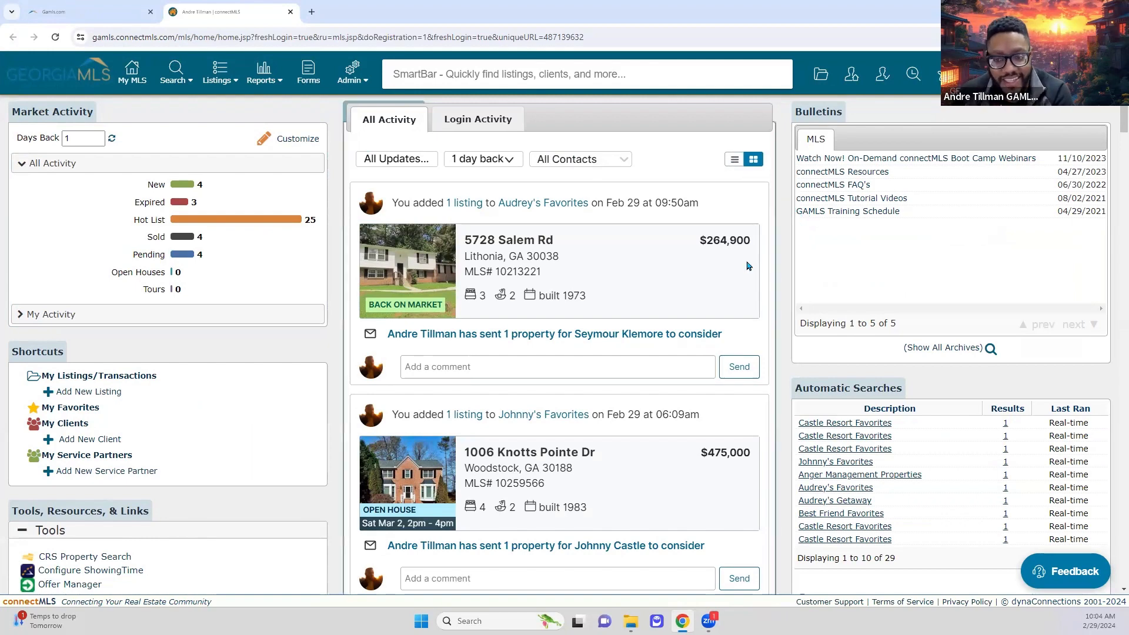
{"action": "scroll", "coordinate": [717, 382], "scroll_direction": "down", "scroll_amount": 3}
{"action": "scroll", "coordinate": [718, 383], "scroll_direction": "up", "scroll_amount": 3}
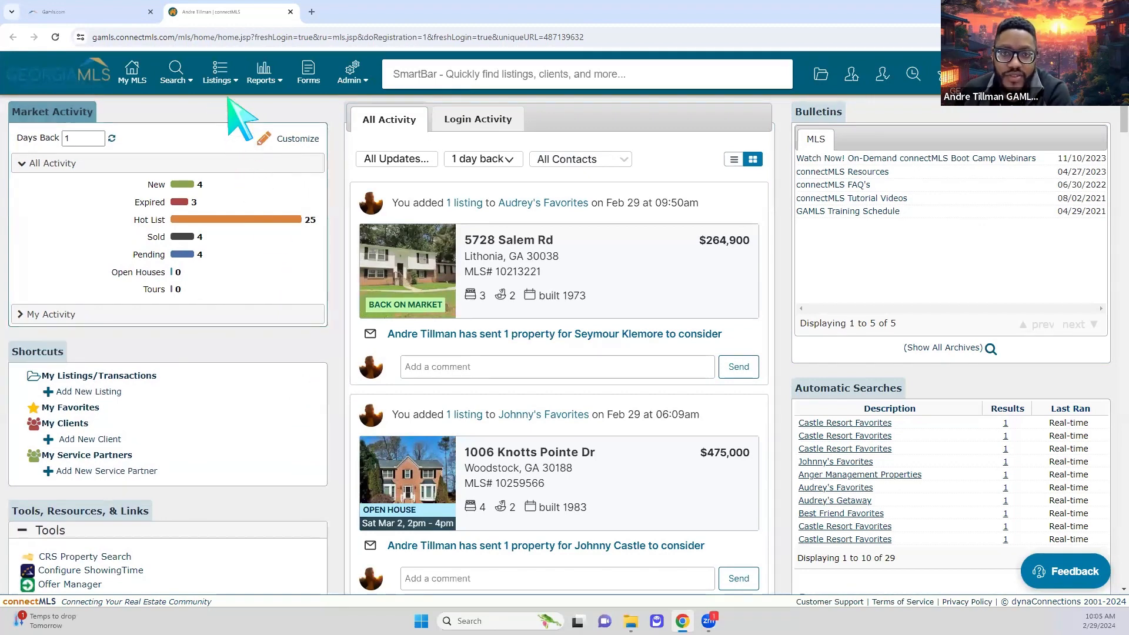
{"action": "left_click", "coordinate": [219, 76]}
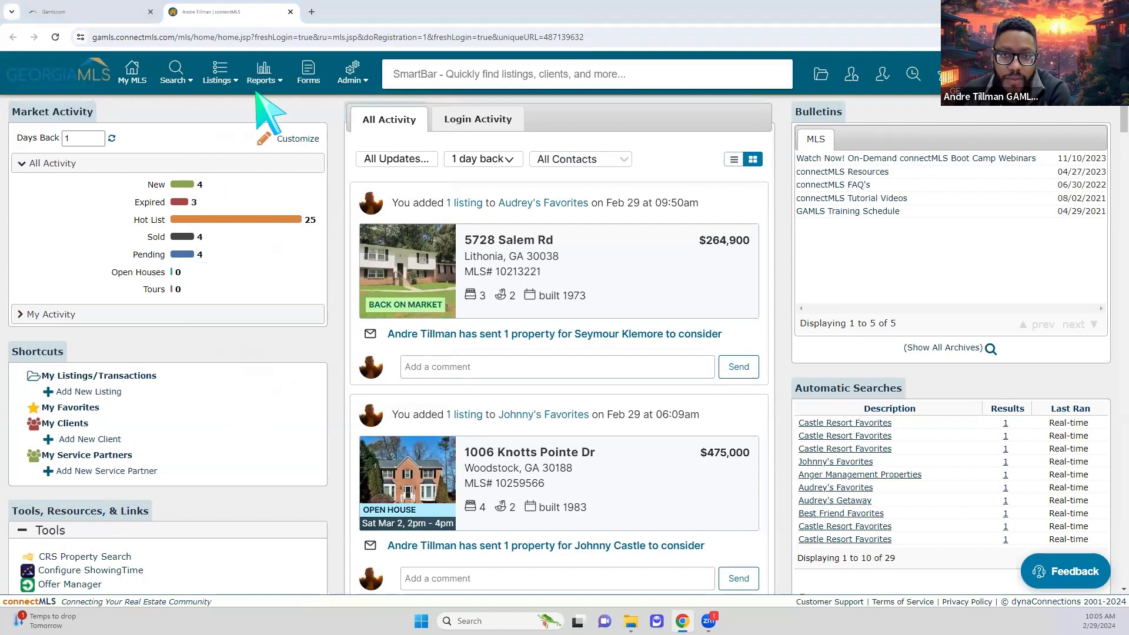
{"action": "mouse_move", "coordinate": [222, 76]}
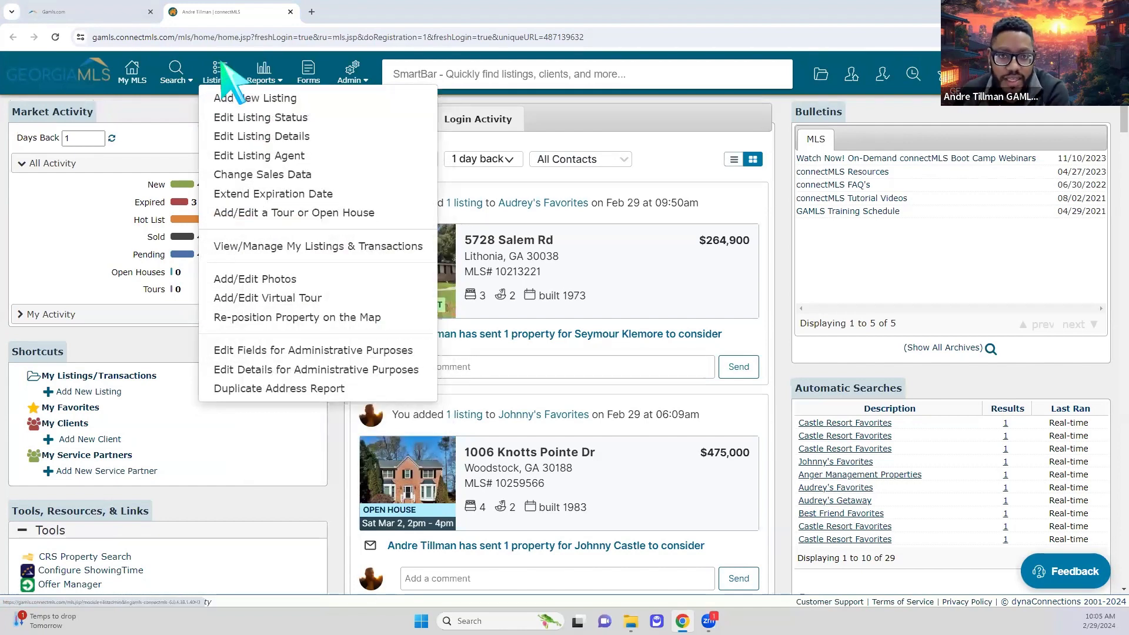
- Open the Listings management page and choose Add New Listing, revealing four saved drafts
{"action": "left_click", "coordinate": [222, 82]}
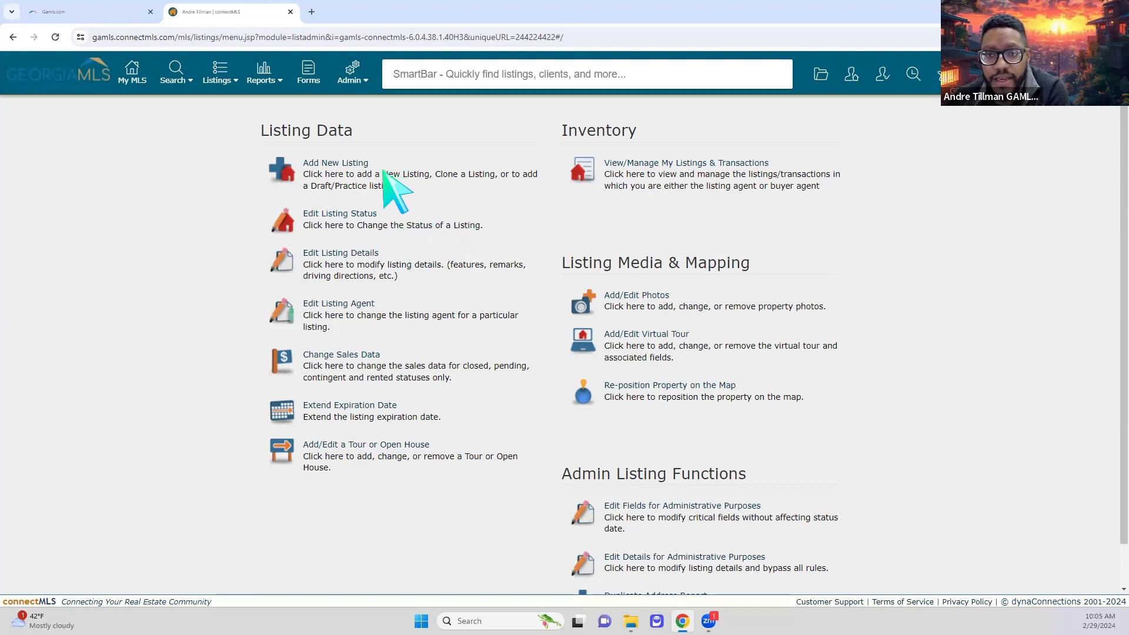
{"action": "left_click", "coordinate": [352, 167]}
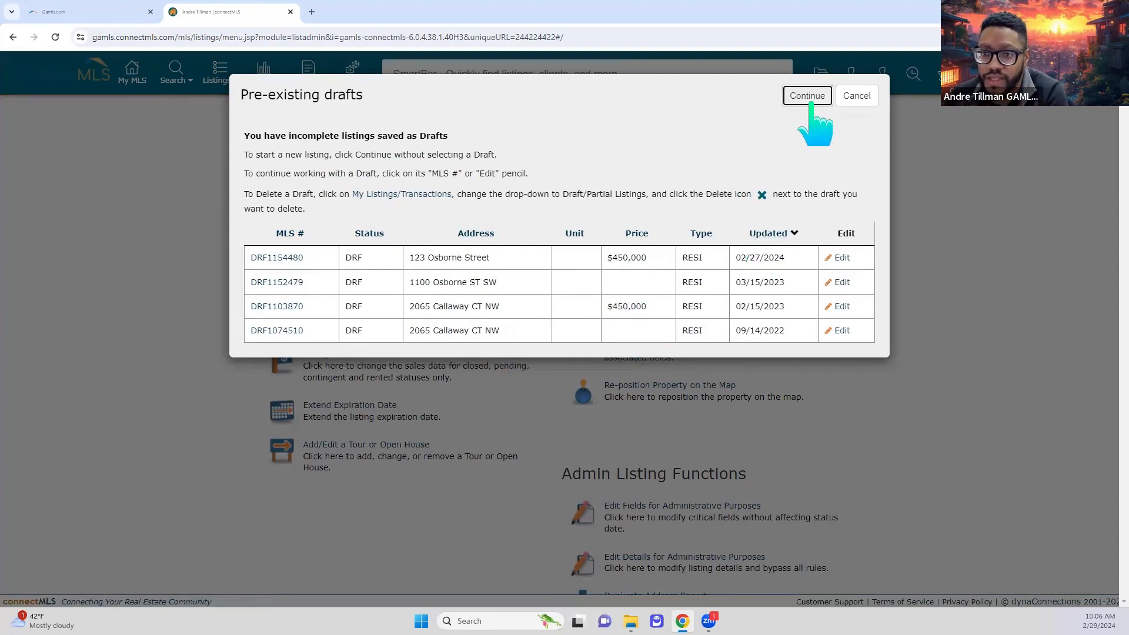
- Skip the drafts, glance at the property types without choosing, and cancel the new listing
{"action": "left_click", "coordinate": [807, 96]}
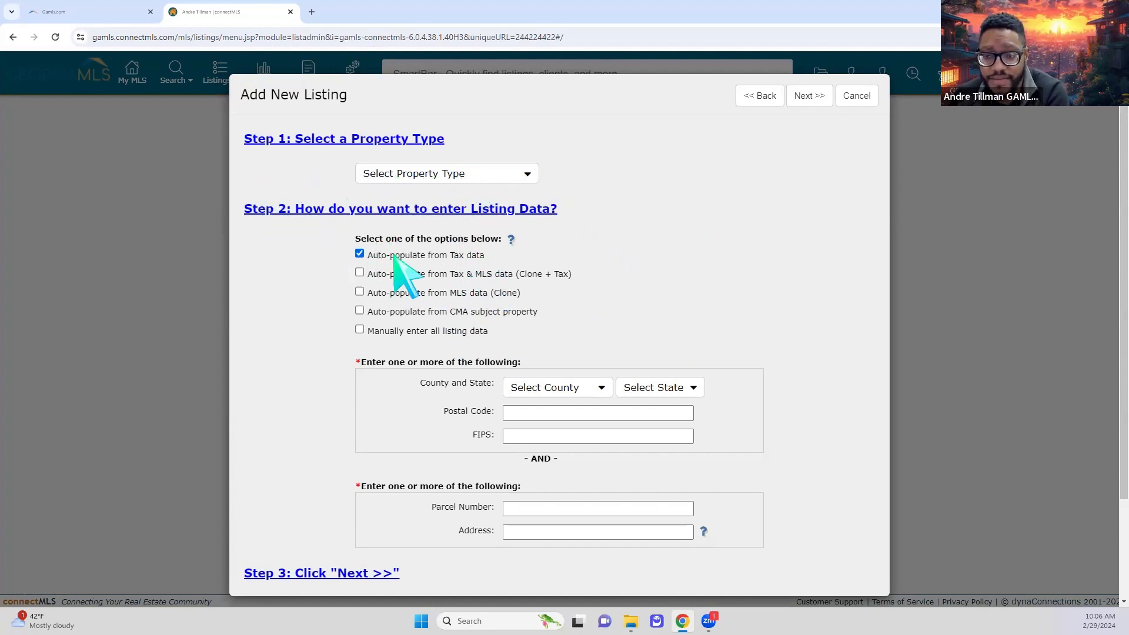
{"action": "left_click", "coordinate": [471, 174]}
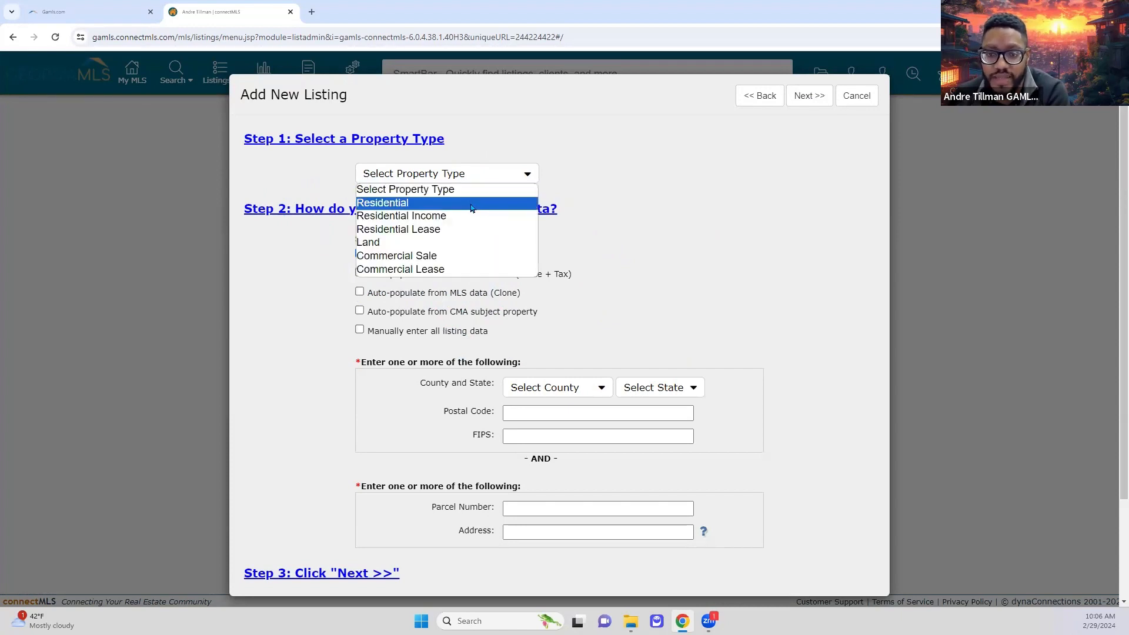
{"action": "left_click", "coordinate": [678, 178]}
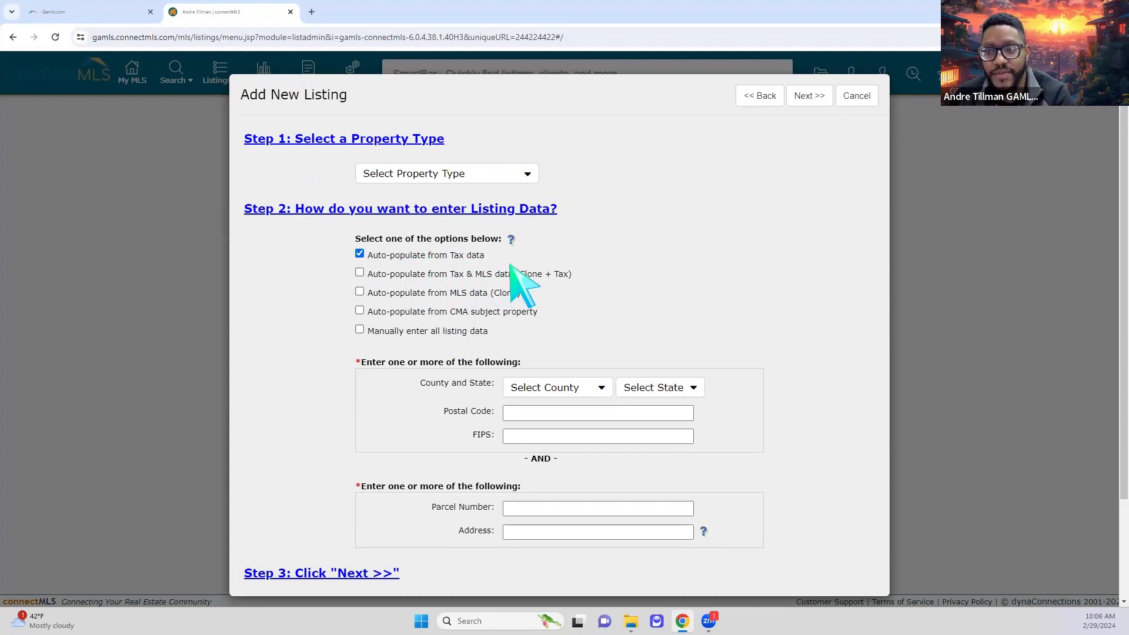
{"action": "left_click", "coordinate": [863, 100]}
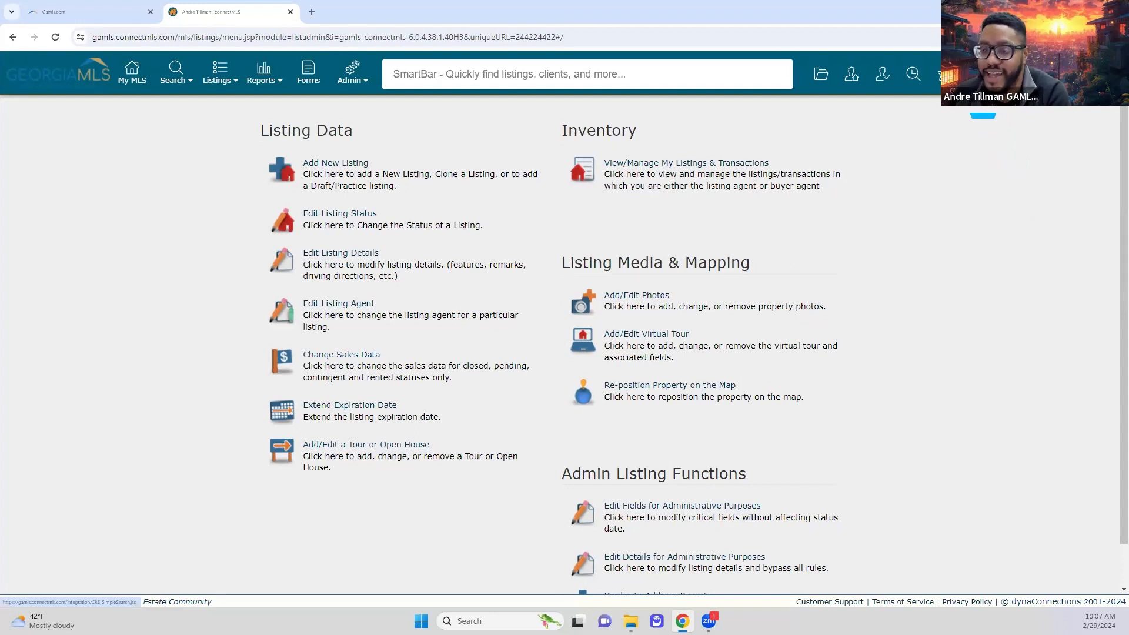
{"action": "left_click", "coordinate": [976, 75]}
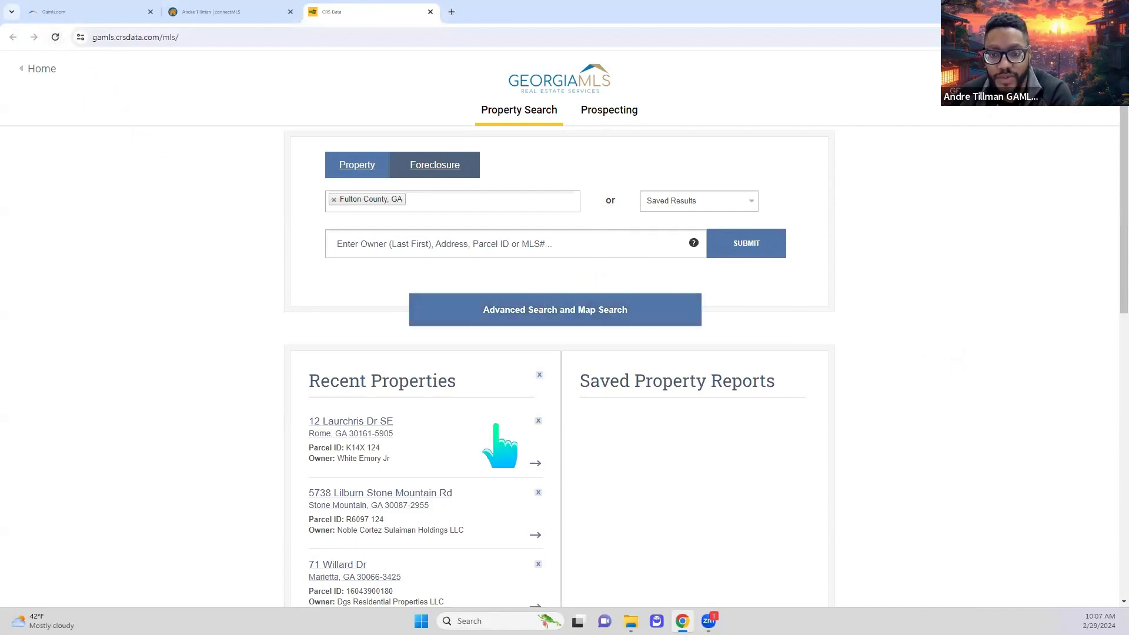
{"action": "scroll", "coordinate": [460, 465], "scroll_direction": "down", "scroll_amount": 2}
{"action": "scroll", "coordinate": [460, 464], "scroll_direction": "up", "scroll_amount": 2}
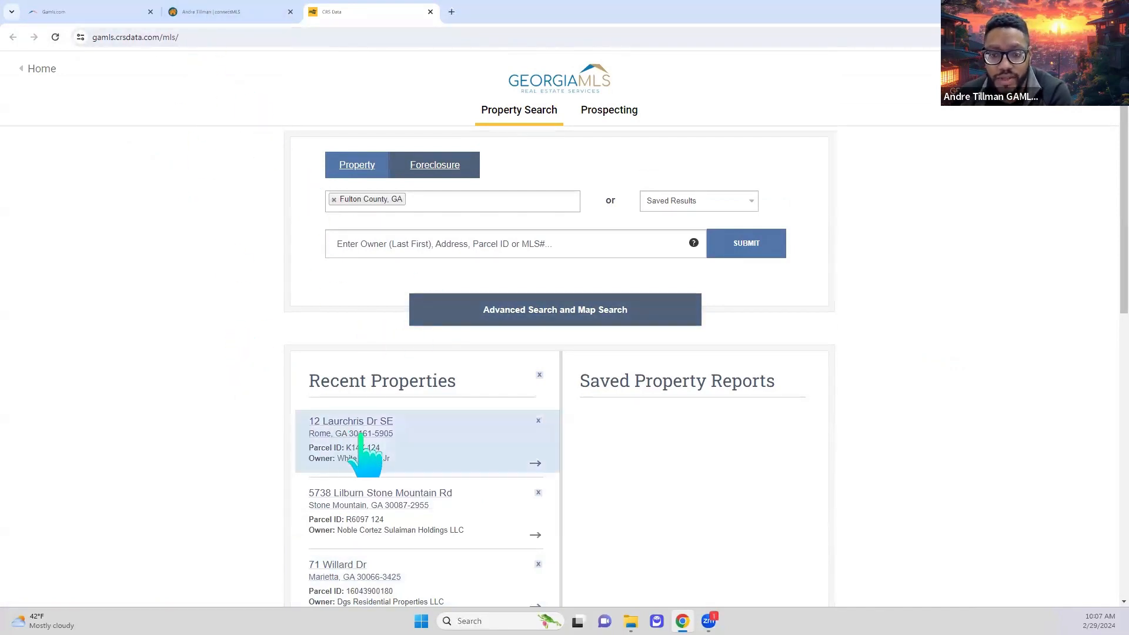
{"action": "scroll", "coordinate": [447, 424], "scroll_direction": "down", "scroll_amount": 2}
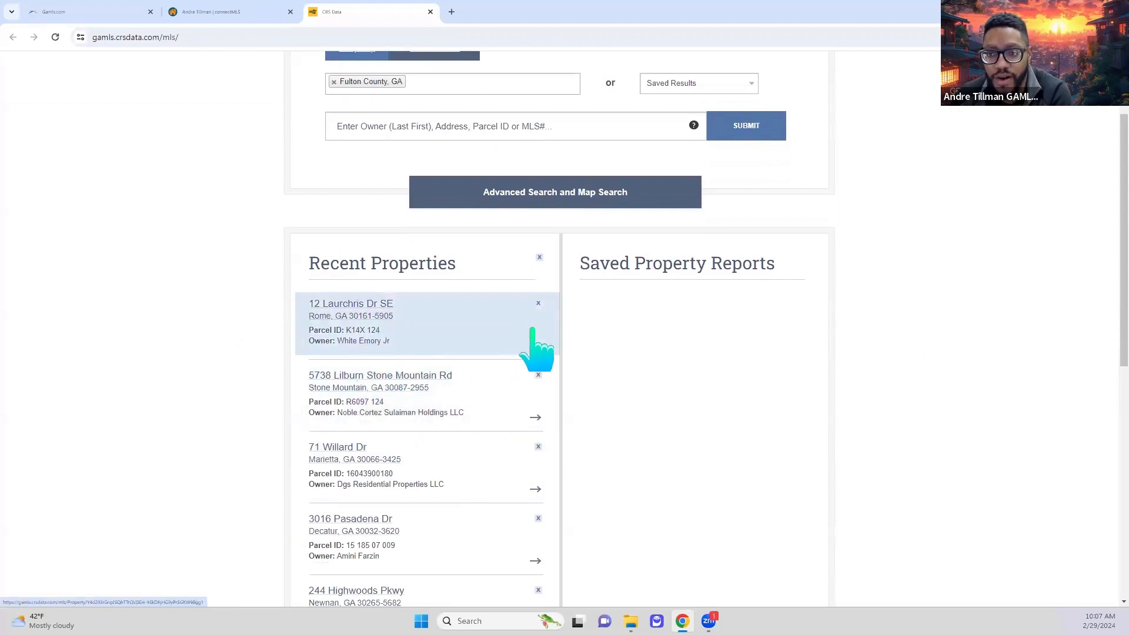
{"action": "scroll", "coordinate": [447, 240], "scroll_direction": "up", "scroll_amount": 2}
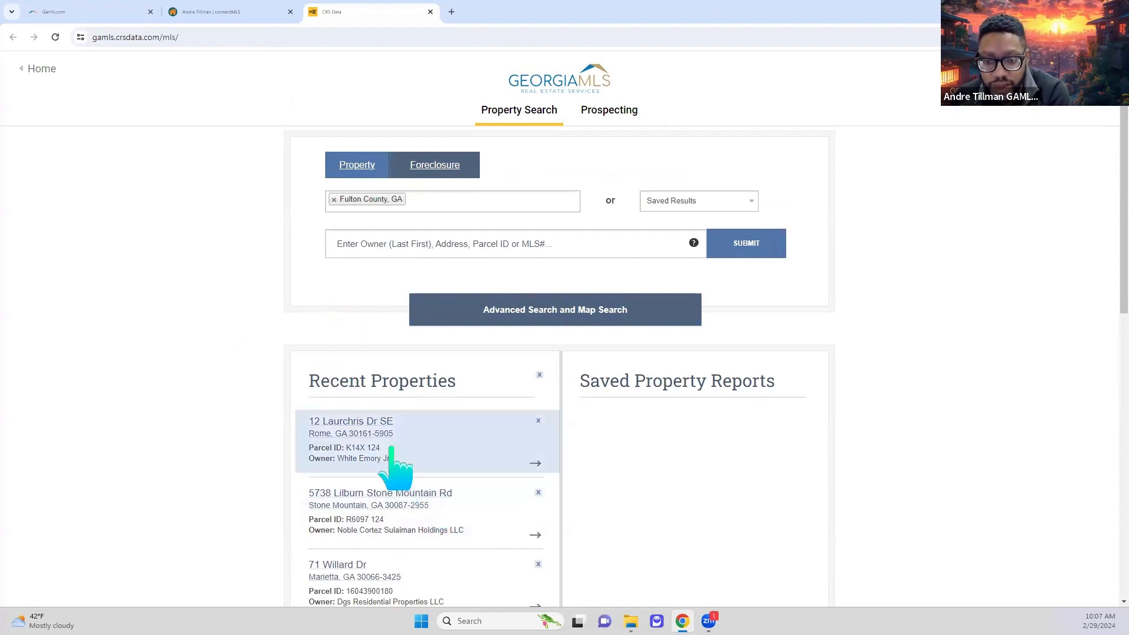
{"action": "scroll", "coordinate": [464, 435], "scroll_direction": "down", "scroll_amount": 2}
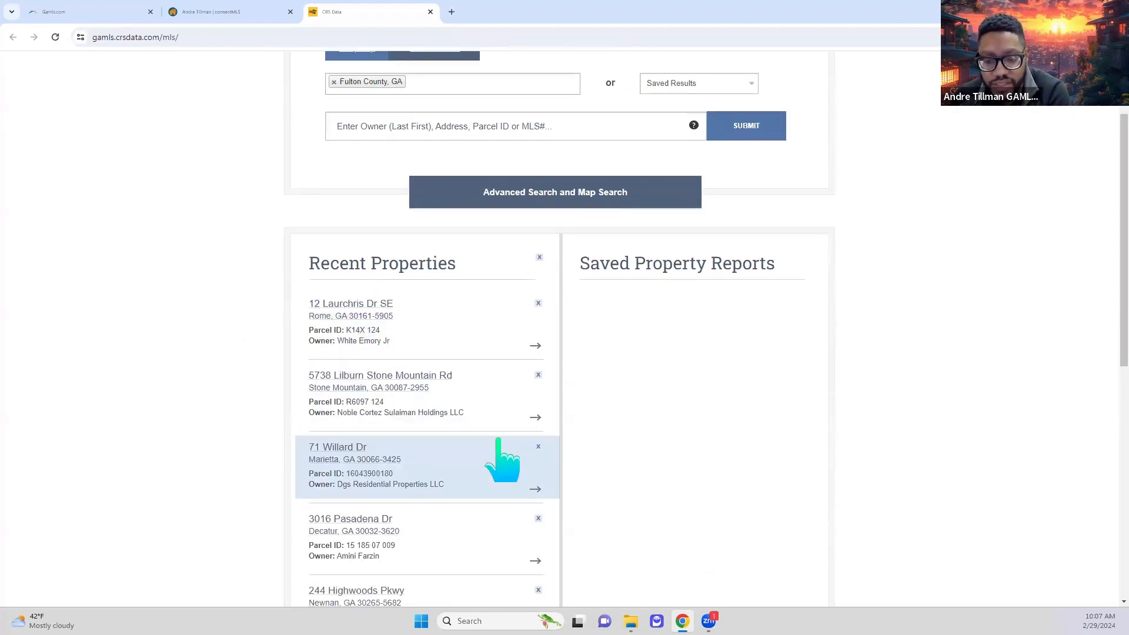
{"action": "left_click", "coordinate": [352, 521]}
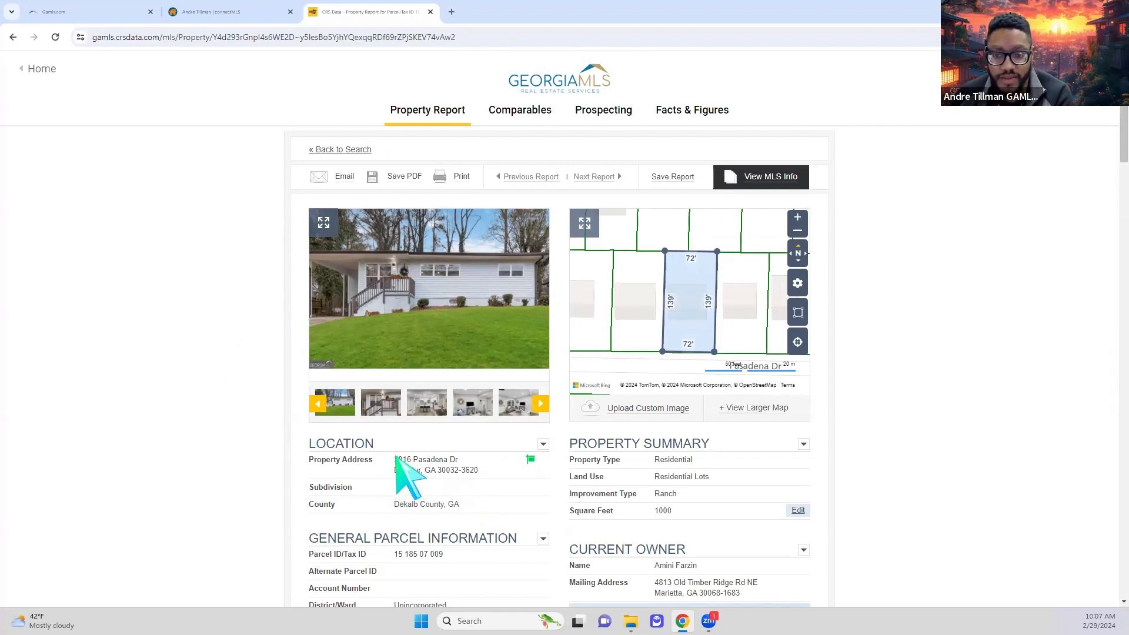
{"action": "left_click_drag", "start_coordinate": [395, 457], "coordinate": [464, 462]}
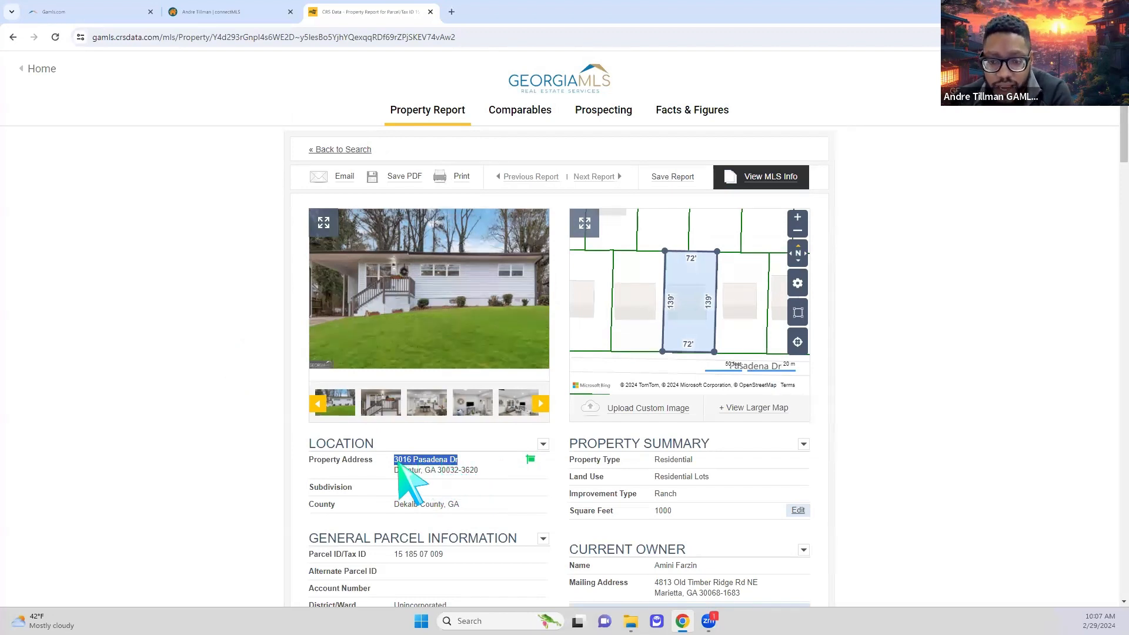
{"action": "right_click", "coordinate": [451, 473]}
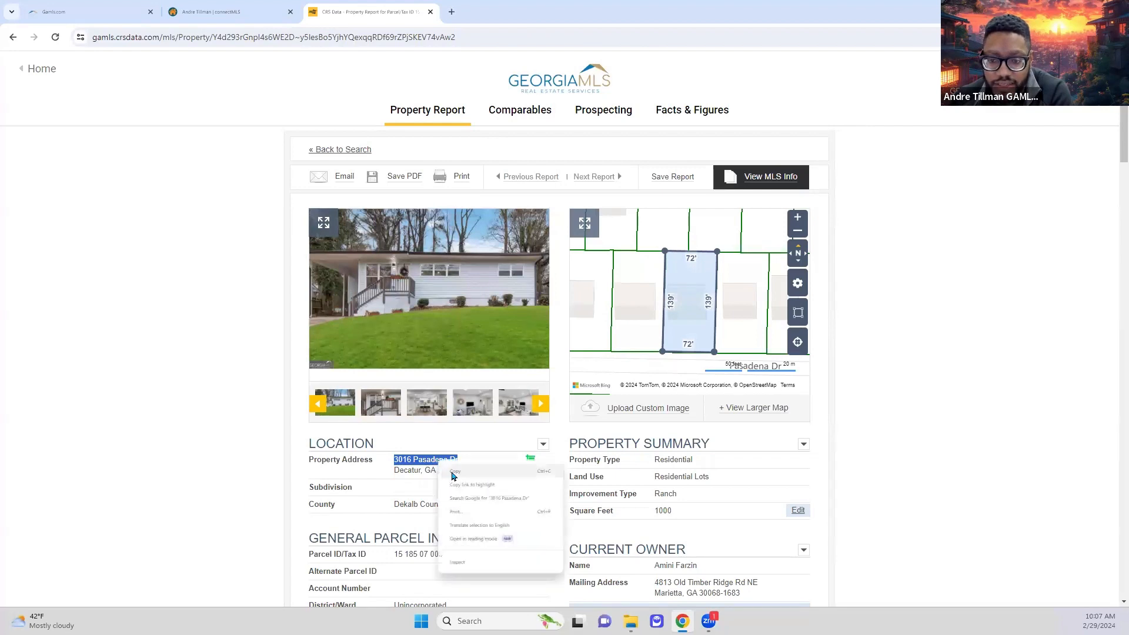
{"action": "left_click", "coordinate": [494, 473]}
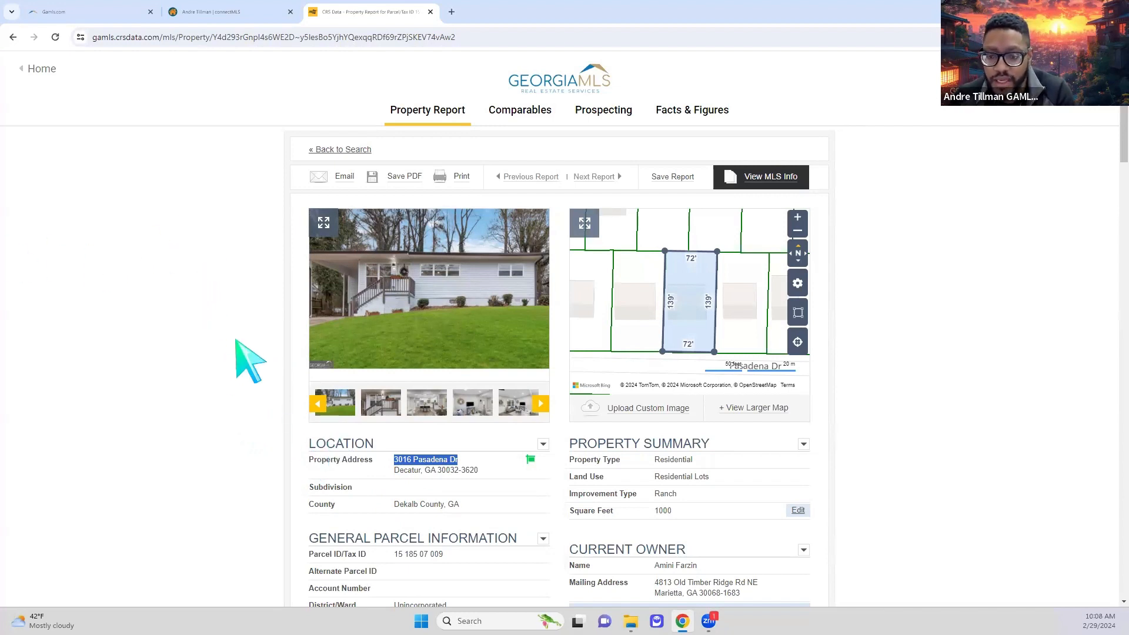
{"action": "scroll", "coordinate": [247, 371], "scroll_direction": "down", "scroll_amount": 1}
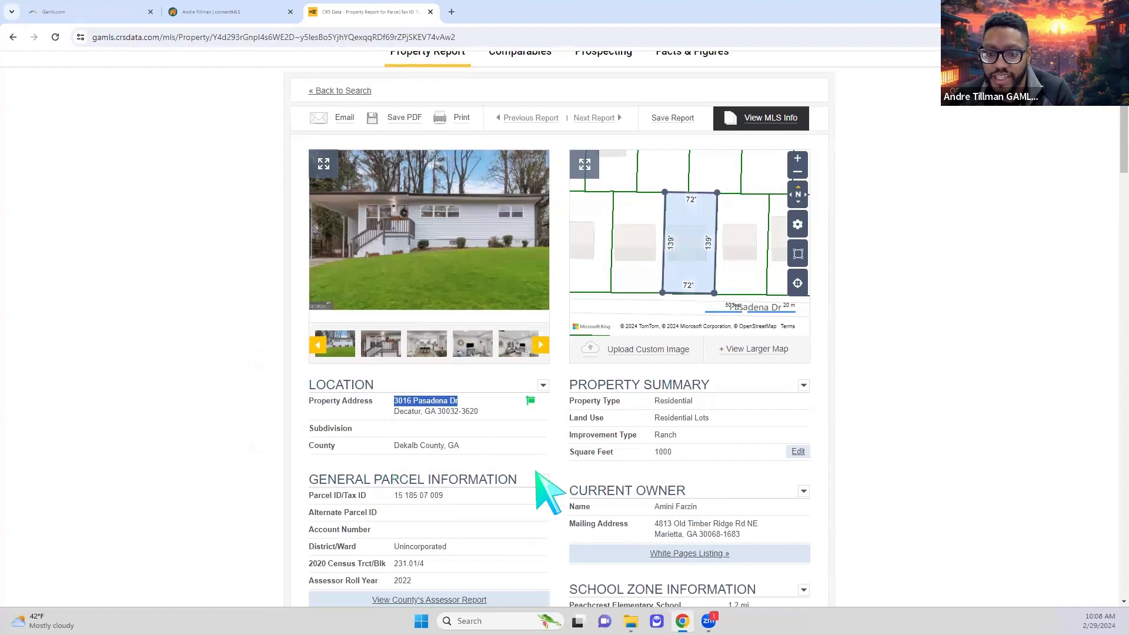
- Back in connectMLS, start a new listing past the drafts with Residential property type
{"action": "left_click", "coordinate": [220, 18]}
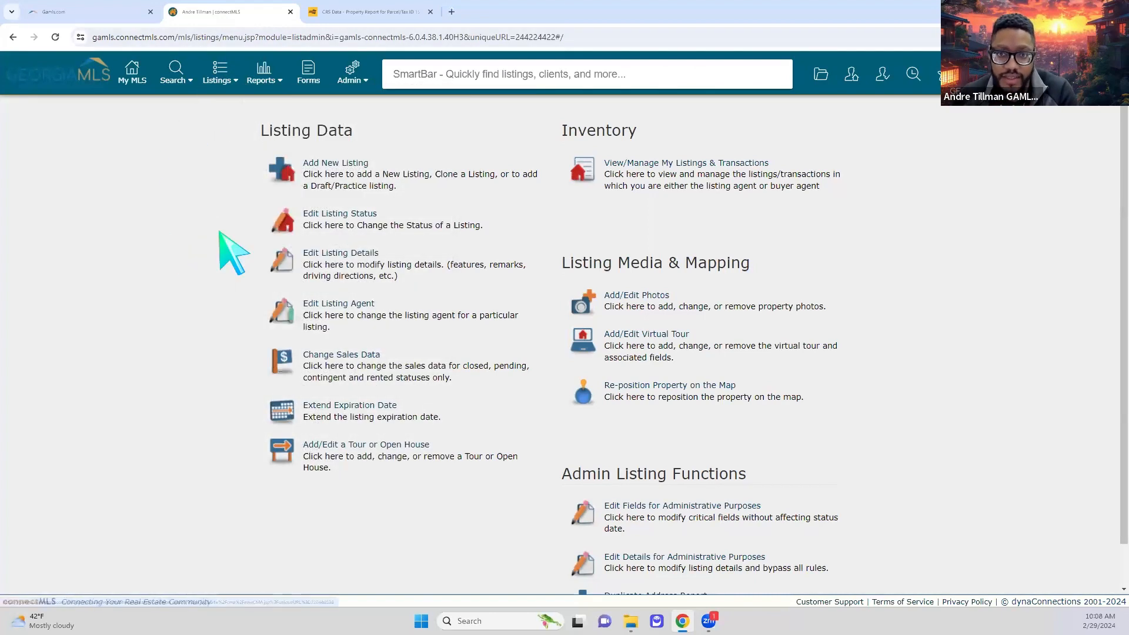
{"action": "left_click", "coordinate": [350, 165]}
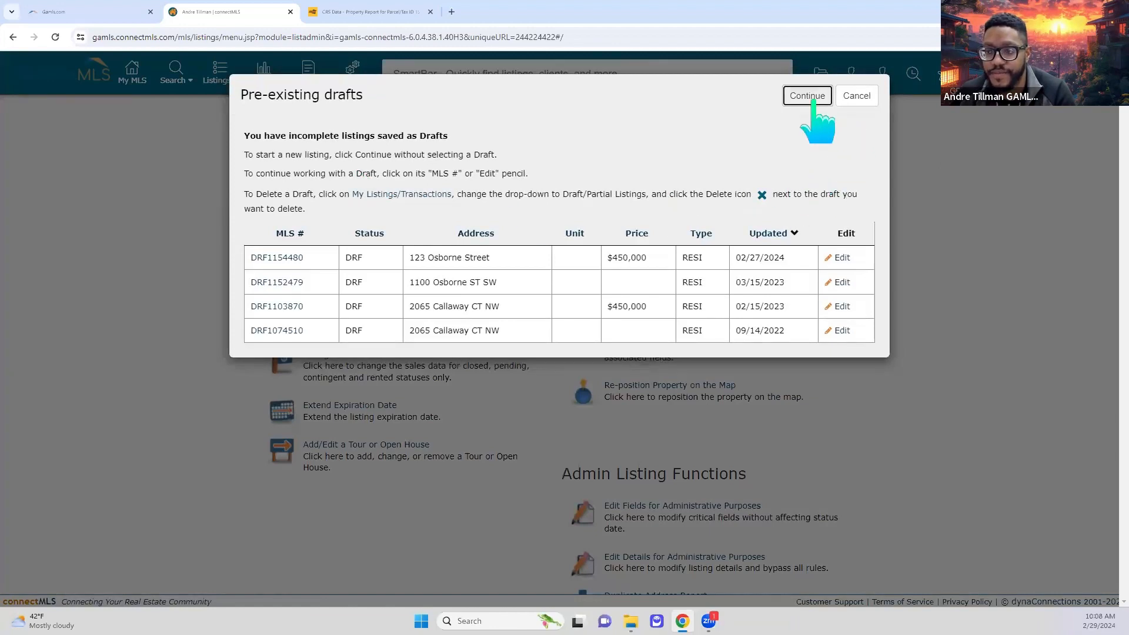
{"action": "left_click", "coordinate": [810, 100]}
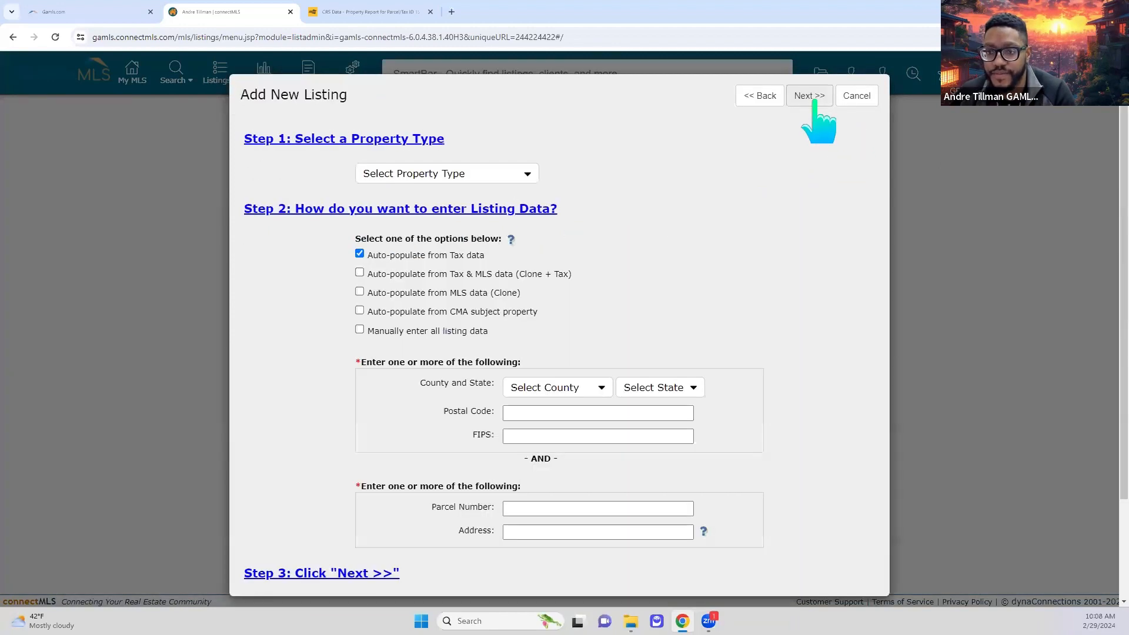
{"action": "left_click", "coordinate": [493, 176]}
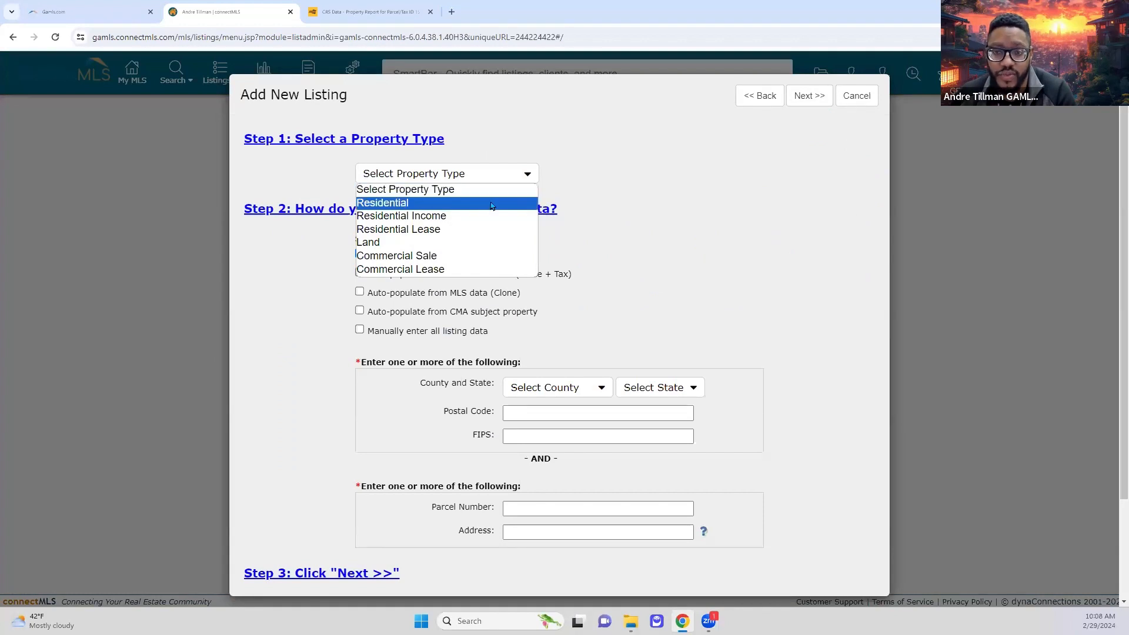
{"action": "left_click", "coordinate": [492, 204]}
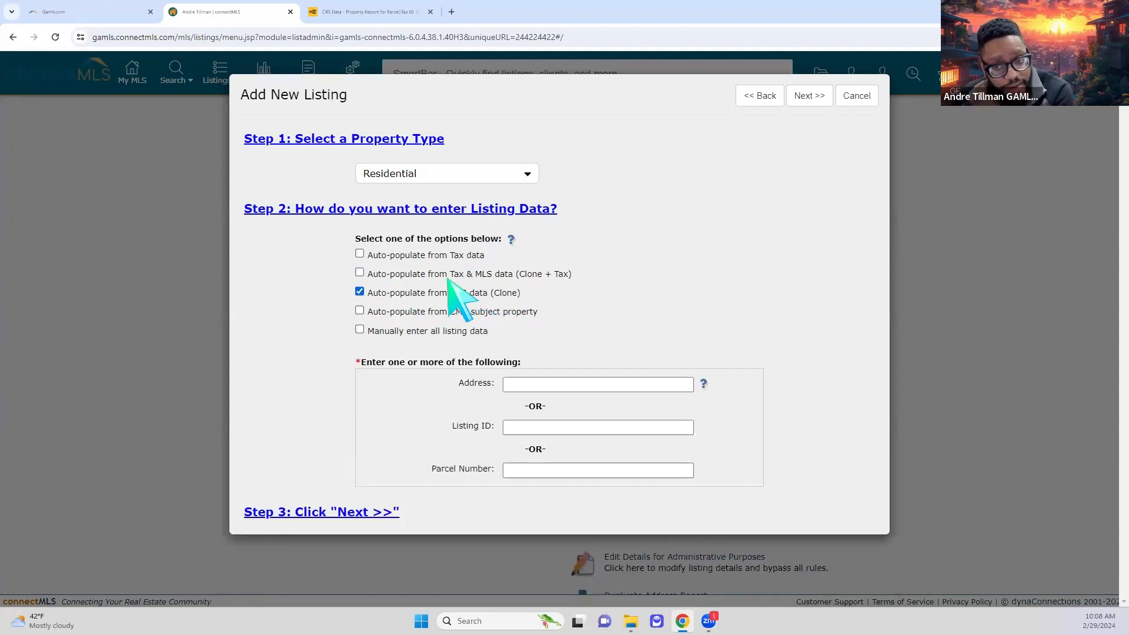
- Look up tax records for the address in DeKalb County, GA, with auto-populate from Tax data on
{"action": "left_click", "coordinate": [404, 256]}
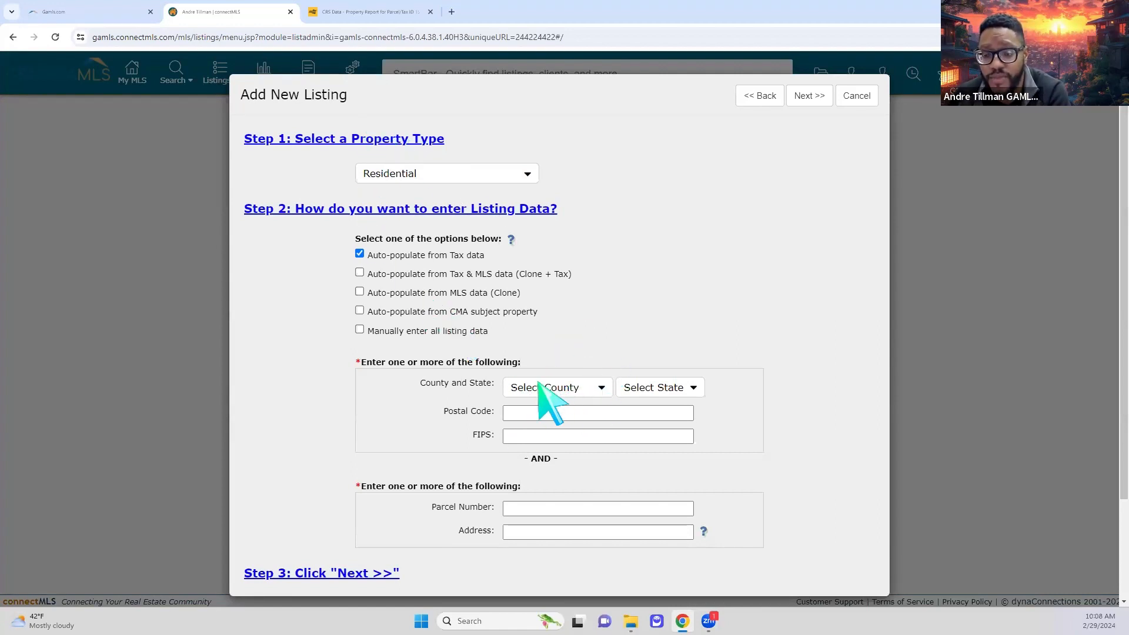
{"action": "left_click", "coordinate": [588, 388]}
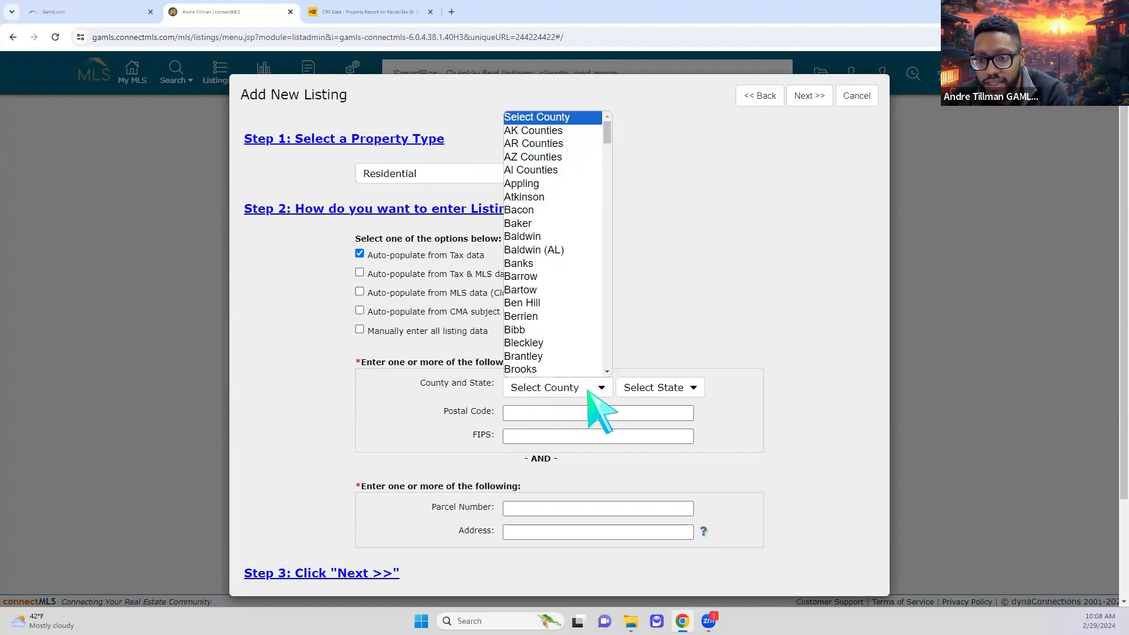
{"action": "scroll", "coordinate": [582, 293], "scroll_direction": "down", "scroll_amount": 3}
{"action": "scroll", "coordinate": [582, 294], "scroll_direction": "down", "scroll_amount": 6}
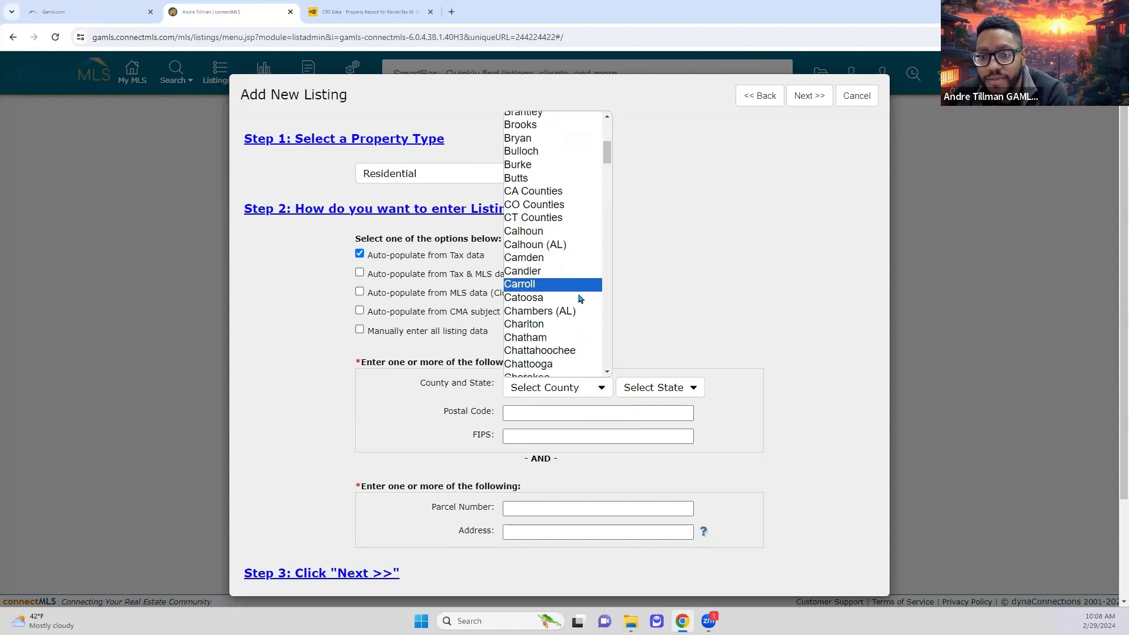
{"action": "left_click", "coordinate": [569, 279]}
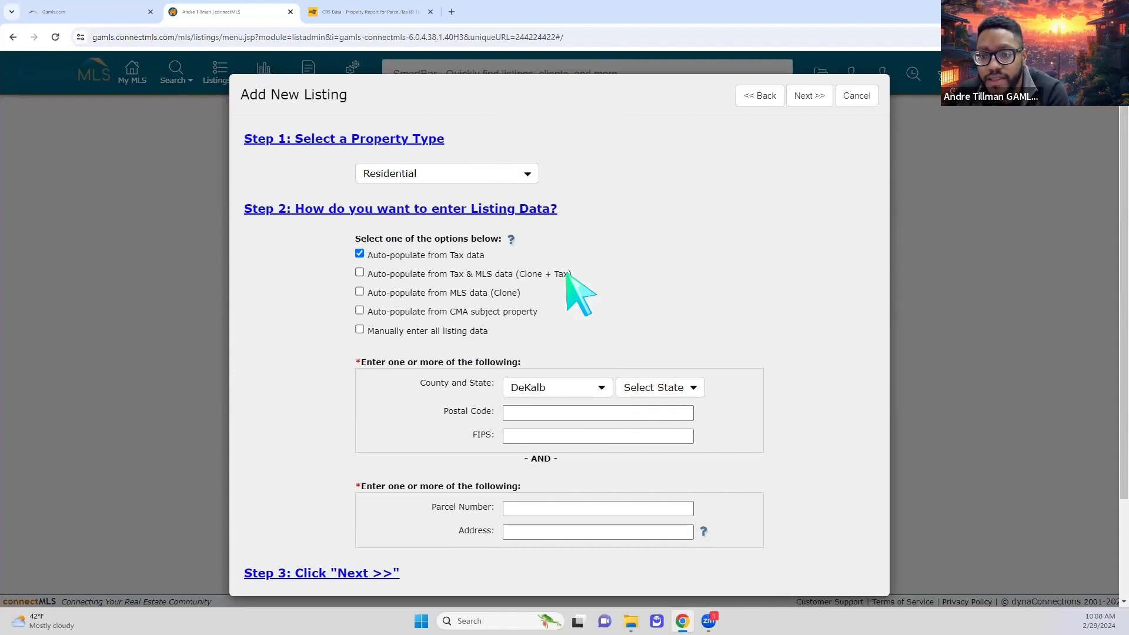
{"action": "left_click", "coordinate": [657, 388]}
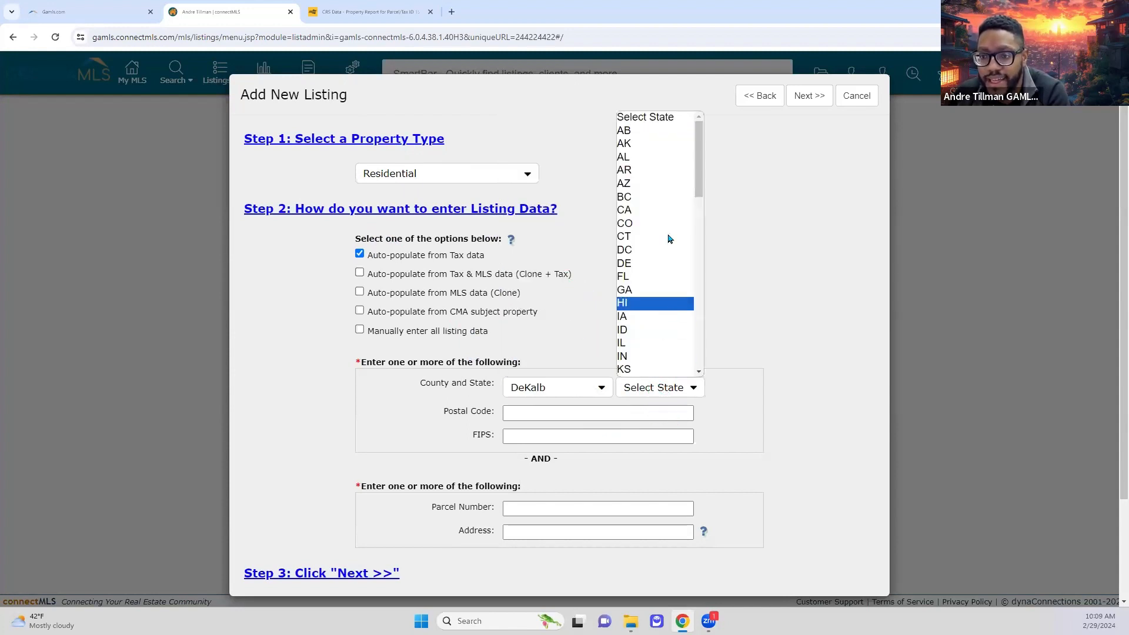
{"action": "scroll", "coordinate": [664, 264], "scroll_direction": "down", "scroll_amount": 10}
{"action": "scroll", "coordinate": [660, 294], "scroll_direction": "up", "scroll_amount": 3}
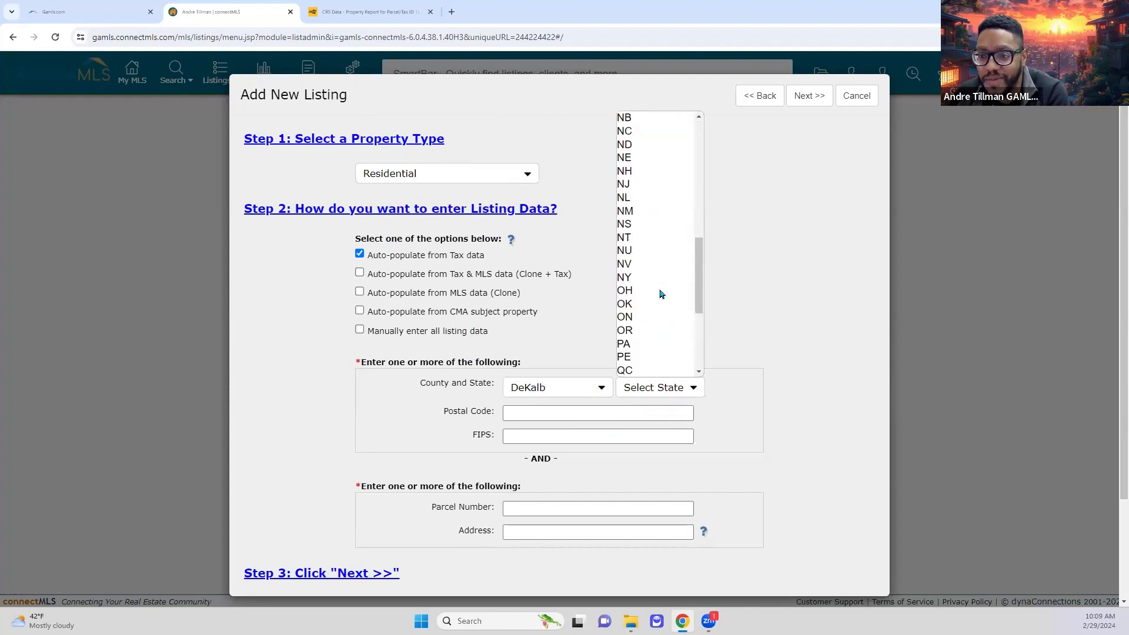
{"action": "scroll", "coordinate": [660, 294], "scroll_direction": "up", "scroll_amount": 5}
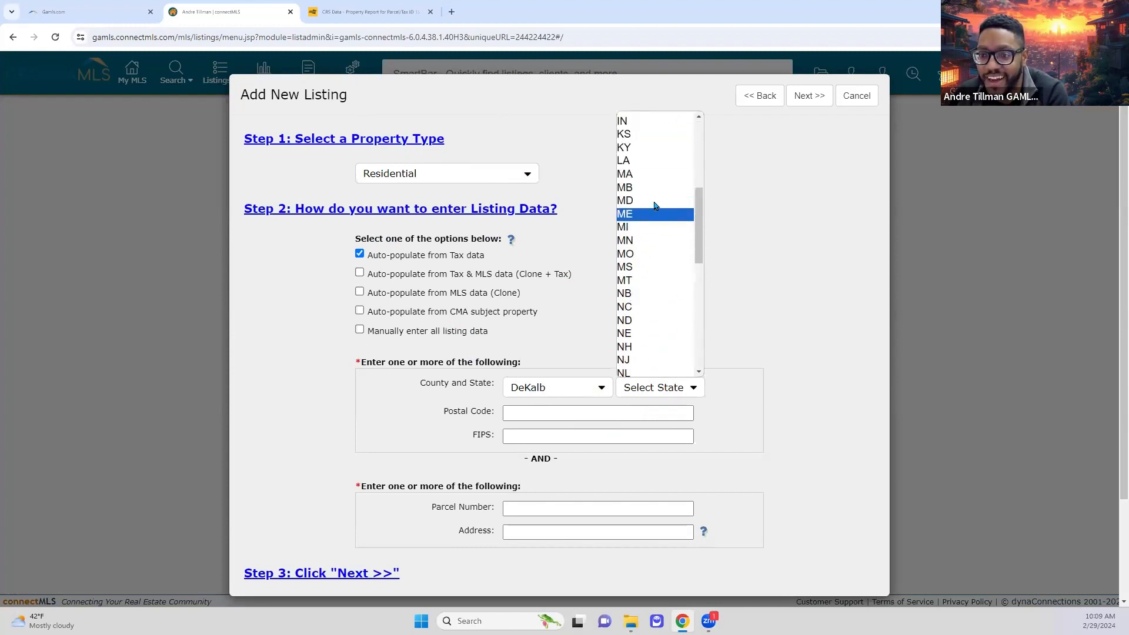
{"action": "scroll", "coordinate": [655, 205], "scroll_direction": "up", "scroll_amount": 3}
{"action": "left_click", "coordinate": [652, 168]}
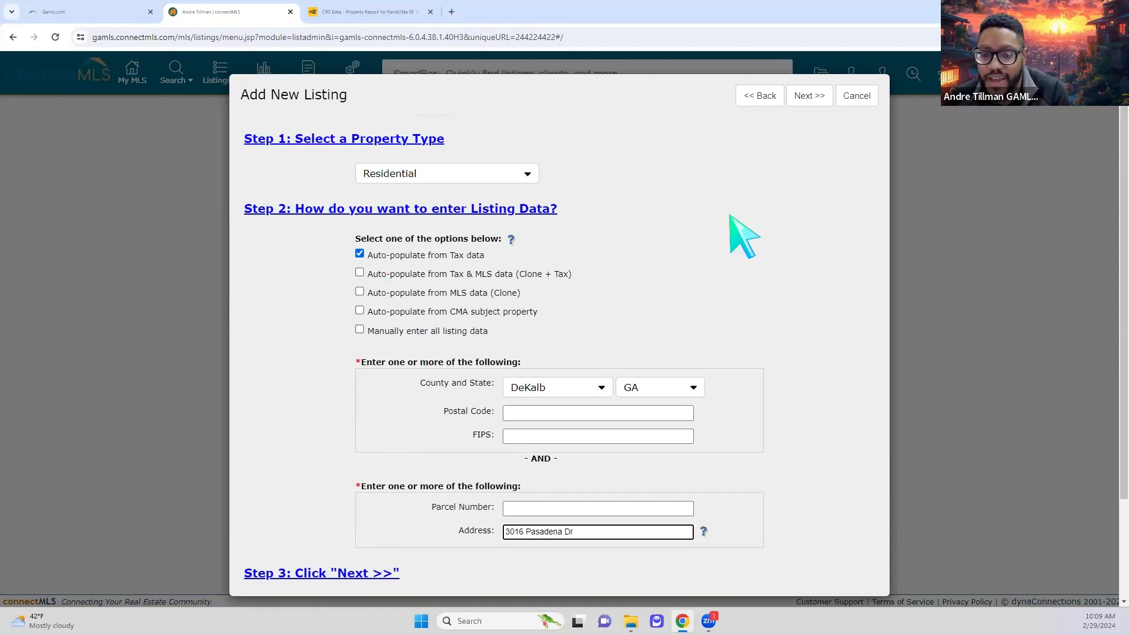
{"action": "left_click", "coordinate": [809, 95]}
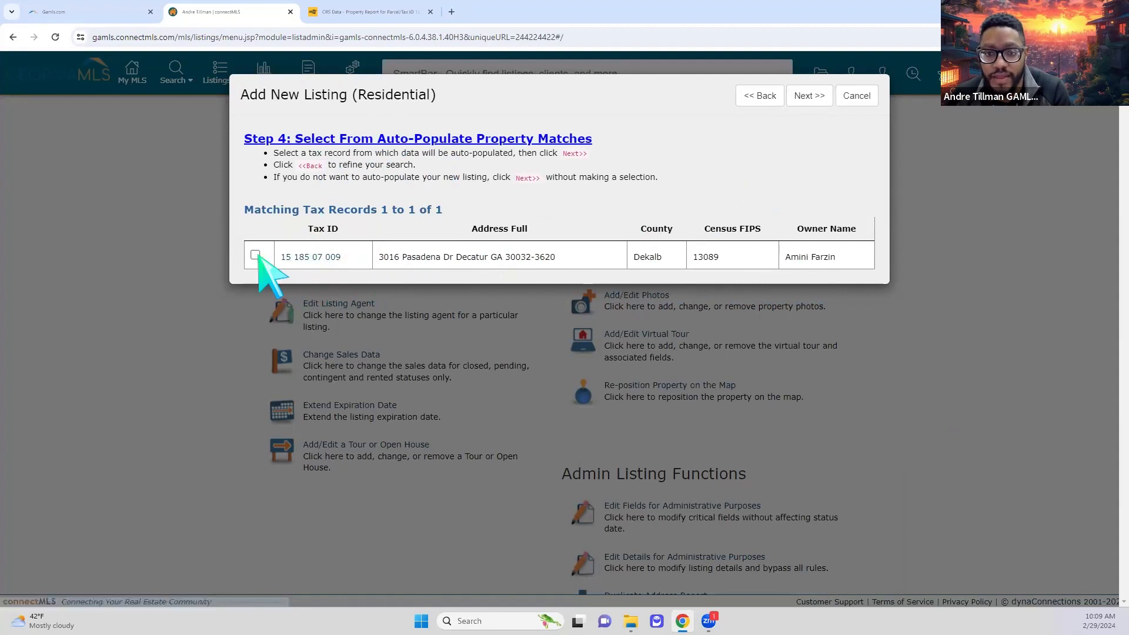
{"action": "left_click", "coordinate": [255, 255]}
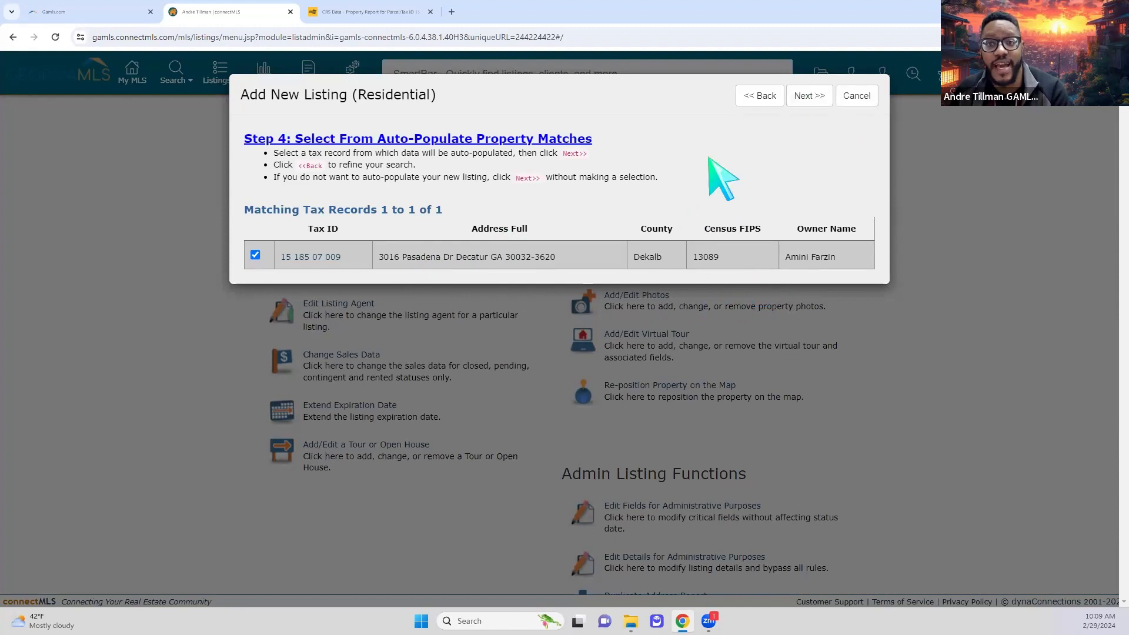
{"action": "left_click", "coordinate": [812, 100]}
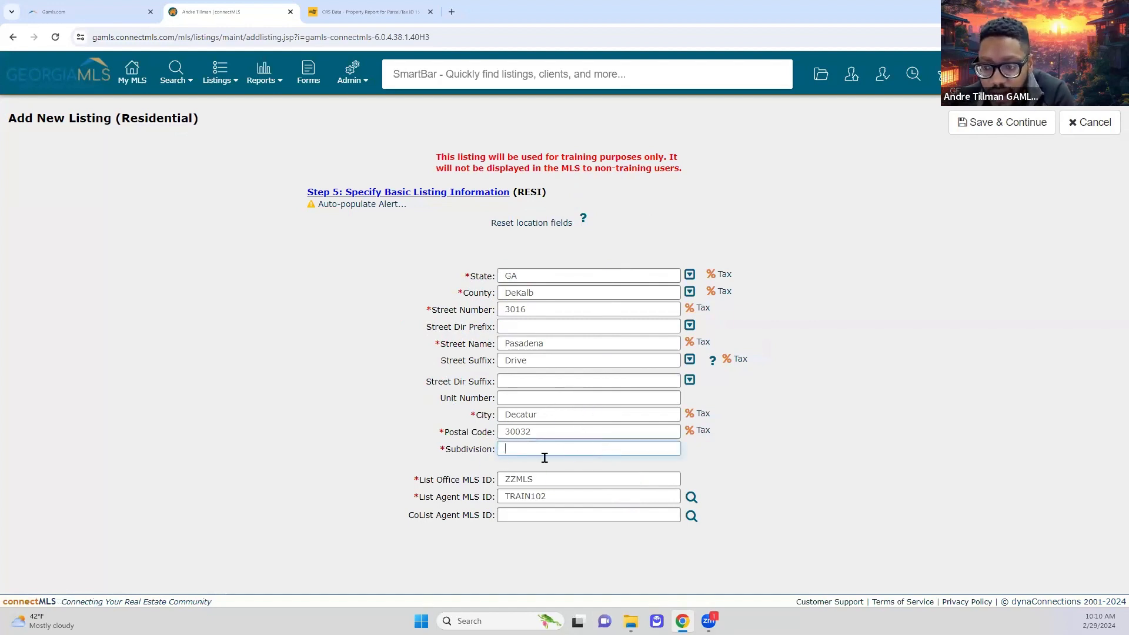
{"action": "left_click", "coordinate": [393, 17]}
- Confirm the CRS report shows no subdivision, then return to the connectMLS listing form
{"action": "left_click", "coordinate": [490, 475]}
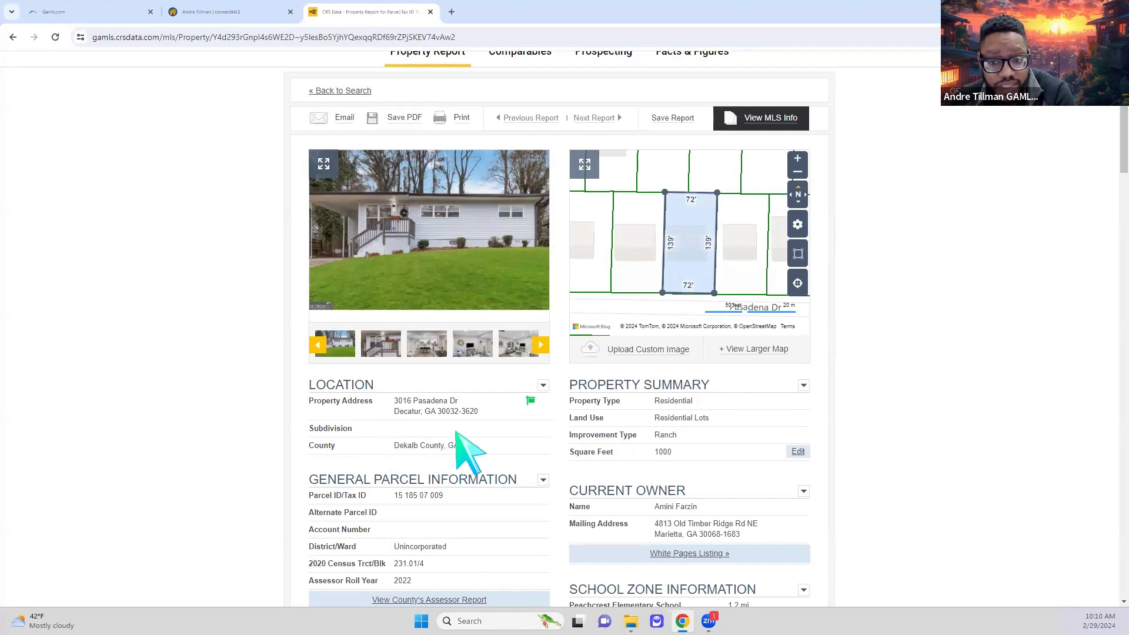
{"action": "left_click", "coordinate": [229, 11]}
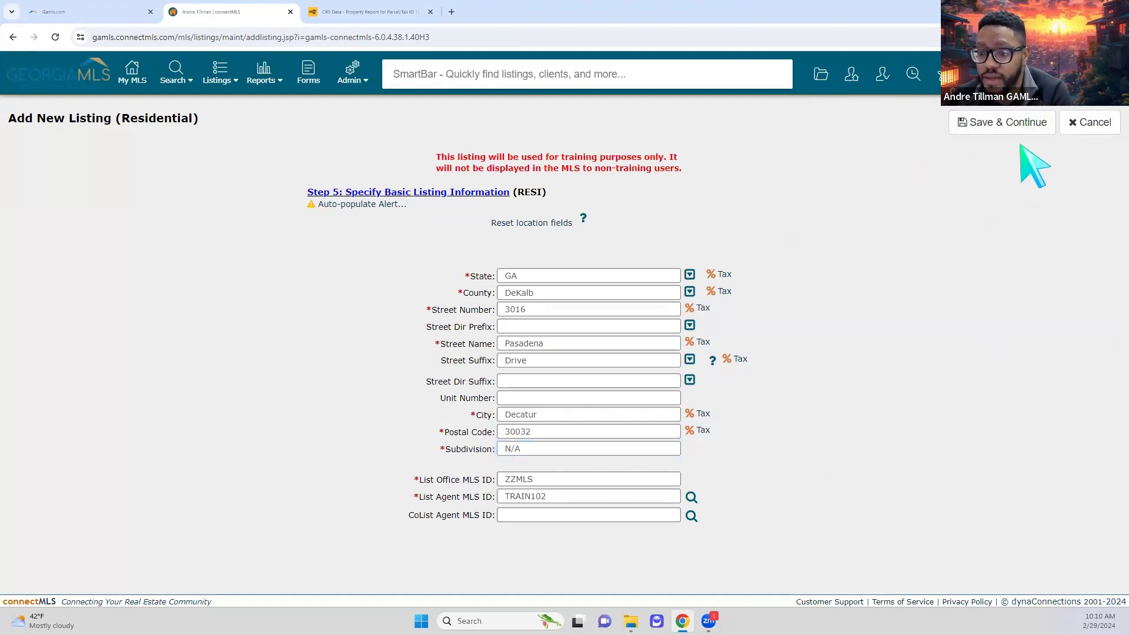
- Save and continue from the completed Add New Listing basic form into the listing editor
{"action": "left_click", "coordinate": [981, 130]}
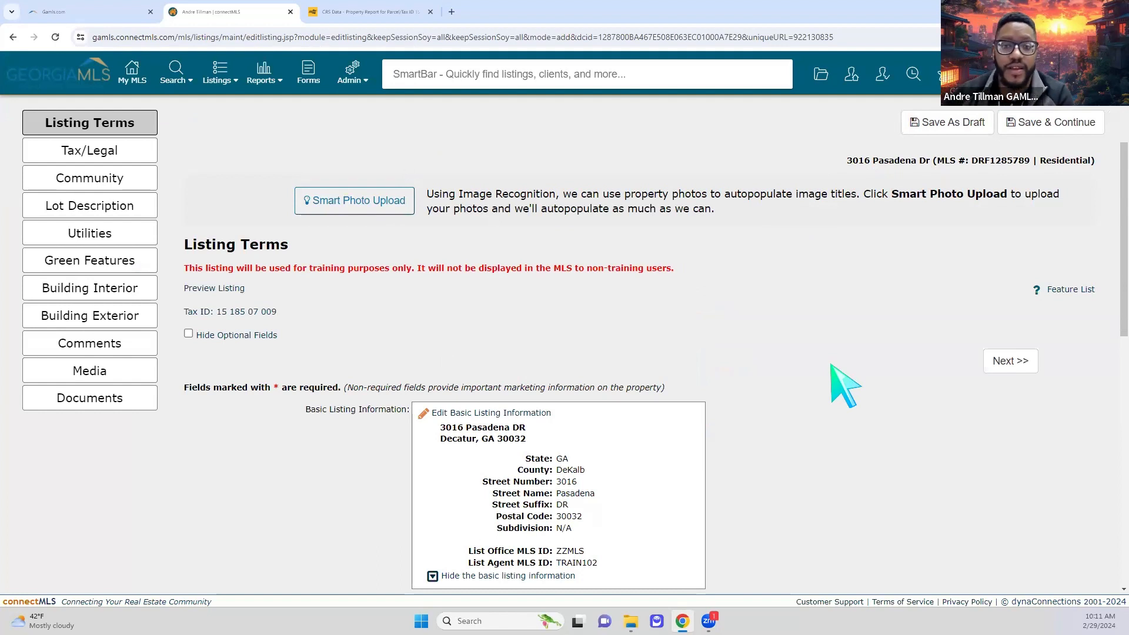
- Scroll down to List Price and Status and open the Status picklist
{"action": "scroll", "coordinate": [767, 379], "scroll_direction": "down", "scroll_amount": 3}
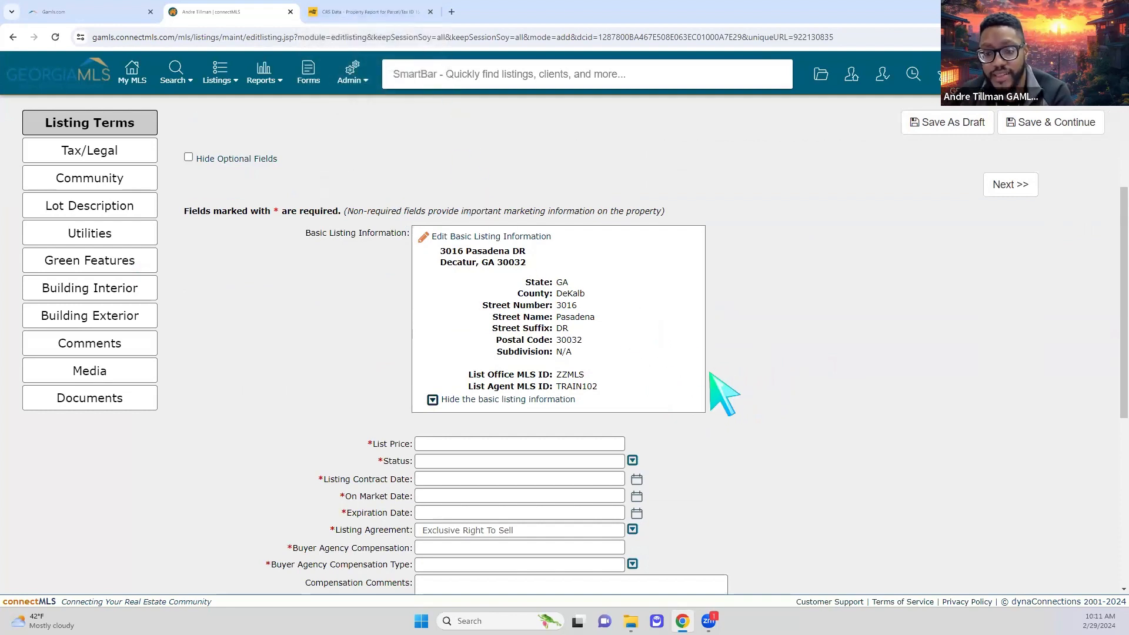
{"action": "scroll", "coordinate": [755, 420], "scroll_direction": "down", "scroll_amount": 1}
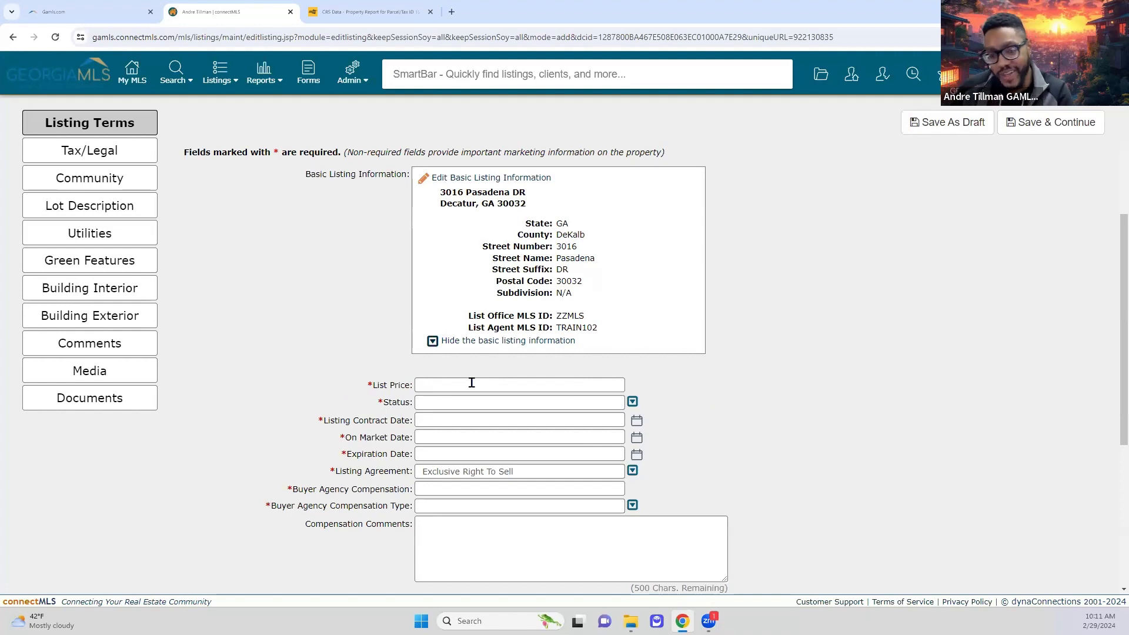
{"action": "left_click", "coordinate": [497, 397]}
{"action": "left_click", "coordinate": [531, 380]}
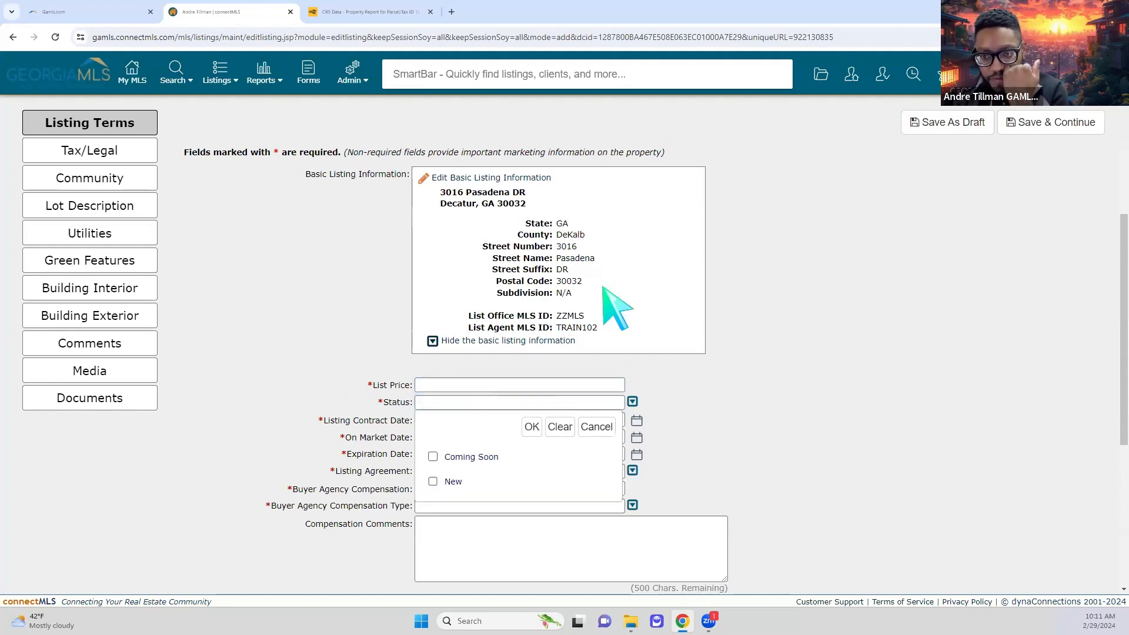
{"action": "left_click", "coordinate": [376, 13]}
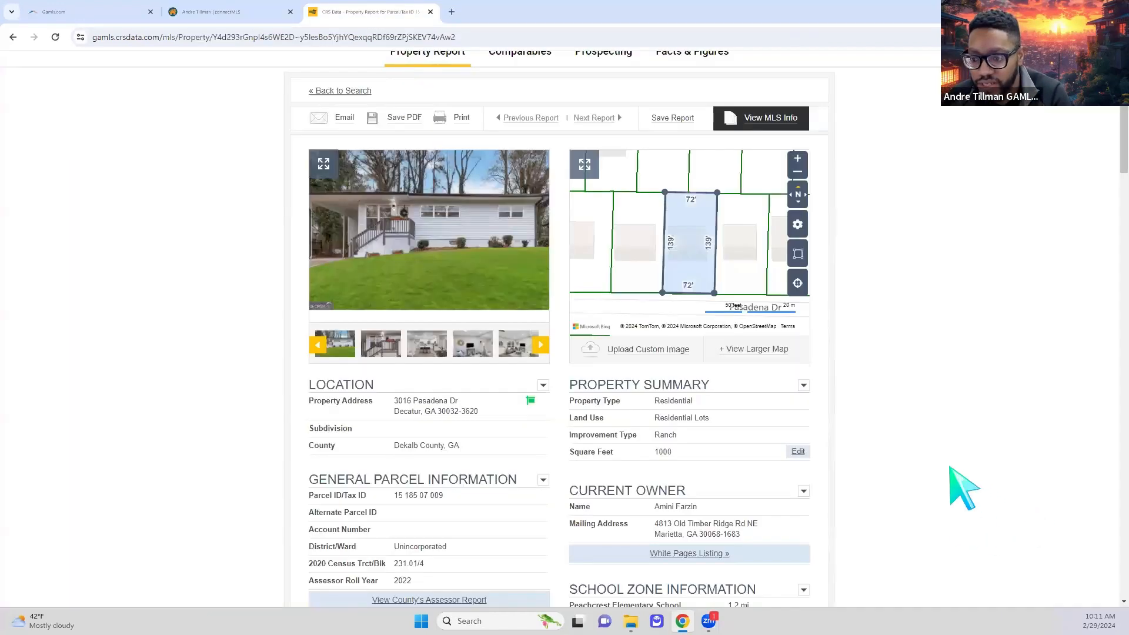
{"action": "scroll", "coordinate": [961, 488], "scroll_direction": "down", "scroll_amount": 5}
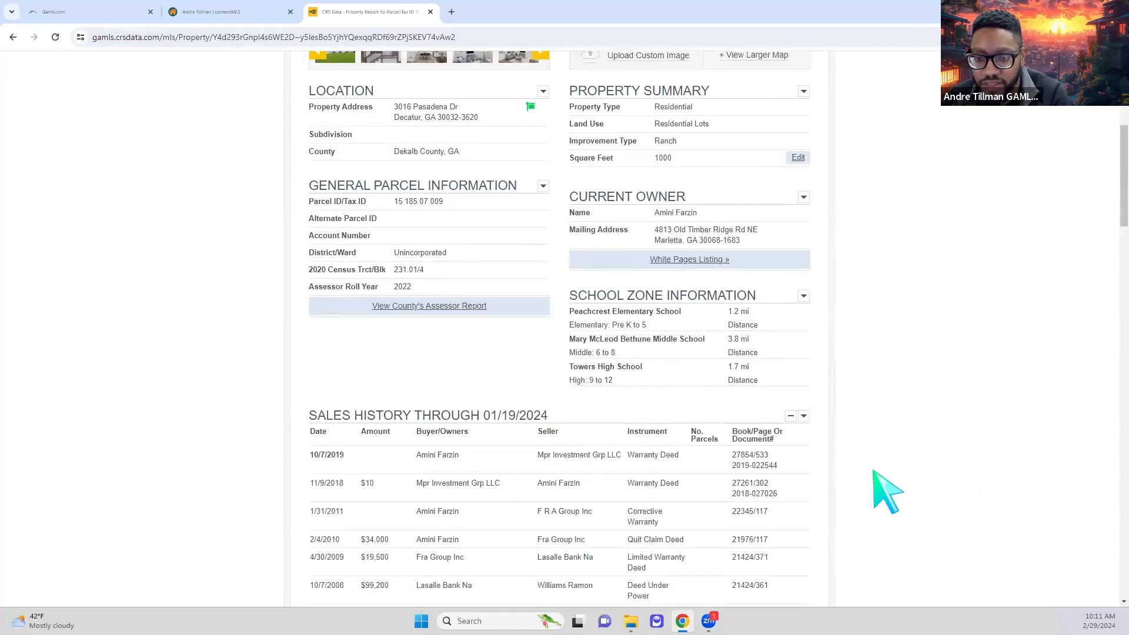
{"action": "scroll", "coordinate": [874, 484], "scroll_direction": "down", "scroll_amount": 1}
{"action": "scroll", "coordinate": [849, 474], "scroll_direction": "up", "scroll_amount": 7}
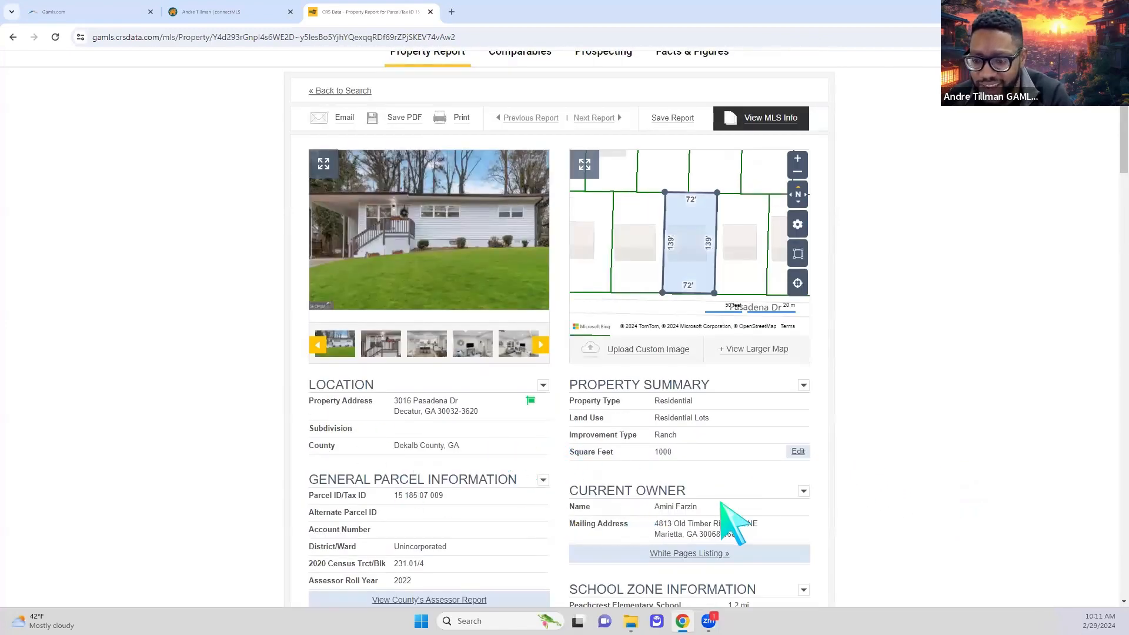
{"action": "scroll", "coordinate": [862, 528], "scroll_direction": "up", "scroll_amount": 1}
{"action": "scroll", "coordinate": [864, 529], "scroll_direction": "down", "scroll_amount": 6}
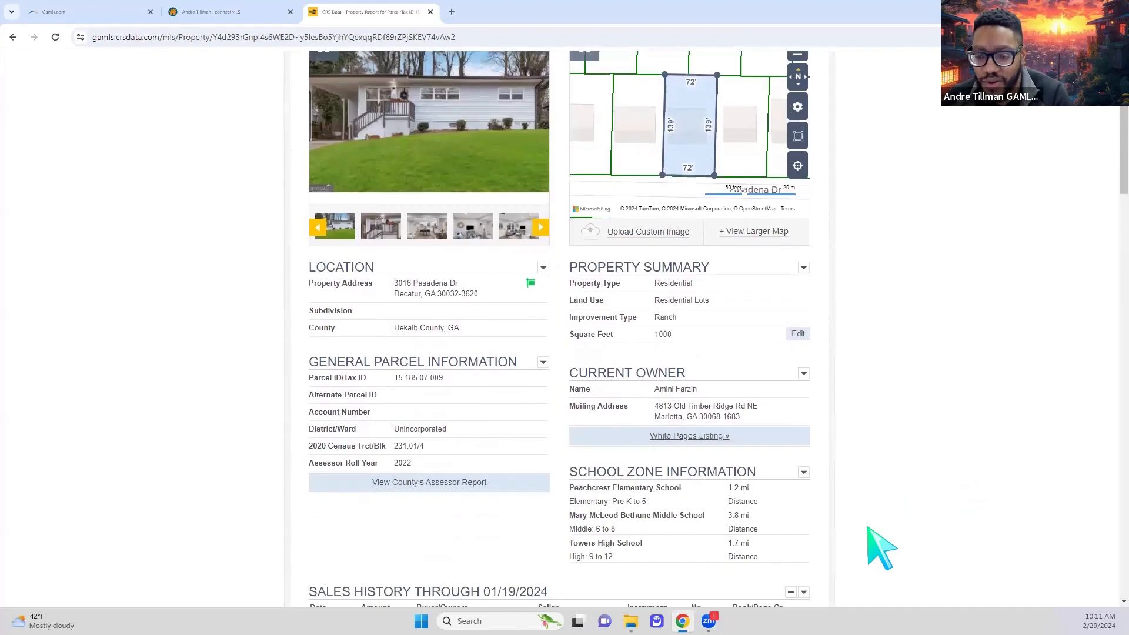
{"action": "scroll", "coordinate": [868, 527], "scroll_direction": "down", "scroll_amount": 7}
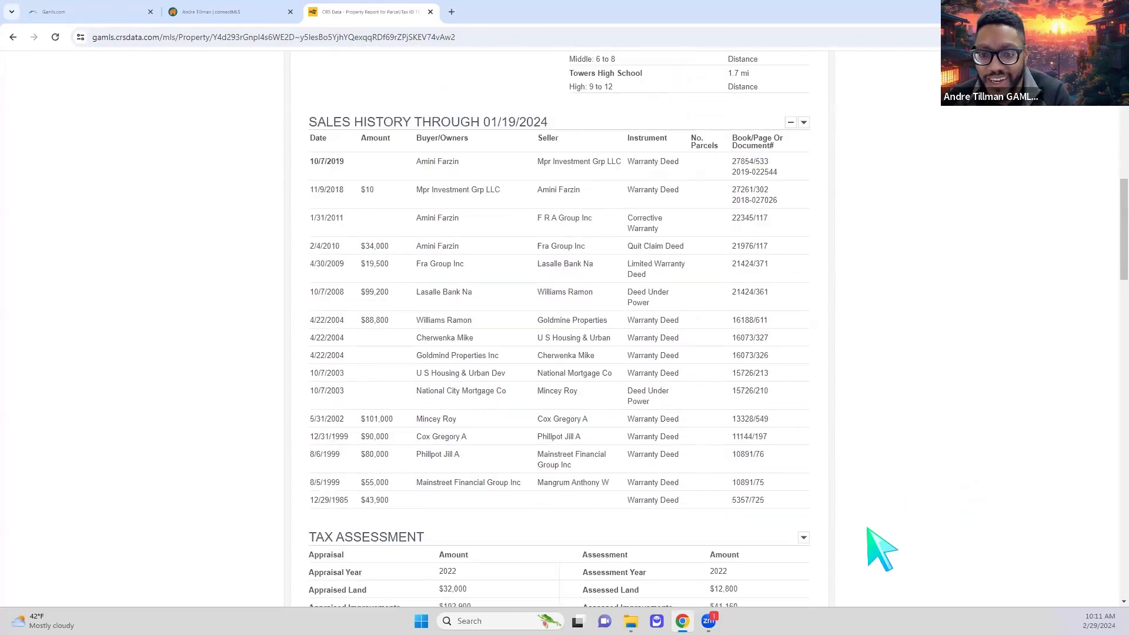
{"action": "scroll", "coordinate": [869, 532], "scroll_direction": "down", "scroll_amount": 2}
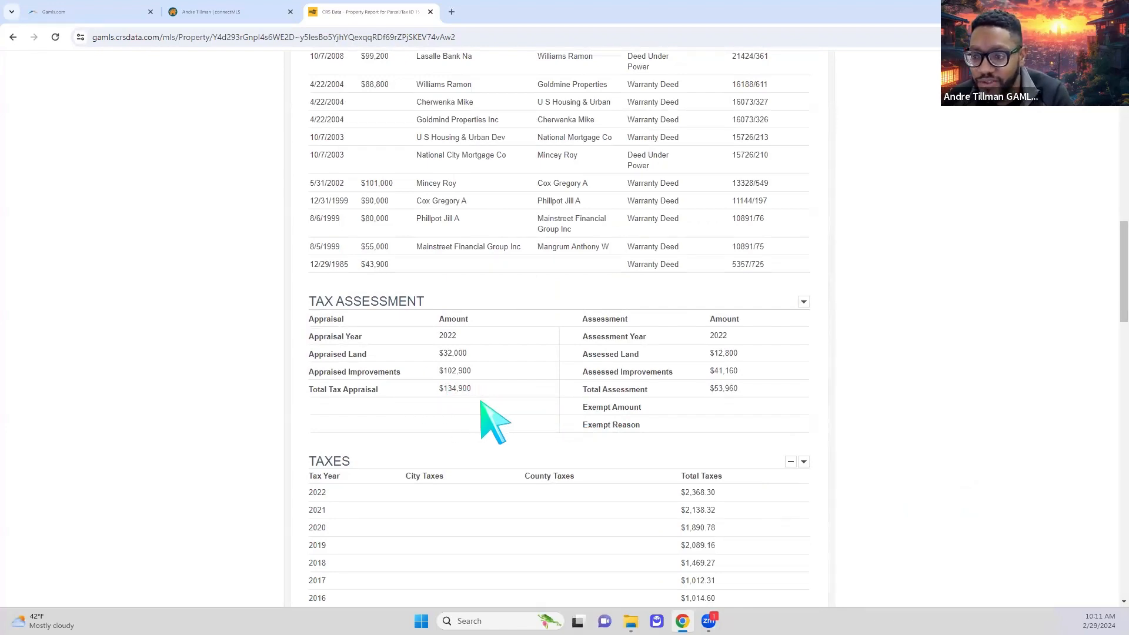
{"action": "scroll", "coordinate": [488, 420], "scroll_direction": "down", "scroll_amount": 1}
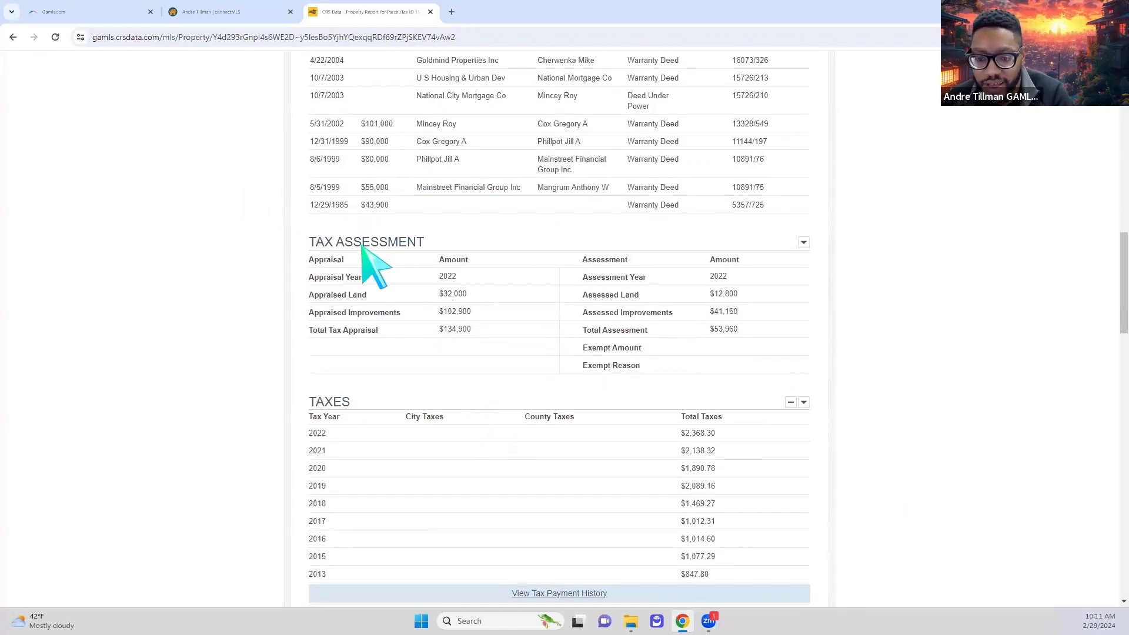
{"action": "scroll", "coordinate": [315, 297], "scroll_direction": "down", "scroll_amount": 5}
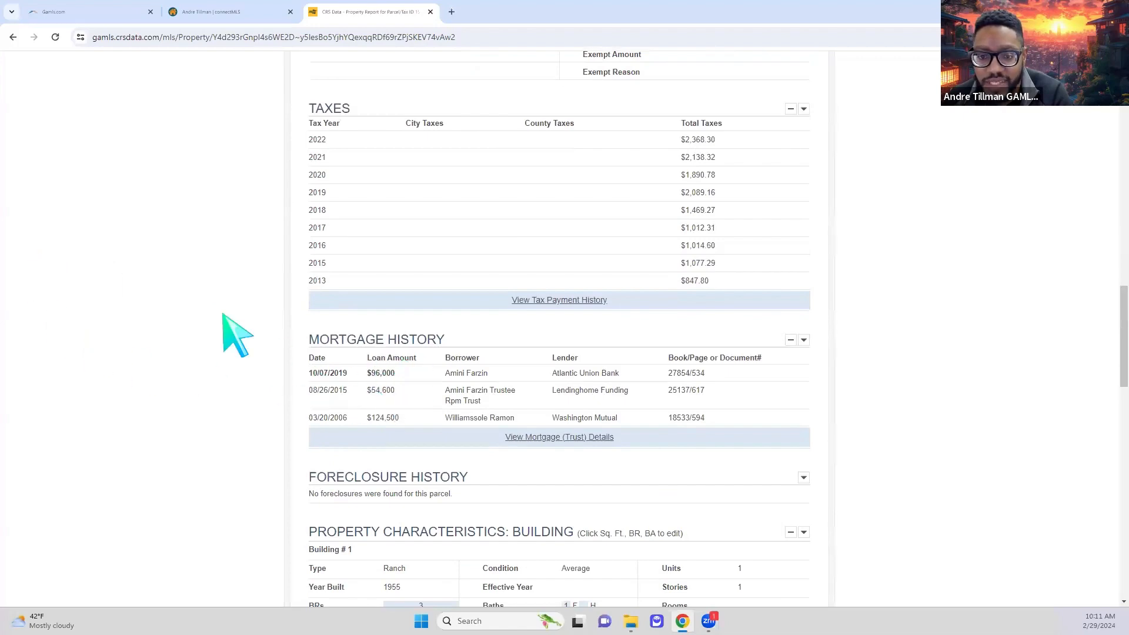
{"action": "scroll", "coordinate": [247, 335], "scroll_direction": "up", "scroll_amount": 2}
{"action": "scroll", "coordinate": [353, 534], "scroll_direction": "up", "scroll_amount": 6}
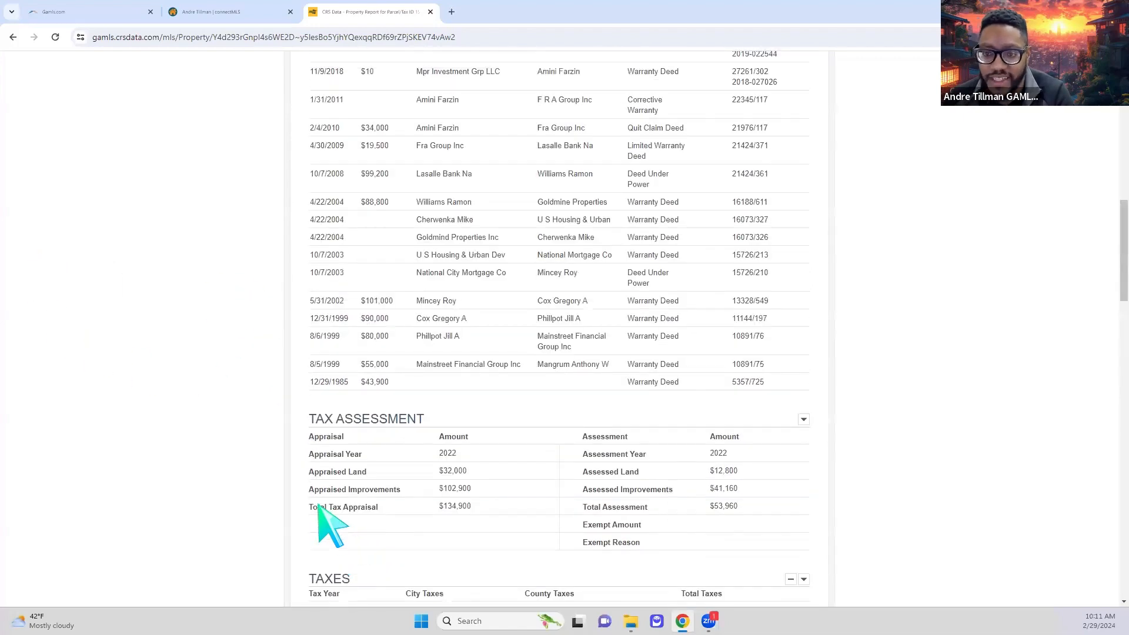
{"action": "scroll", "coordinate": [189, 156], "scroll_direction": "up", "scroll_amount": 12}
{"action": "left_click", "coordinate": [203, 12]}
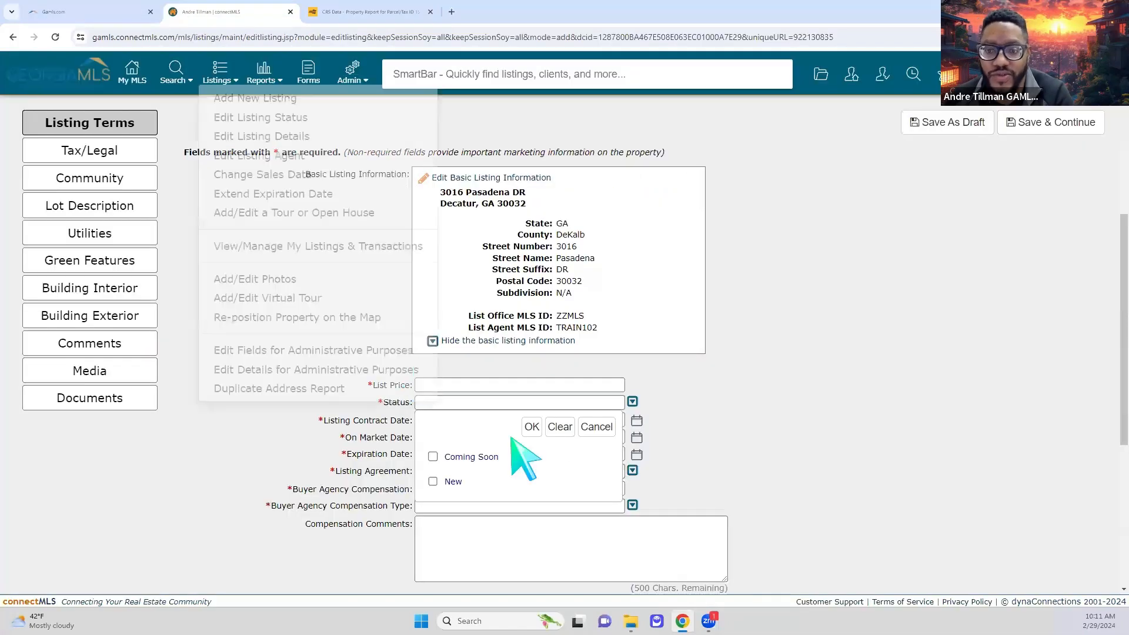
- Enter a 225,000 list price and set the listing status to New
{"action": "left_click", "coordinate": [494, 385]}
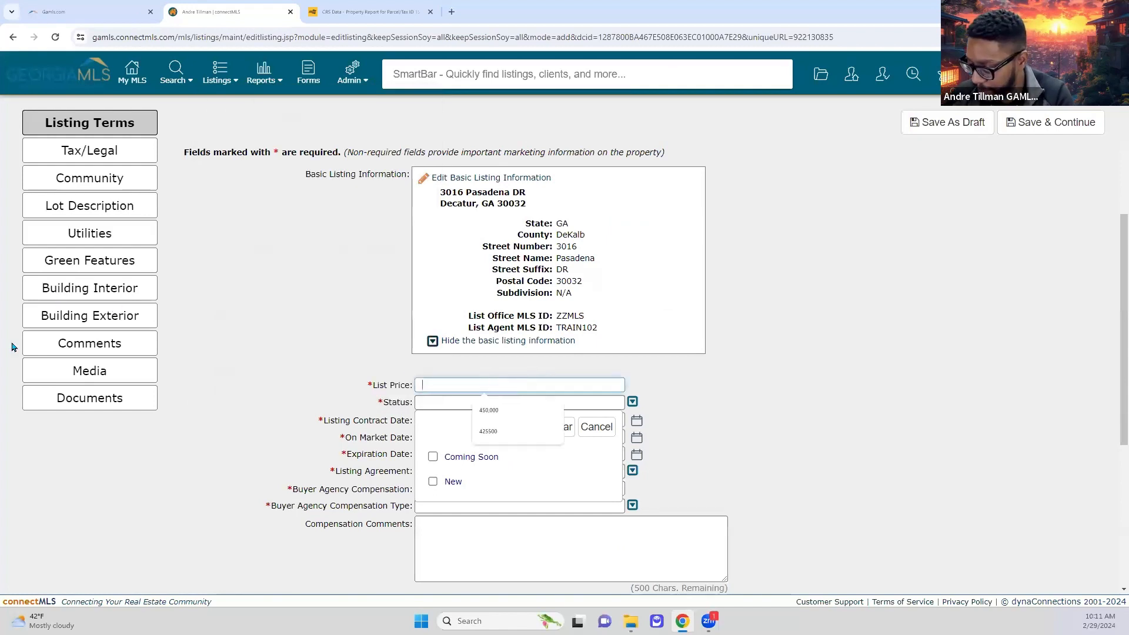
{"action": "key", "text": "Down"}
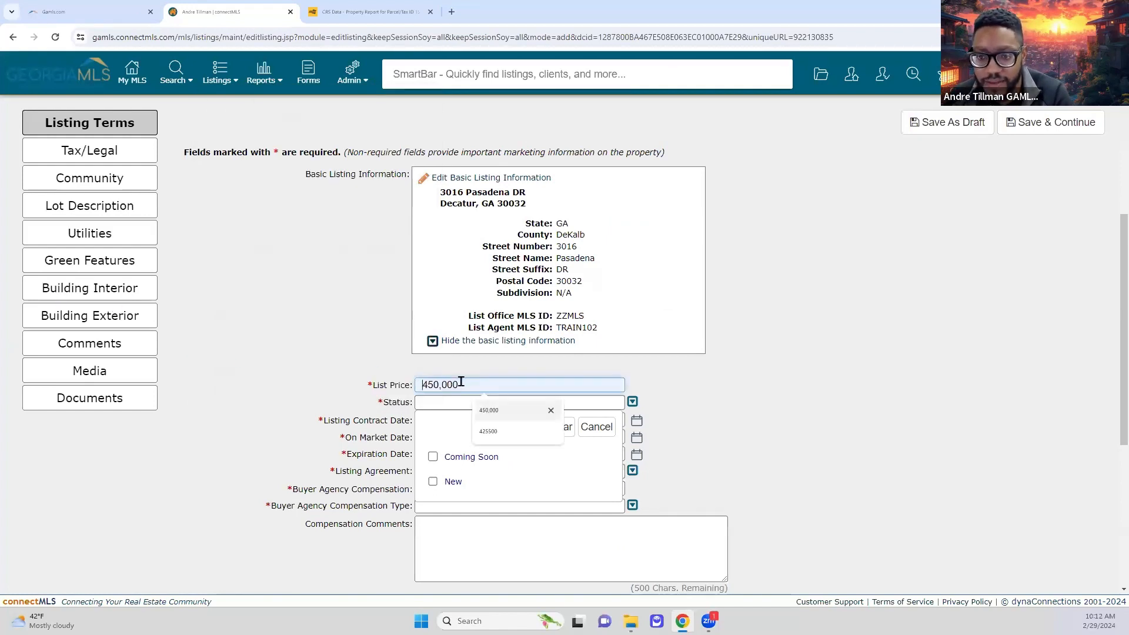
{"action": "type", "text": "12"}
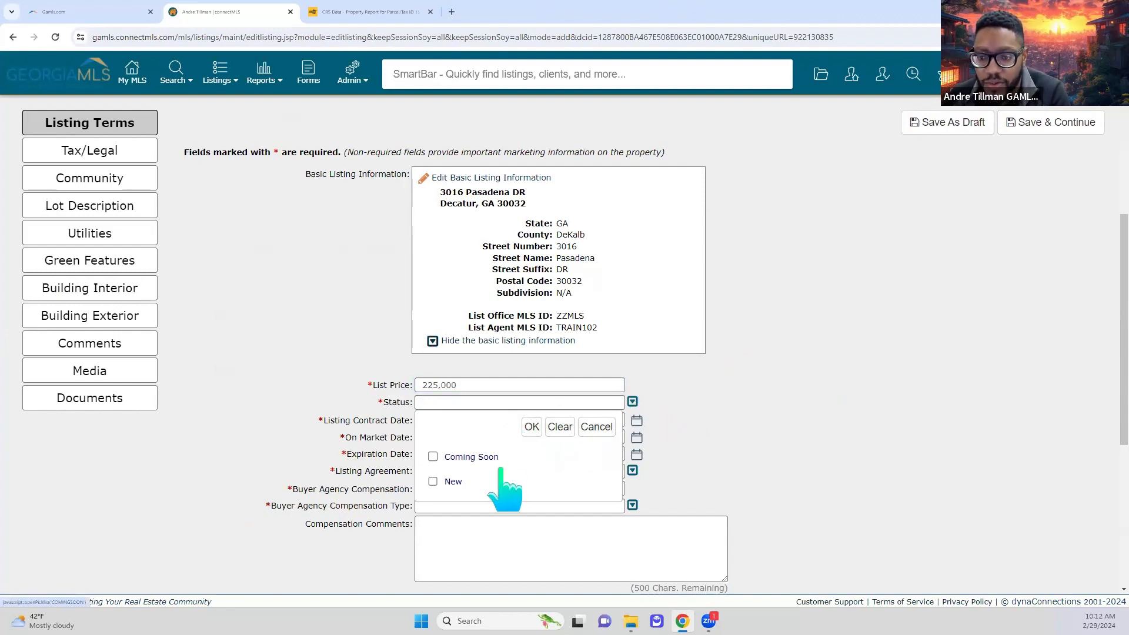
{"action": "scroll", "coordinate": [499, 484], "scroll_direction": "down", "scroll_amount": 1}
{"action": "left_click", "coordinate": [482, 423]}
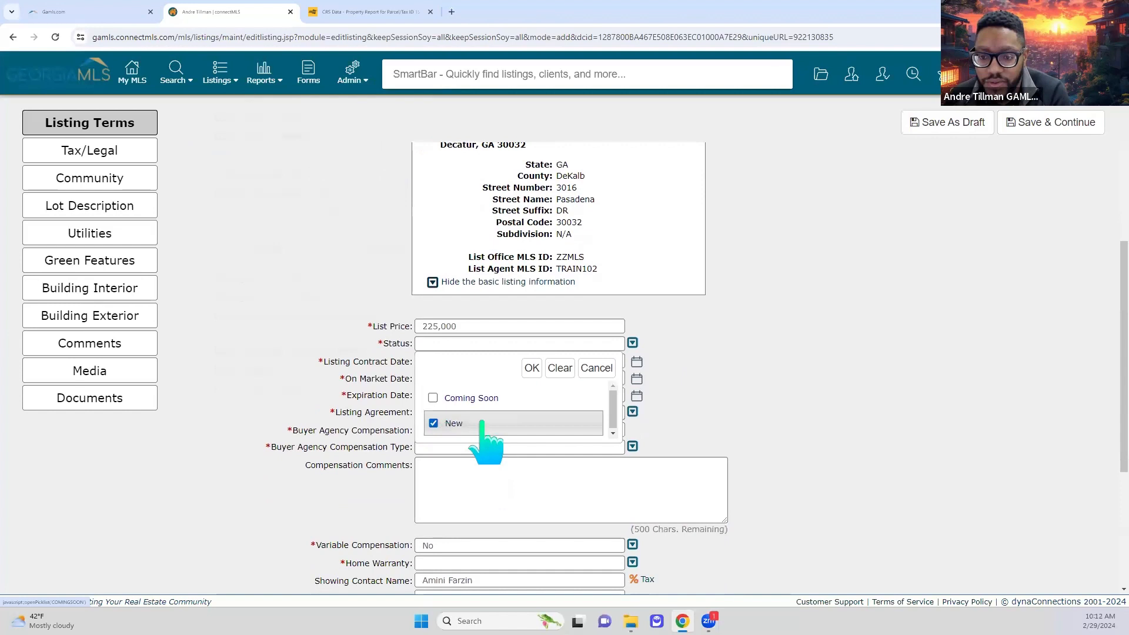
{"action": "left_click", "coordinate": [534, 369]}
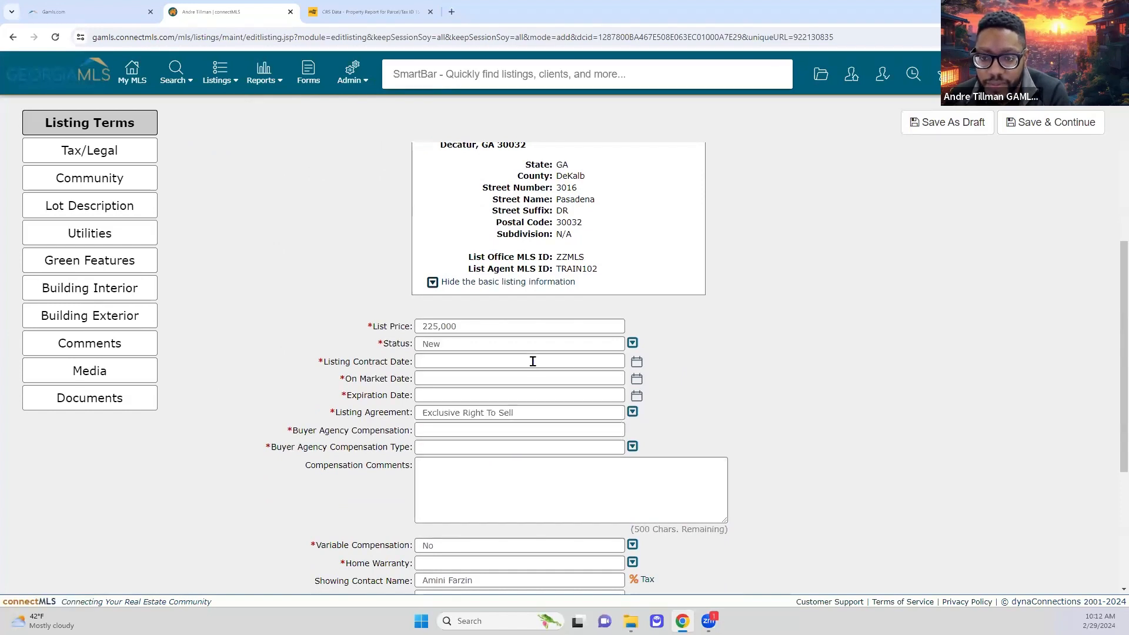
{"action": "left_click", "coordinate": [484, 365]}
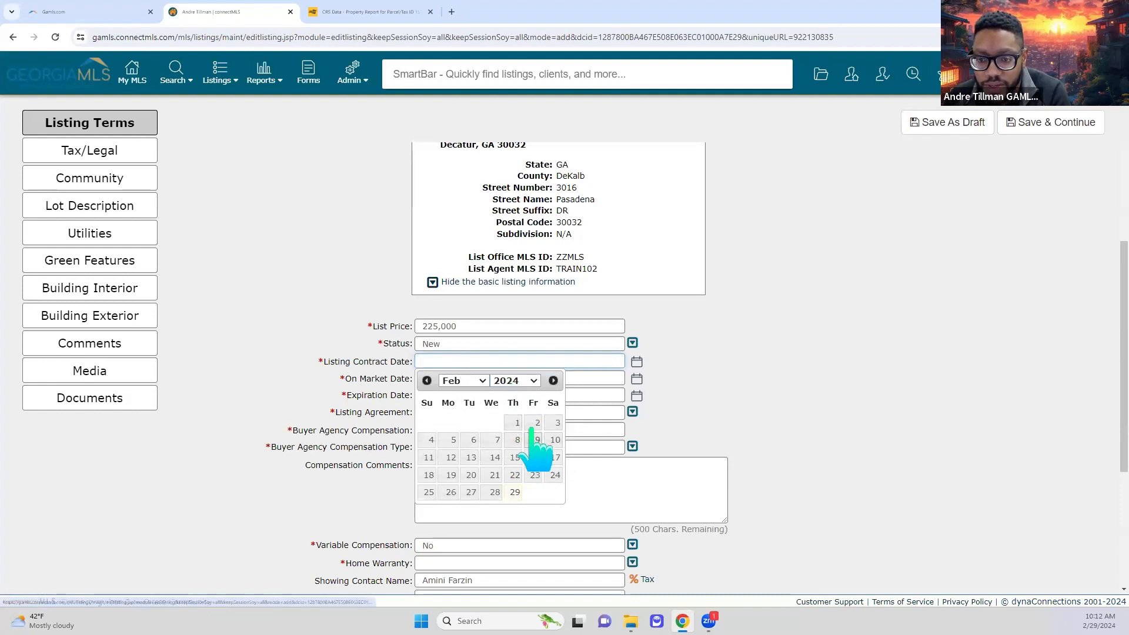
- Set the listing contract date to 03/29/2024 and the on-market date to 02/29/2024
{"action": "left_click", "coordinate": [515, 492]}
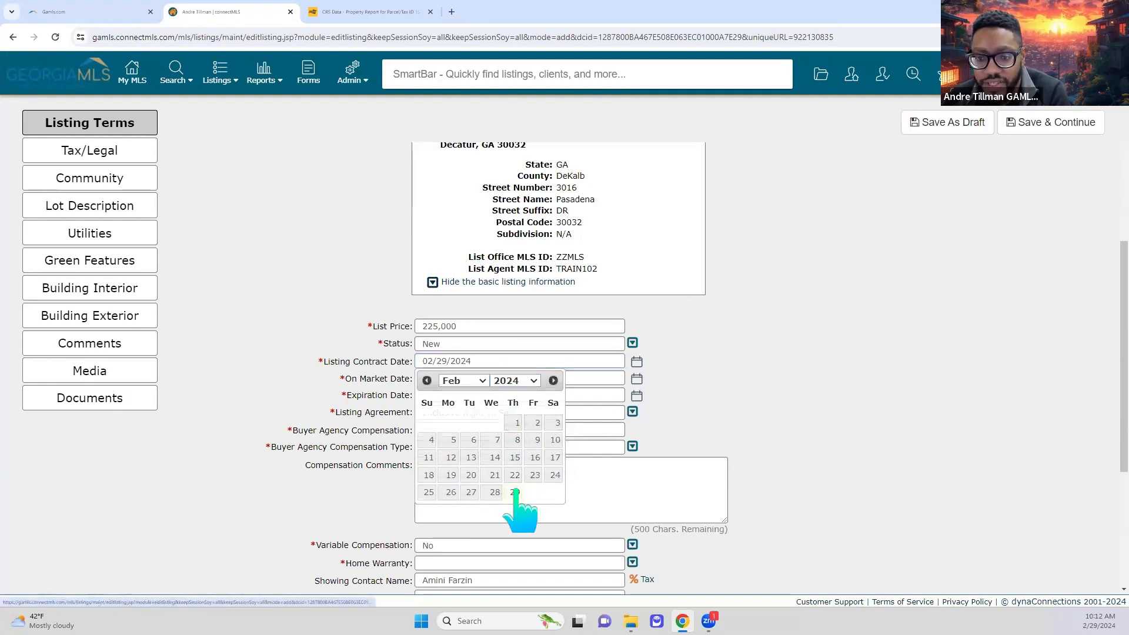
{"action": "left_click", "coordinate": [606, 379]}
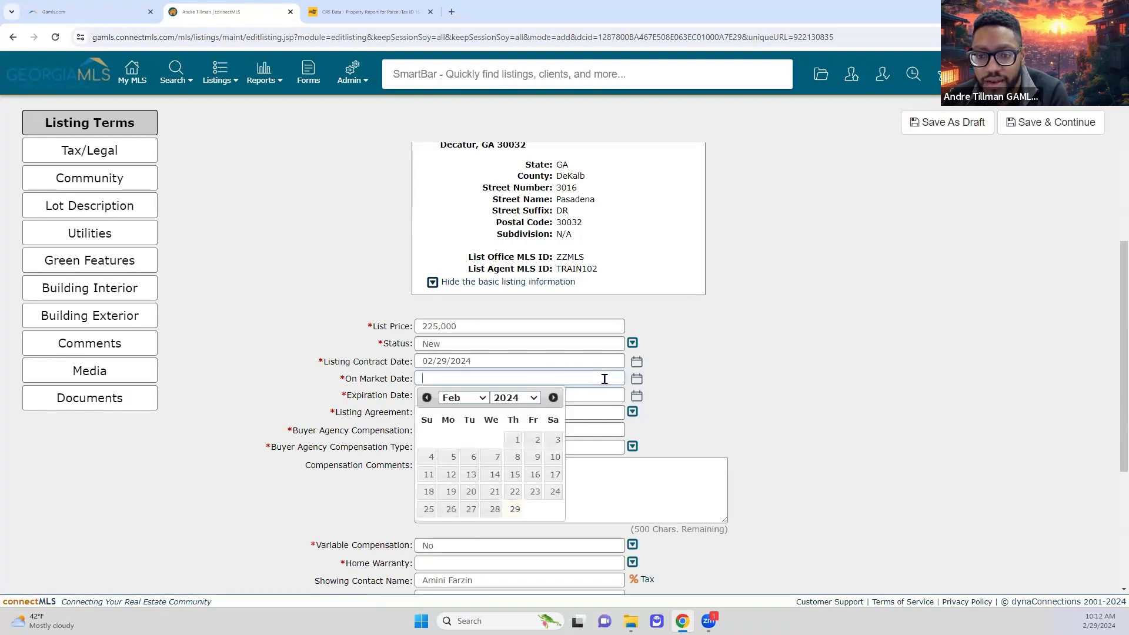
{"action": "left_click", "coordinate": [504, 363]}
{"action": "left_click", "coordinate": [463, 381]}
{"action": "left_click", "coordinate": [464, 419]}
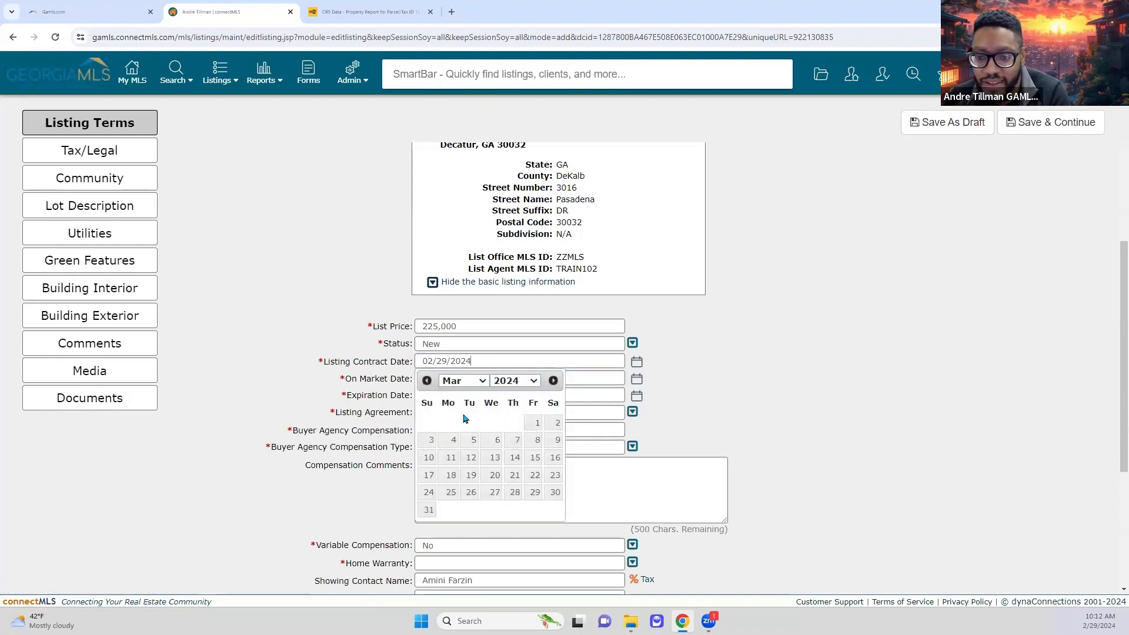
{"action": "left_click", "coordinate": [534, 492]}
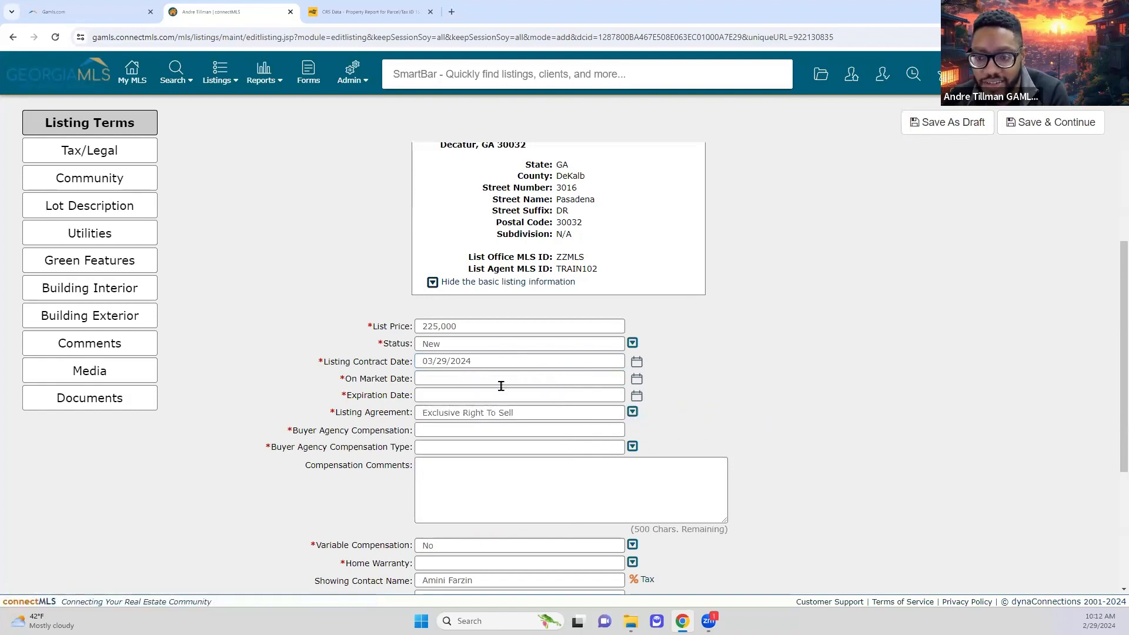
{"action": "left_click", "coordinate": [505, 380]}
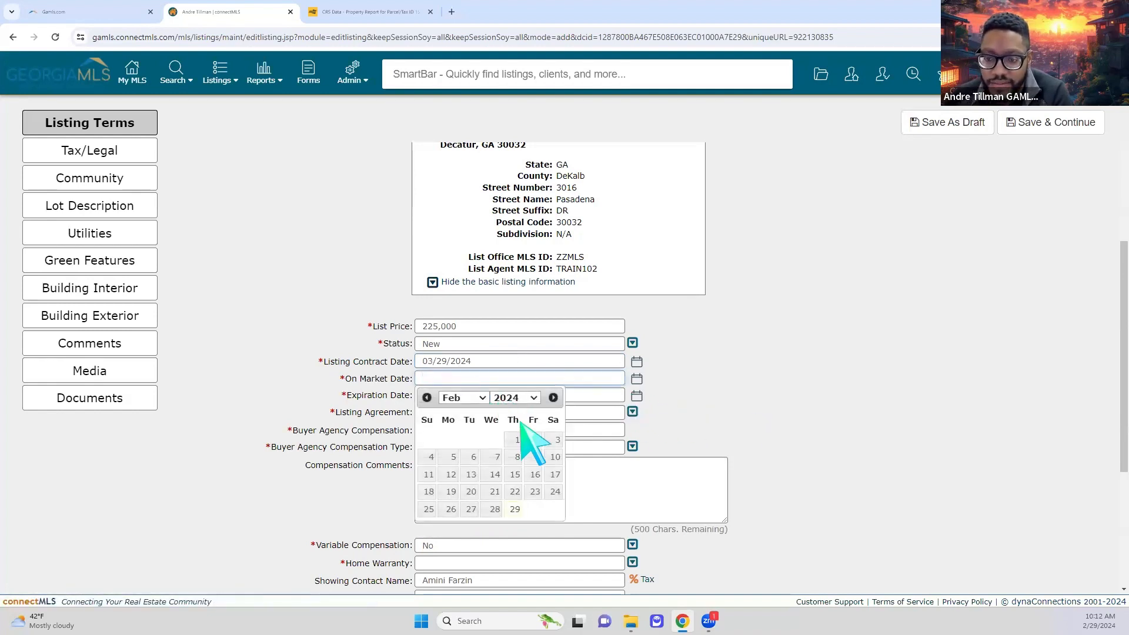
{"action": "left_click", "coordinate": [515, 509]}
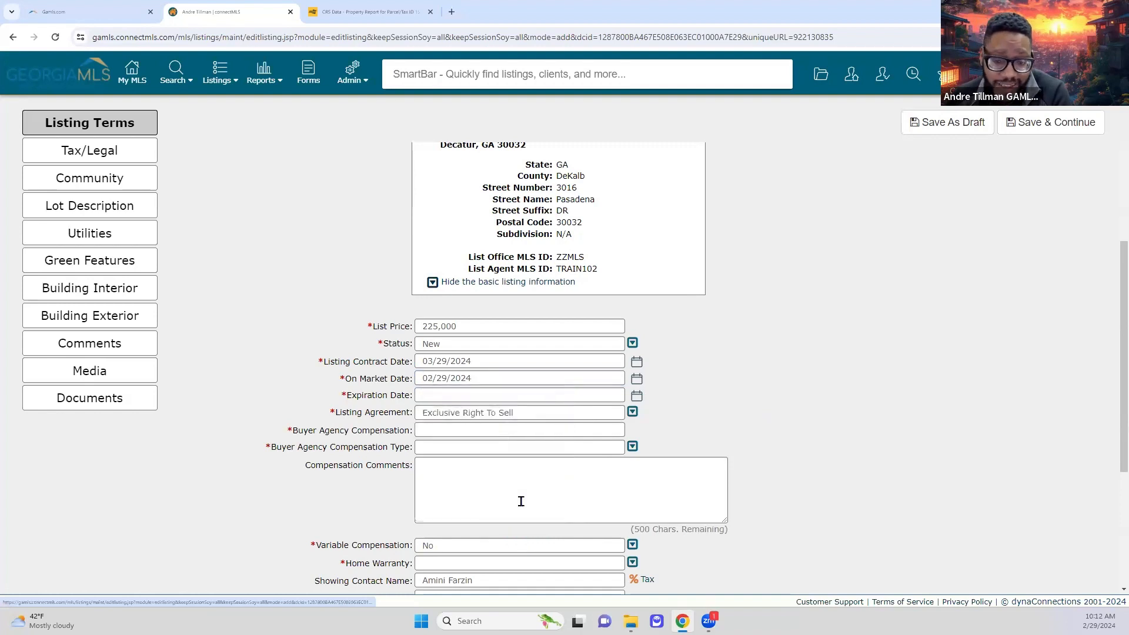
- Set the expiration date to 07/31/2024 using the calendar picker
{"action": "left_click", "coordinate": [513, 397]}
{"action": "left_click", "coordinate": [470, 415]}
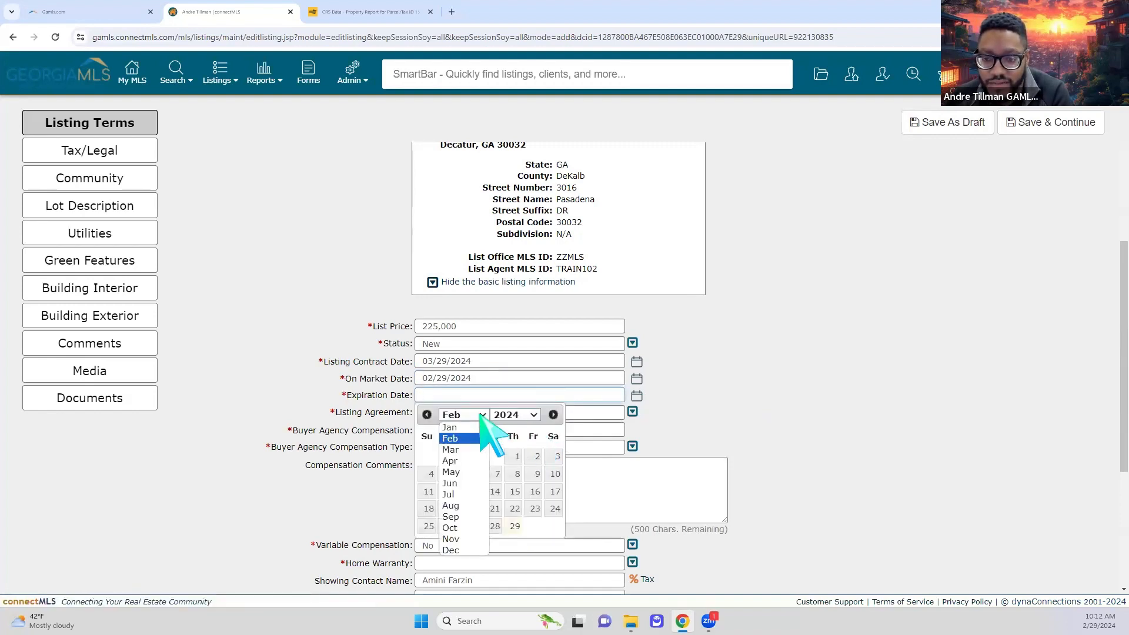
{"action": "left_click", "coordinate": [467, 462]}
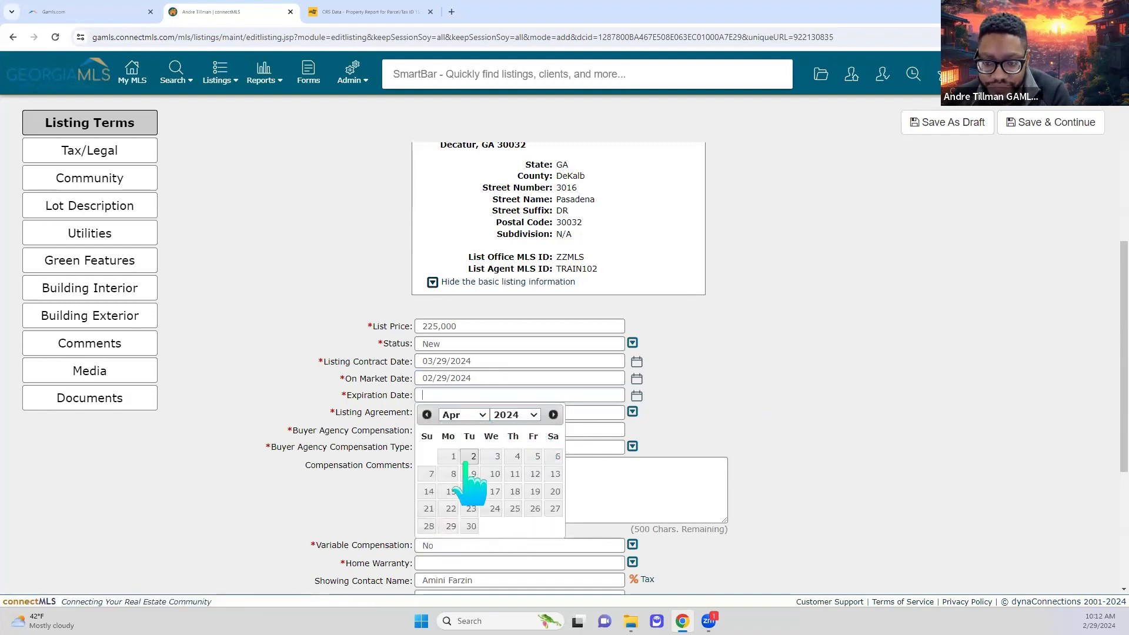
{"action": "left_click", "coordinate": [475, 418]}
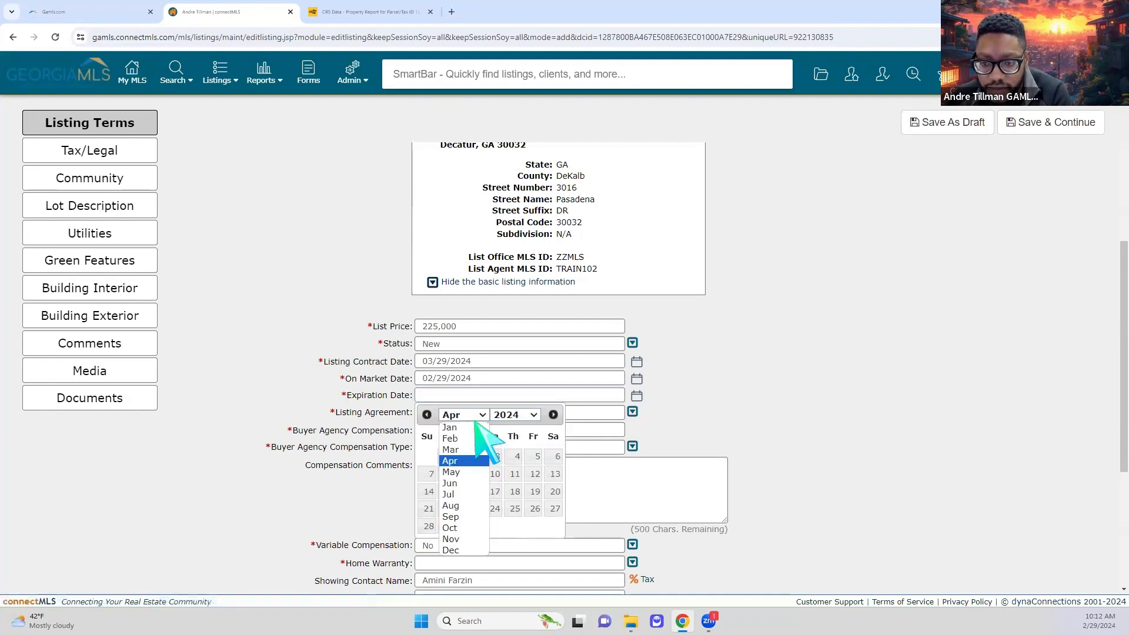
{"action": "left_click", "coordinate": [461, 495]}
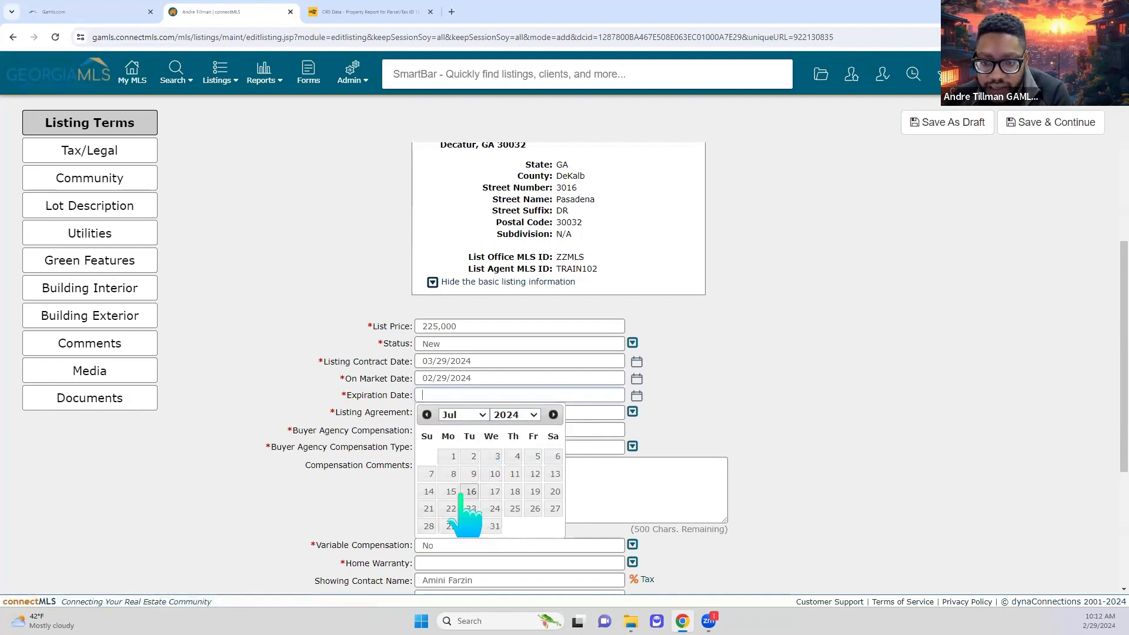
{"action": "left_click", "coordinate": [495, 526]}
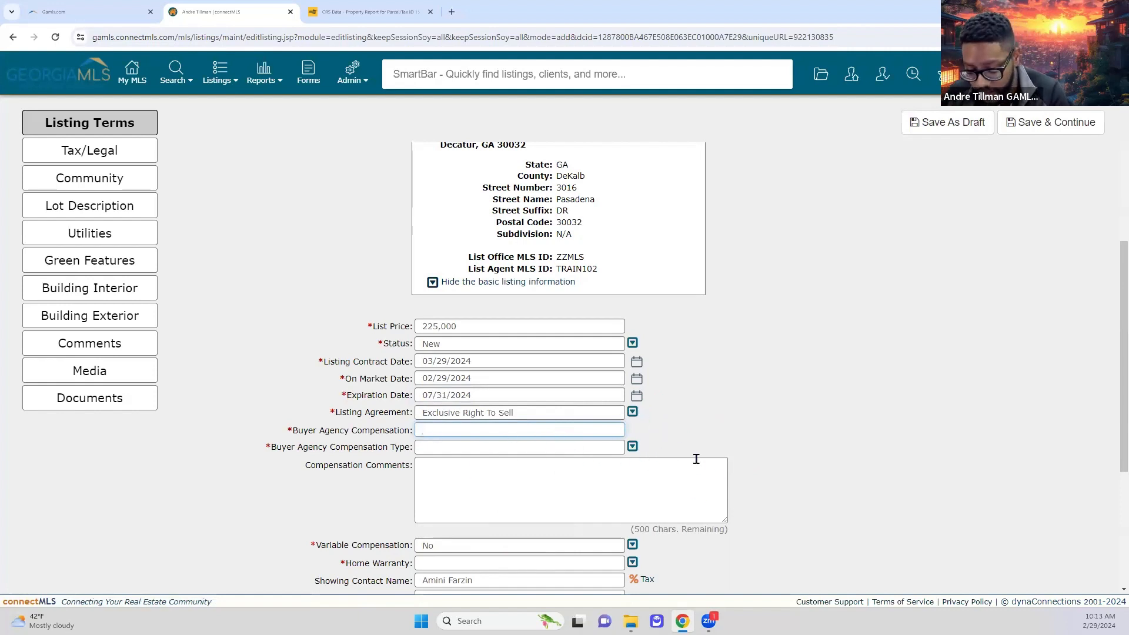
- Set the buyer agency compensation type to %, making it 3 percent
{"action": "left_click", "coordinate": [497, 451]}
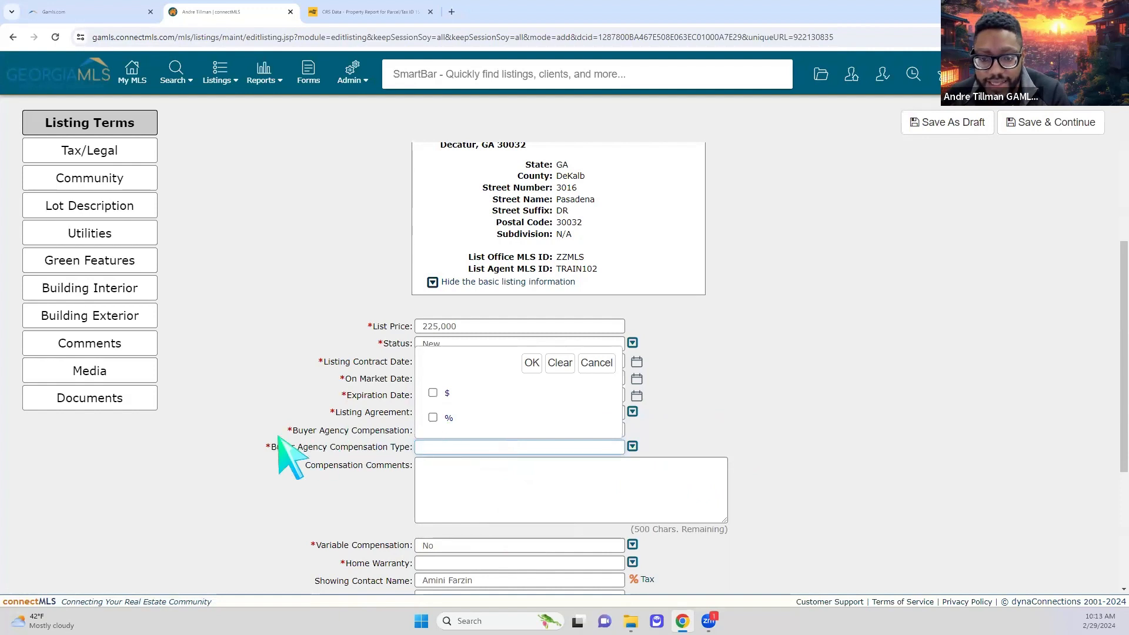
{"action": "left_click", "coordinate": [433, 417]}
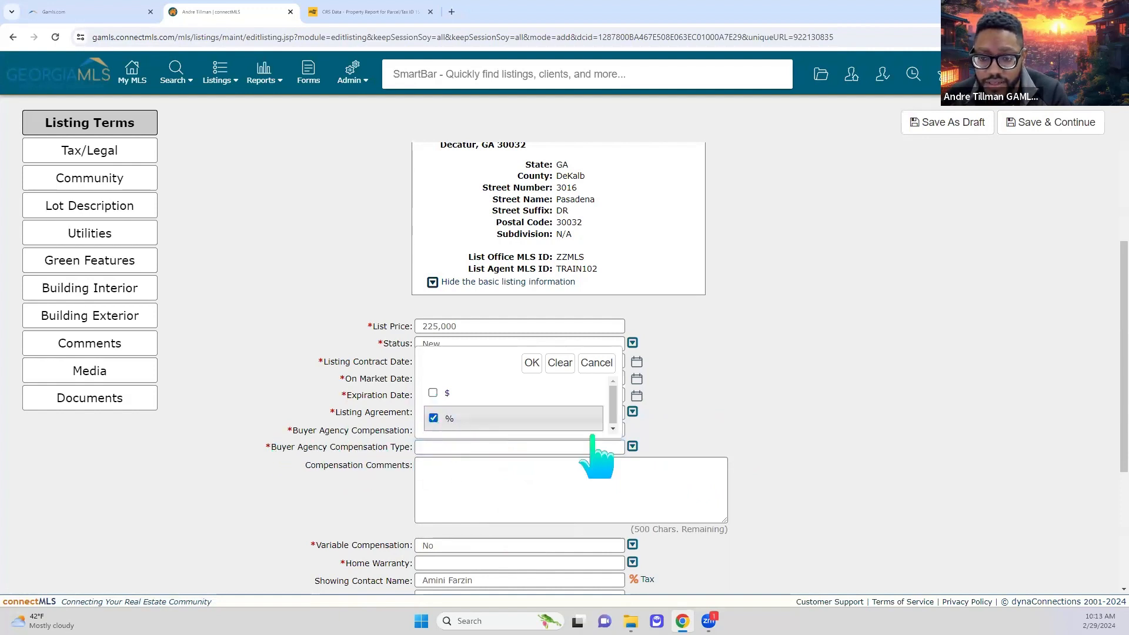
{"action": "left_click", "coordinate": [532, 364]}
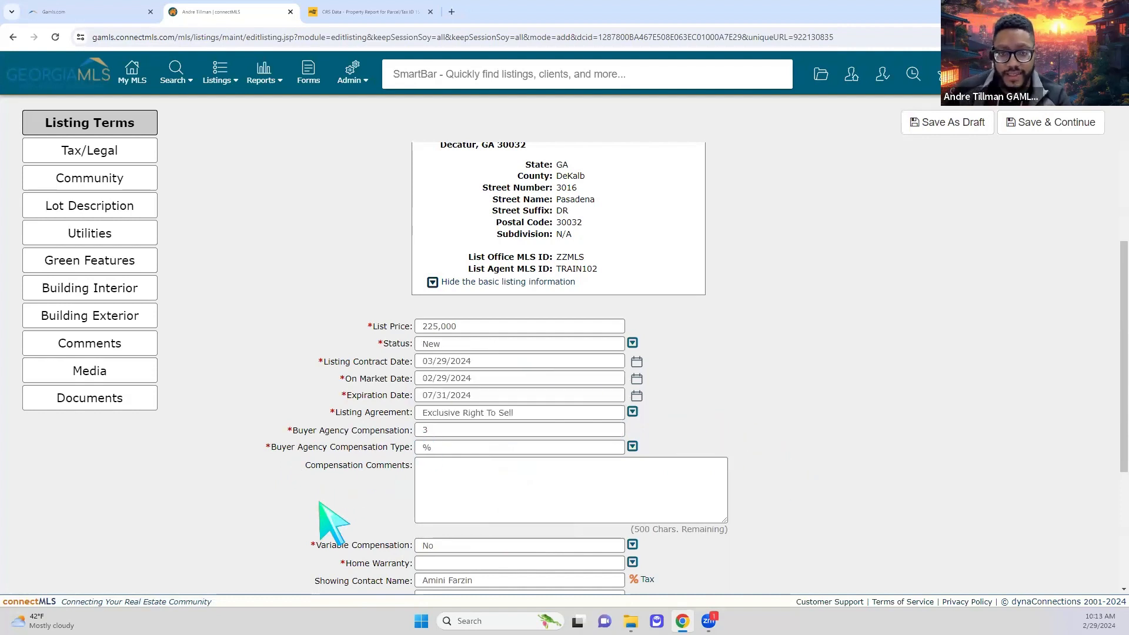
{"action": "scroll", "coordinate": [329, 523], "scroll_direction": "down", "scroll_amount": 1}
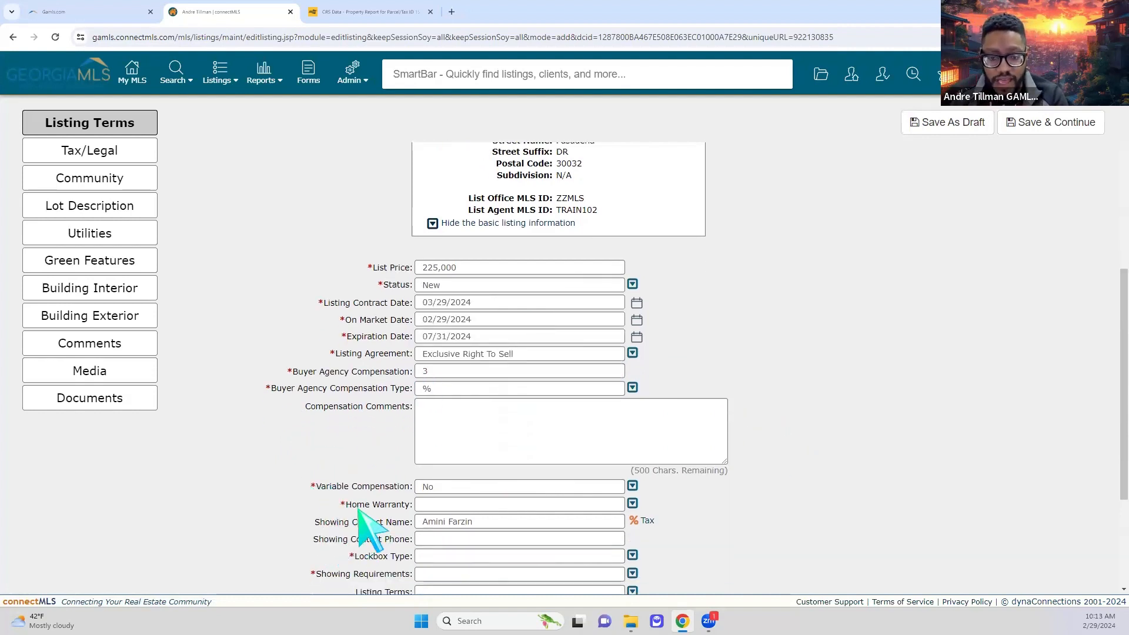
{"action": "scroll", "coordinate": [369, 517], "scroll_direction": "down", "scroll_amount": 2}
{"action": "scroll", "coordinate": [379, 537], "scroll_direction": "down", "scroll_amount": 1}
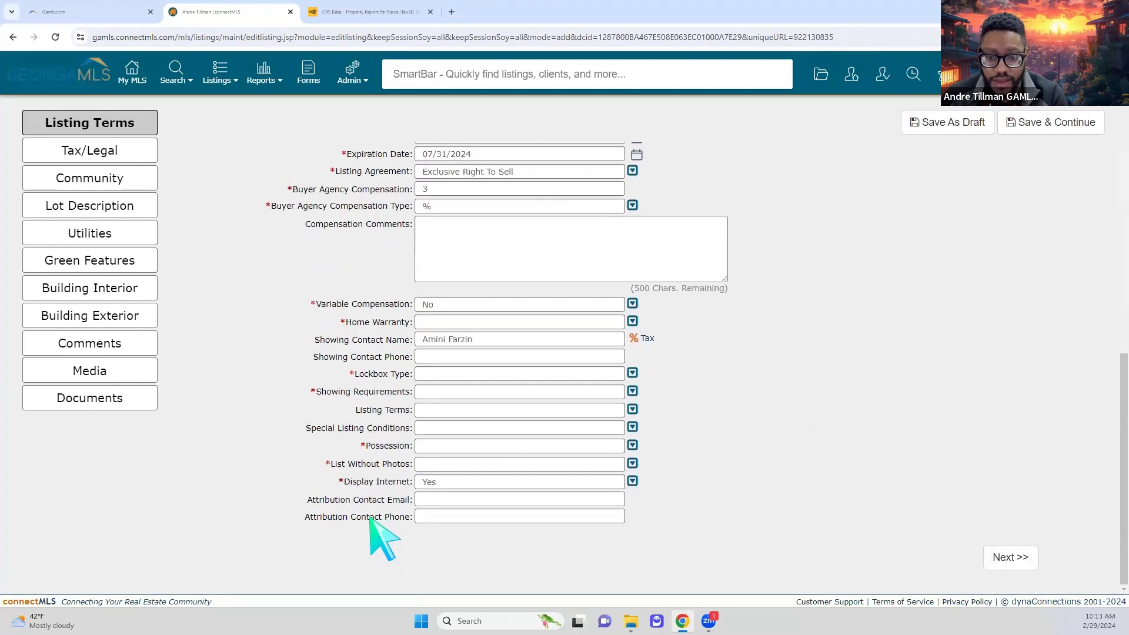
{"action": "scroll", "coordinate": [370, 519], "scroll_direction": "up", "scroll_amount": 8}
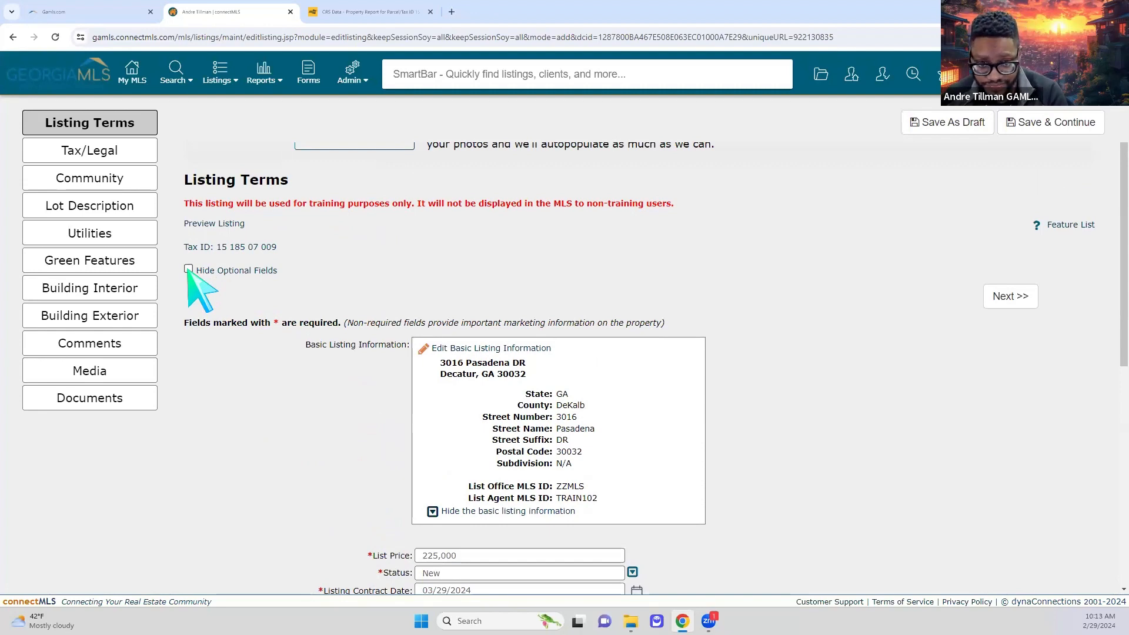
- Set List Without Photos to No
{"action": "scroll", "coordinate": [400, 447], "scroll_direction": "down", "scroll_amount": 5}
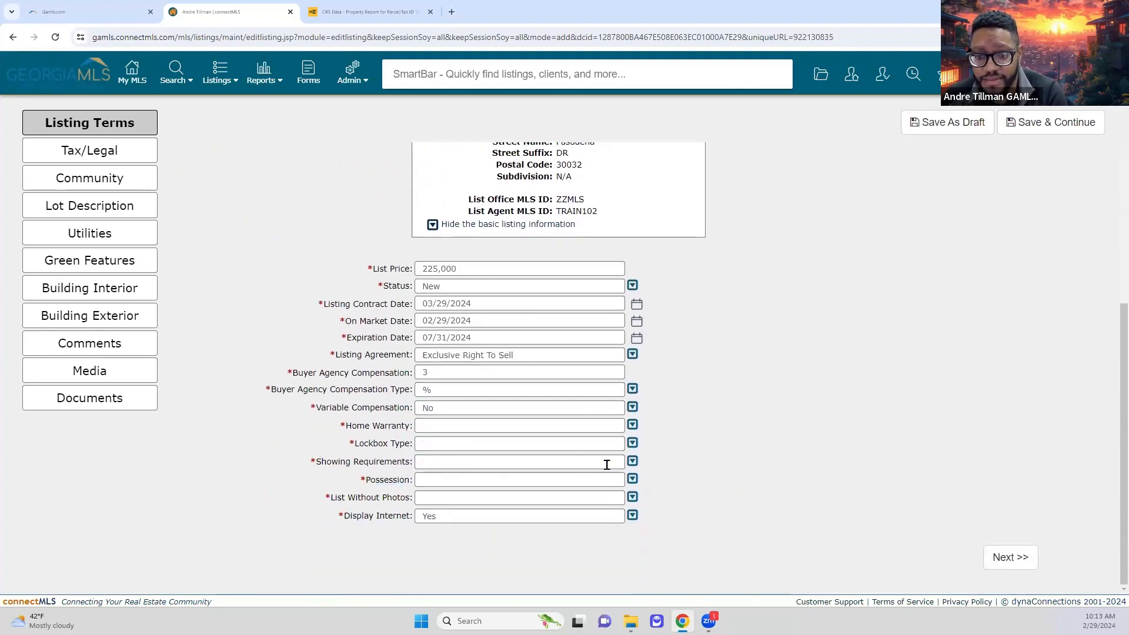
{"action": "left_click", "coordinate": [580, 496]}
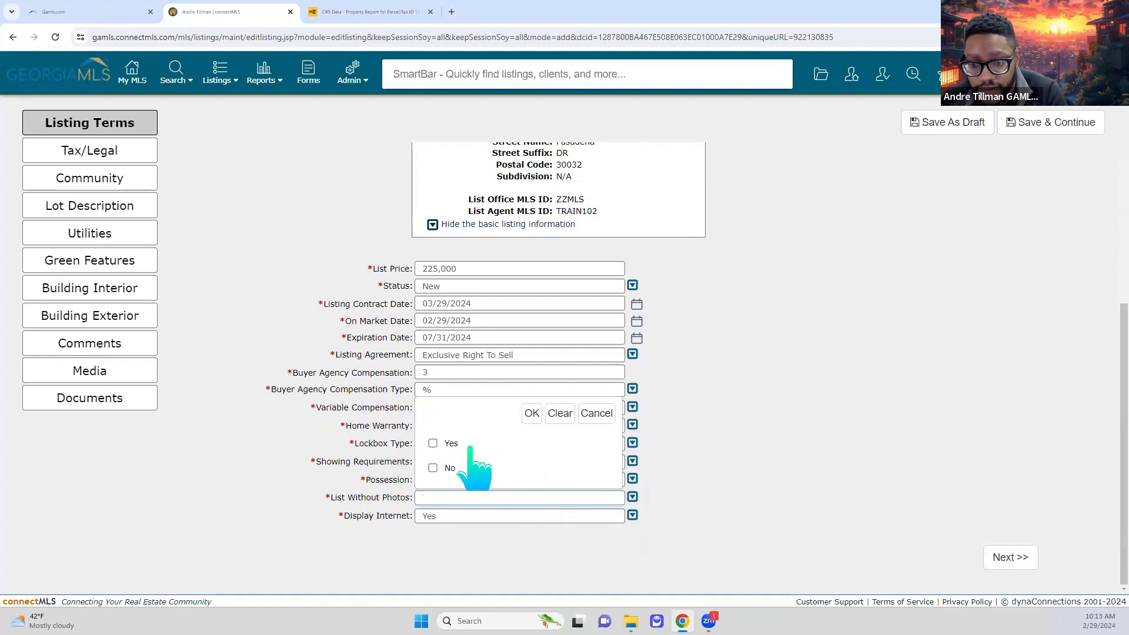
{"action": "left_click", "coordinate": [433, 468]}
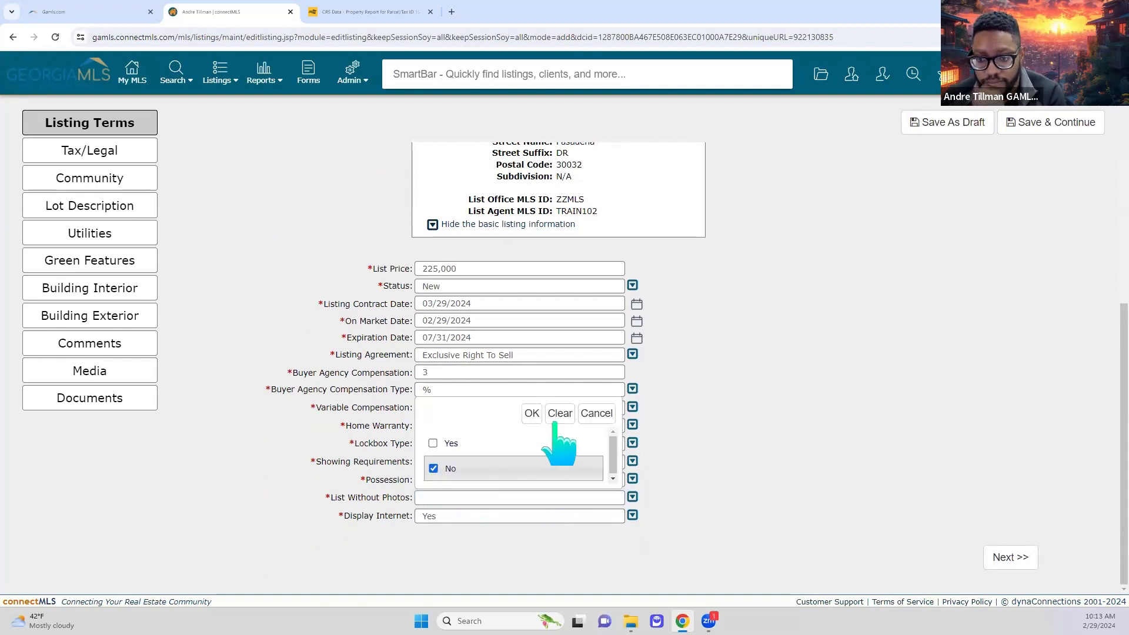
{"action": "left_click", "coordinate": [532, 414]}
- Set Showing Requirements to Appointment Only
{"action": "left_click", "coordinate": [551, 464]}
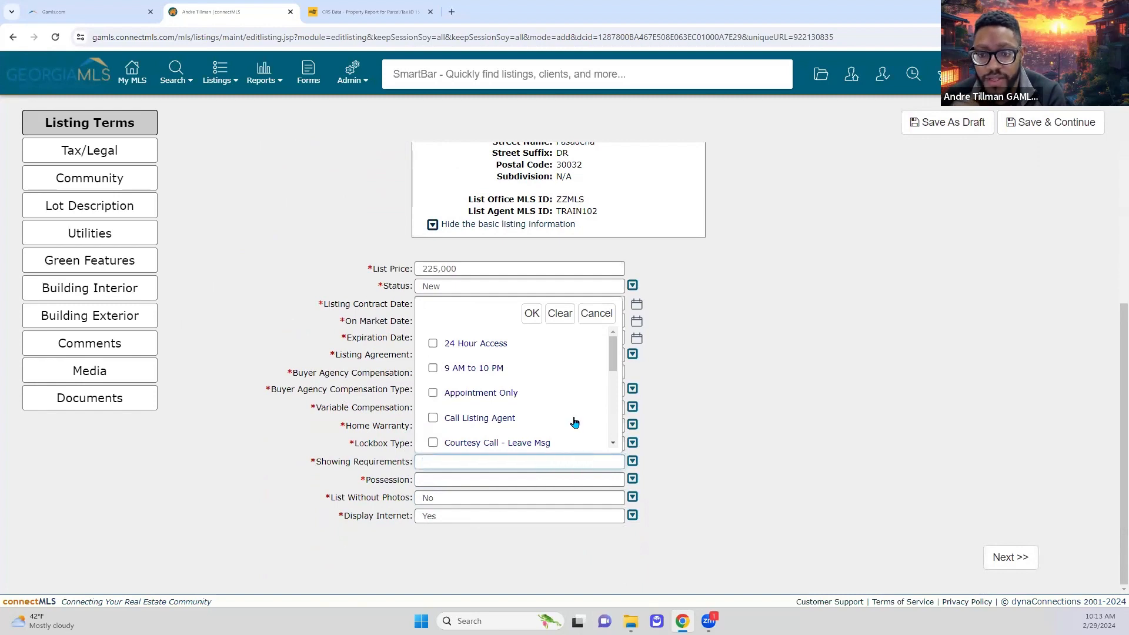
{"action": "scroll", "coordinate": [574, 415], "scroll_direction": "down", "scroll_amount": 5}
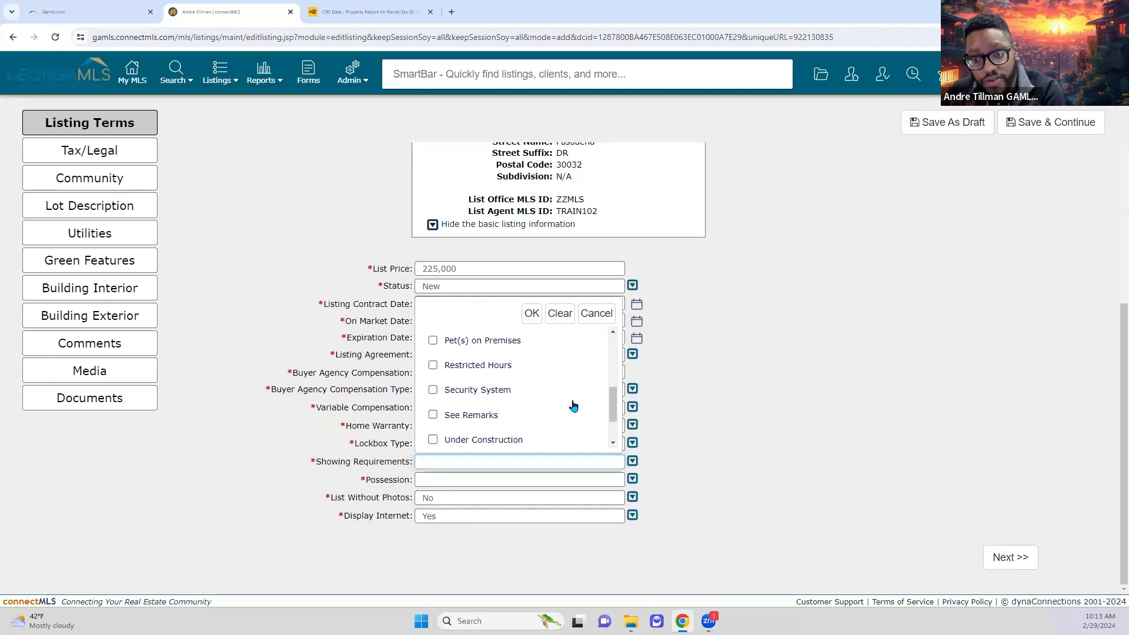
{"action": "scroll", "coordinate": [573, 405], "scroll_direction": "down", "scroll_amount": 2}
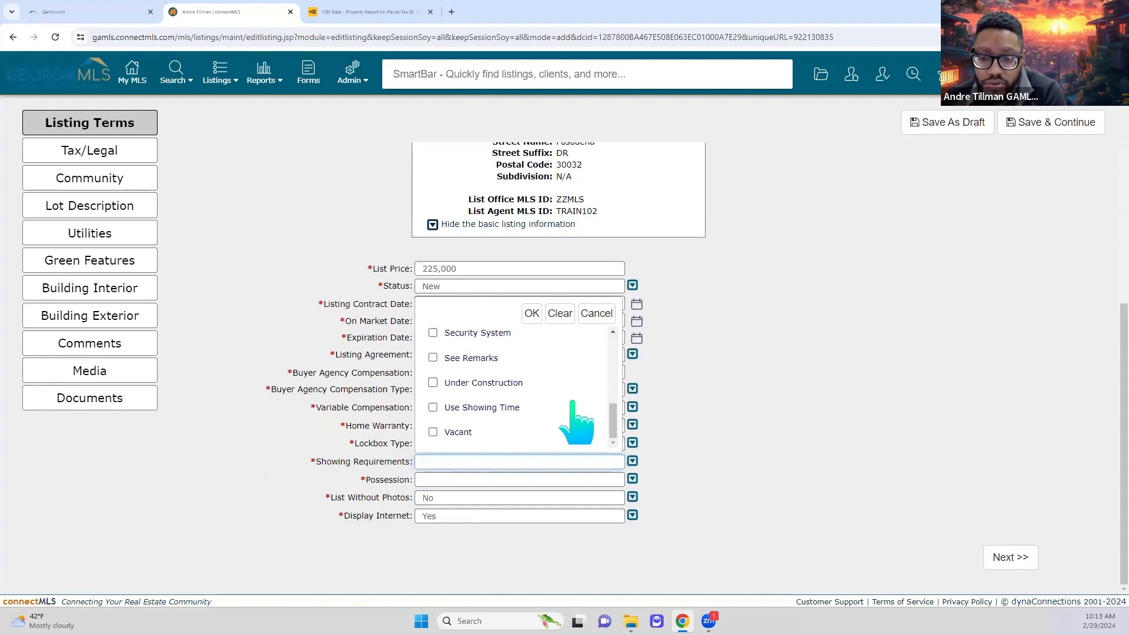
{"action": "scroll", "coordinate": [573, 406], "scroll_direction": "up", "scroll_amount": 7}
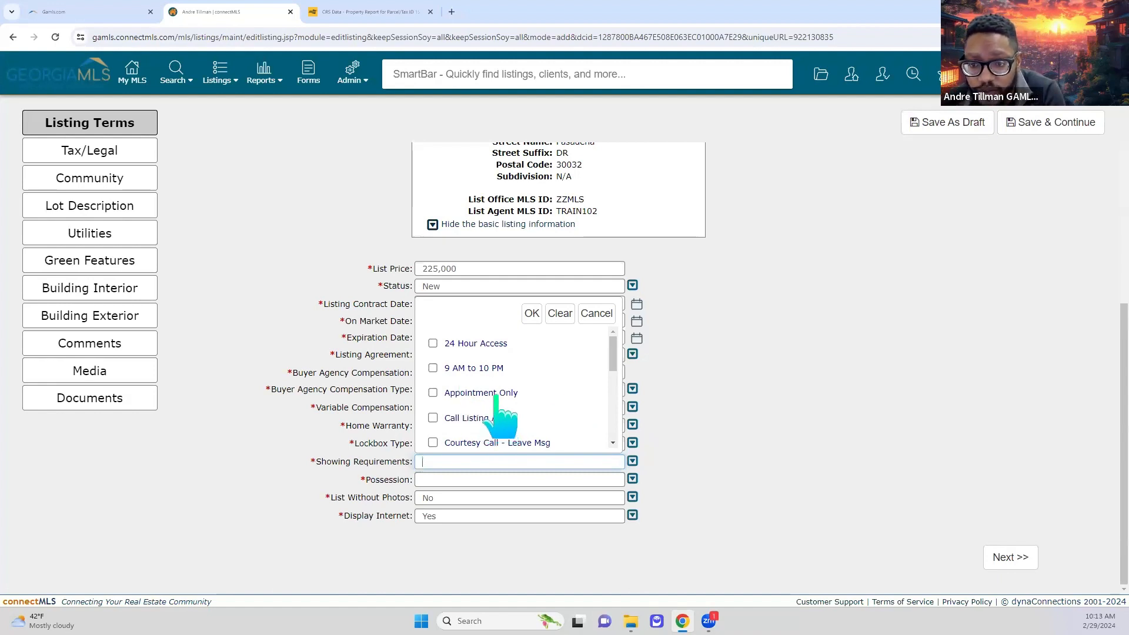
{"action": "scroll", "coordinate": [514, 406], "scroll_direction": "down", "scroll_amount": 6}
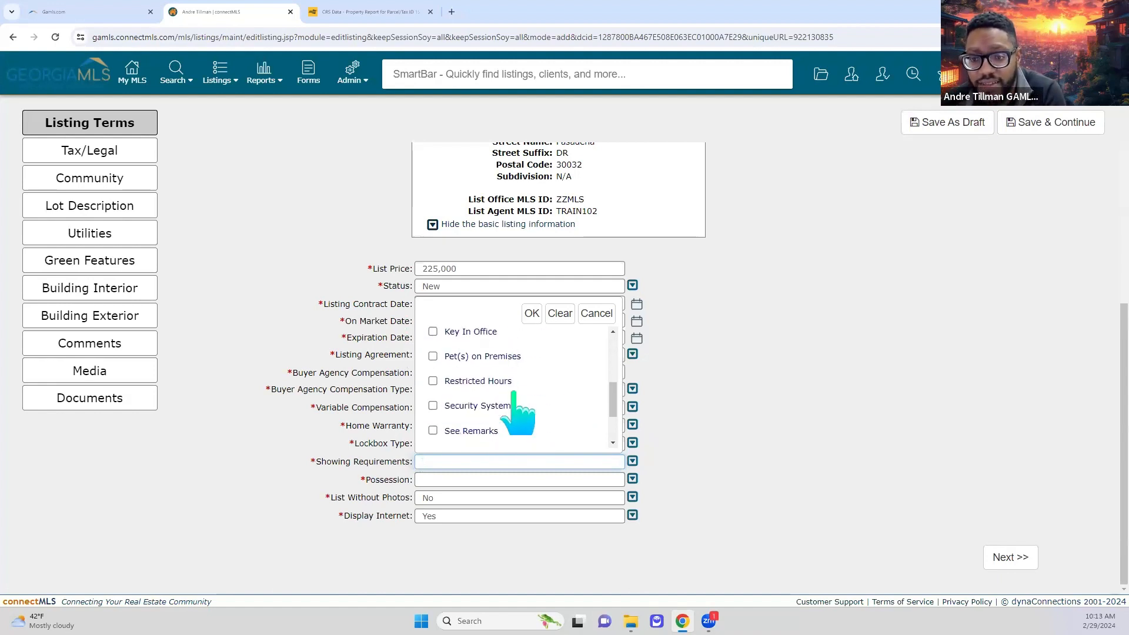
{"action": "scroll", "coordinate": [514, 406], "scroll_direction": "up", "scroll_amount": 6}
{"action": "scroll", "coordinate": [515, 405], "scroll_direction": "up", "scroll_amount": 1}
{"action": "scroll", "coordinate": [529, 414], "scroll_direction": "down", "scroll_amount": 4}
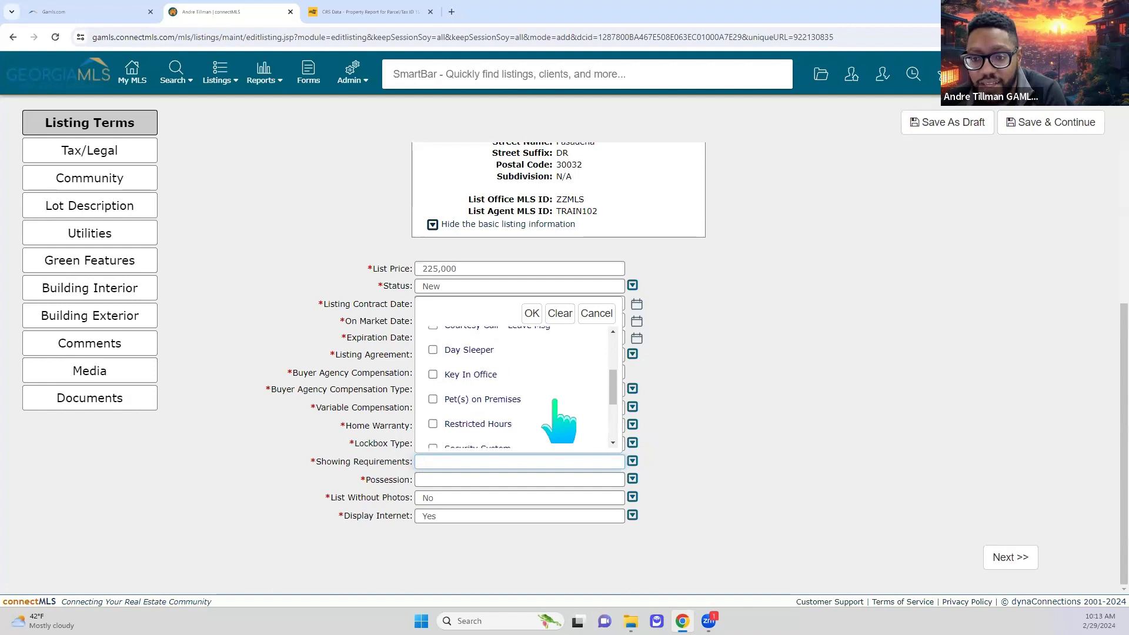
{"action": "scroll", "coordinate": [529, 412], "scroll_direction": "up", "scroll_amount": 2}
{"action": "scroll", "coordinate": [524, 428], "scroll_direction": "down", "scroll_amount": 4}
{"action": "scroll", "coordinate": [504, 433], "scroll_direction": "up", "scroll_amount": 5}
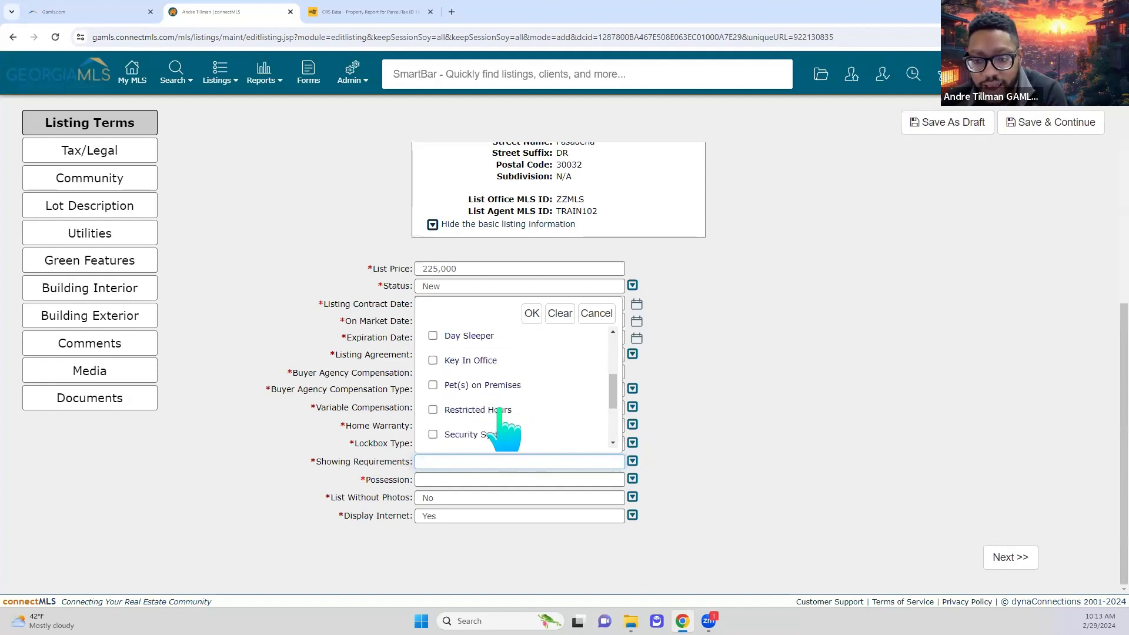
{"action": "left_click", "coordinate": [433, 392]}
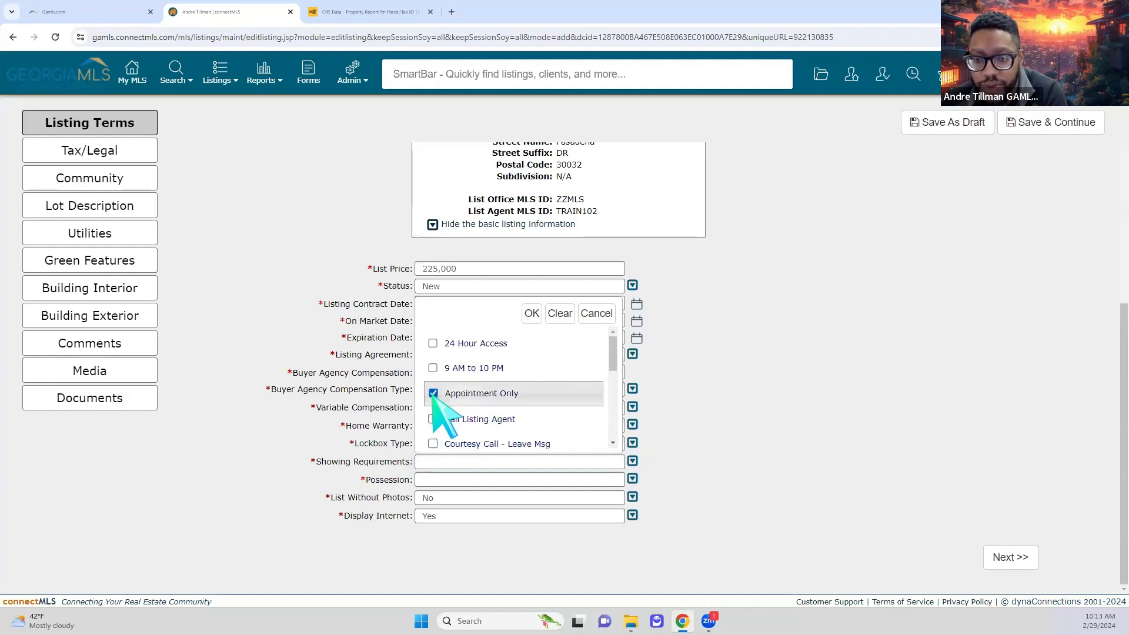
{"action": "left_click", "coordinate": [531, 314]}
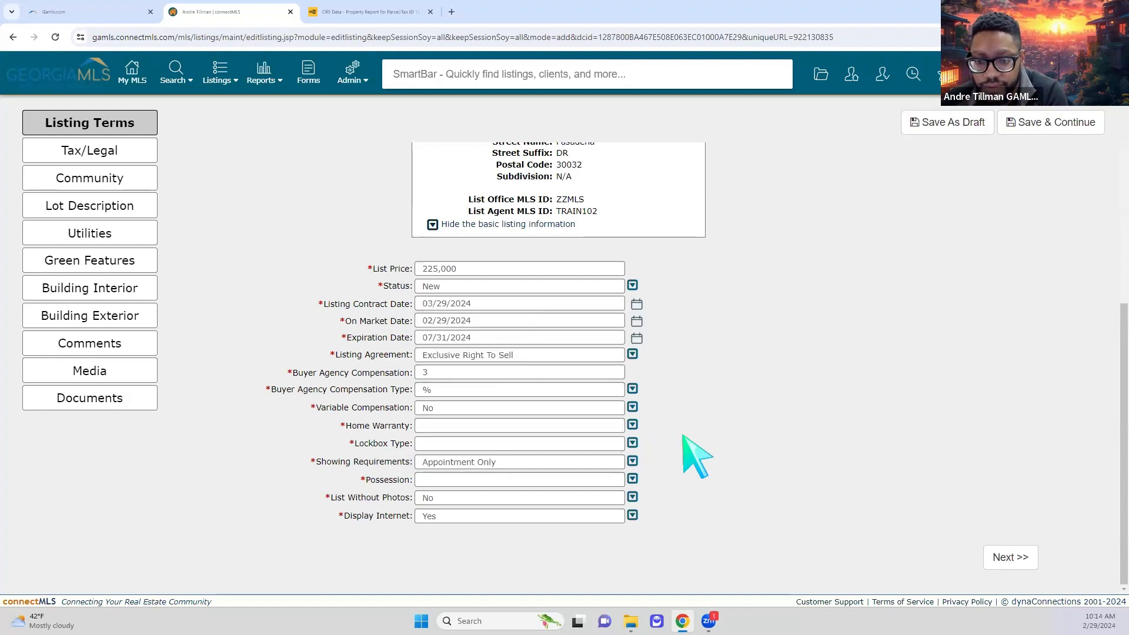
- Set Home Warranty to Yes and Lockbox Type to GAMLS/FMLS - Supra
{"action": "left_click", "coordinate": [484, 427]}
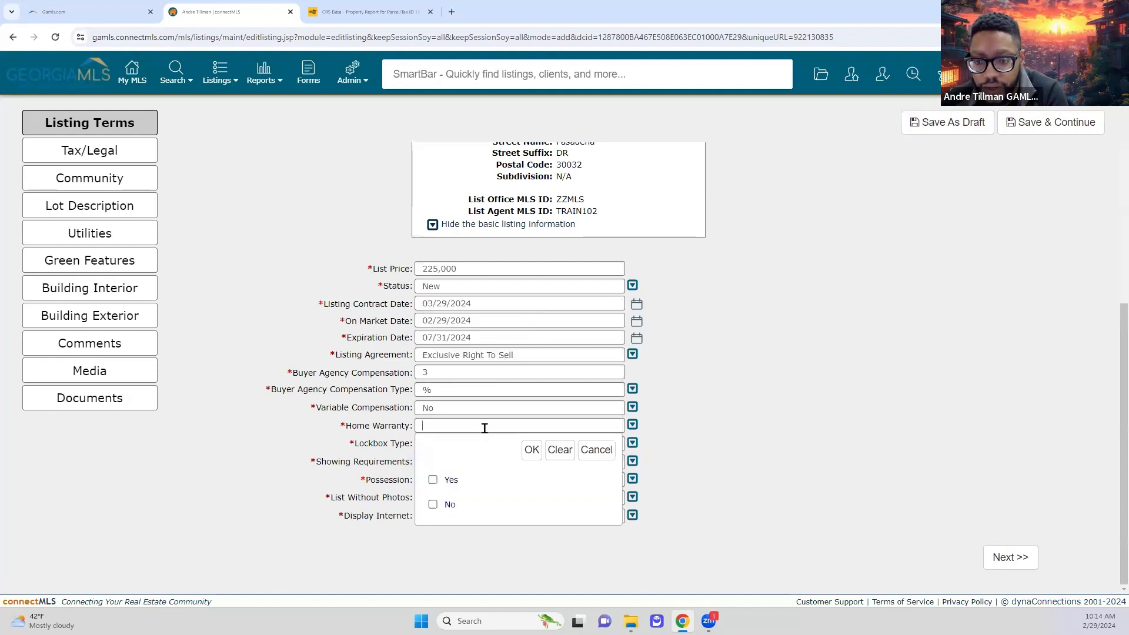
{"action": "left_click", "coordinate": [433, 480]}
{"action": "left_click", "coordinate": [530, 450]}
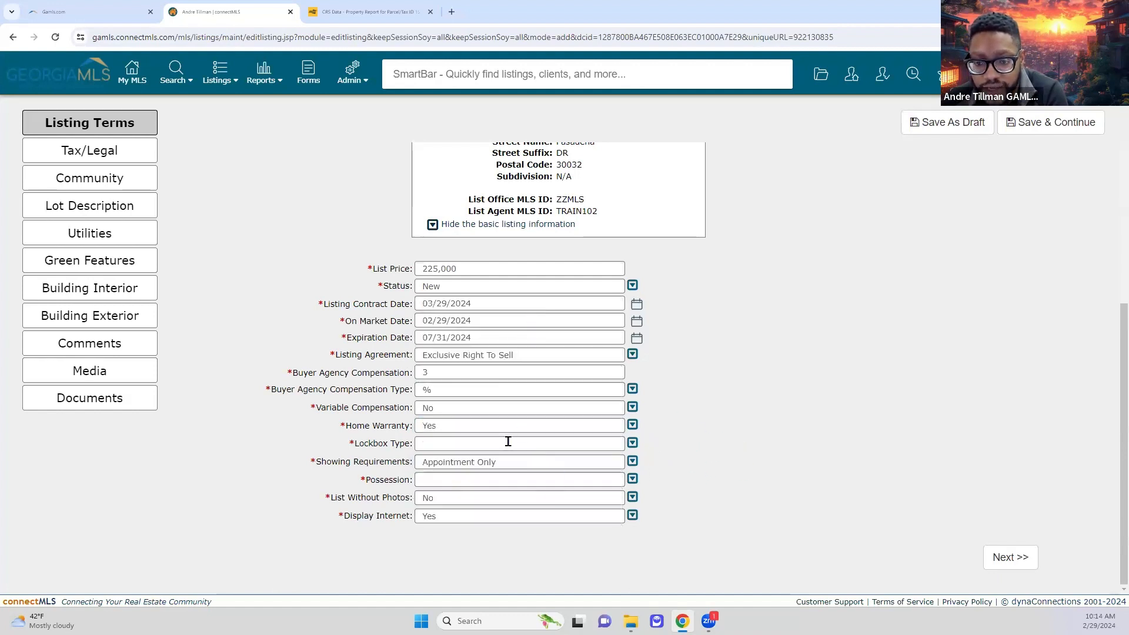
{"action": "left_click", "coordinate": [508, 441]}
{"action": "left_click", "coordinate": [433, 339]}
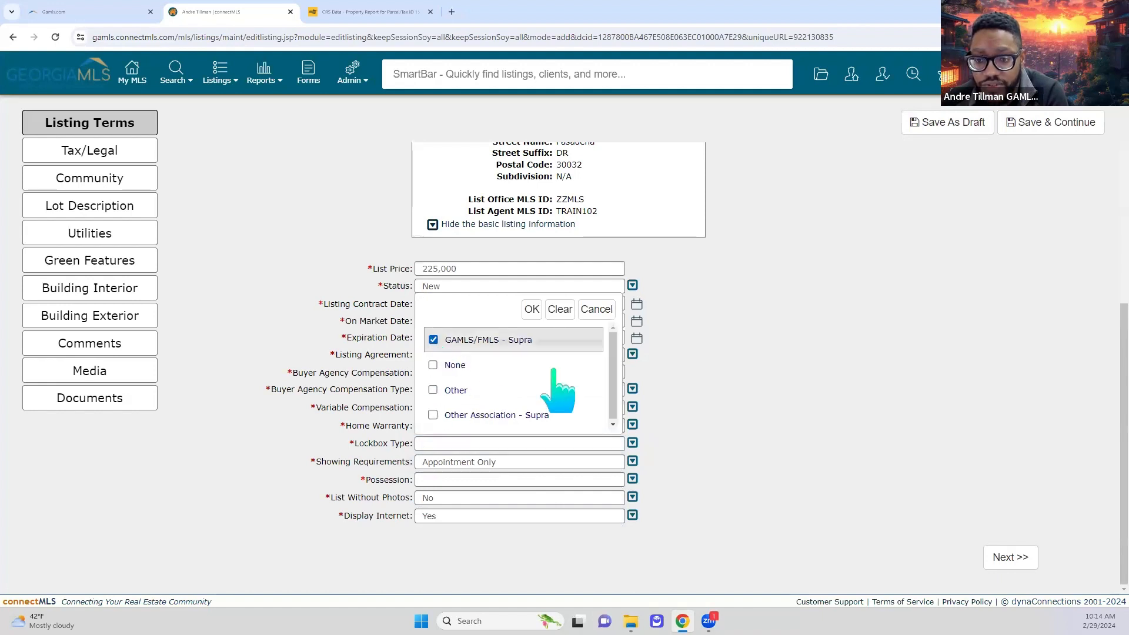
{"action": "left_click", "coordinate": [531, 308]}
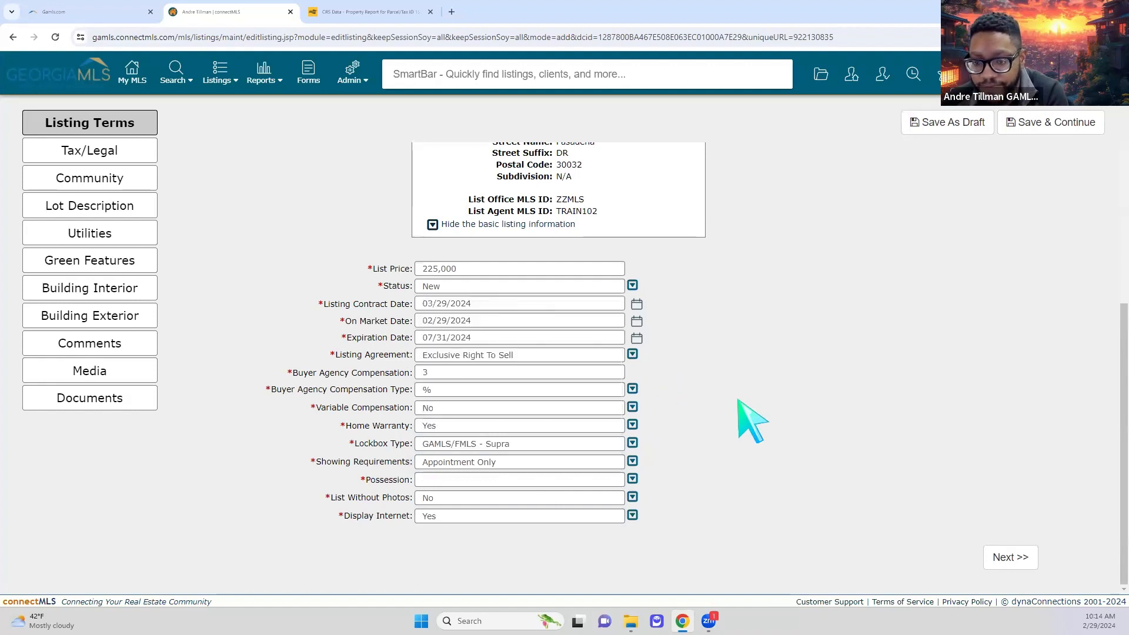
{"action": "scroll", "coordinate": [944, 448], "scroll_direction": "up", "scroll_amount": 2}
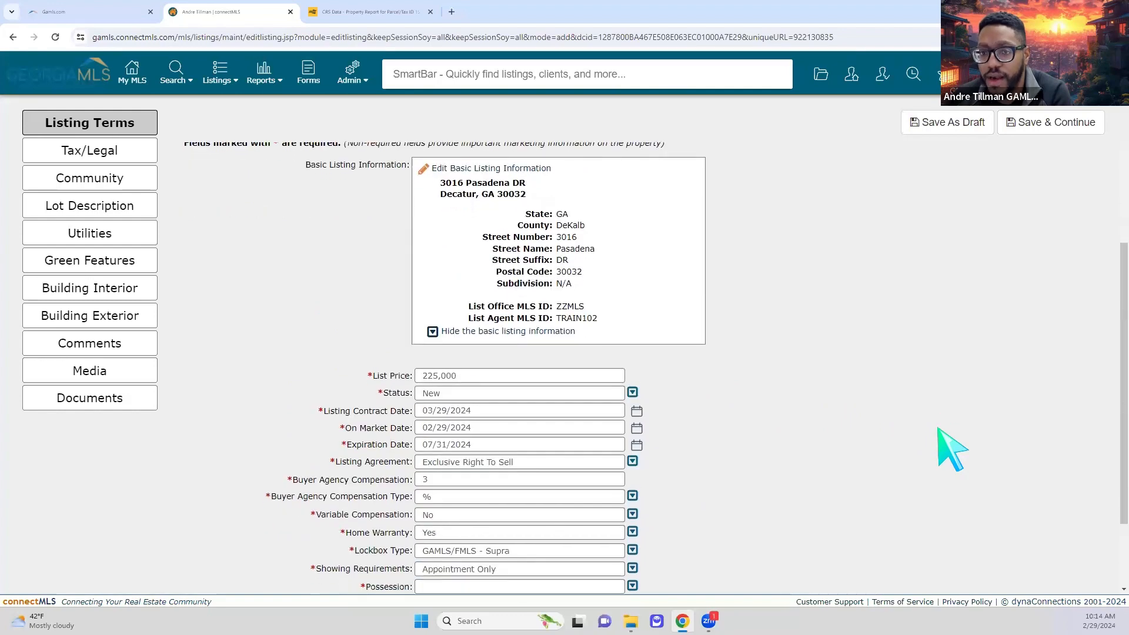
{"action": "scroll", "coordinate": [1007, 295], "scroll_direction": "up", "scroll_amount": 1}
{"action": "scroll", "coordinate": [994, 352], "scroll_direction": "down", "scroll_amount": 3}
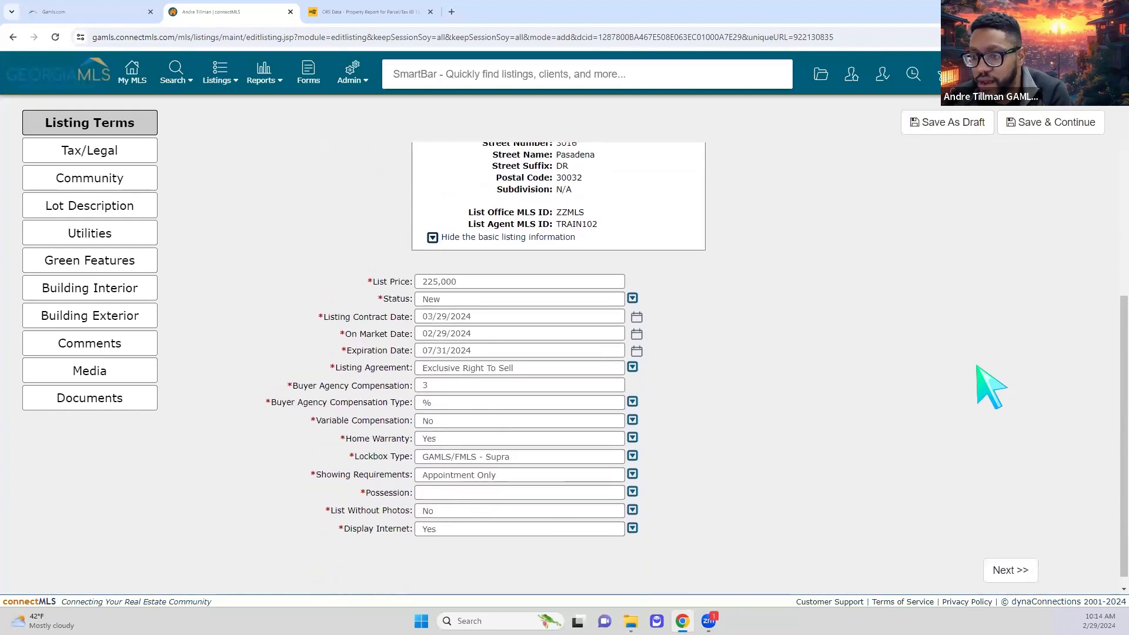
{"action": "scroll", "coordinate": [987, 376], "scroll_direction": "up", "scroll_amount": 6}
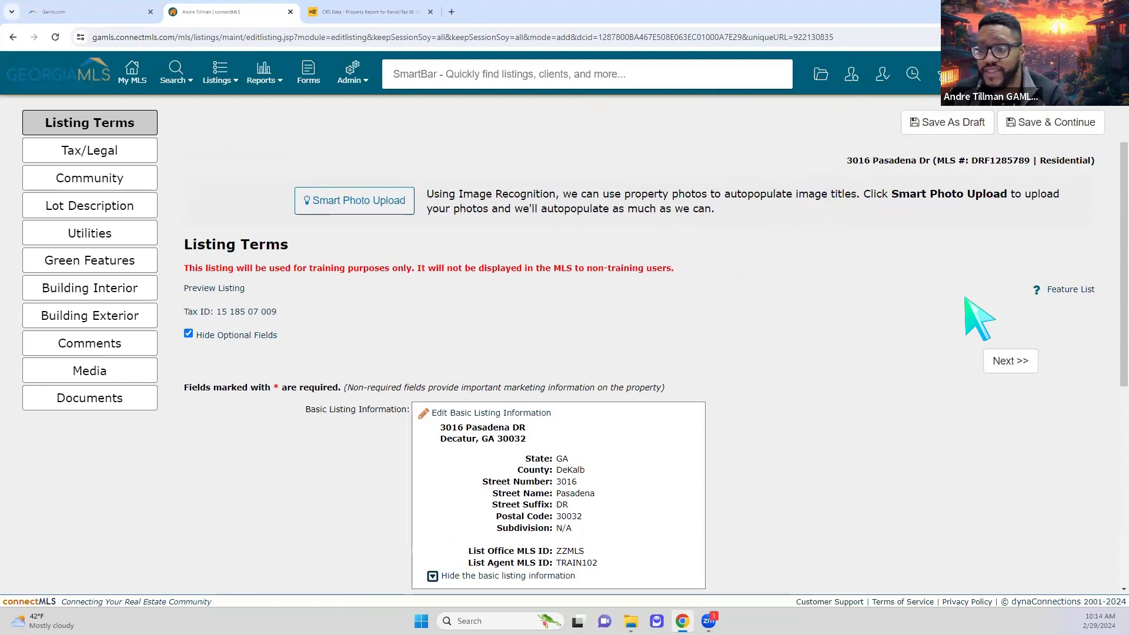
- On the Tax/Legal page, mark Leased Land as No, then save and advance to Community
{"action": "left_click", "coordinate": [1002, 361]}
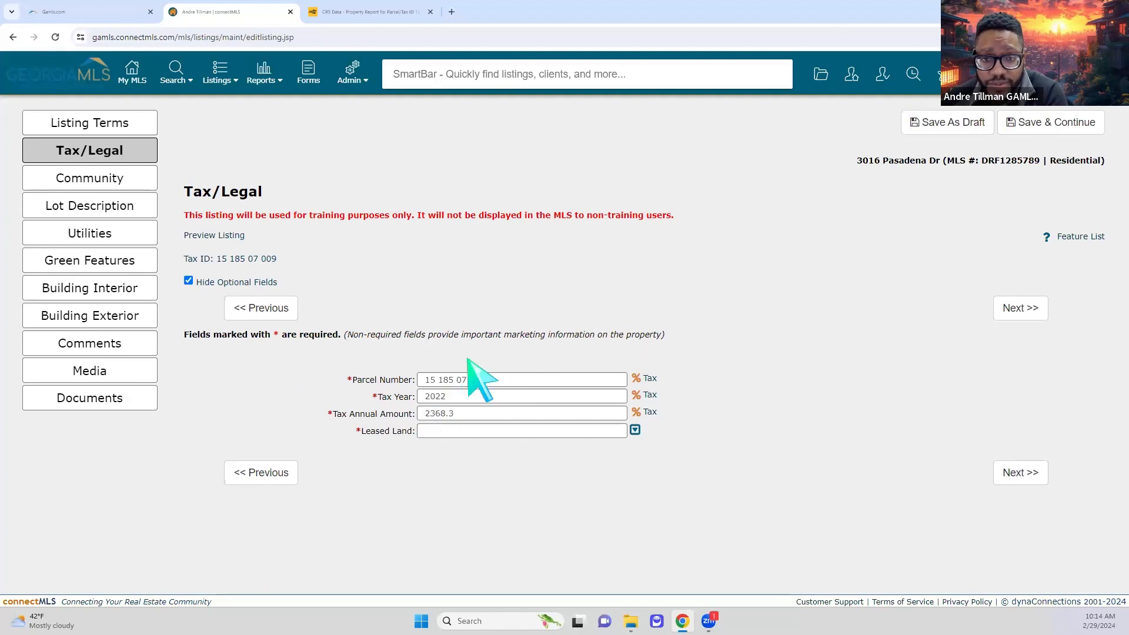
{"action": "left_click", "coordinate": [602, 436]}
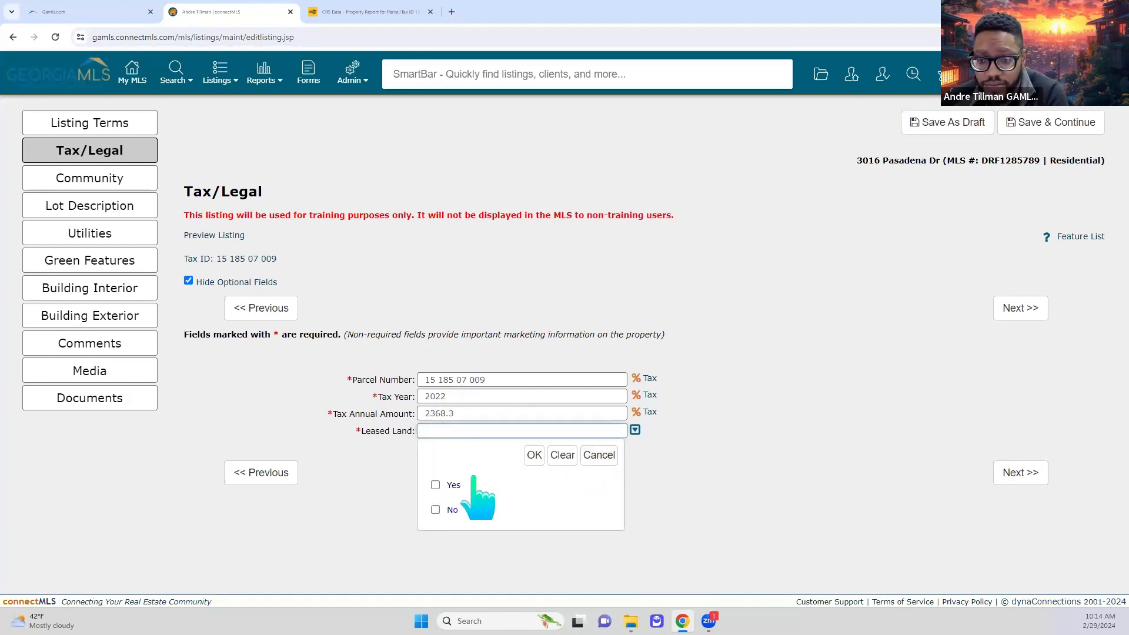
{"action": "left_click", "coordinate": [436, 510]}
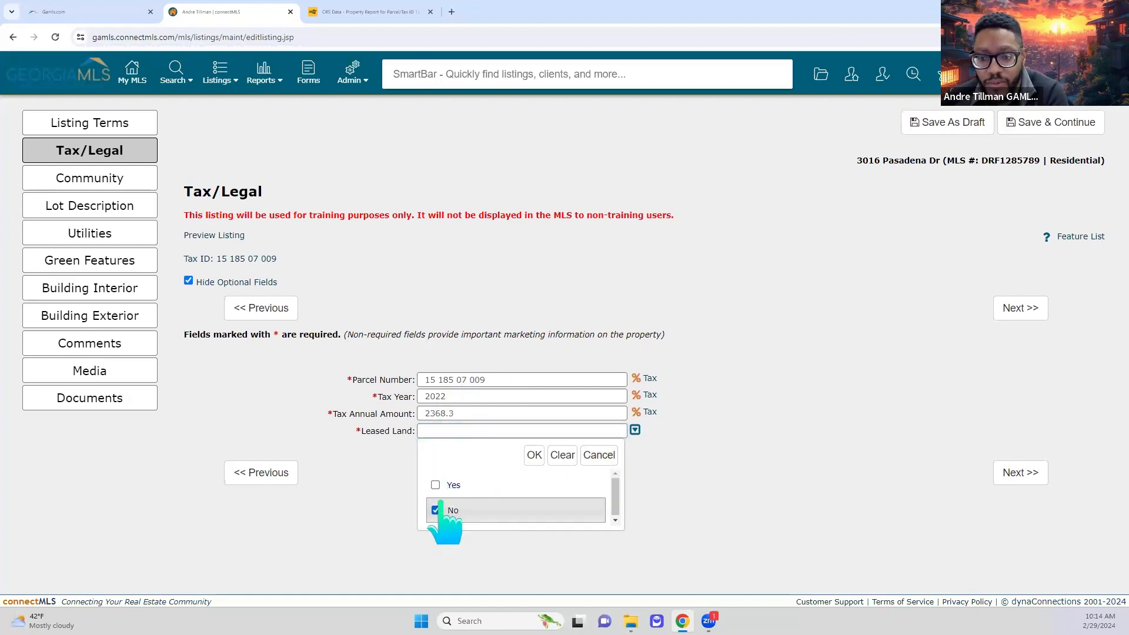
{"action": "left_click", "coordinate": [534, 455]}
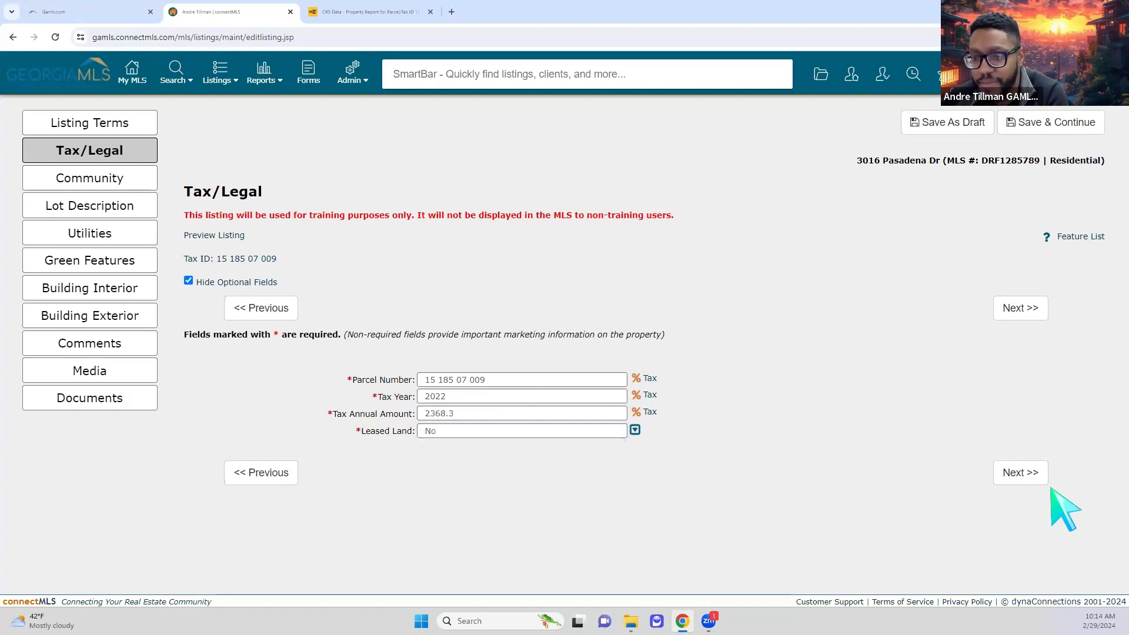
{"action": "left_click", "coordinate": [1024, 477]}
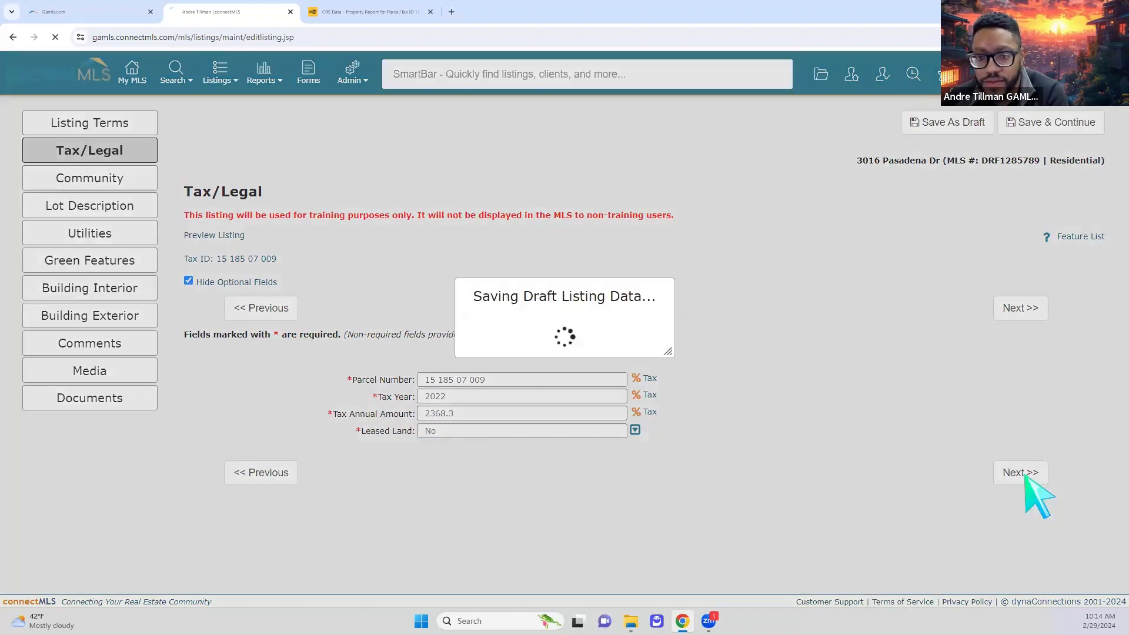
- Check the CRS Data report's school zone and set Elementary School to Peachcrest
{"action": "left_click", "coordinate": [539, 378]}
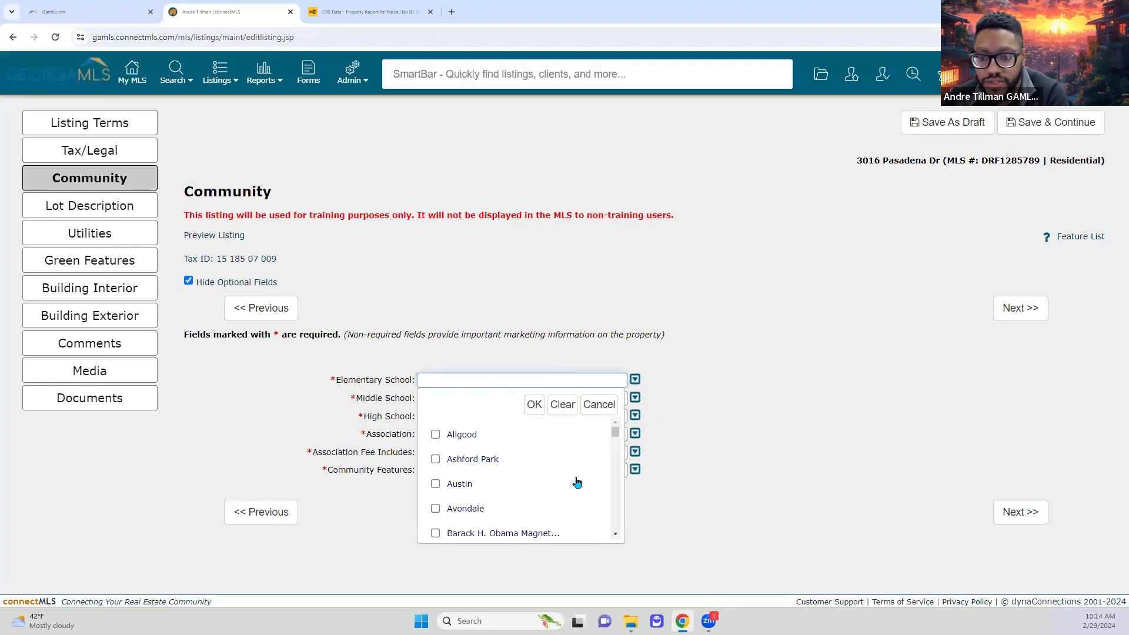
{"action": "scroll", "coordinate": [574, 488], "scroll_direction": "down", "scroll_amount": 4}
{"action": "scroll", "coordinate": [571, 488], "scroll_direction": "up", "scroll_amount": 4}
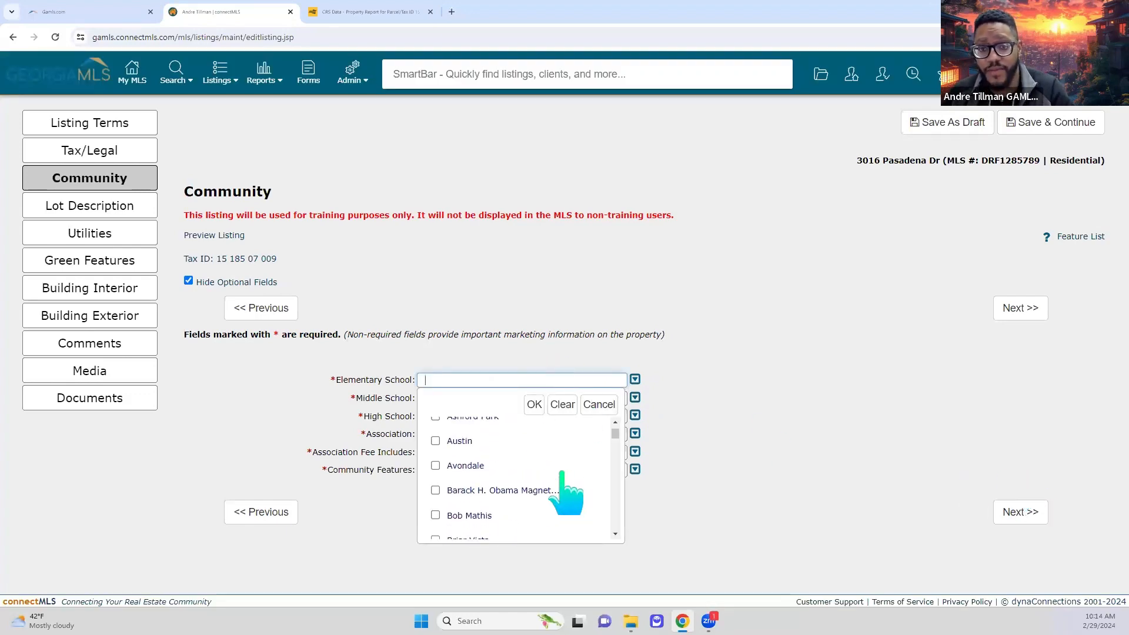
{"action": "left_click", "coordinate": [348, 16]}
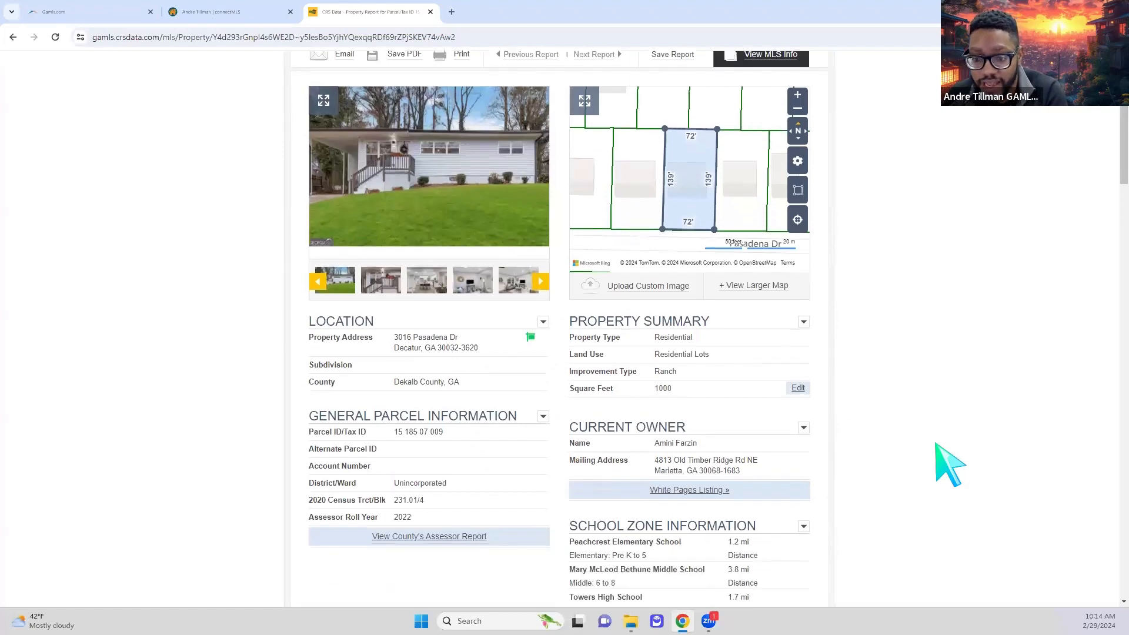
{"action": "scroll", "coordinate": [940, 463], "scroll_direction": "down", "scroll_amount": 2}
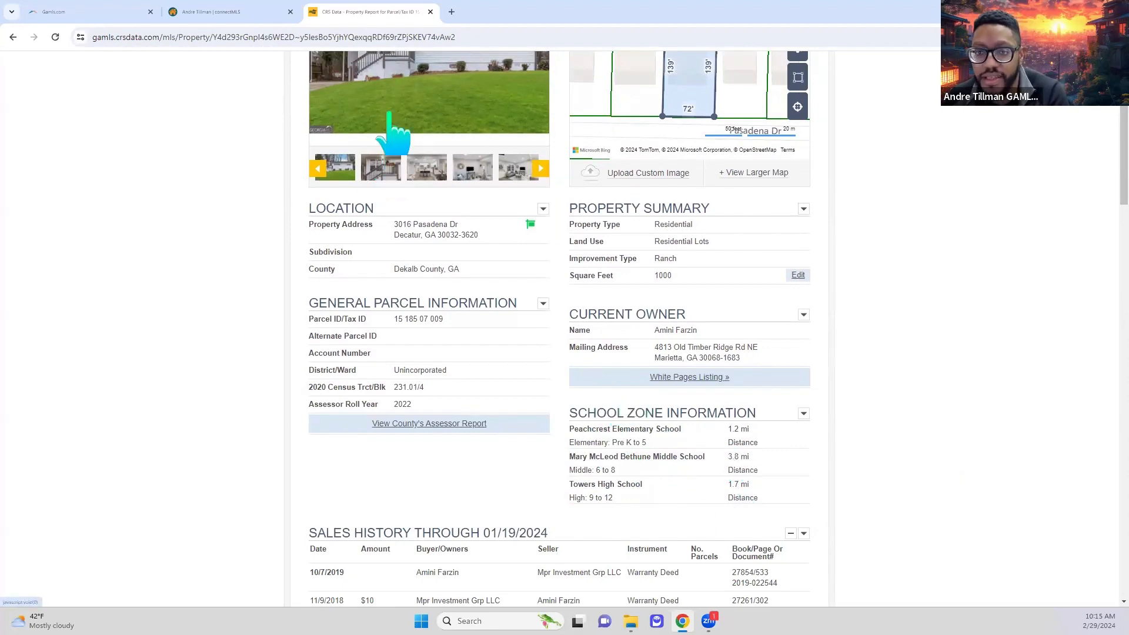
{"action": "left_click", "coordinate": [237, 14]}
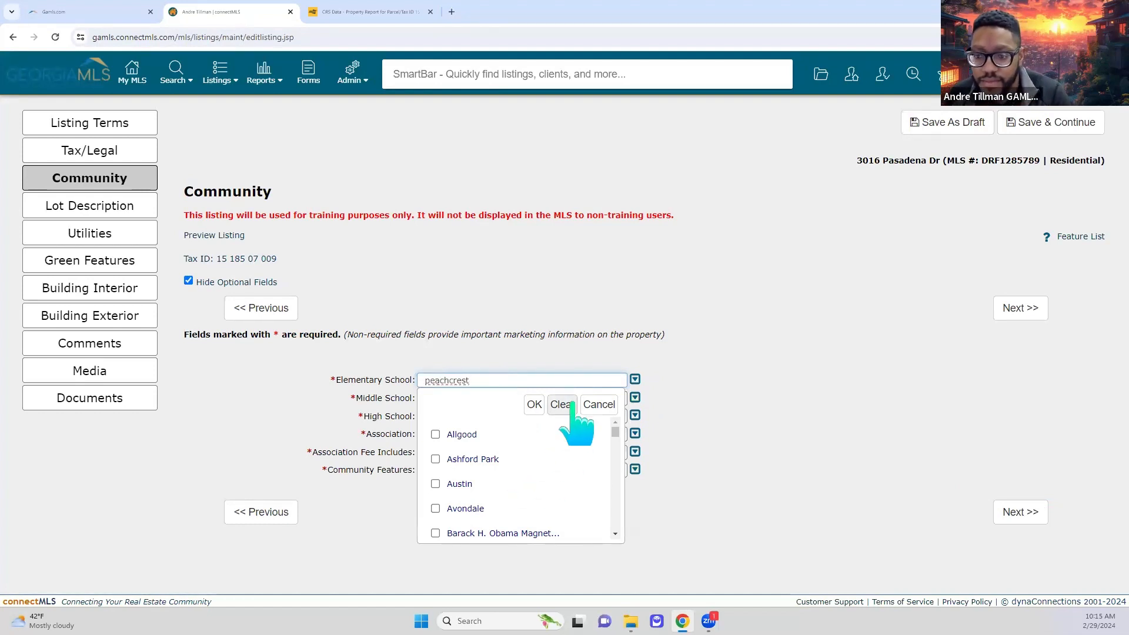
{"action": "scroll", "coordinate": [604, 423], "scroll_direction": "down", "scroll_amount": 3}
{"action": "left_click_drag", "start_coordinate": [604, 423], "coordinate": [599, 475]}
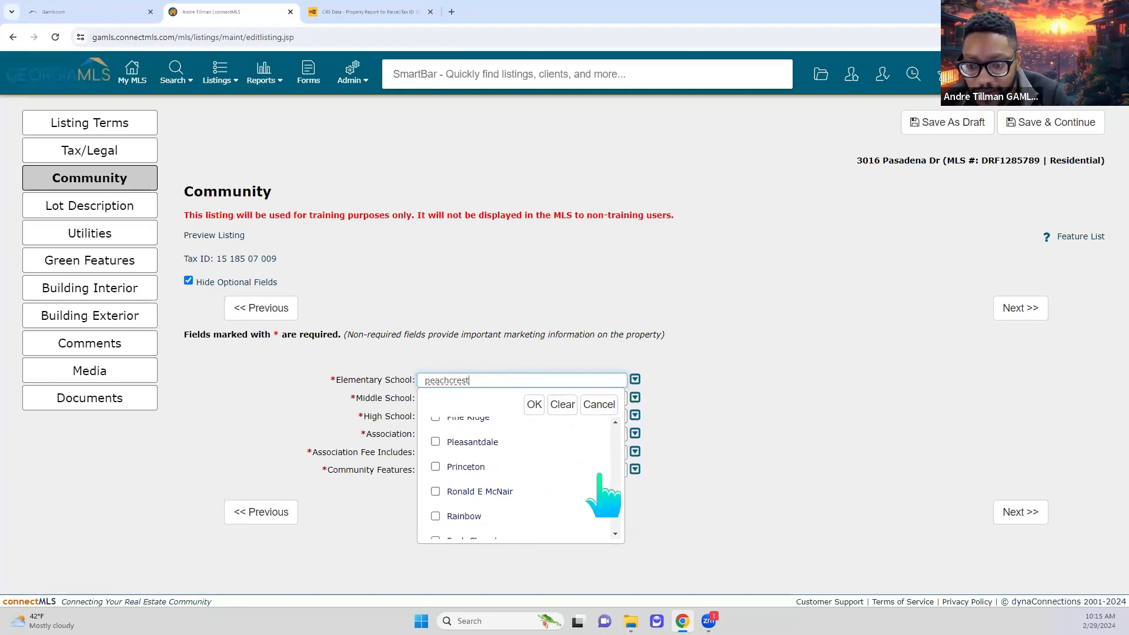
{"action": "scroll", "coordinate": [598, 475], "scroll_direction": "up", "scroll_amount": 3}
{"action": "left_click", "coordinate": [435, 450]}
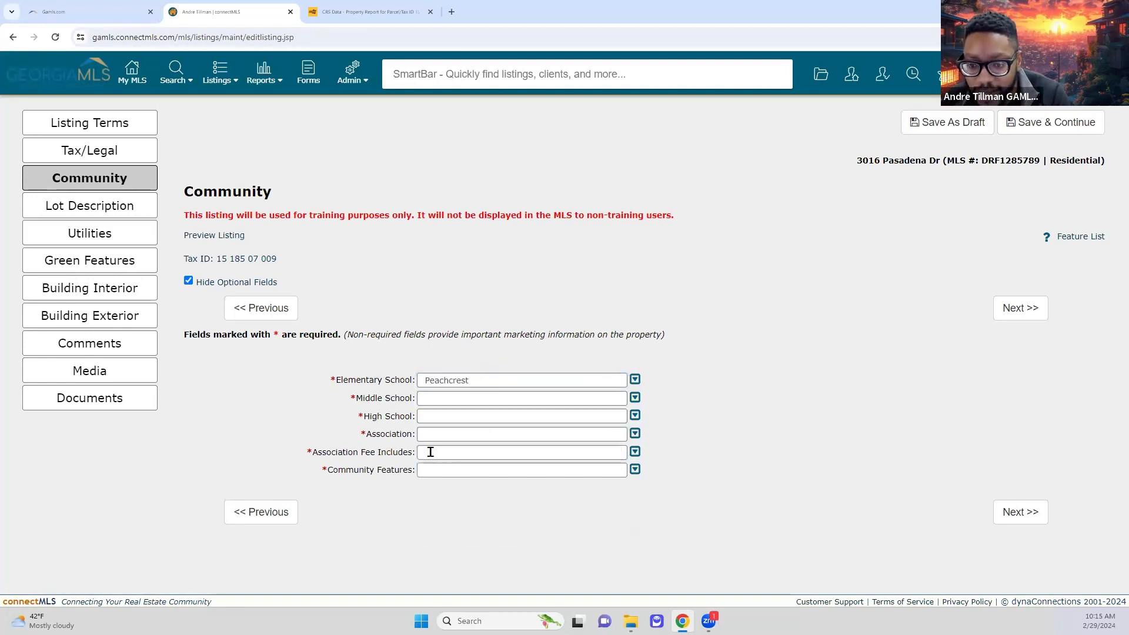
- Set Middle School to Mary Mcleod Bethune, confirmed against the CRS report
{"action": "left_click", "coordinate": [506, 399]}
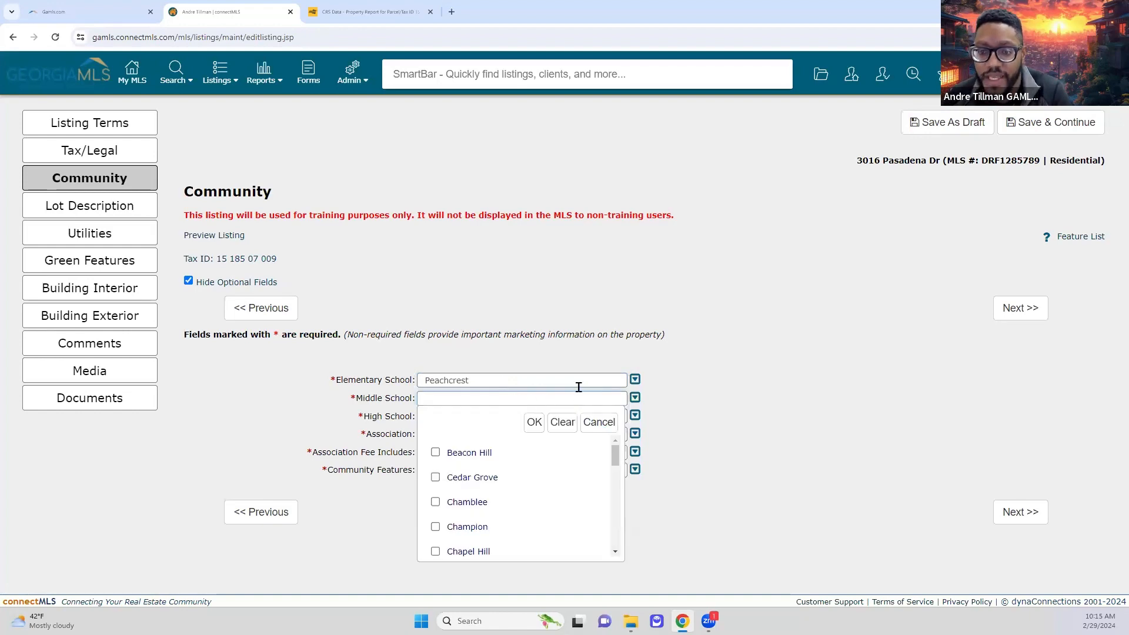
{"action": "left_click", "coordinate": [370, 12]}
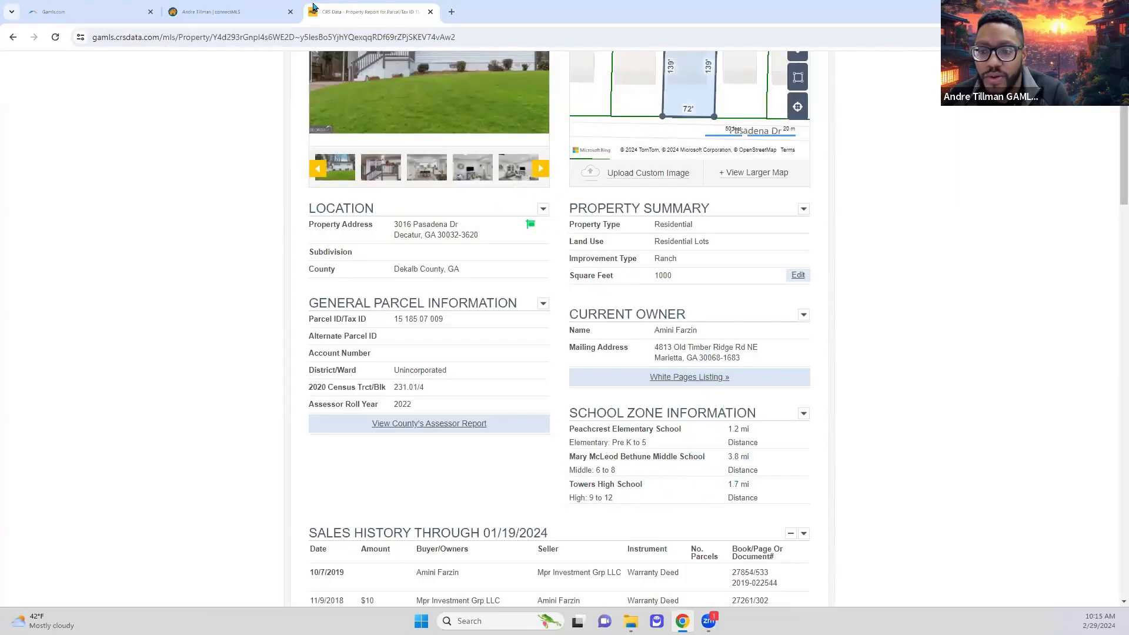
{"action": "left_click", "coordinate": [265, 12]}
{"action": "scroll", "coordinate": [559, 488], "scroll_direction": "down", "scroll_amount": 5}
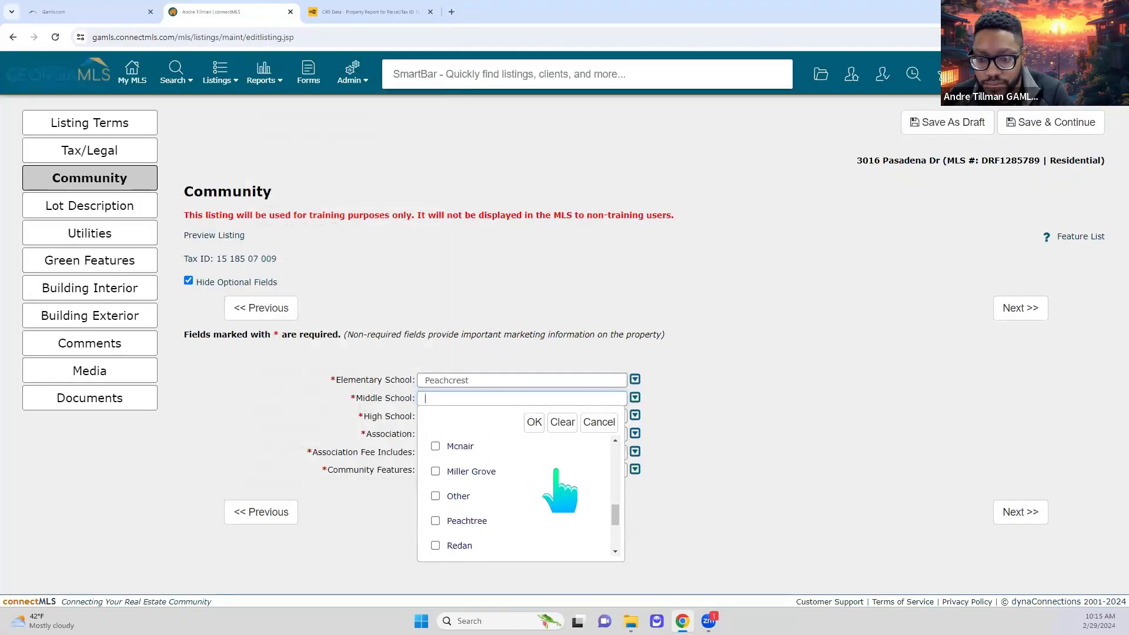
{"action": "scroll", "coordinate": [562, 482], "scroll_direction": "down", "scroll_amount": 3}
{"action": "scroll", "coordinate": [544, 514], "scroll_direction": "up", "scroll_amount": 5}
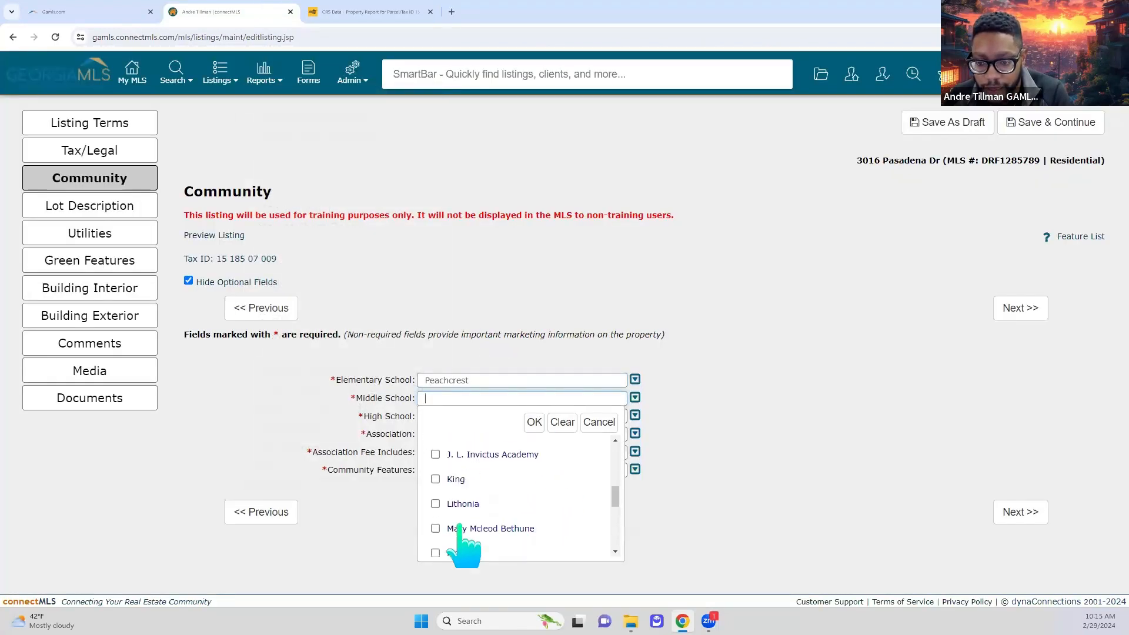
{"action": "left_click", "coordinate": [450, 529]}
{"action": "left_click", "coordinate": [535, 422]}
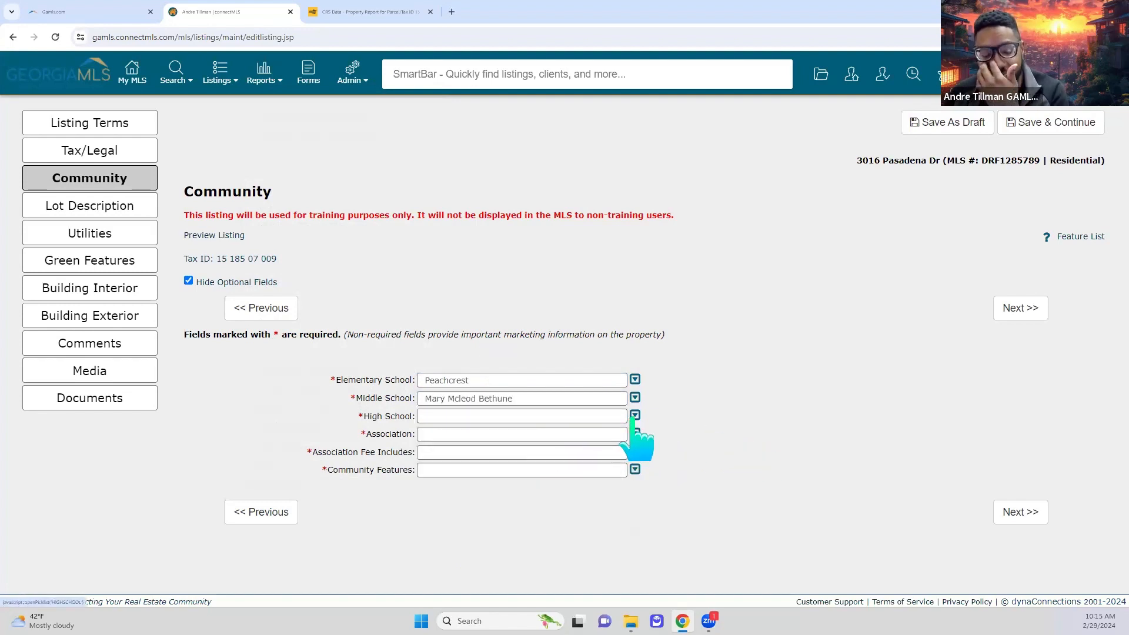
- Set High School to Towers after checking it in the CRS property report
{"action": "left_click", "coordinate": [547, 415]}
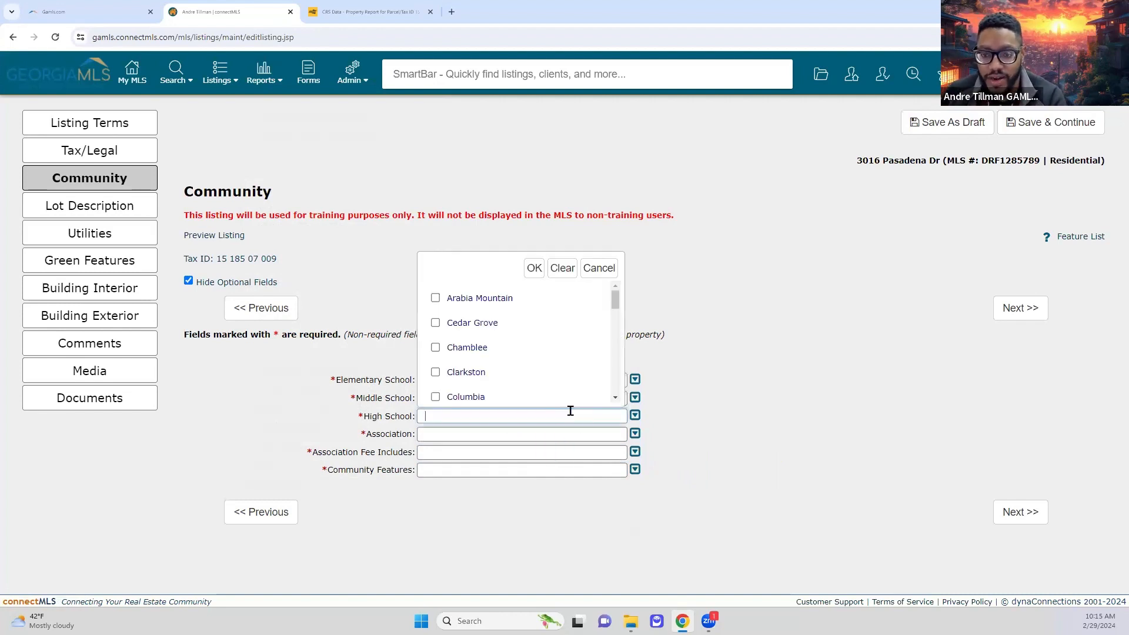
{"action": "scroll", "coordinate": [567, 381], "scroll_direction": "down", "scroll_amount": 10}
{"action": "scroll", "coordinate": [567, 381], "scroll_direction": "up", "scroll_amount": 10}
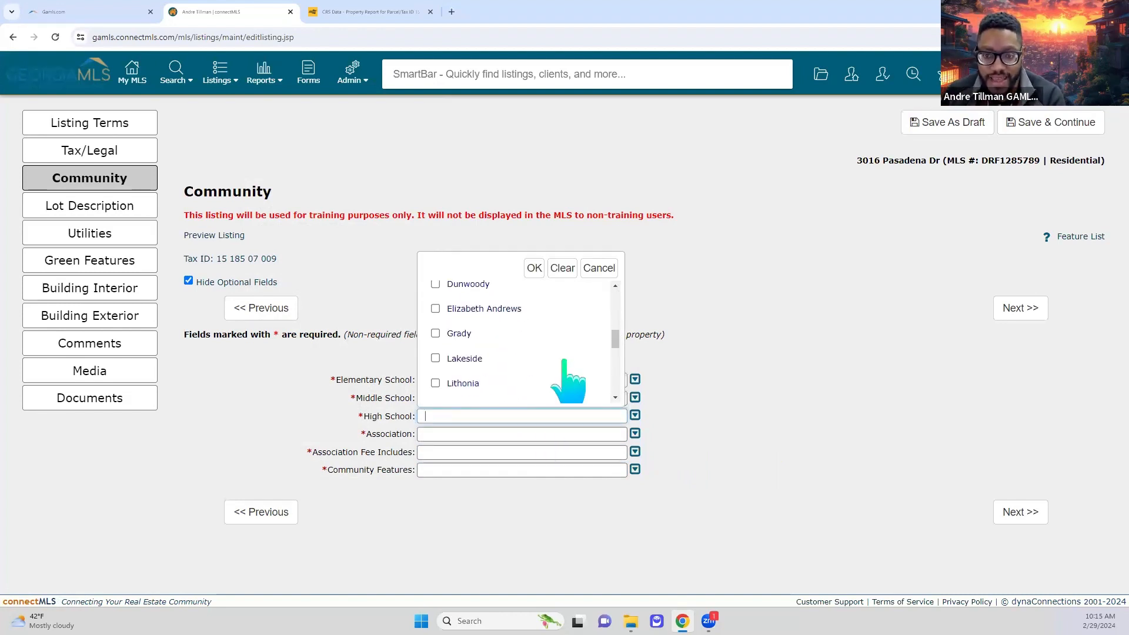
{"action": "left_click", "coordinate": [364, 13]}
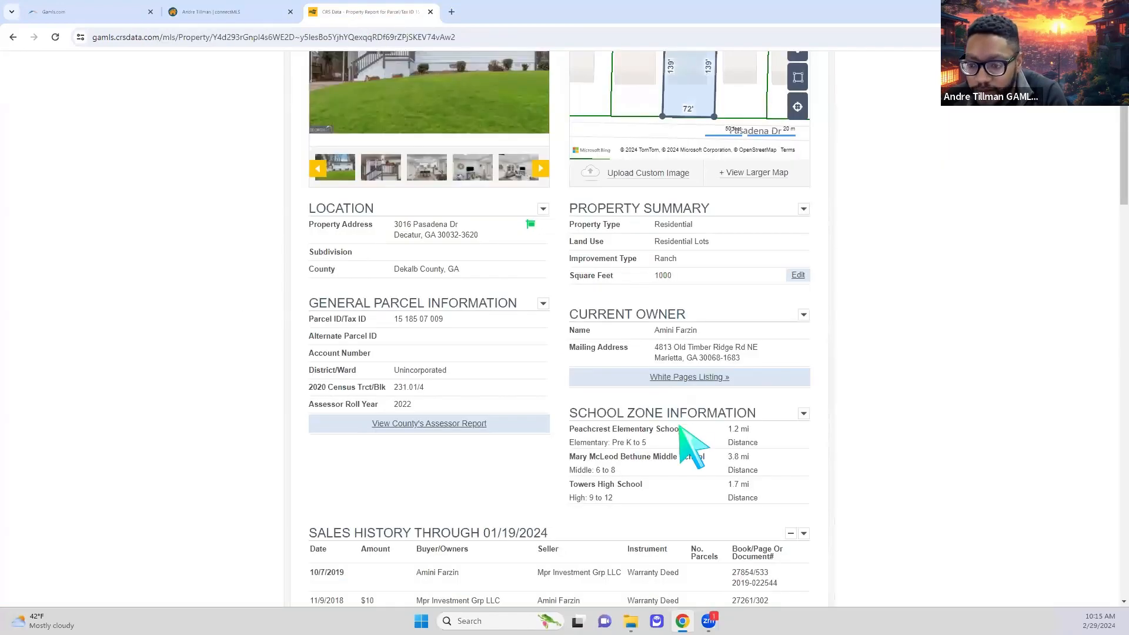
{"action": "left_click", "coordinate": [268, 15]}
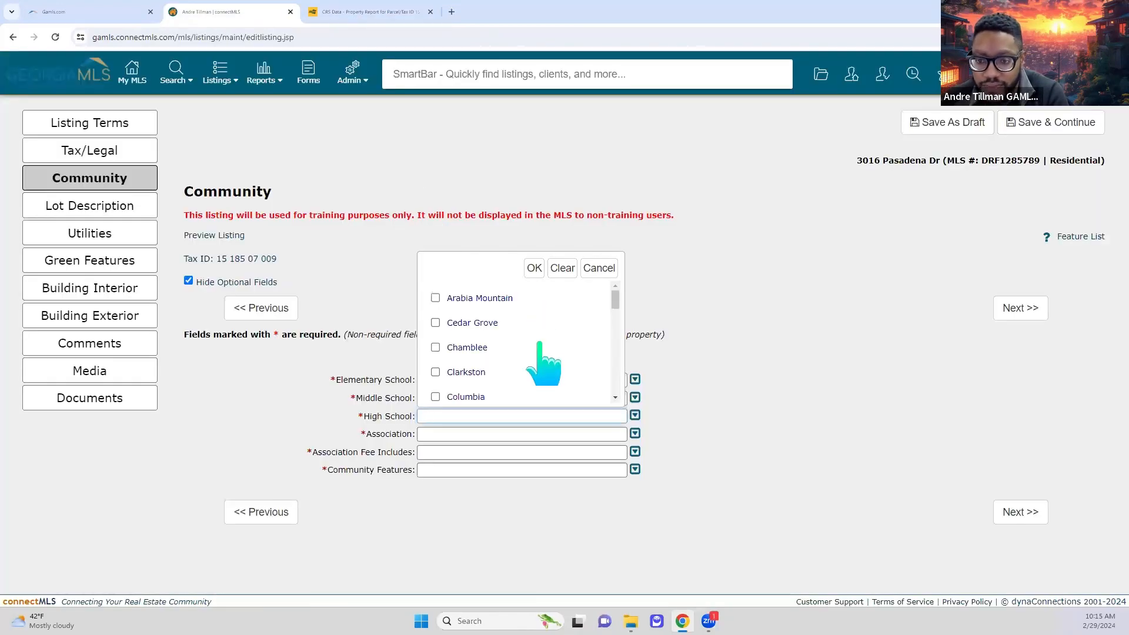
{"action": "scroll", "coordinate": [540, 352], "scroll_direction": "down", "scroll_amount": 10}
{"action": "left_click", "coordinate": [453, 361]}
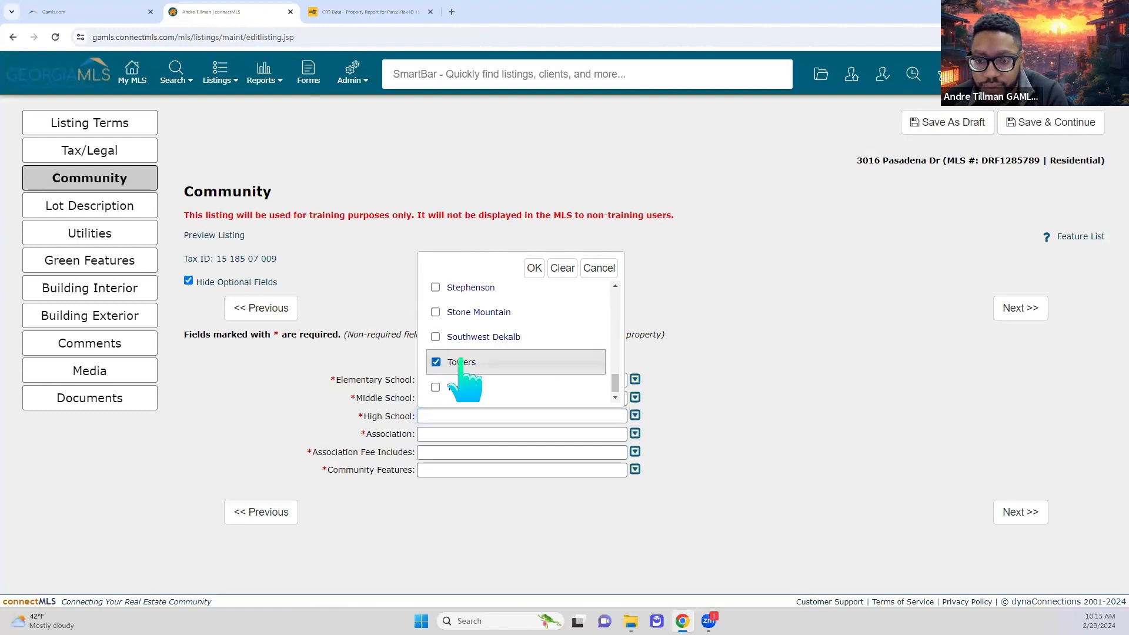
{"action": "left_click", "coordinate": [534, 269]}
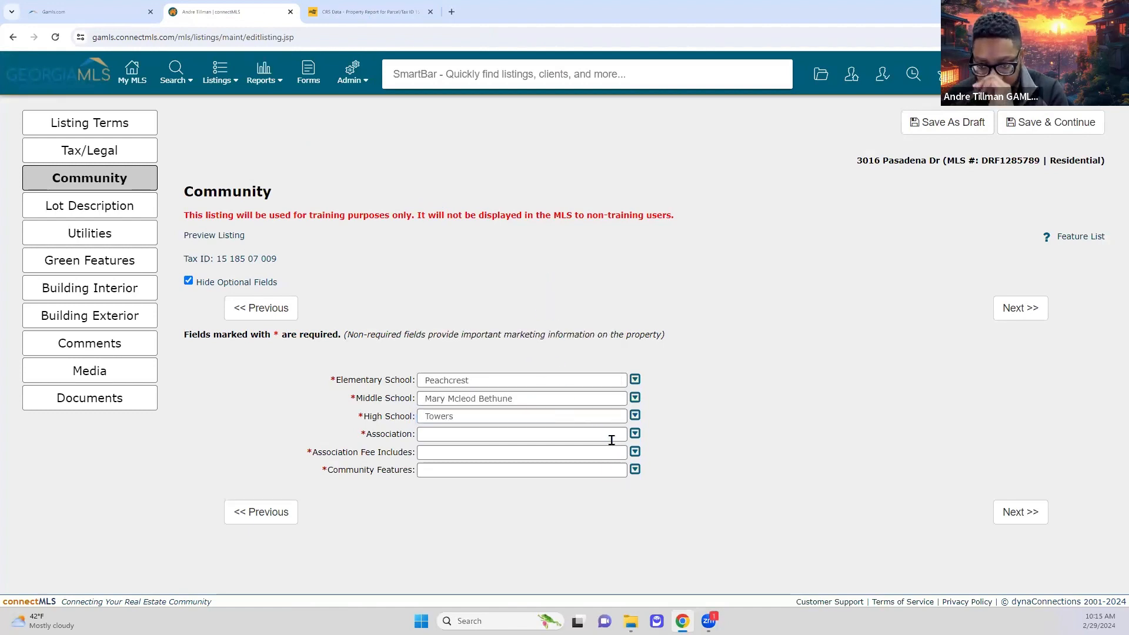
- Set Association to Yes and review the CRS Data property report again
{"action": "left_click", "coordinate": [635, 434]}
{"action": "left_click", "coordinate": [435, 489]}
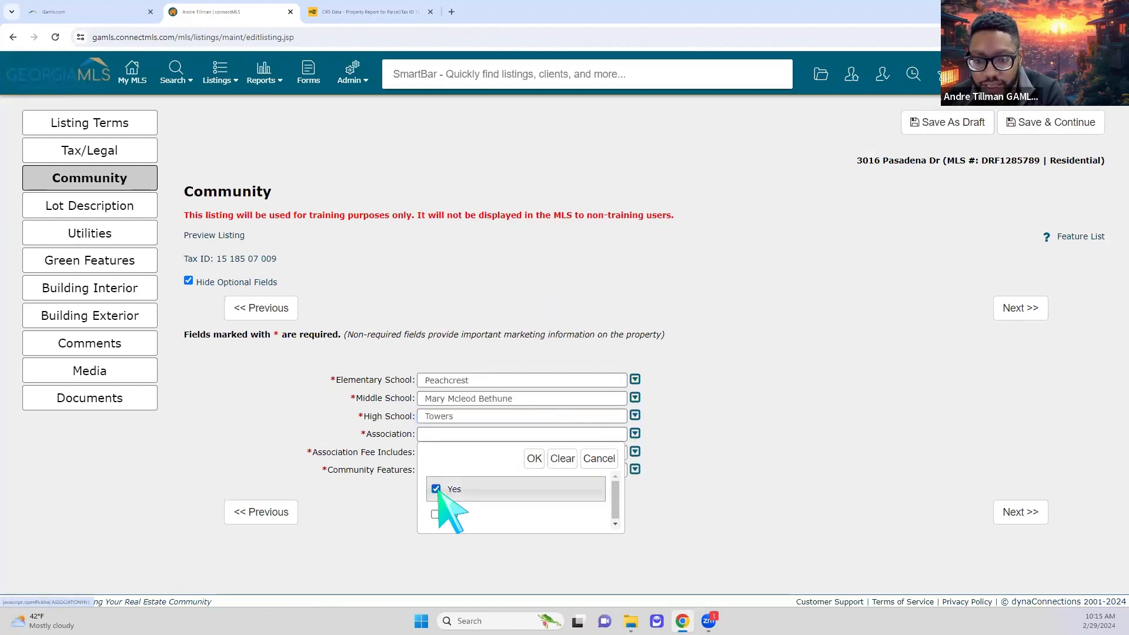
{"action": "left_click", "coordinate": [533, 458]}
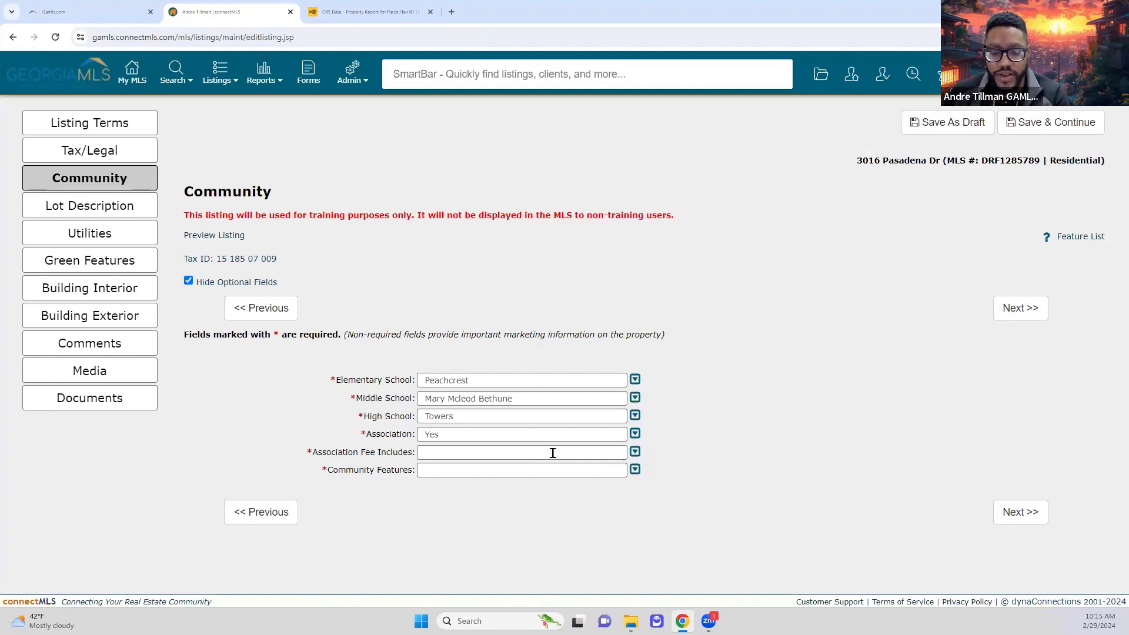
{"action": "left_click", "coordinate": [331, 20]}
{"action": "scroll", "coordinate": [172, 320], "scroll_direction": "down", "scroll_amount": 5}
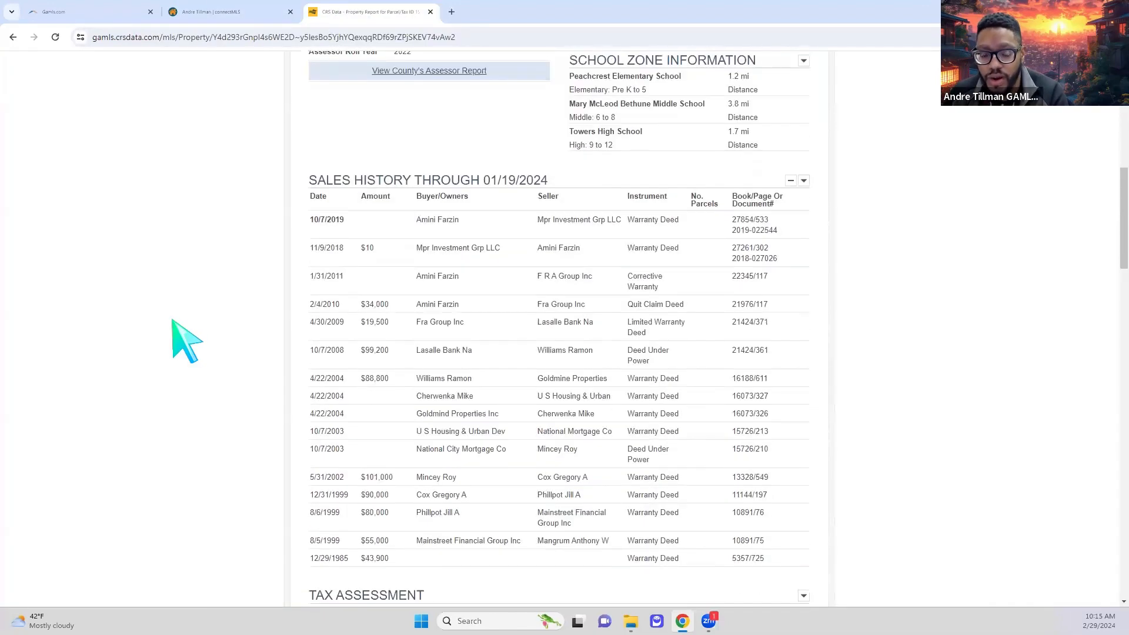
{"action": "scroll", "coordinate": [187, 340], "scroll_direction": "down", "scroll_amount": 4}
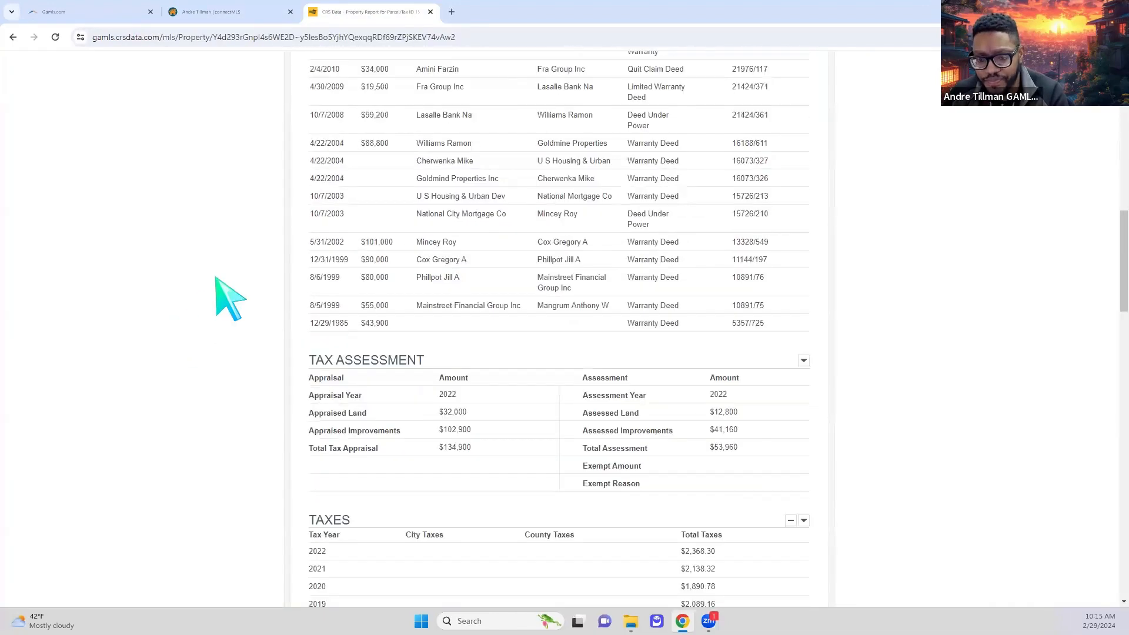
{"action": "left_click", "coordinate": [232, 12]}
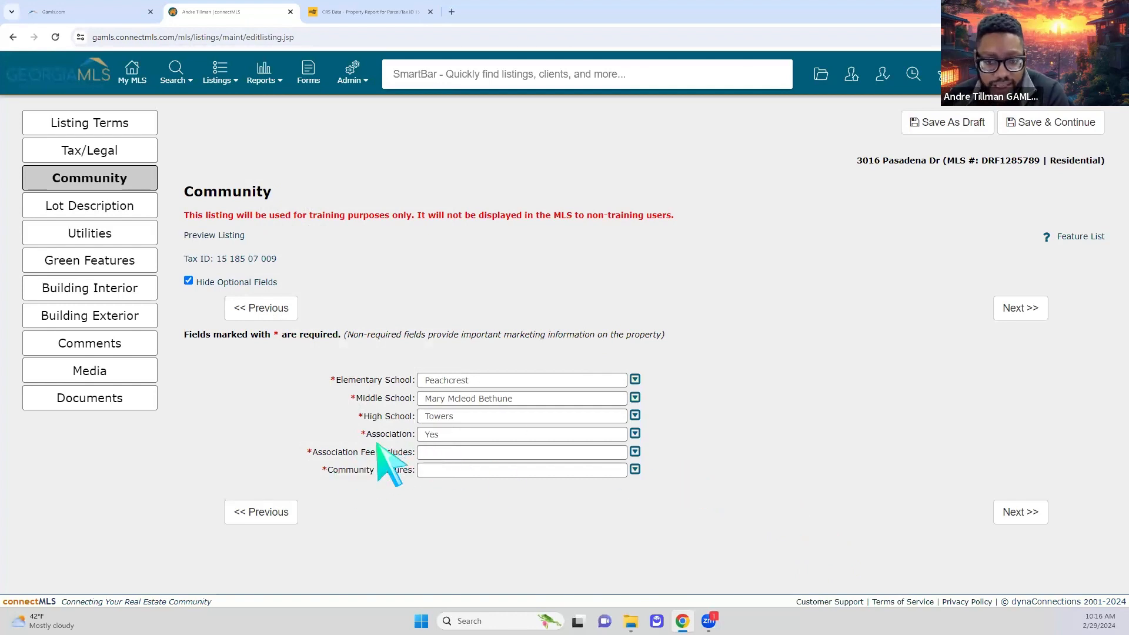
- Mark the association fee as including Facilities Fee, Heating/Cooling and Insurance
{"action": "left_click", "coordinate": [634, 451]}
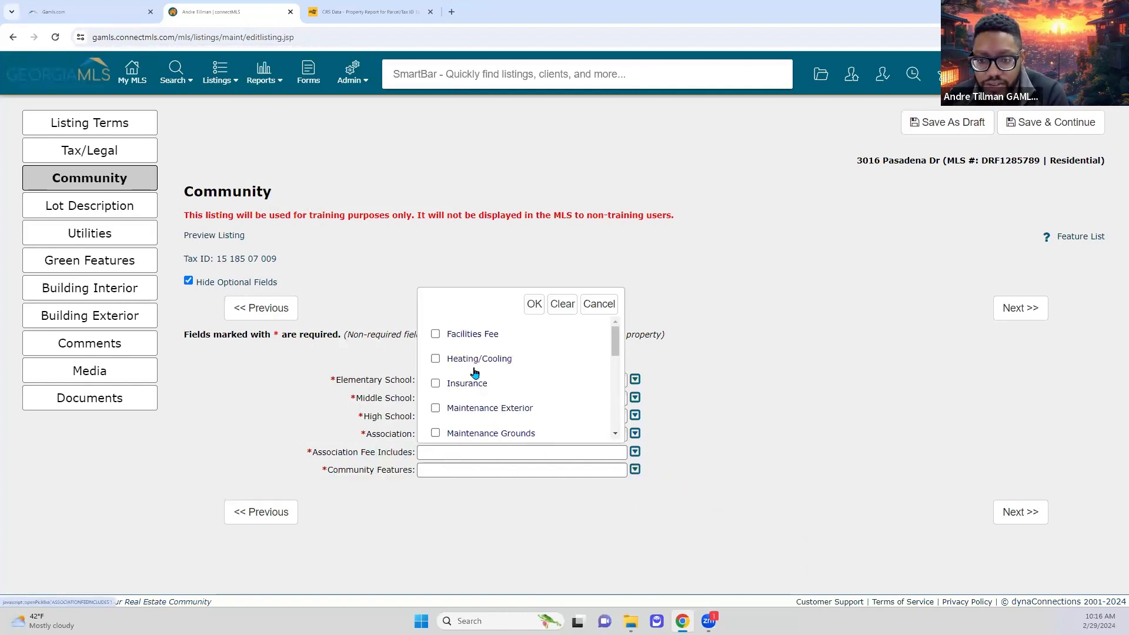
{"action": "scroll", "coordinate": [456, 396], "scroll_direction": "down", "scroll_amount": 3}
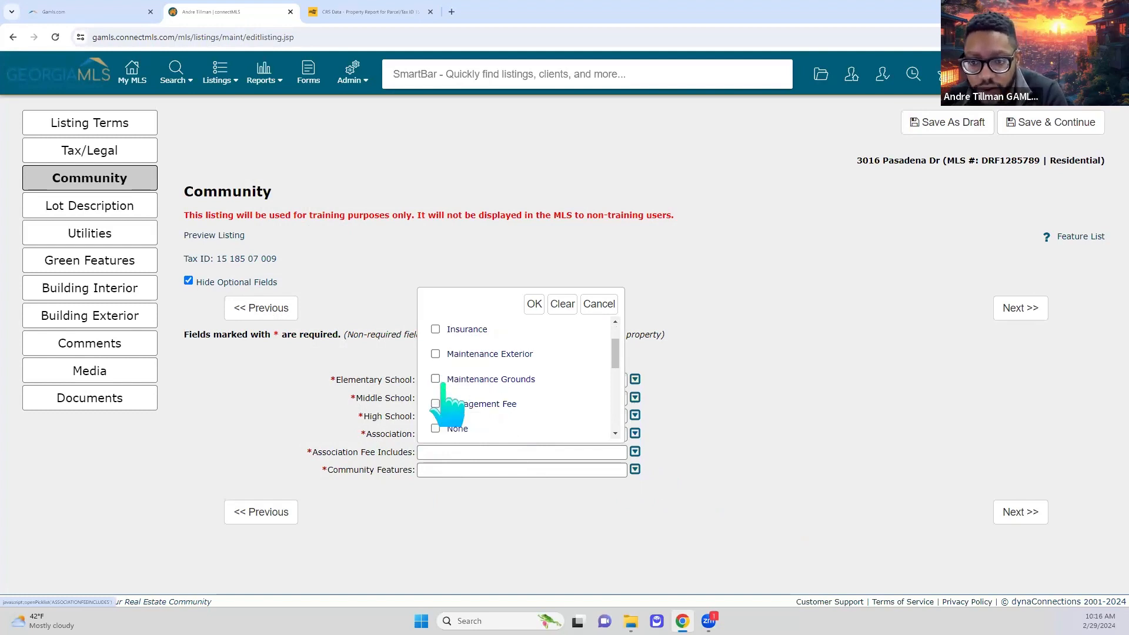
{"action": "scroll", "coordinate": [529, 382], "scroll_direction": "down", "scroll_amount": 2}
{"action": "scroll", "coordinate": [488, 411], "scroll_direction": "up", "scroll_amount": 5}
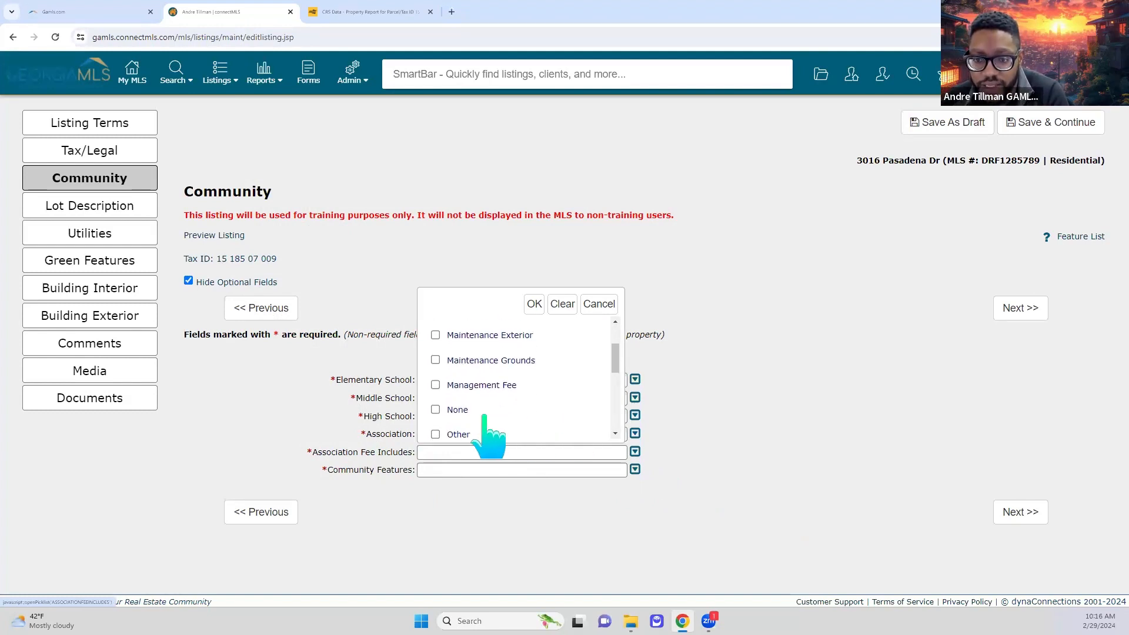
{"action": "left_click", "coordinate": [435, 384]}
{"action": "left_click", "coordinate": [436, 359]}
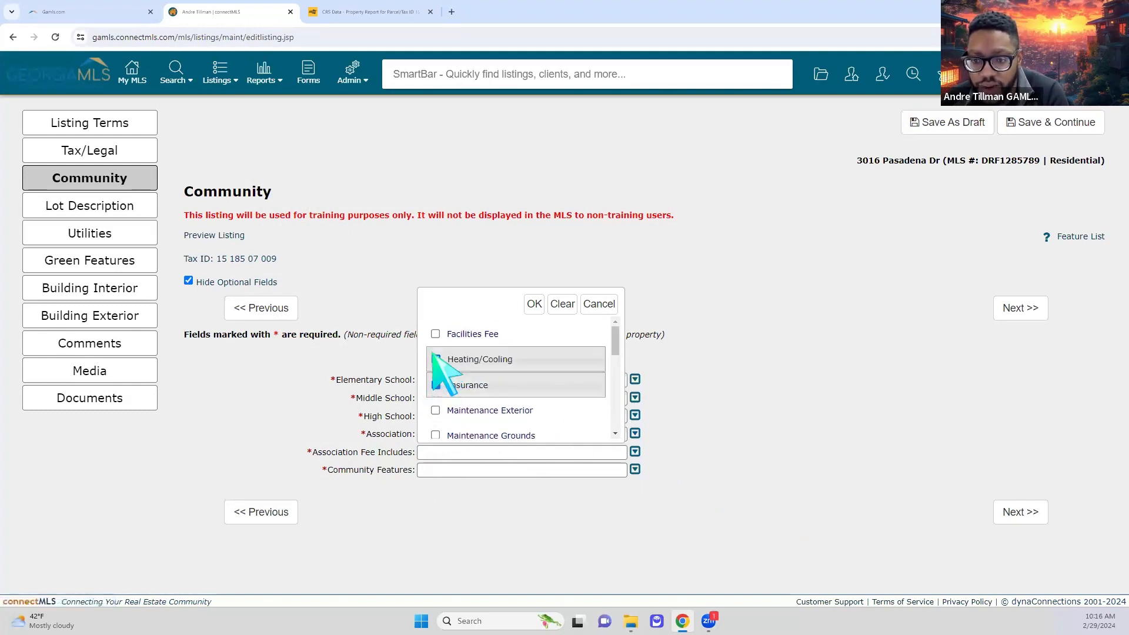
{"action": "left_click", "coordinate": [434, 334]}
{"action": "left_click", "coordinate": [533, 304]}
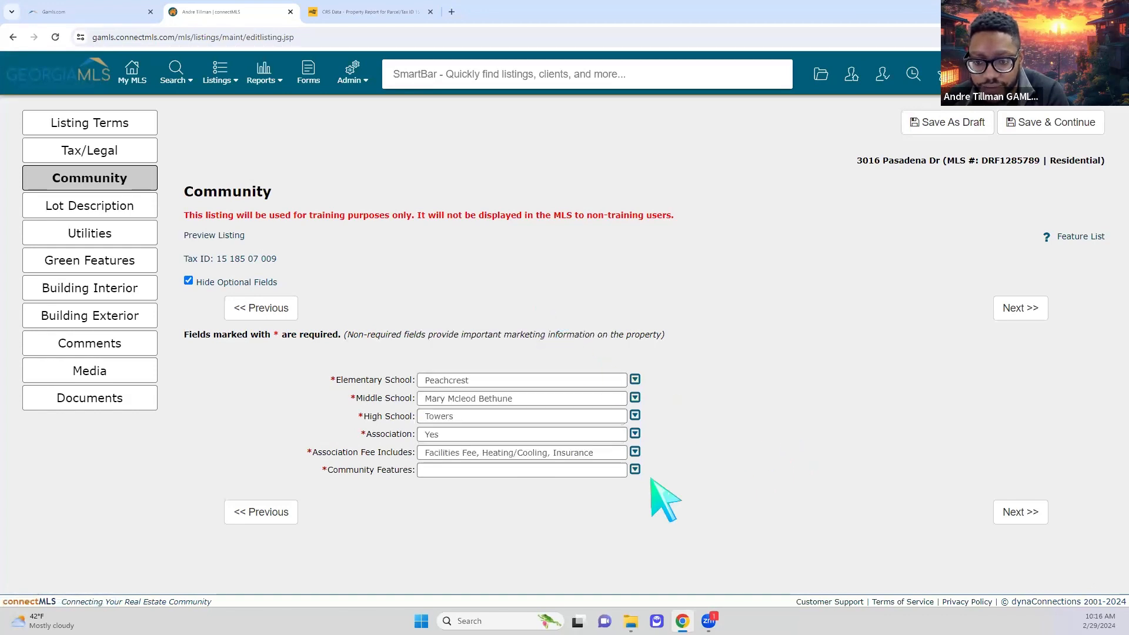
- Choose Clubhouse, Fitness Center and Gated as community features, then save to Lot Description
{"action": "left_click", "coordinate": [635, 470]}
{"action": "scroll", "coordinate": [518, 420], "scroll_direction": "down", "scroll_amount": 3}
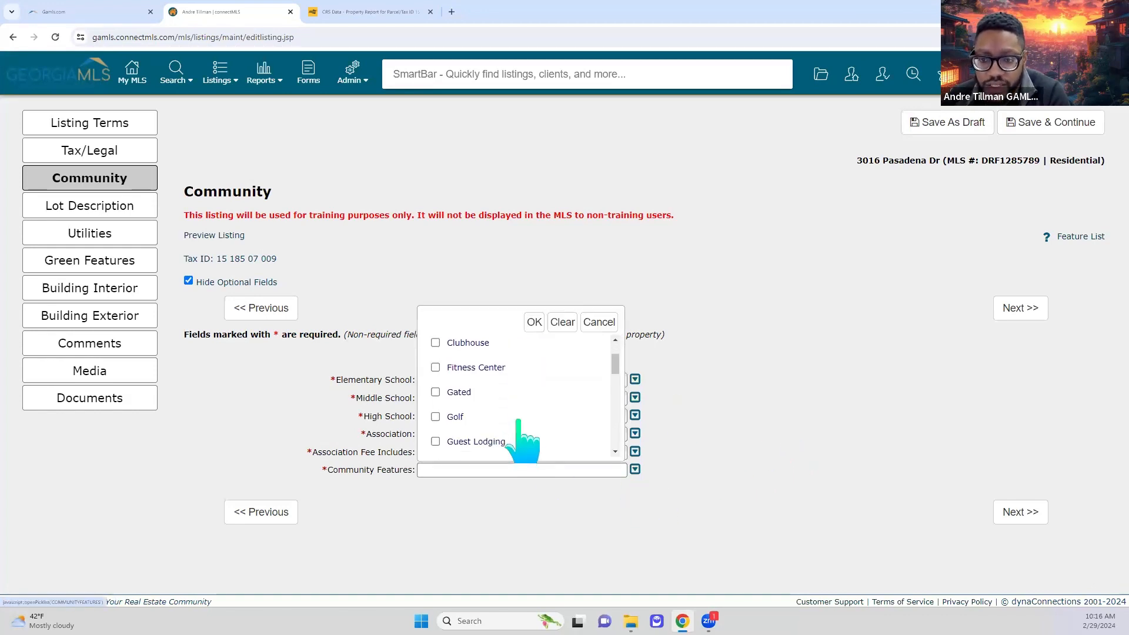
{"action": "scroll", "coordinate": [518, 420], "scroll_direction": "down", "scroll_amount": 2}
{"action": "scroll", "coordinate": [518, 420], "scroll_direction": "down", "scroll_amount": 5}
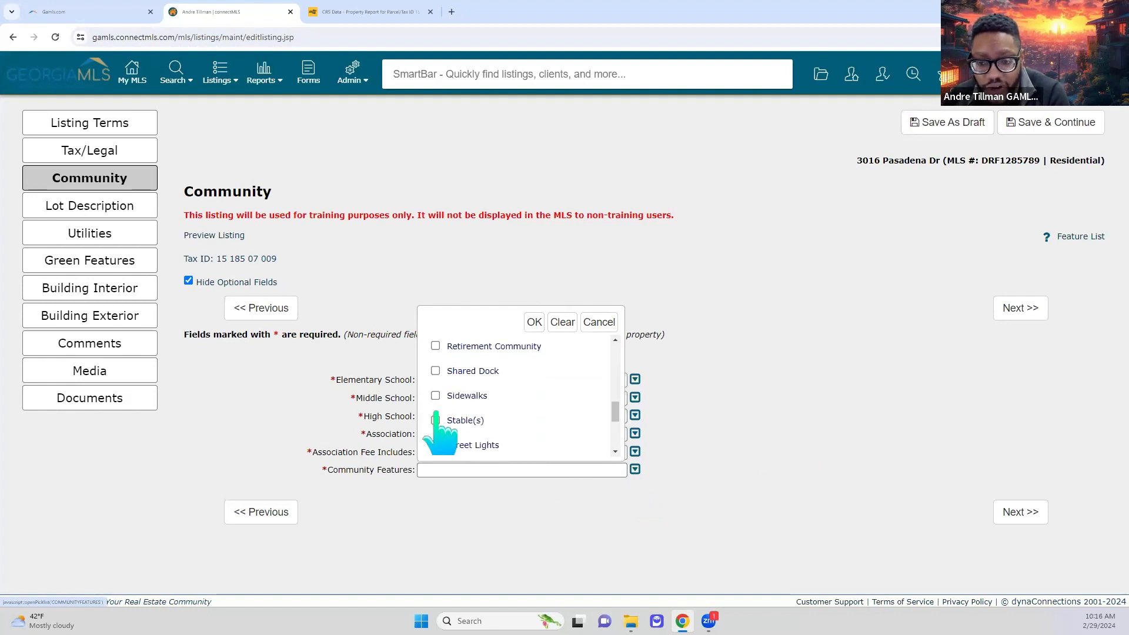
{"action": "scroll", "coordinate": [433, 412], "scroll_direction": "down", "scroll_amount": 5}
{"action": "scroll", "coordinate": [441, 450], "scroll_direction": "up", "scroll_amount": 8}
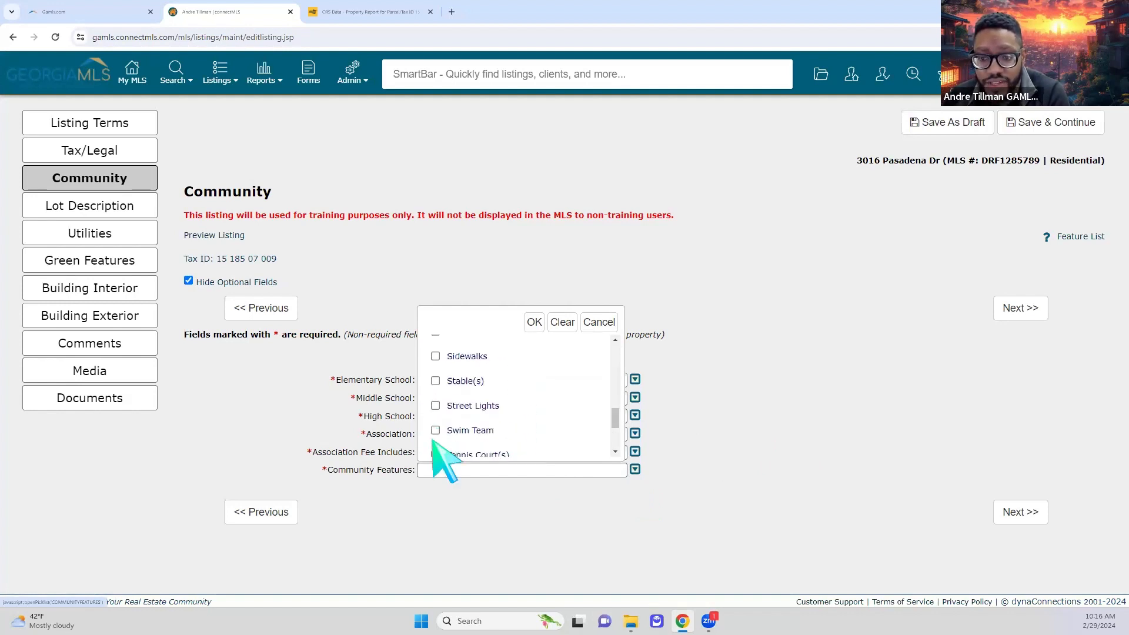
{"action": "scroll", "coordinate": [517, 453], "scroll_direction": "down", "scroll_amount": 3}
{"action": "scroll", "coordinate": [537, 442], "scroll_direction": "down", "scroll_amount": 2}
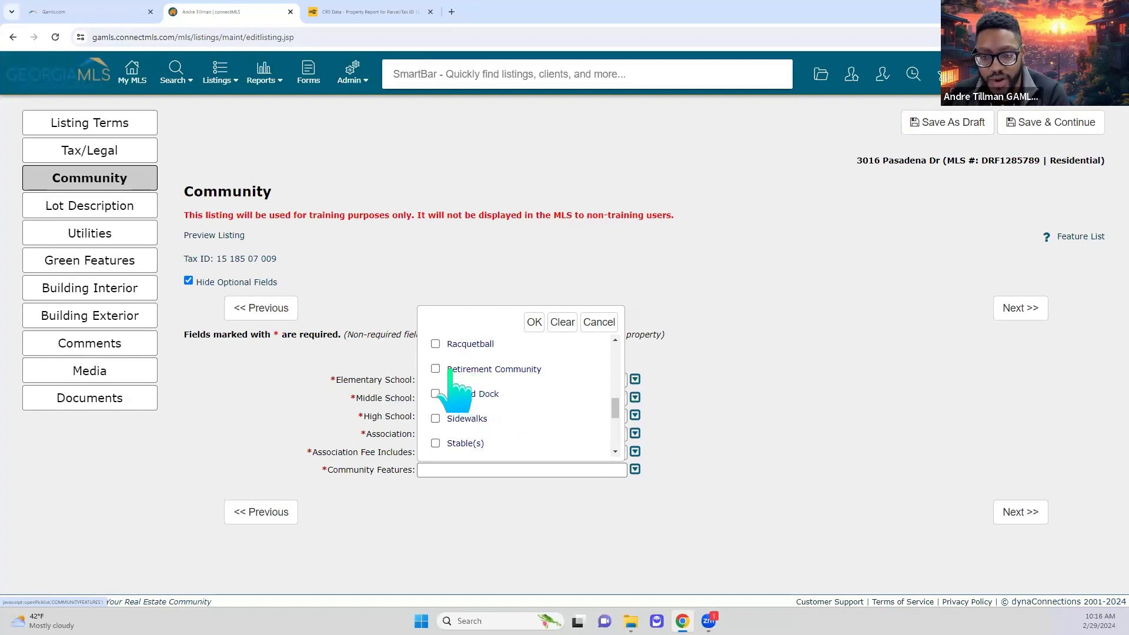
{"action": "scroll", "coordinate": [484, 426], "scroll_direction": "up", "scroll_amount": 2}
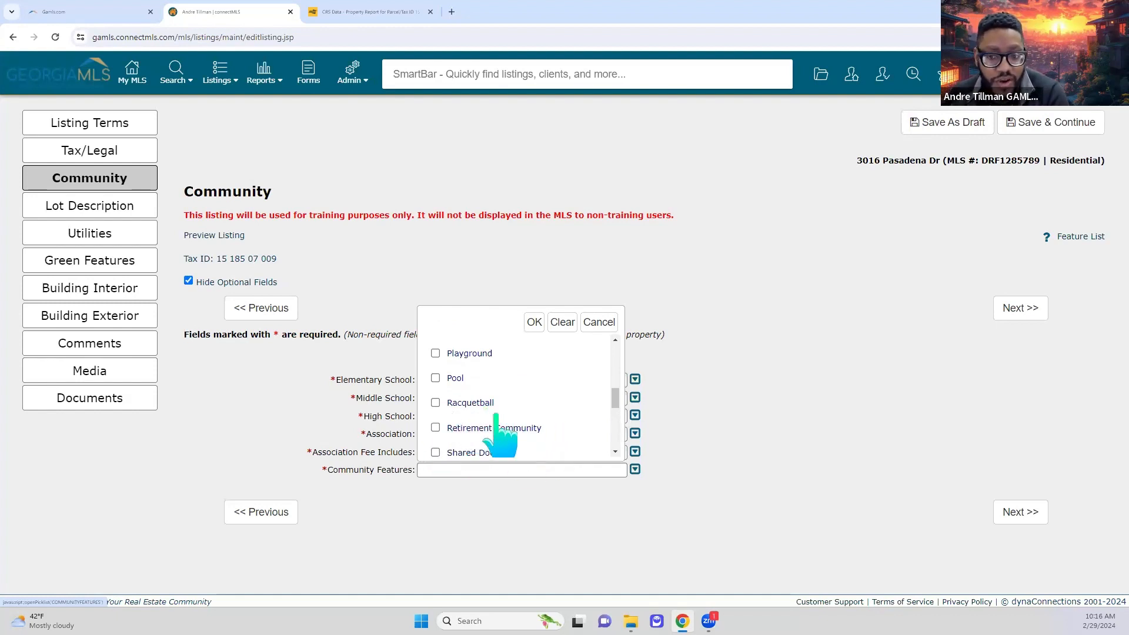
{"action": "scroll", "coordinate": [503, 418], "scroll_direction": "up", "scroll_amount": 5}
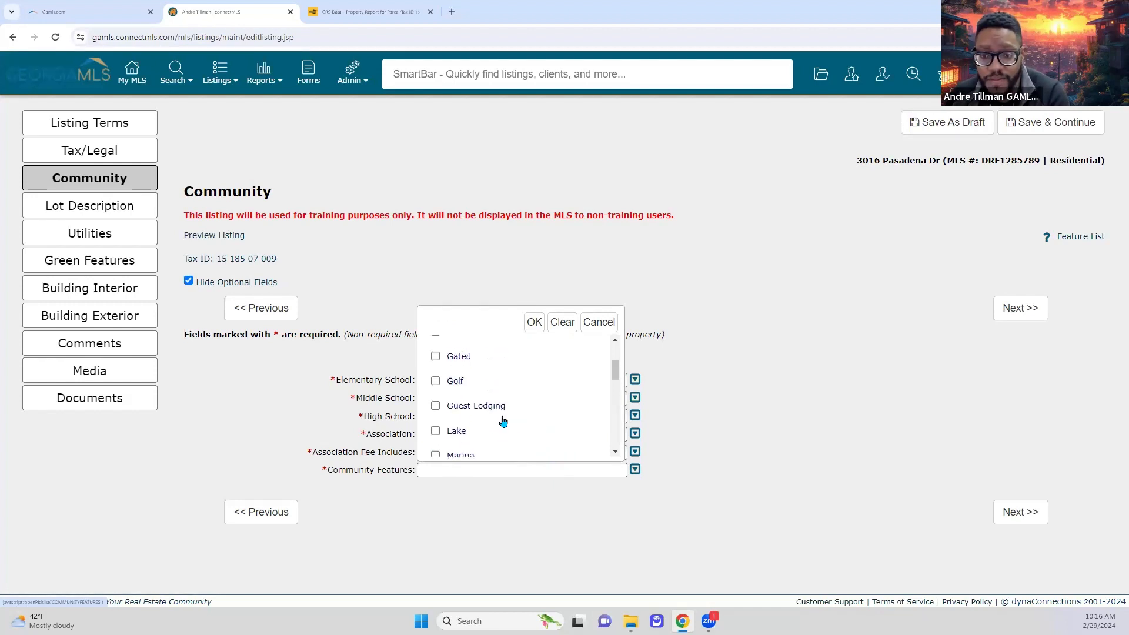
{"action": "scroll", "coordinate": [502, 412], "scroll_direction": "down", "scroll_amount": 2}
{"action": "scroll", "coordinate": [477, 399], "scroll_direction": "up", "scroll_amount": 2}
{"action": "scroll", "coordinate": [435, 419], "scroll_direction": "up", "scroll_amount": 3}
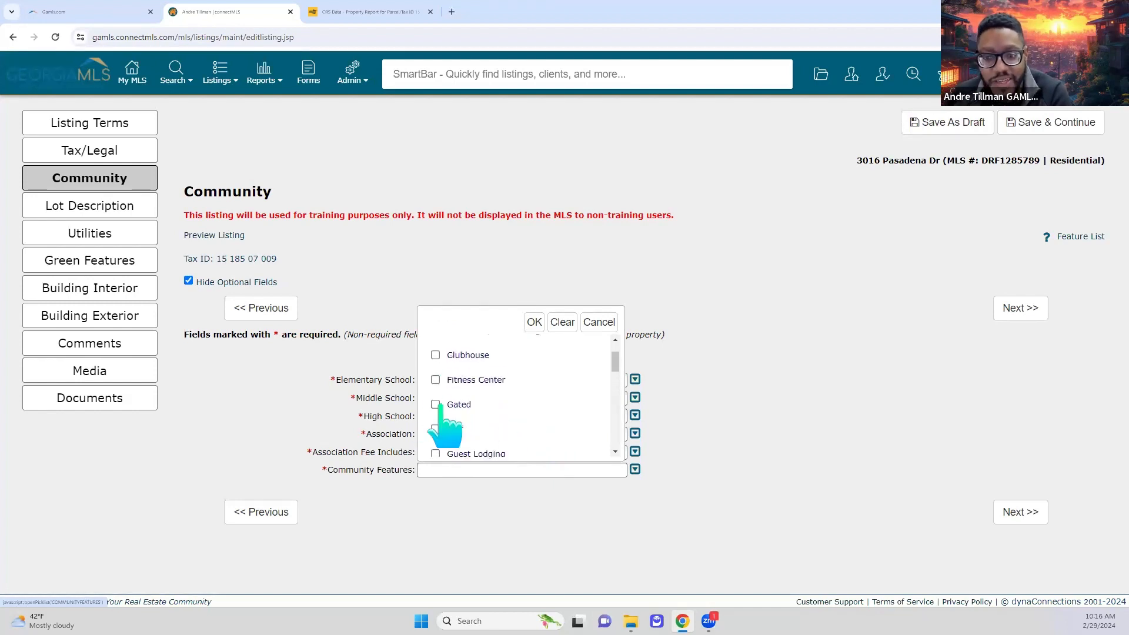
{"action": "left_click", "coordinate": [436, 426]}
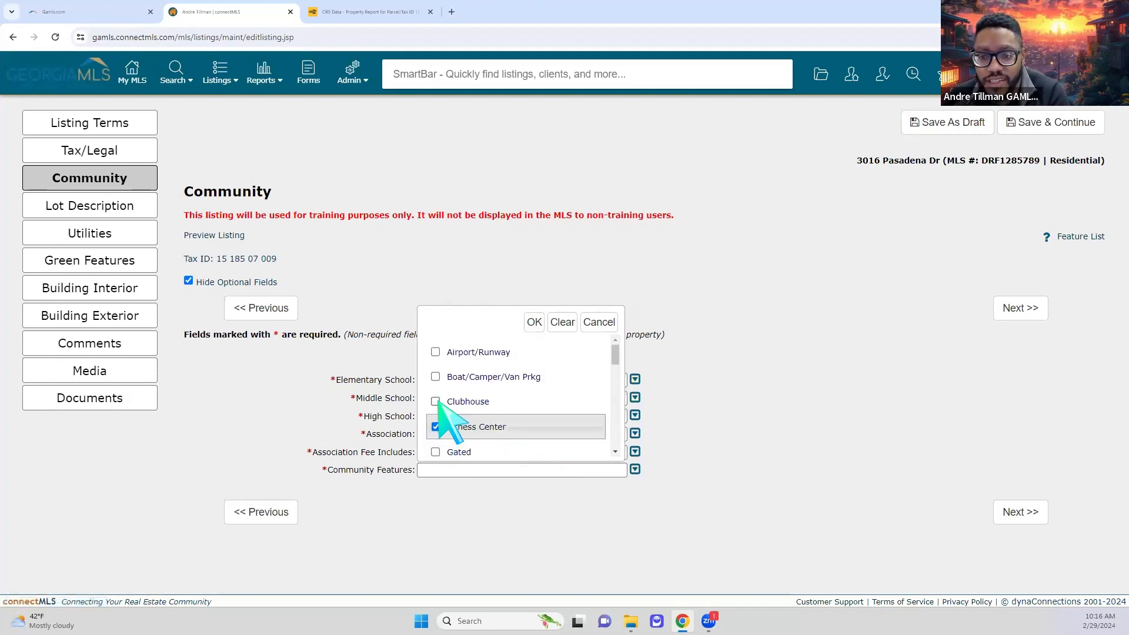
{"action": "left_click", "coordinate": [435, 401]}
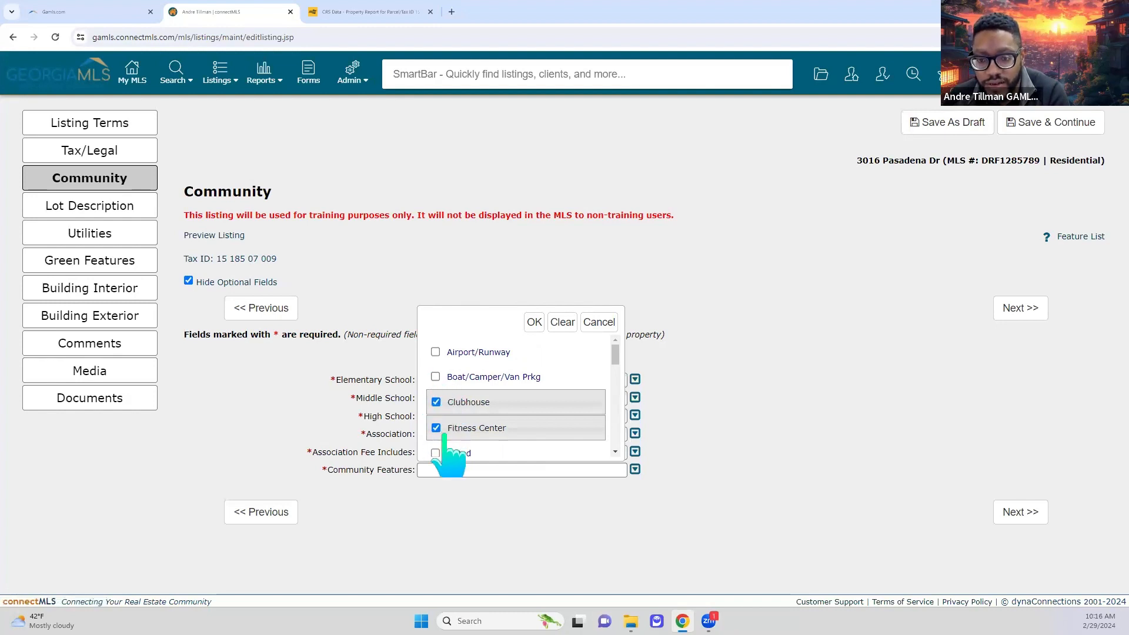
{"action": "scroll", "coordinate": [448, 453], "scroll_direction": "down", "scroll_amount": 3}
{"action": "left_click", "coordinate": [436, 339]}
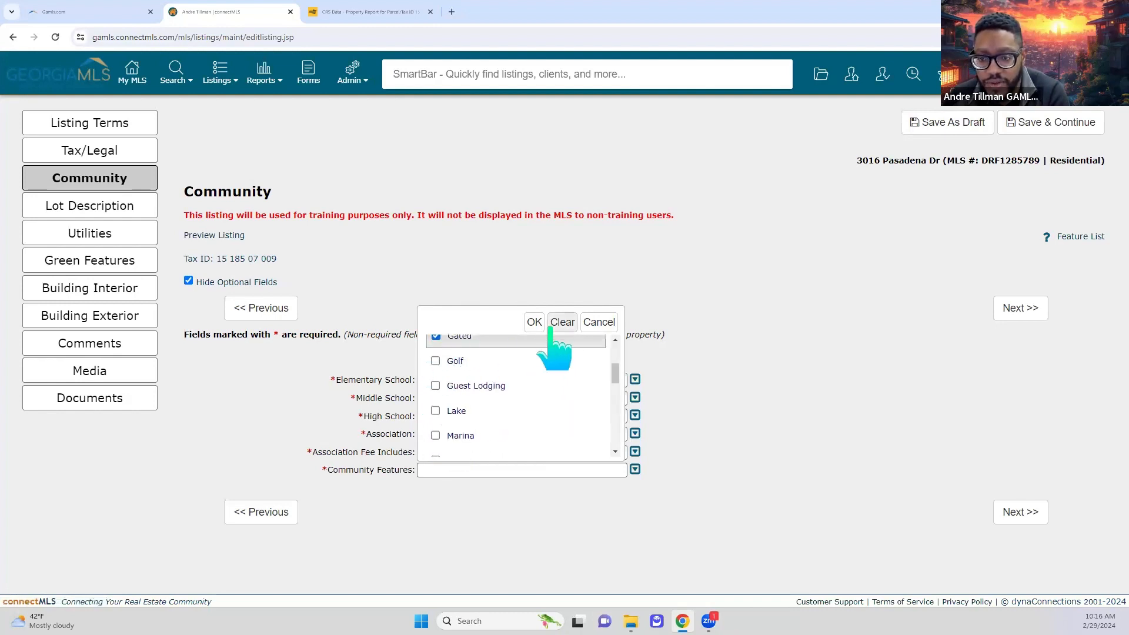
{"action": "left_click", "coordinate": [534, 321]}
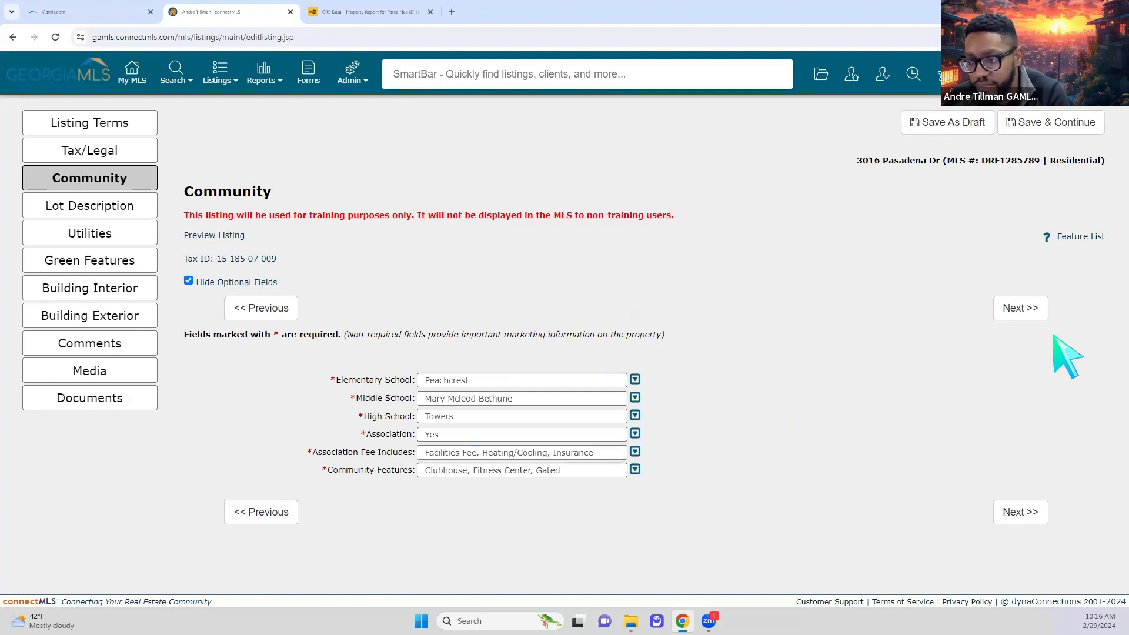
{"action": "left_click", "coordinate": [1023, 308]}
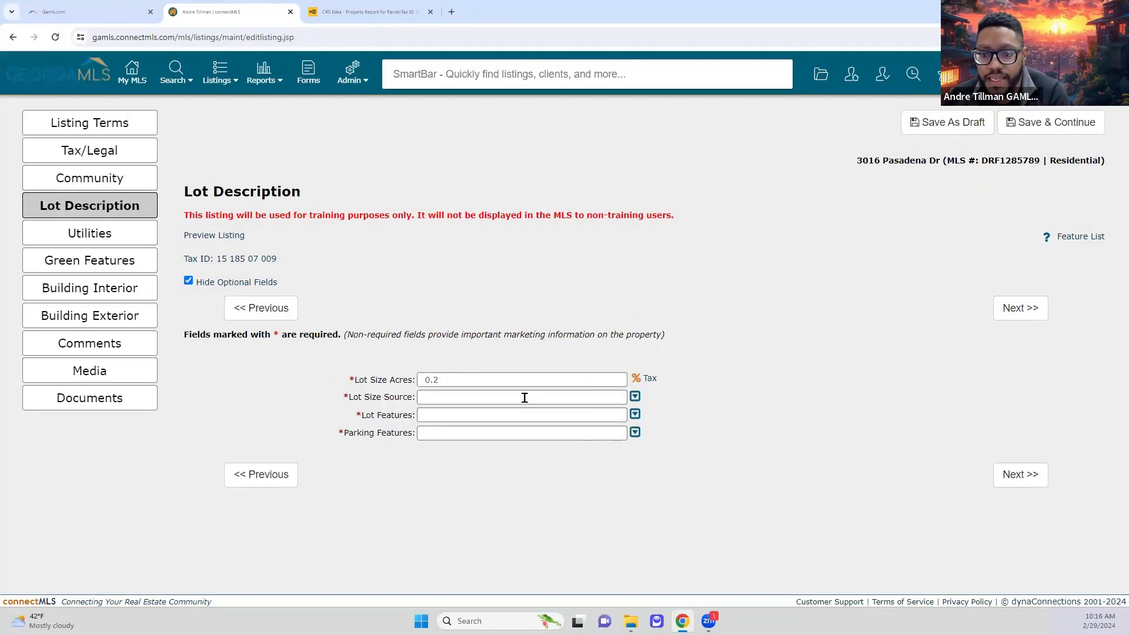
- Set Lot Size Source to Public Records and Lot Features to Cul-De-Sac
{"action": "left_click", "coordinate": [559, 399]}
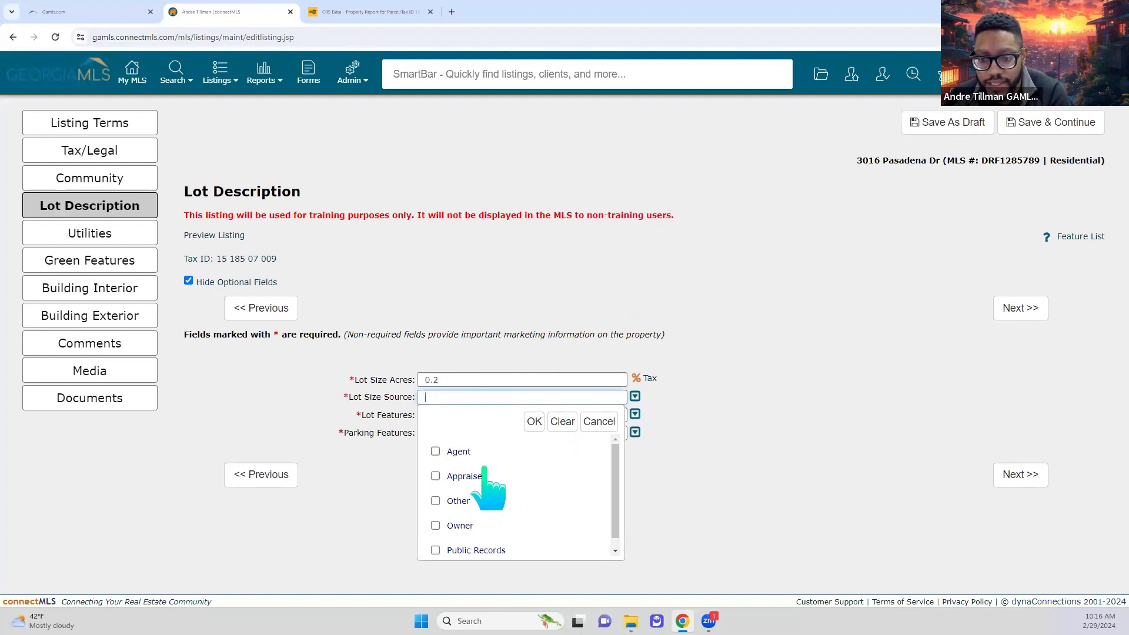
{"action": "scroll", "coordinate": [485, 474], "scroll_direction": "down", "scroll_amount": 1}
{"action": "left_click", "coordinate": [436, 540]}
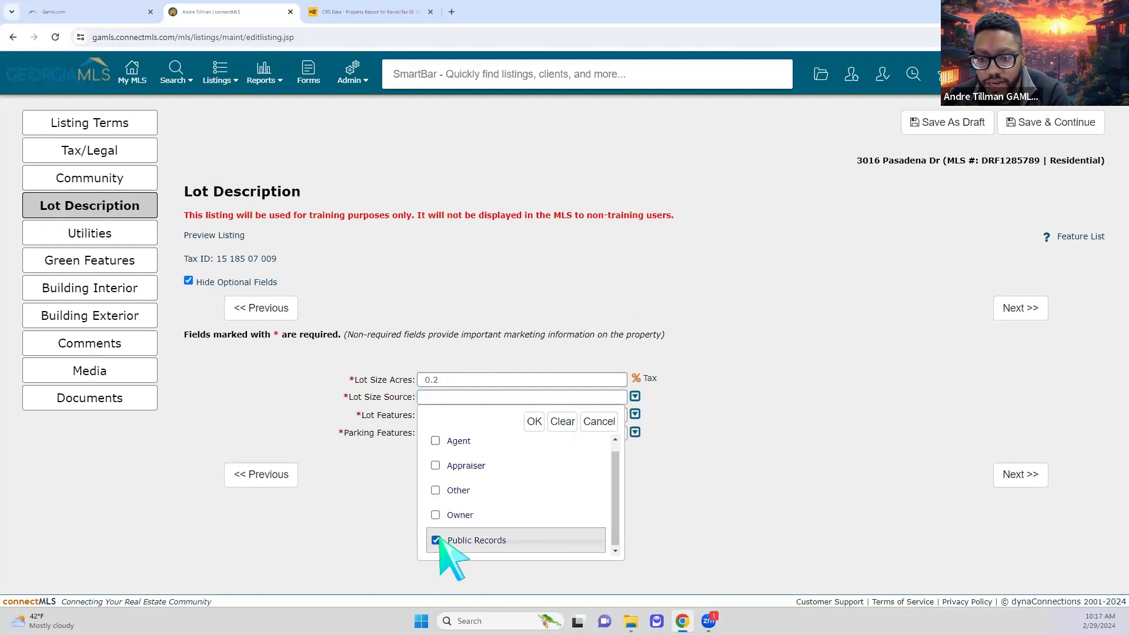
{"action": "left_click", "coordinate": [533, 421]}
{"action": "left_click", "coordinate": [634, 414]}
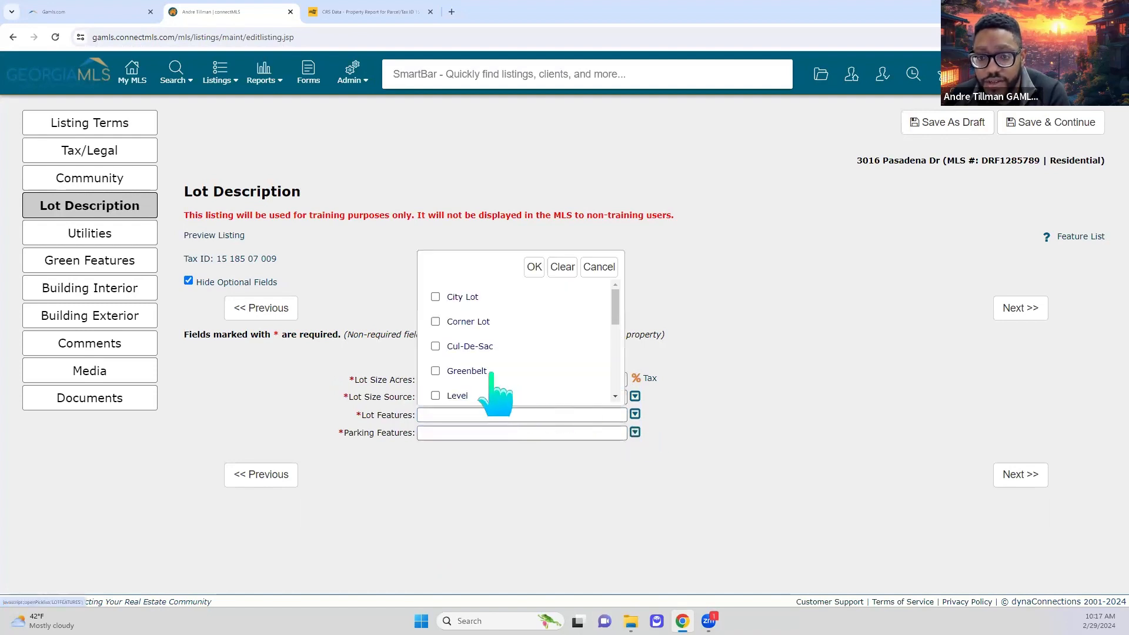
{"action": "scroll", "coordinate": [492, 390], "scroll_direction": "down", "scroll_amount": 3}
{"action": "scroll", "coordinate": [491, 390], "scroll_direction": "up", "scroll_amount": 3}
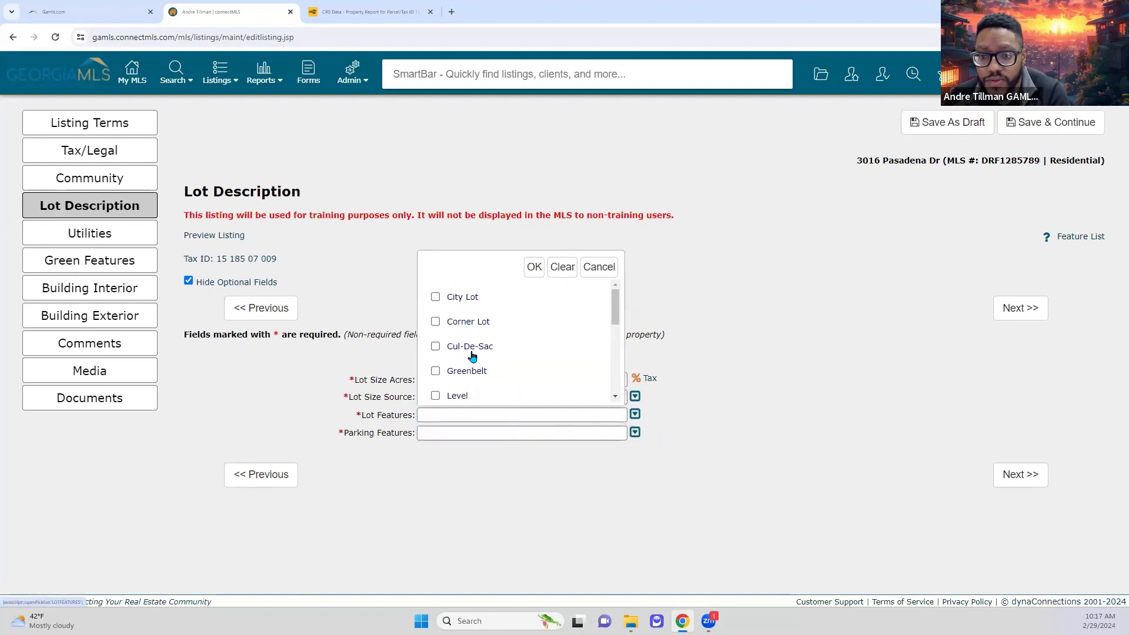
{"action": "left_click", "coordinate": [435, 346]}
{"action": "left_click", "coordinate": [533, 267]}
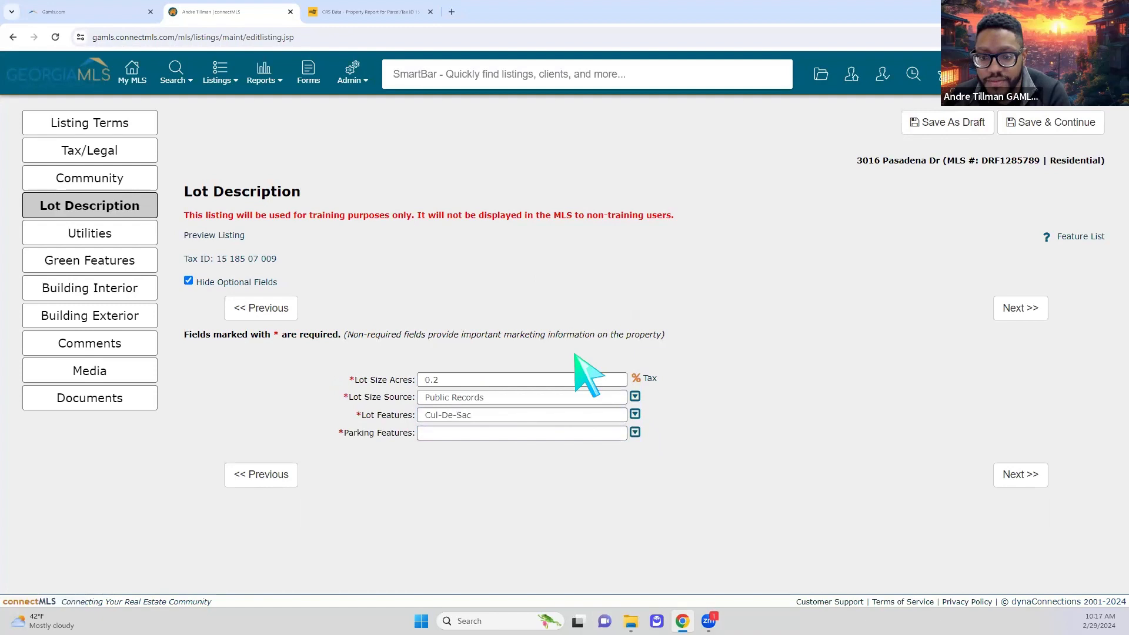
- Set Parking Features to Garage and Garage Door Opener, then save the lot details
{"action": "left_click", "coordinate": [634, 433]}
{"action": "scroll", "coordinate": [525, 409], "scroll_direction": "down", "scroll_amount": 3}
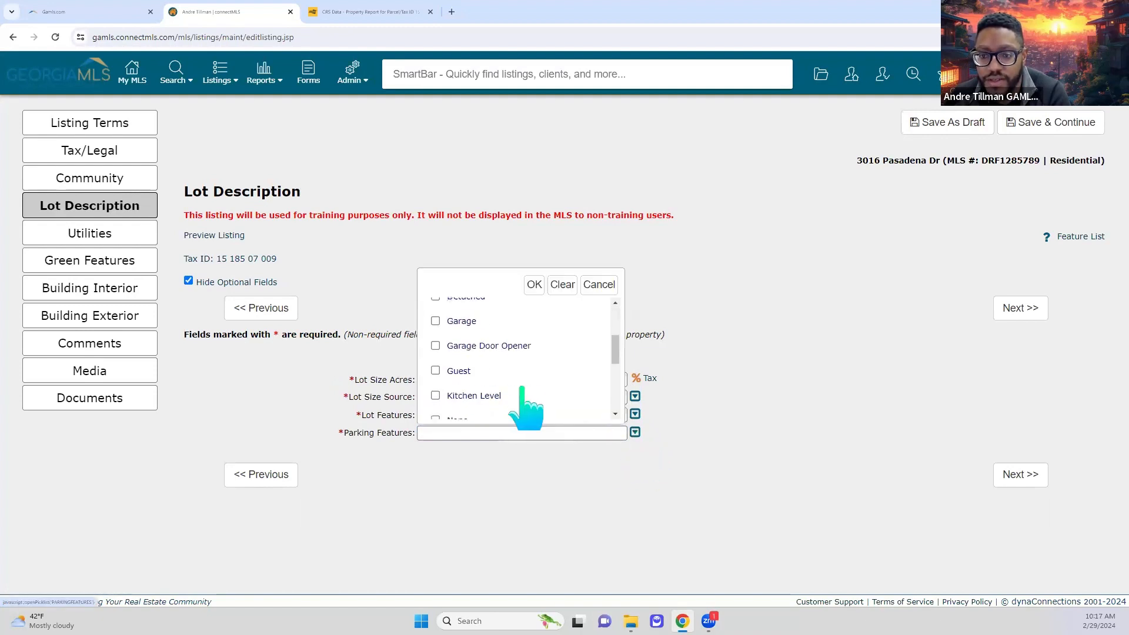
{"action": "scroll", "coordinate": [522, 407], "scroll_direction": "up", "scroll_amount": 1}
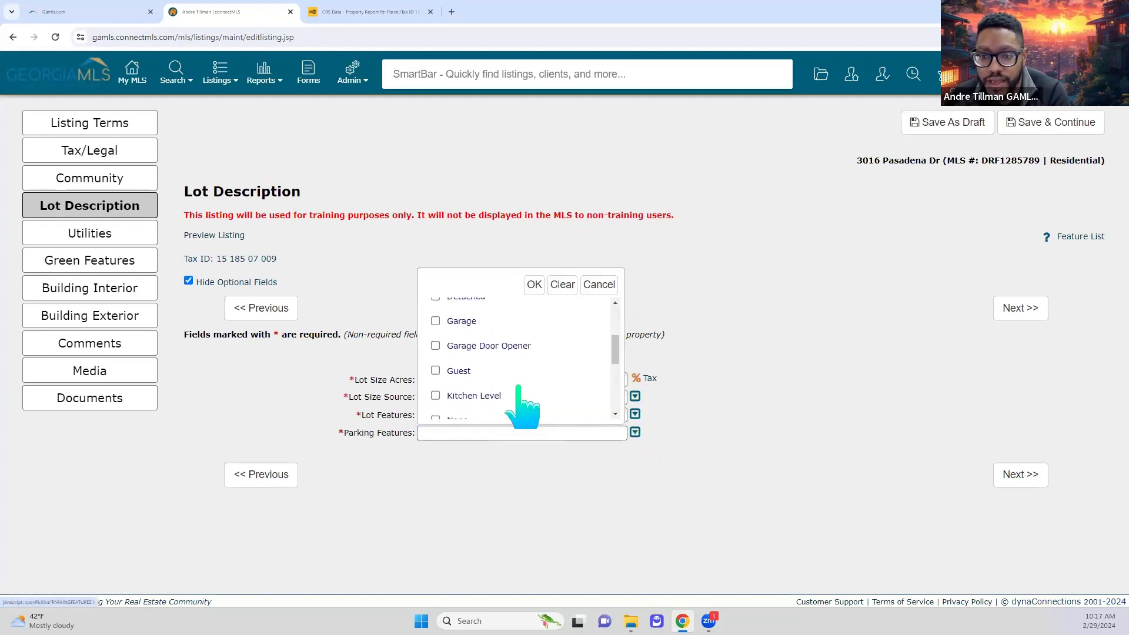
{"action": "left_click", "coordinate": [436, 321]}
{"action": "left_click", "coordinate": [438, 347]}
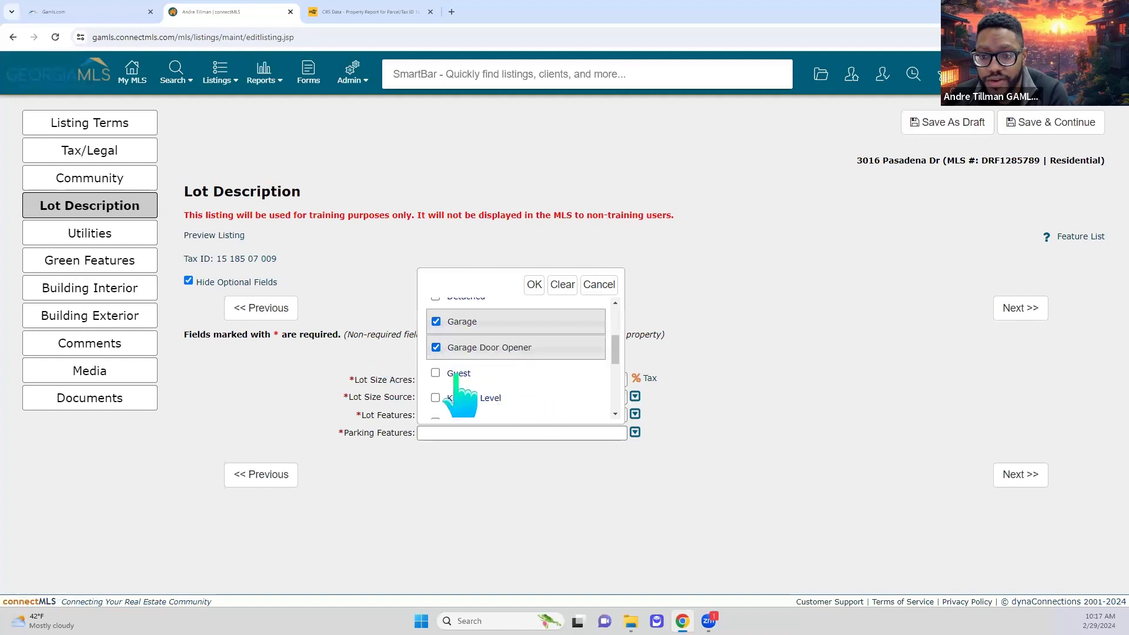
{"action": "scroll", "coordinate": [500, 379], "scroll_direction": "down", "scroll_amount": 5}
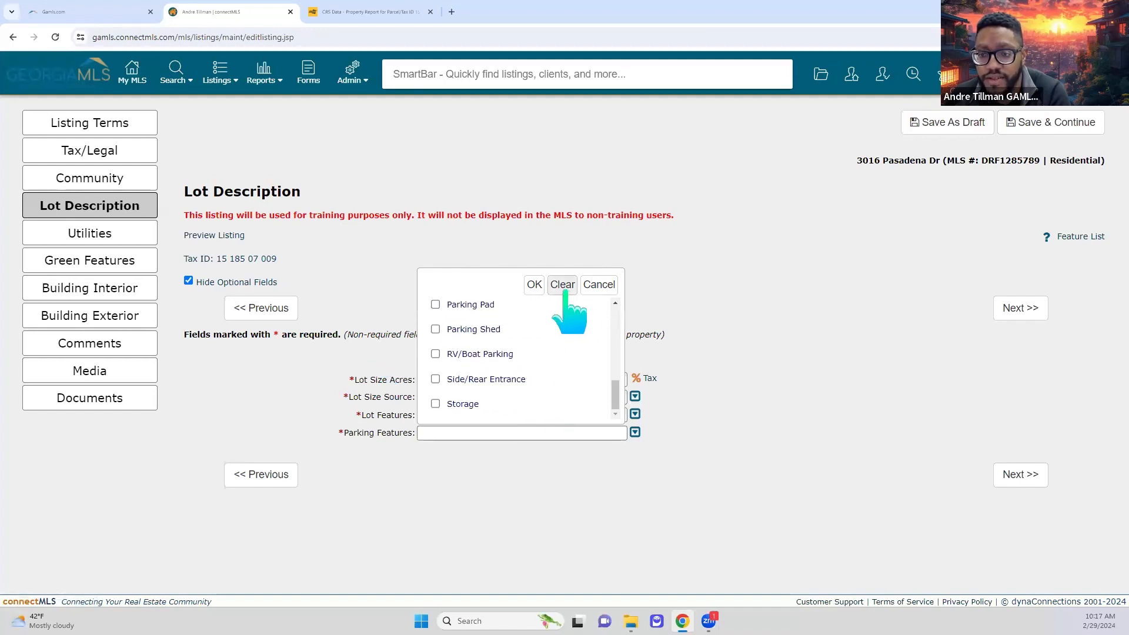
{"action": "left_click", "coordinate": [534, 286]}
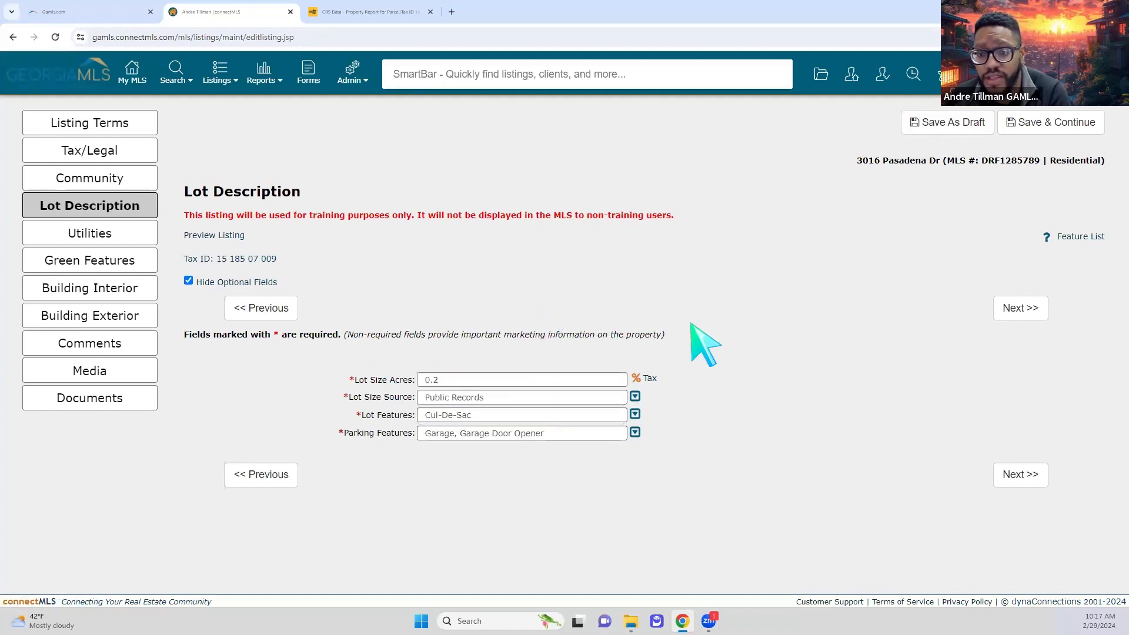
{"action": "left_click", "coordinate": [1007, 312]}
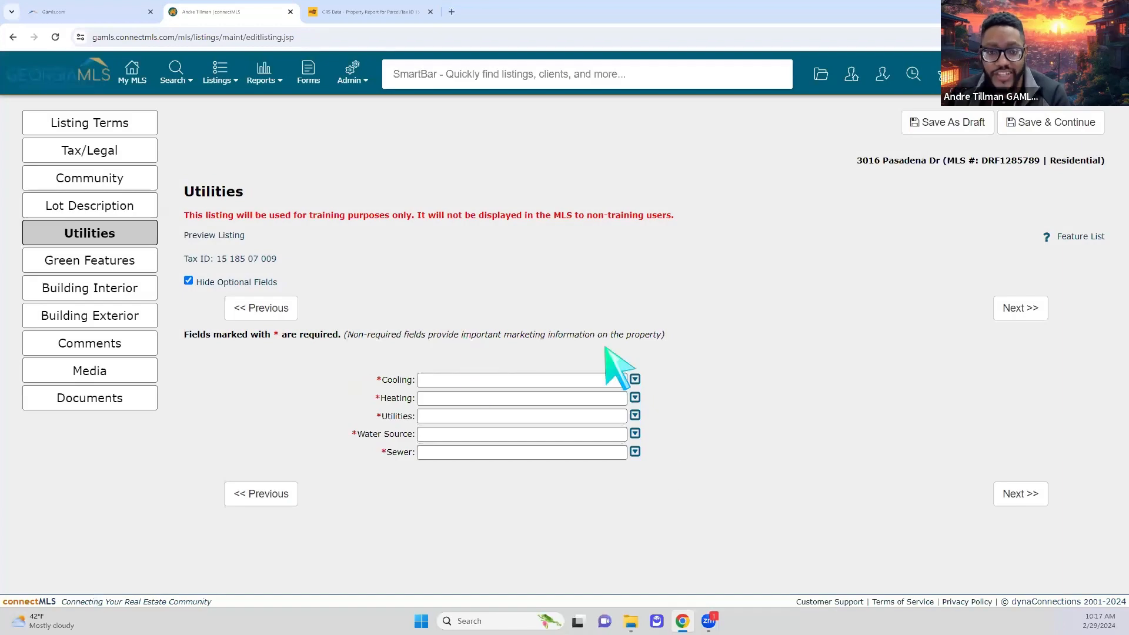
- Set cooling to Central Air and heating to Electric
{"action": "left_click", "coordinate": [590, 381]}
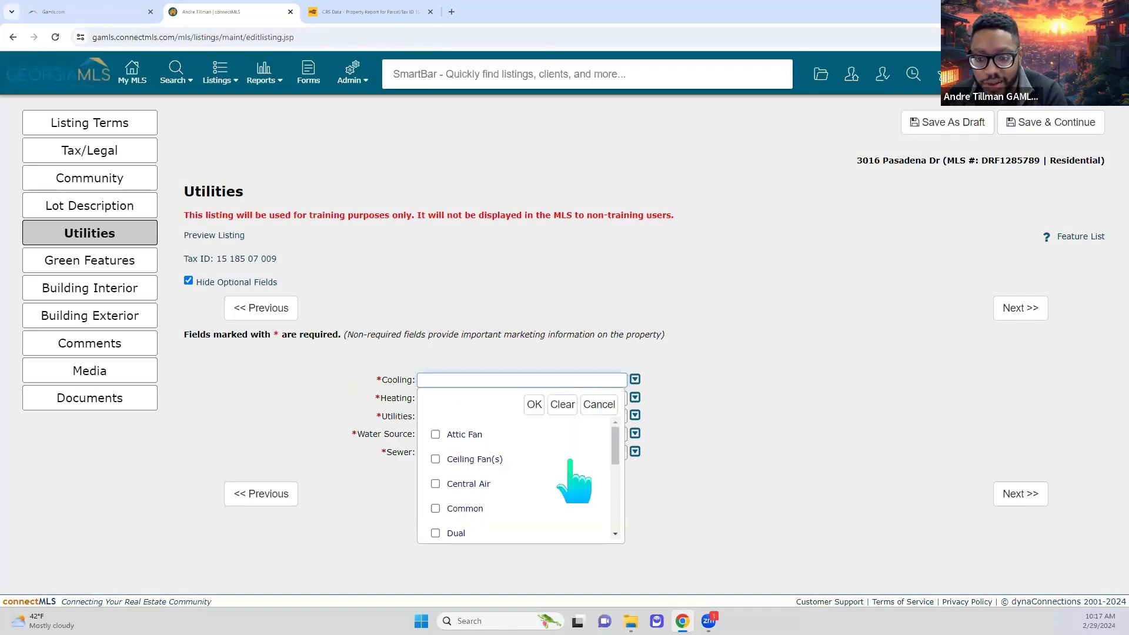
{"action": "scroll", "coordinate": [573, 477], "scroll_direction": "down", "scroll_amount": 3}
{"action": "scroll", "coordinate": [529, 477], "scroll_direction": "up", "scroll_amount": 3}
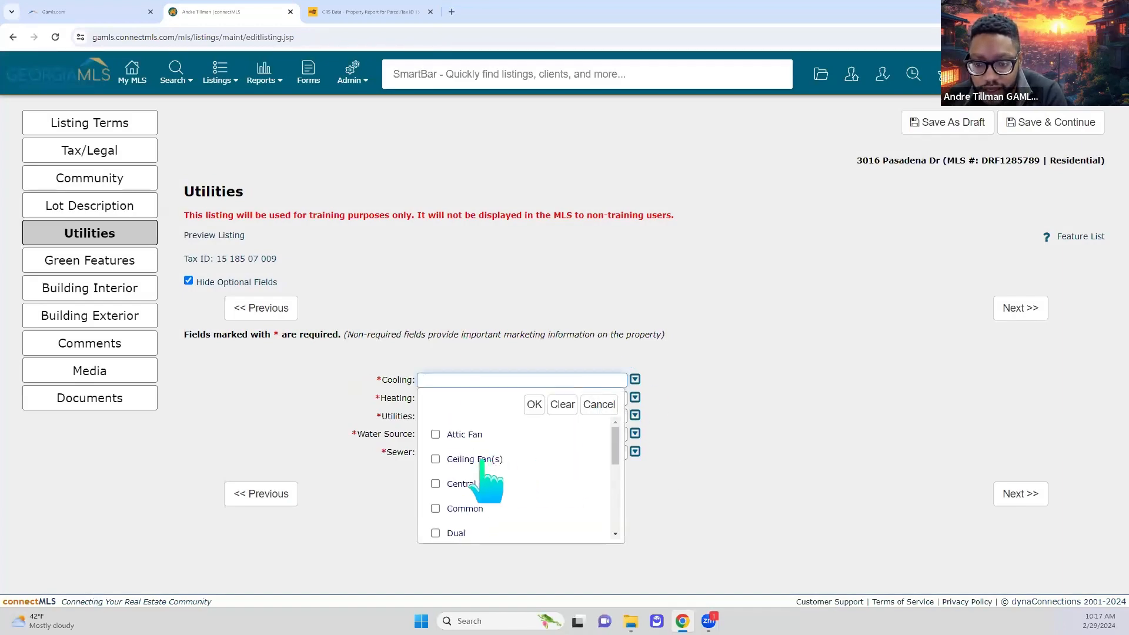
{"action": "left_click", "coordinate": [435, 483]}
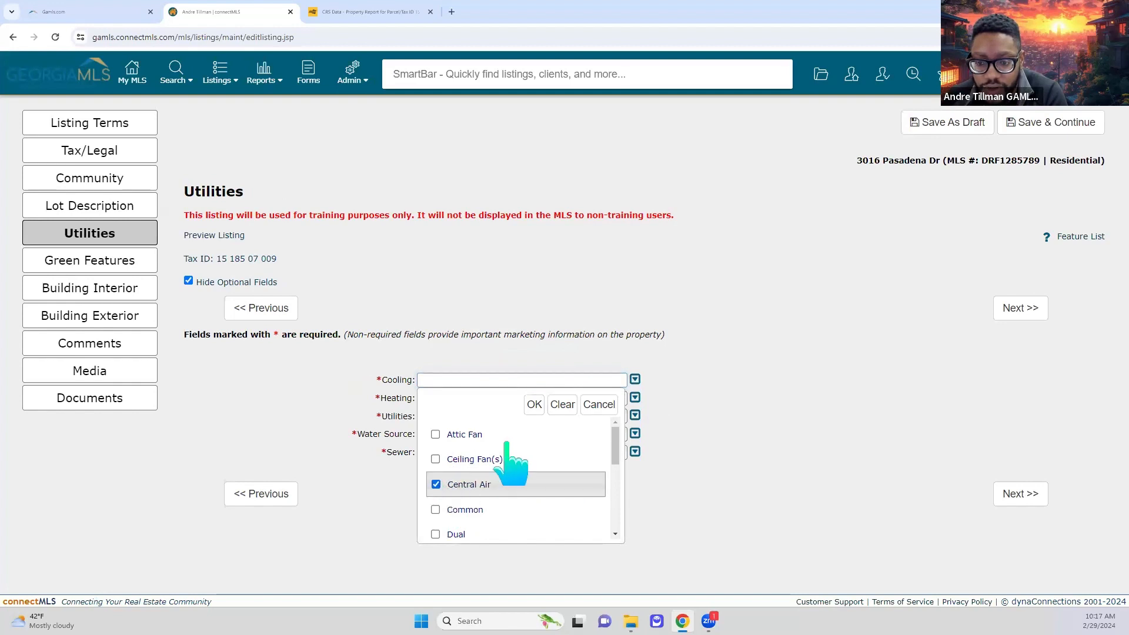
{"action": "left_click", "coordinate": [534, 404]}
{"action": "left_click", "coordinate": [635, 397]}
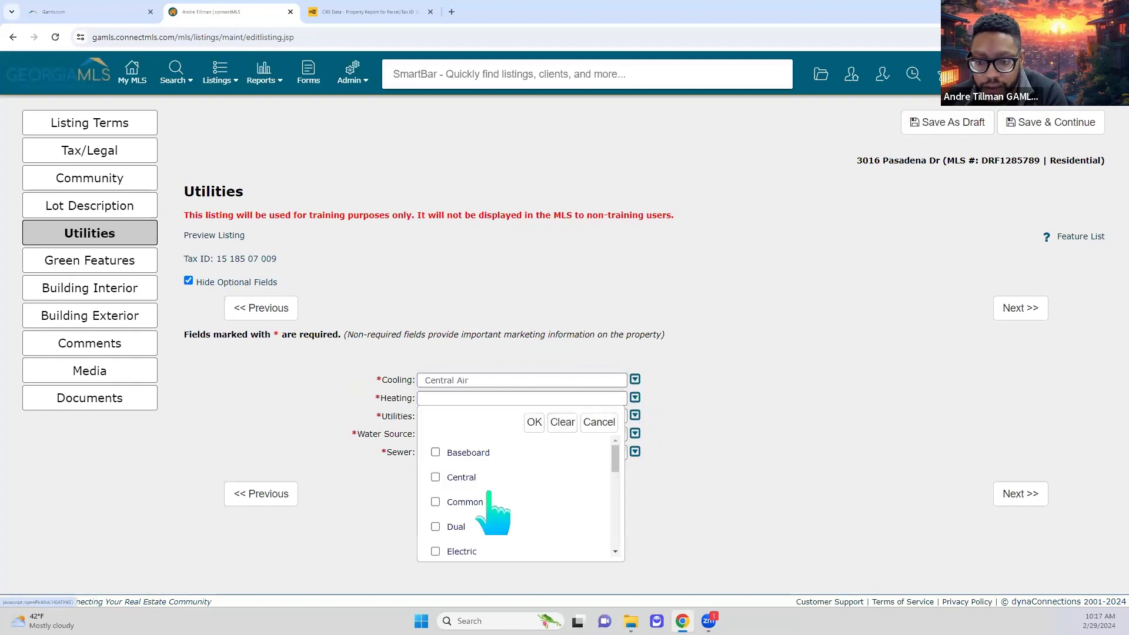
{"action": "scroll", "coordinate": [488, 494], "scroll_direction": "down", "scroll_amount": 8}
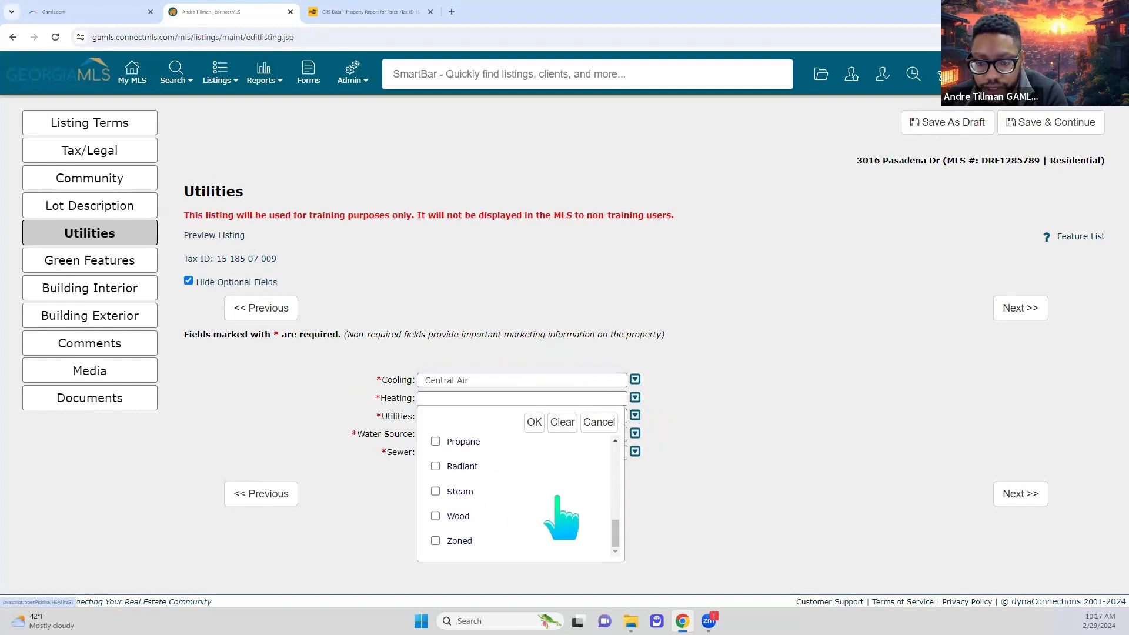
{"action": "scroll", "coordinate": [494, 494], "scroll_direction": "up", "scroll_amount": 8}
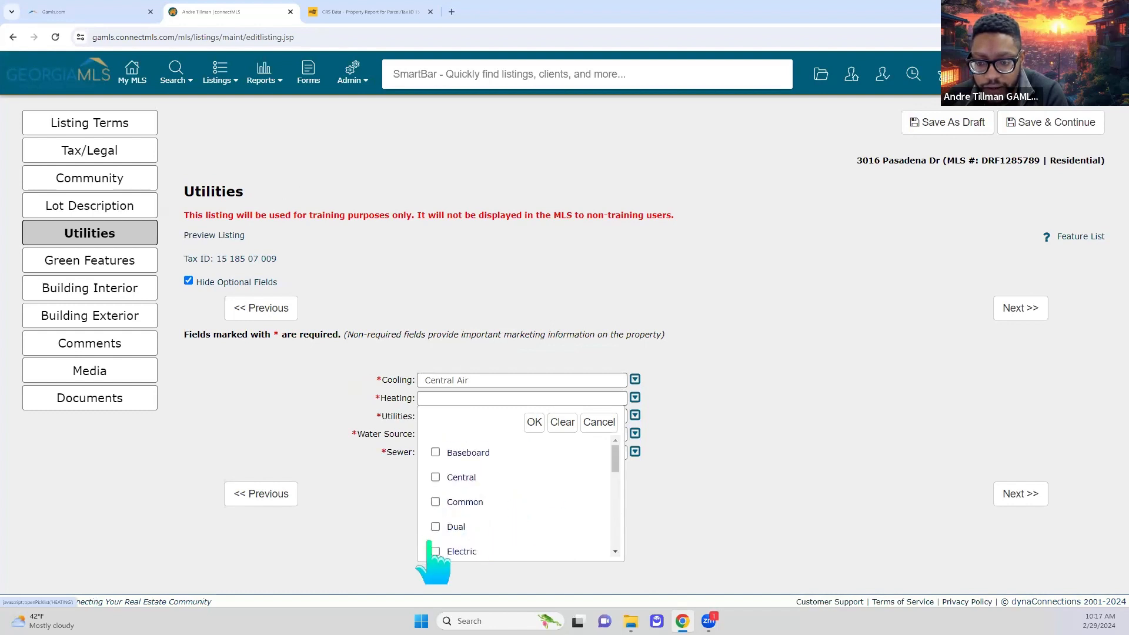
{"action": "left_click", "coordinate": [435, 551]}
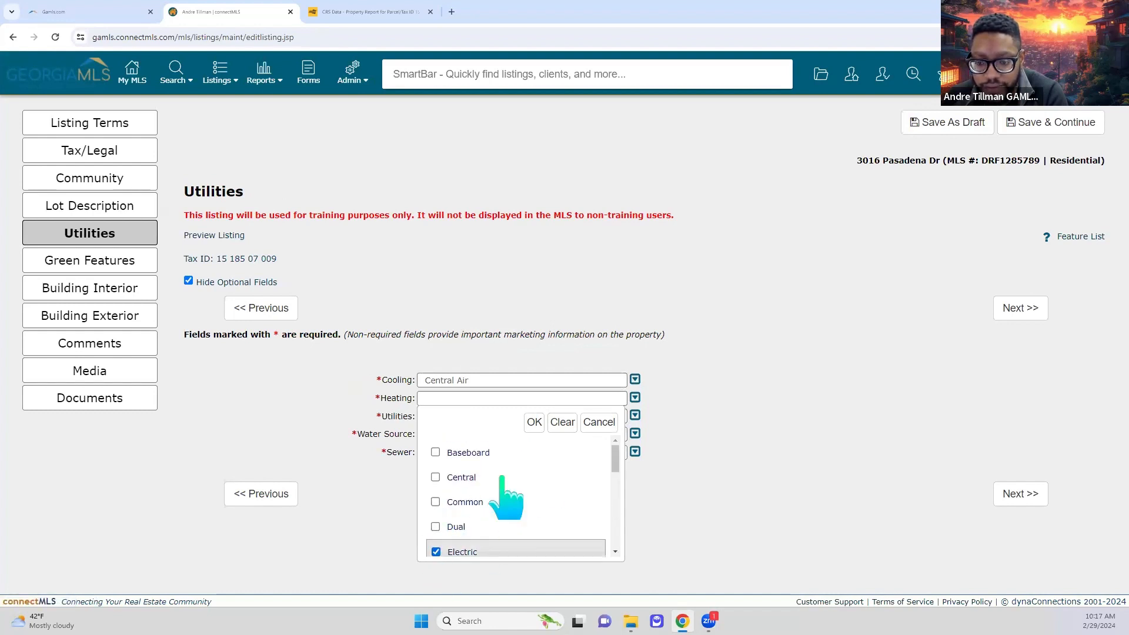
{"action": "left_click", "coordinate": [534, 424]}
- Mark High Speed Internet and Cable Available as the utilities
{"action": "left_click", "coordinate": [635, 415]}
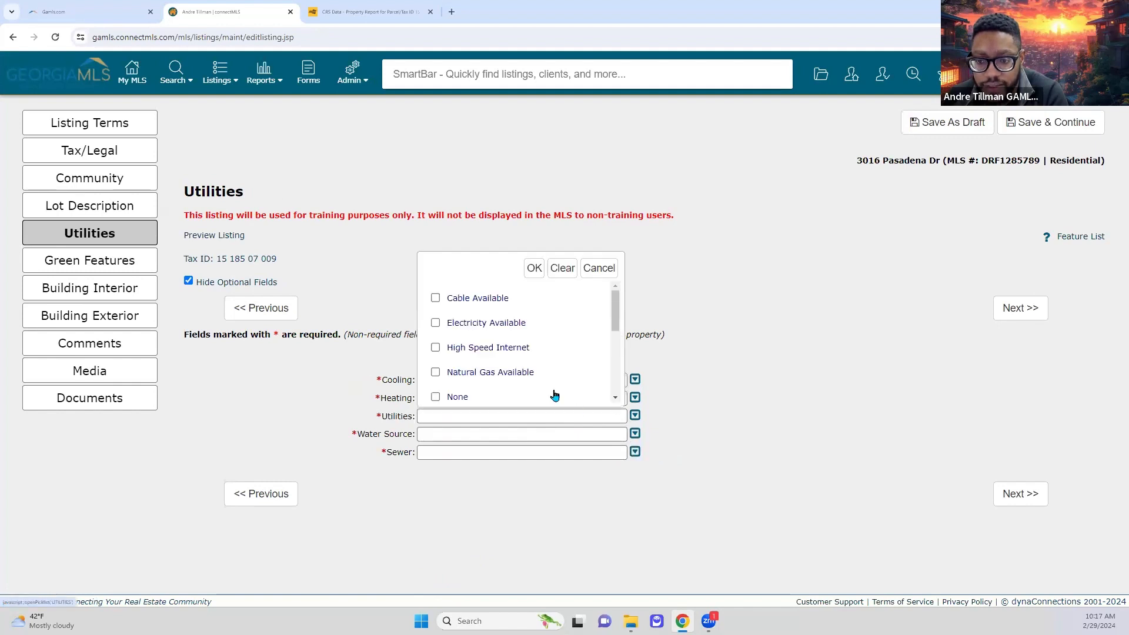
{"action": "scroll", "coordinate": [535, 376], "scroll_direction": "down", "scroll_amount": 2}
{"action": "scroll", "coordinate": [441, 362], "scroll_direction": "up", "scroll_amount": 2}
{"action": "left_click", "coordinate": [436, 348]}
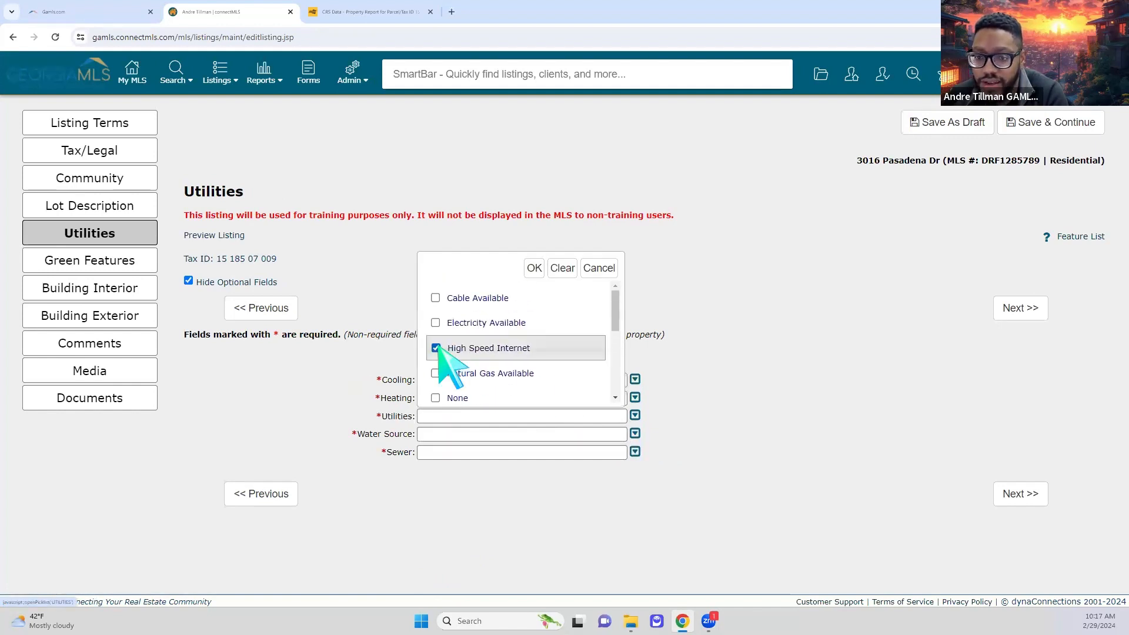
{"action": "left_click", "coordinate": [435, 298]}
{"action": "left_click", "coordinate": [534, 268]}
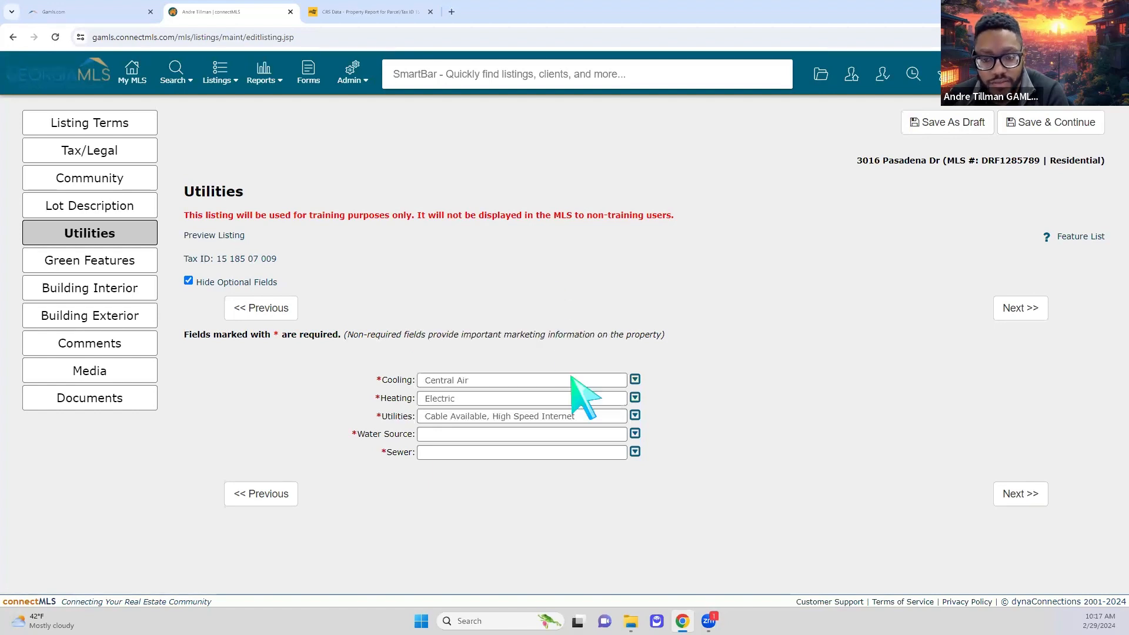
- Set the water source to Public and the sewer to Septic Tank
{"action": "left_click", "coordinate": [635, 433]}
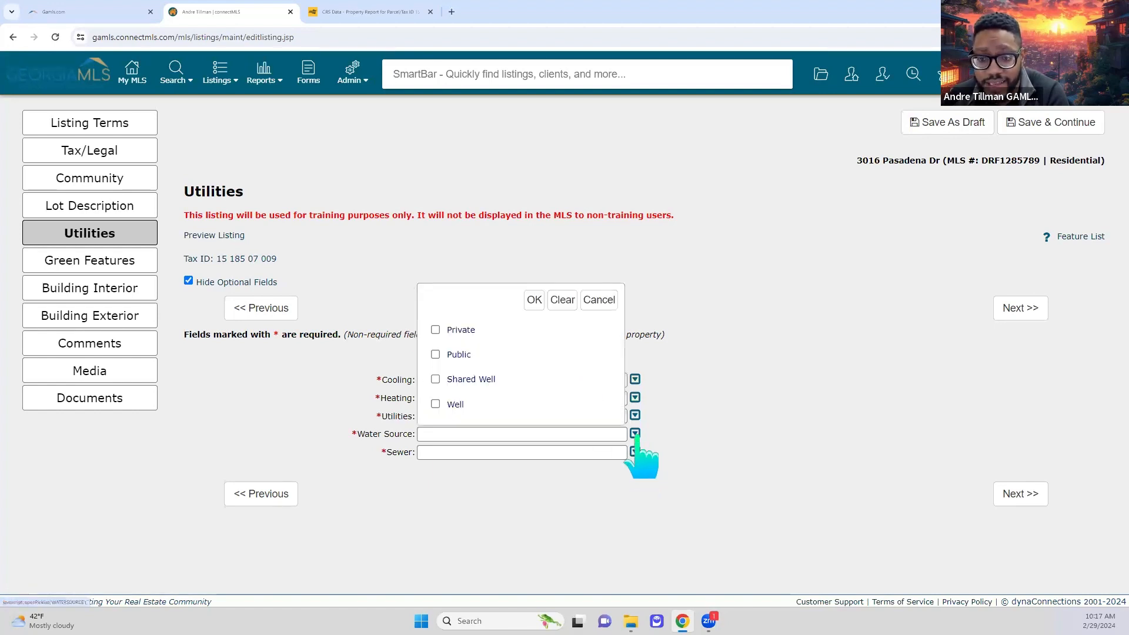
{"action": "left_click", "coordinate": [435, 354]}
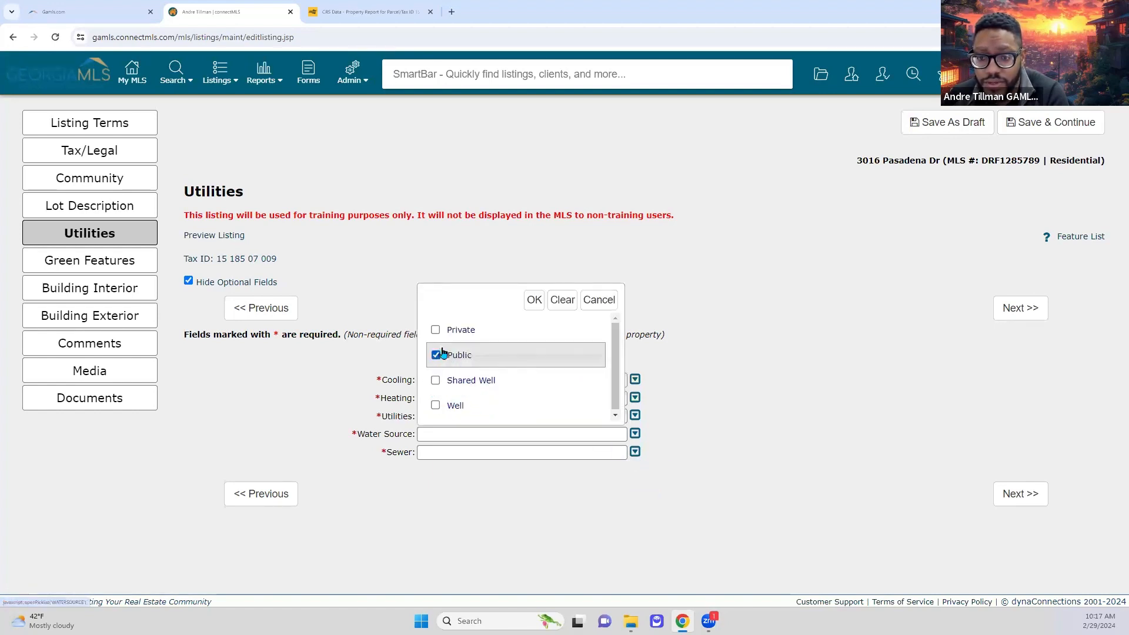
{"action": "left_click", "coordinate": [534, 299]}
{"action": "left_click", "coordinate": [635, 452]}
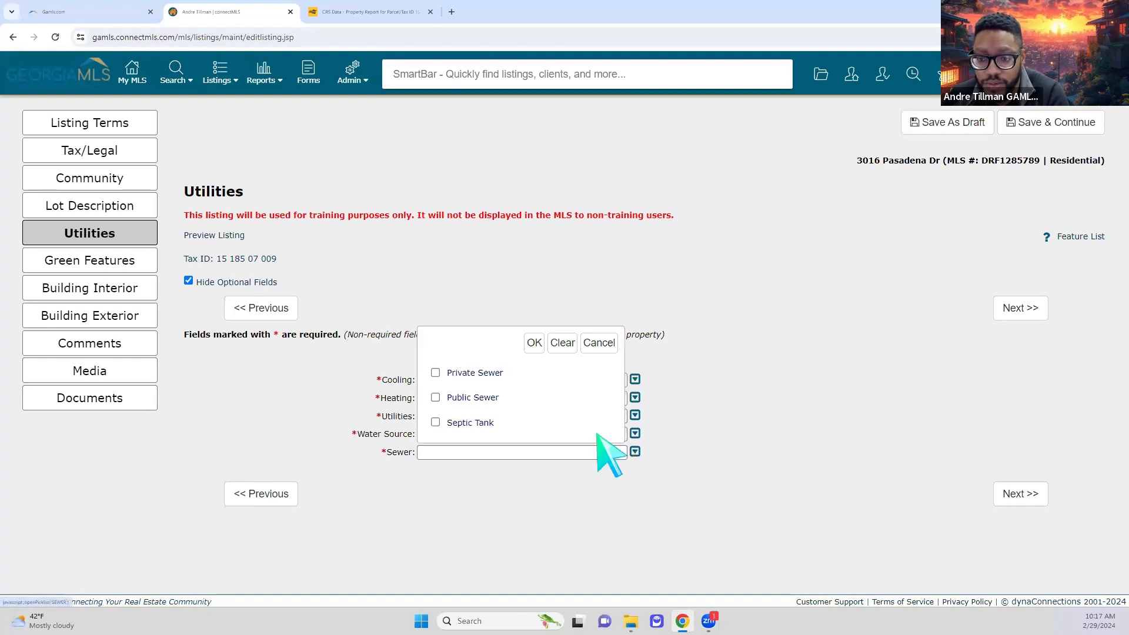
{"action": "left_click", "coordinate": [462, 422]}
{"action": "left_click", "coordinate": [534, 342]}
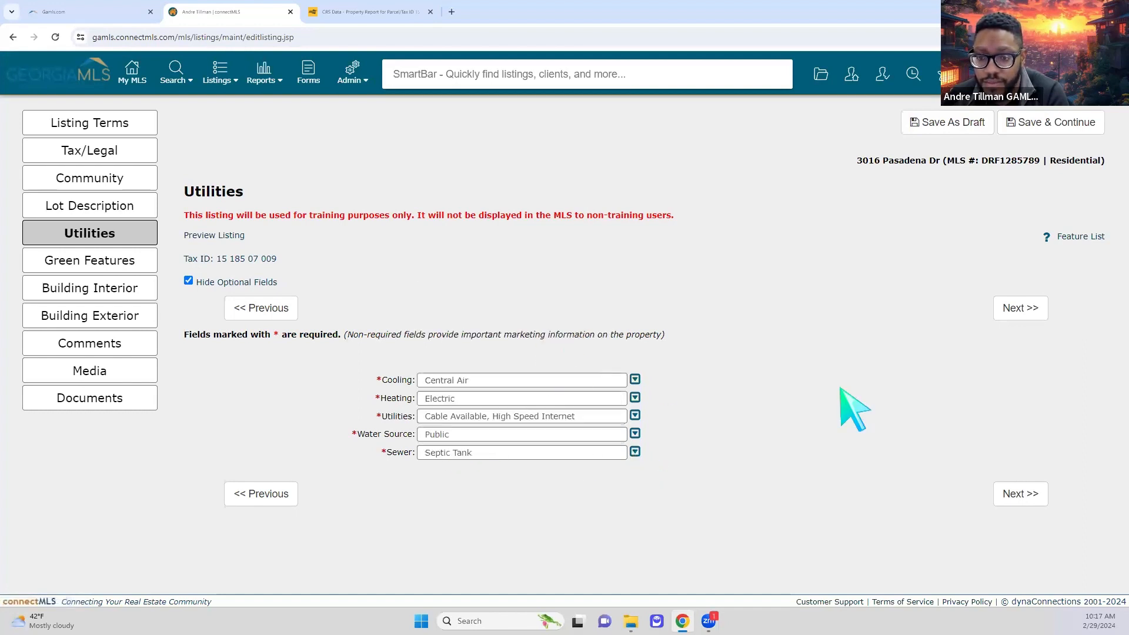
- Advance through Green Features to Building Interior, then bring up the CRS Data property report
{"action": "left_click", "coordinate": [1028, 497]}
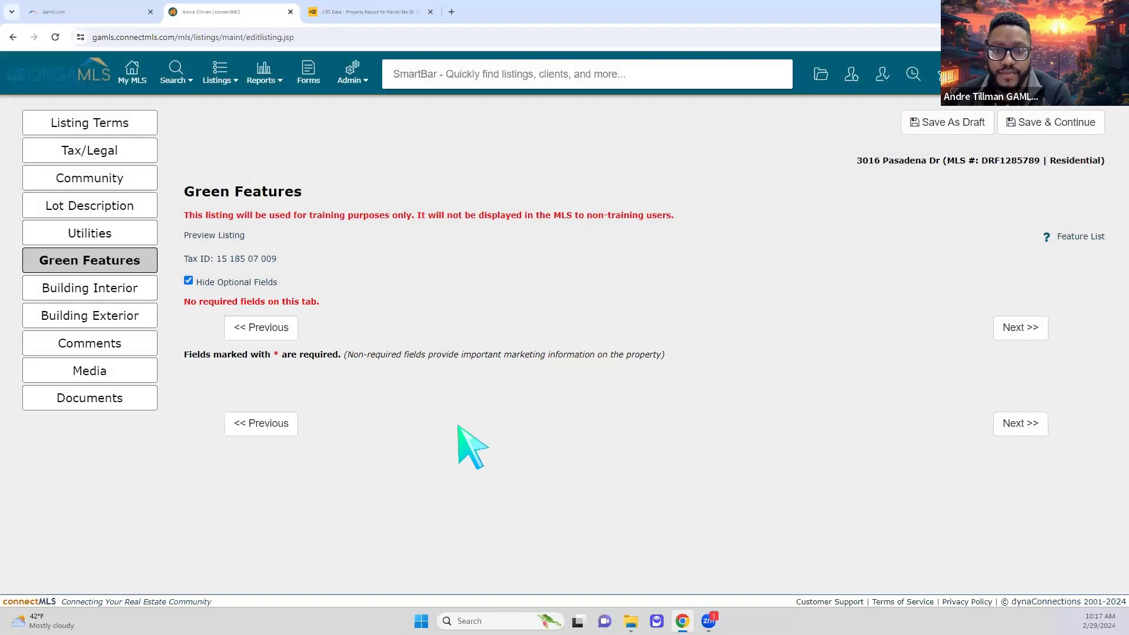
{"action": "left_click", "coordinate": [1016, 426]}
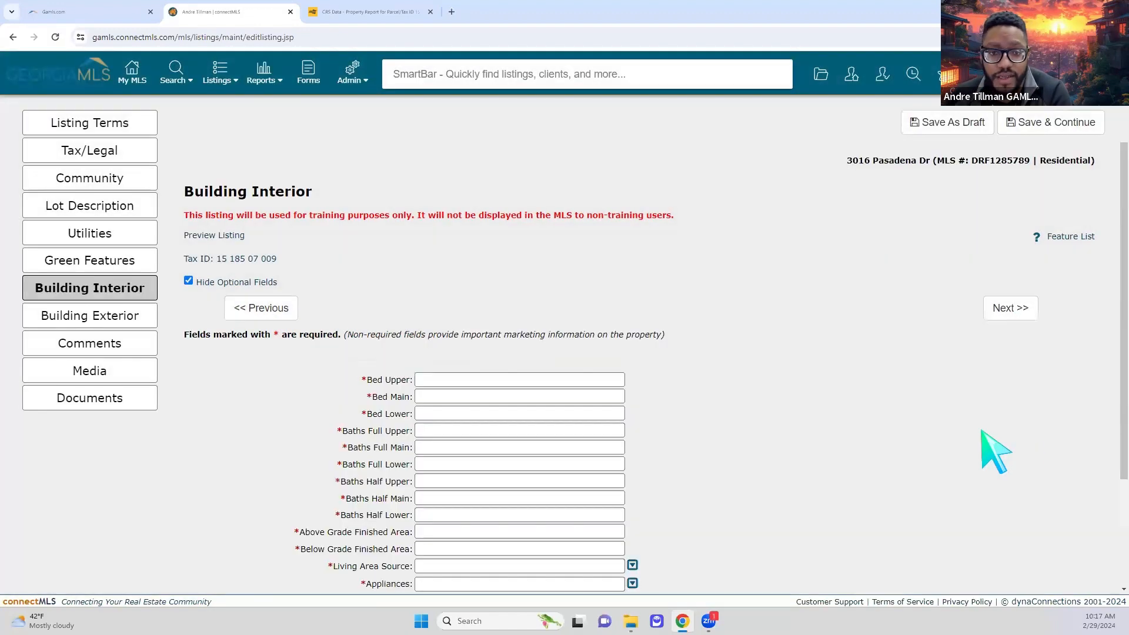
{"action": "scroll", "coordinate": [647, 449], "scroll_direction": "down", "scroll_amount": 3}
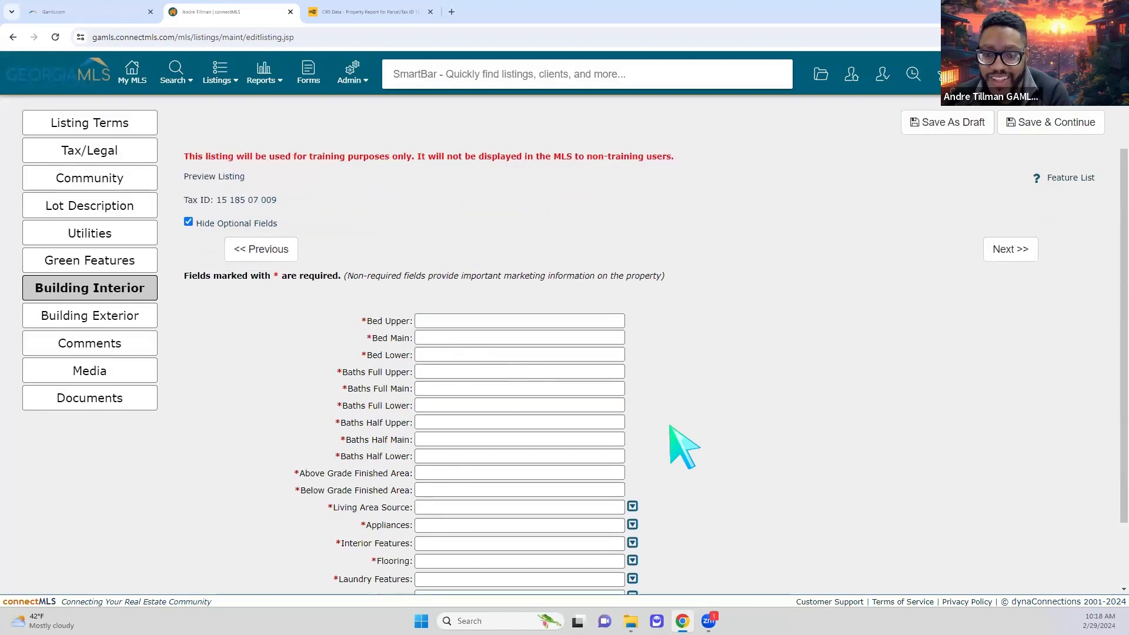
{"action": "left_click", "coordinate": [365, 12]}
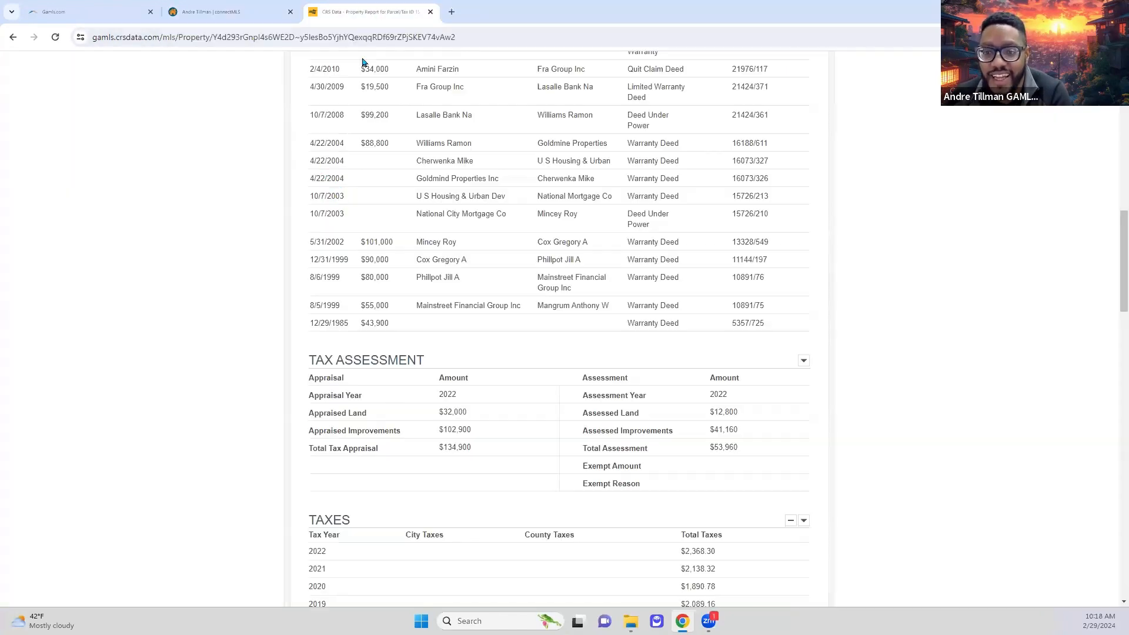
- Review CRS Data's building details (Ranch, 3 bedrooms, 1,000 sq ft), then return to the Bed Upper field
{"action": "scroll", "coordinate": [259, 400], "scroll_direction": "up", "scroll_amount": 9}
{"action": "scroll", "coordinate": [259, 401], "scroll_direction": "up", "scroll_amount": 3}
{"action": "scroll", "coordinate": [259, 401], "scroll_direction": "down", "scroll_amount": 10}
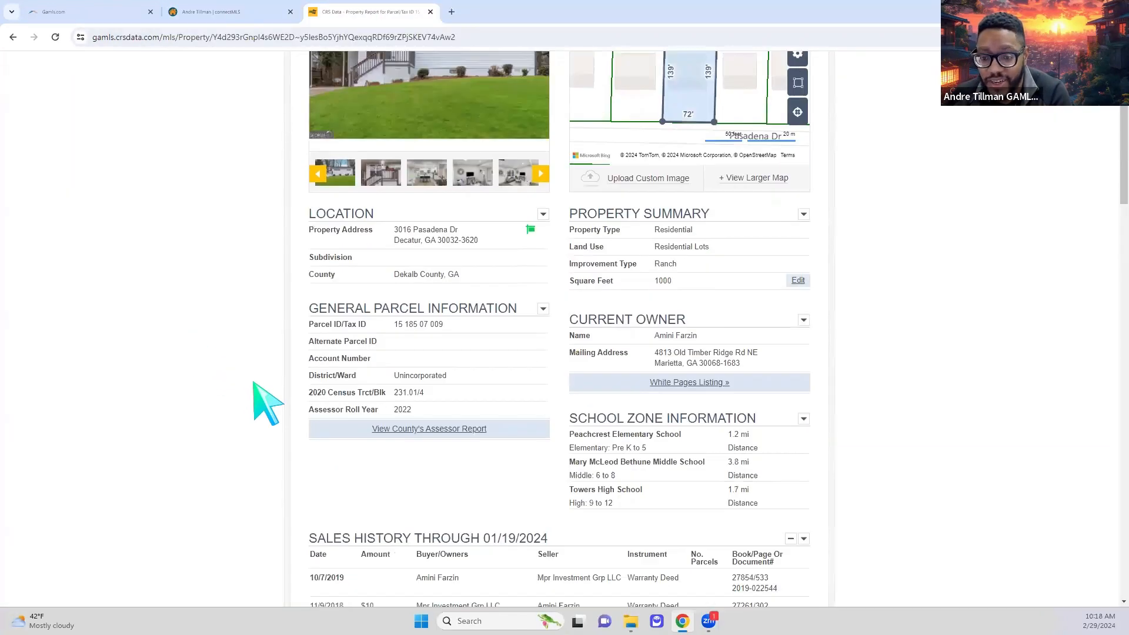
{"action": "scroll", "coordinate": [258, 402], "scroll_direction": "down", "scroll_amount": 18}
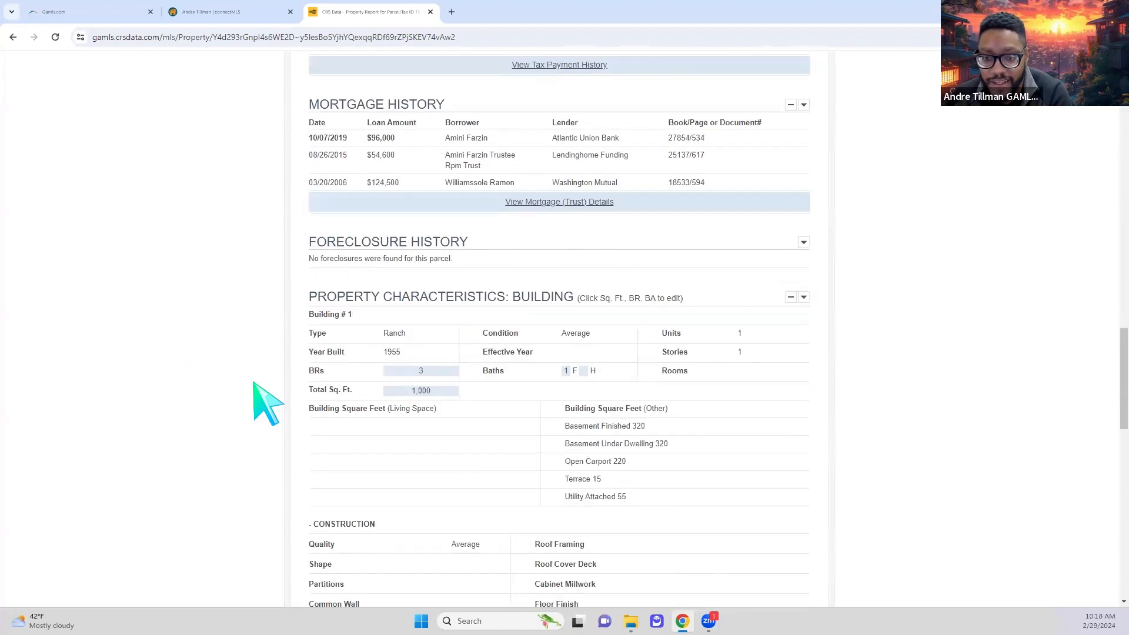
{"action": "scroll", "coordinate": [266, 402], "scroll_direction": "up", "scroll_amount": 3}
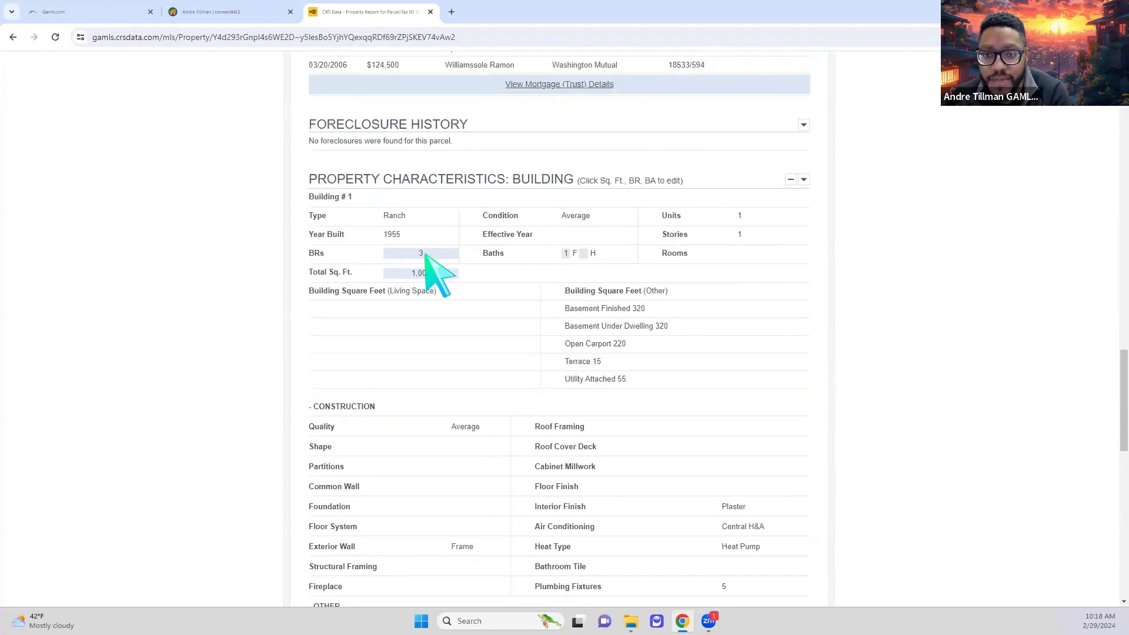
{"action": "left_click", "coordinate": [219, 18]}
{"action": "left_click", "coordinate": [481, 237]}
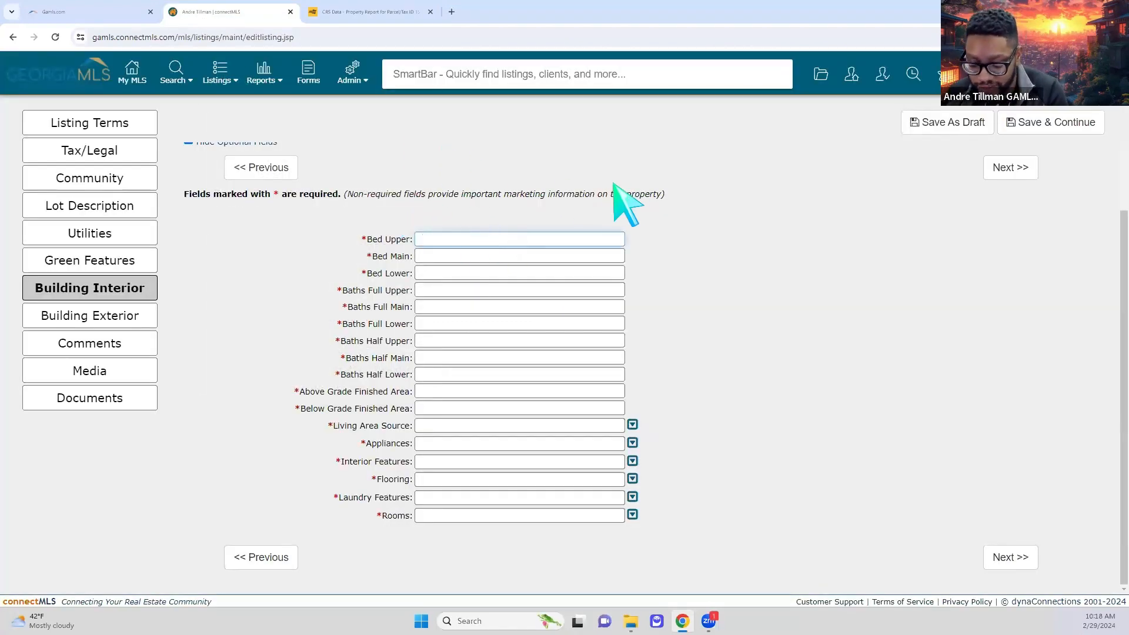
- Enter 3 upper bedrooms, full baths 1 upper and 1 lower, no half baths, and 2000 finished area
{"action": "type", "text": "3"}
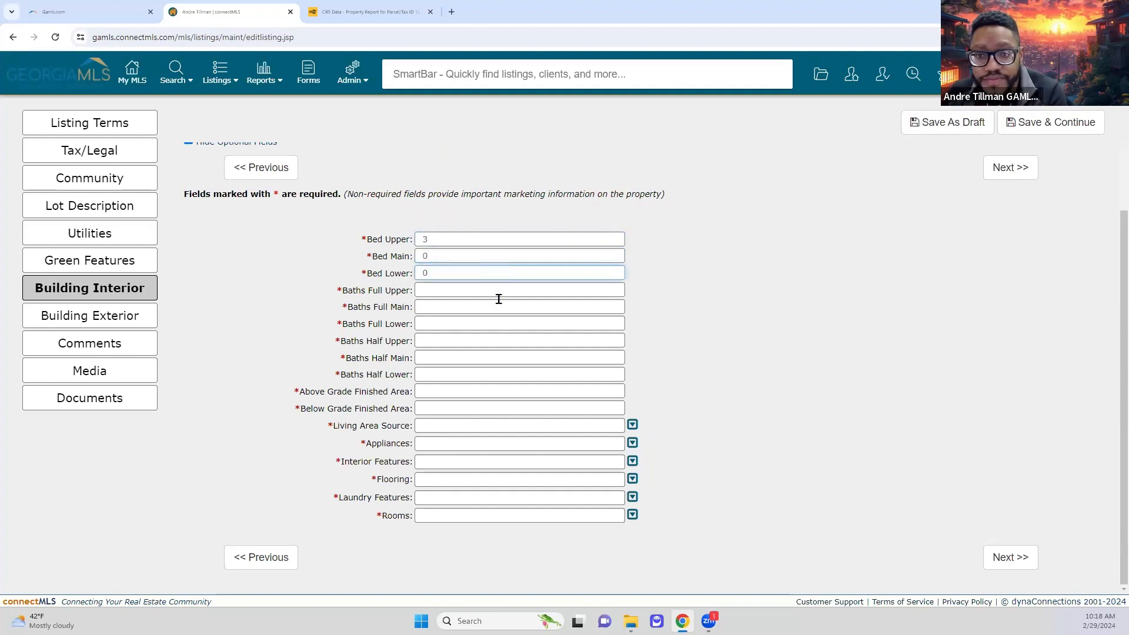
{"action": "left_click", "coordinate": [495, 292]}
{"action": "left_click", "coordinate": [338, 19]}
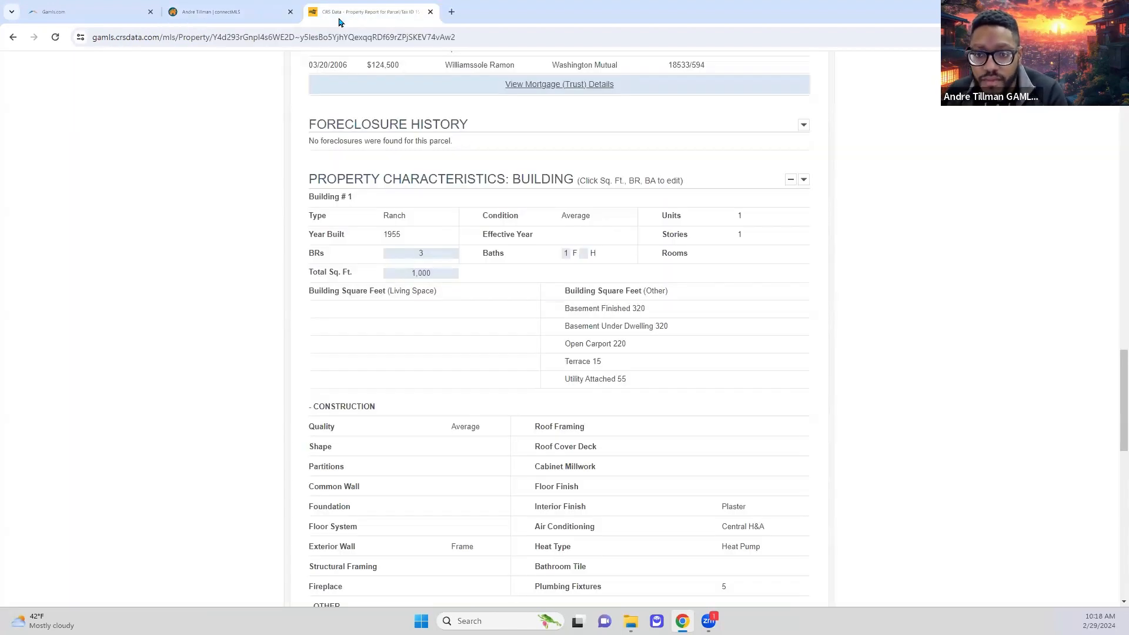
{"action": "left_click", "coordinate": [206, 6]}
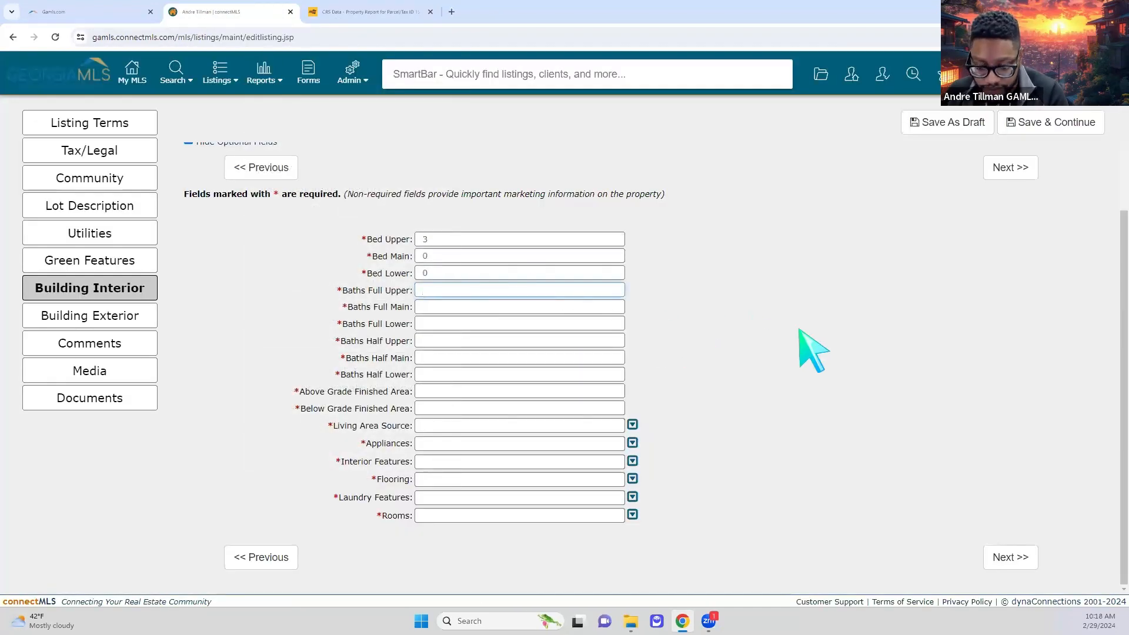
{"action": "type", "text": "1"}
{"action": "left_click", "coordinate": [486, 309]}
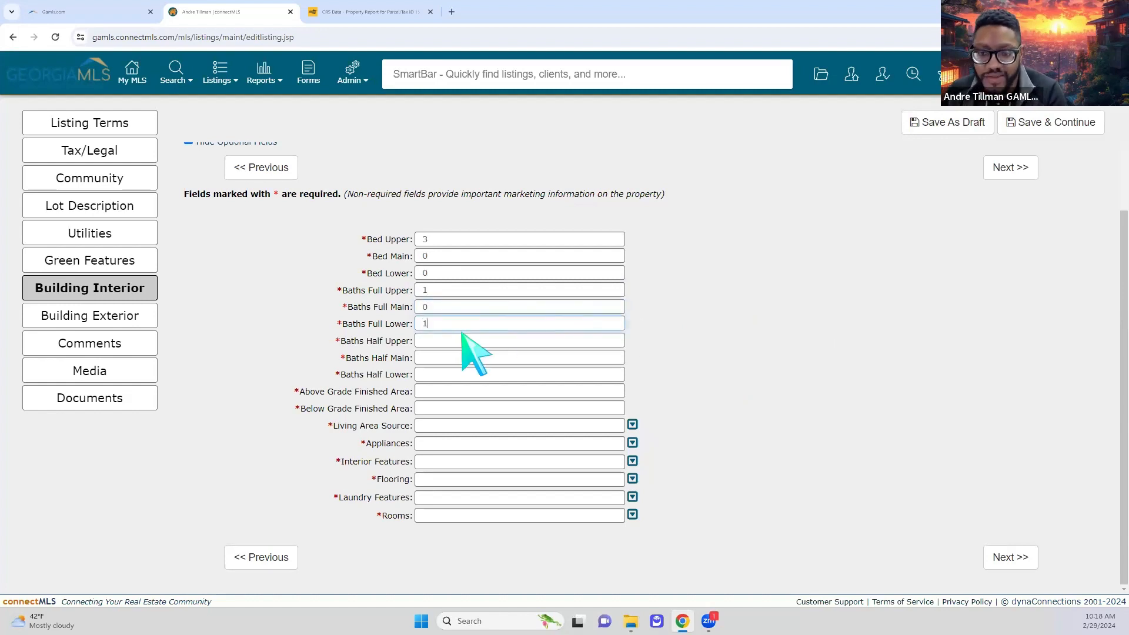
{"action": "left_click", "coordinate": [581, 358]}
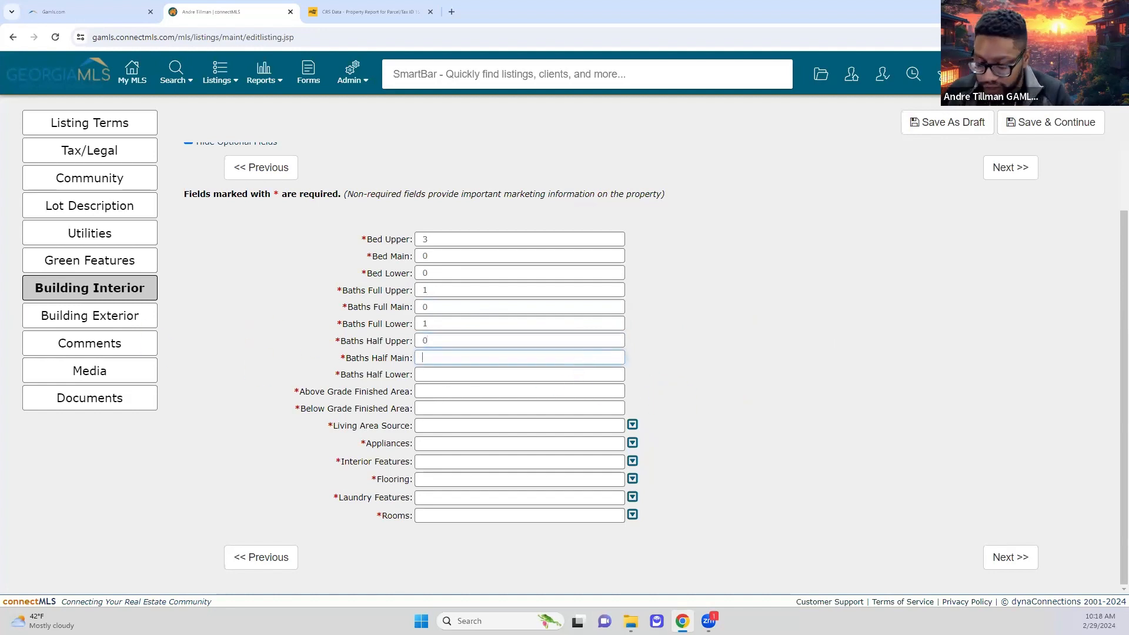
{"action": "type", "text": "0"}
{"action": "key", "text": "Tab"}
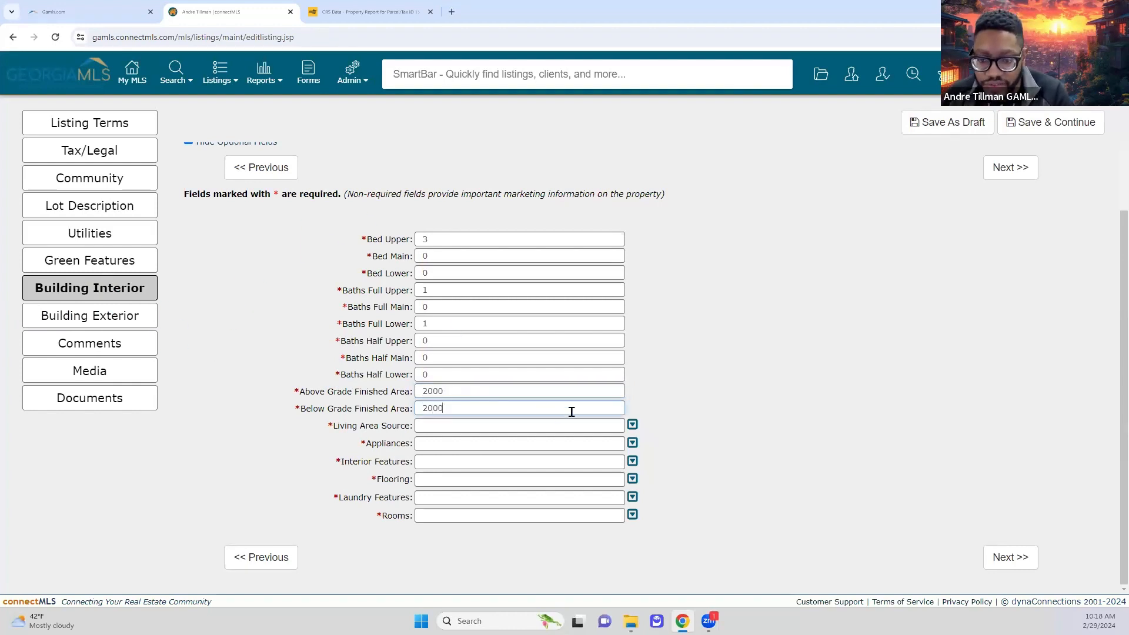
{"action": "left_click", "coordinate": [495, 427]}
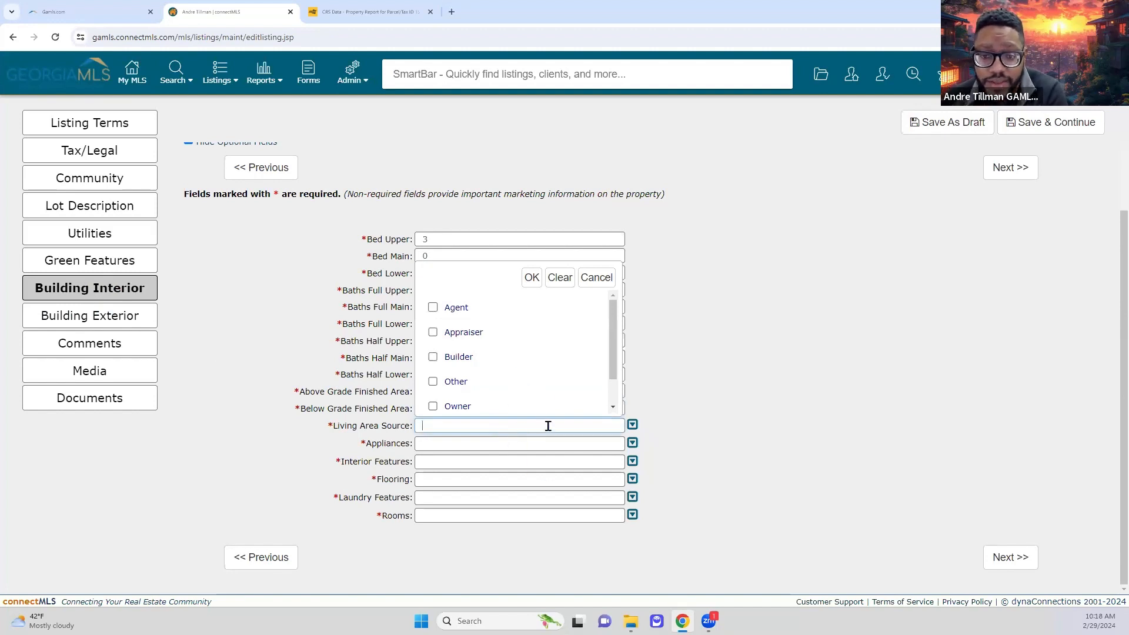
- Set Living Area Source to Public Records
{"action": "scroll", "coordinate": [601, 377], "scroll_direction": "down", "scroll_amount": 1}
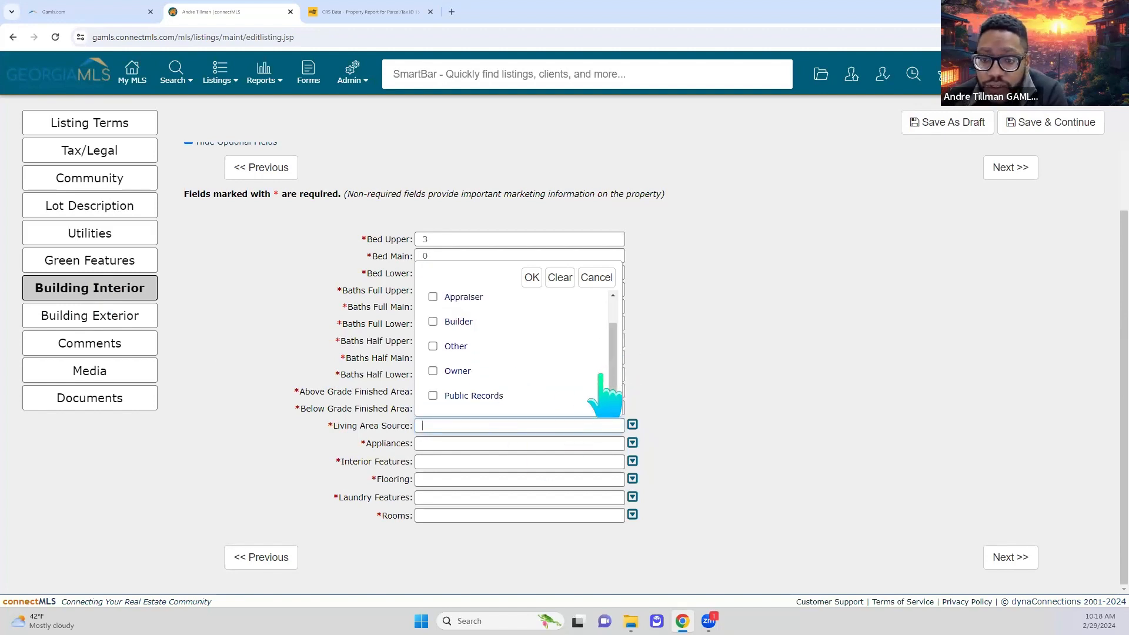
{"action": "scroll", "coordinate": [555, 391], "scroll_direction": "up", "scroll_amount": 1}
{"action": "scroll", "coordinate": [442, 346], "scroll_direction": "down", "scroll_amount": 1}
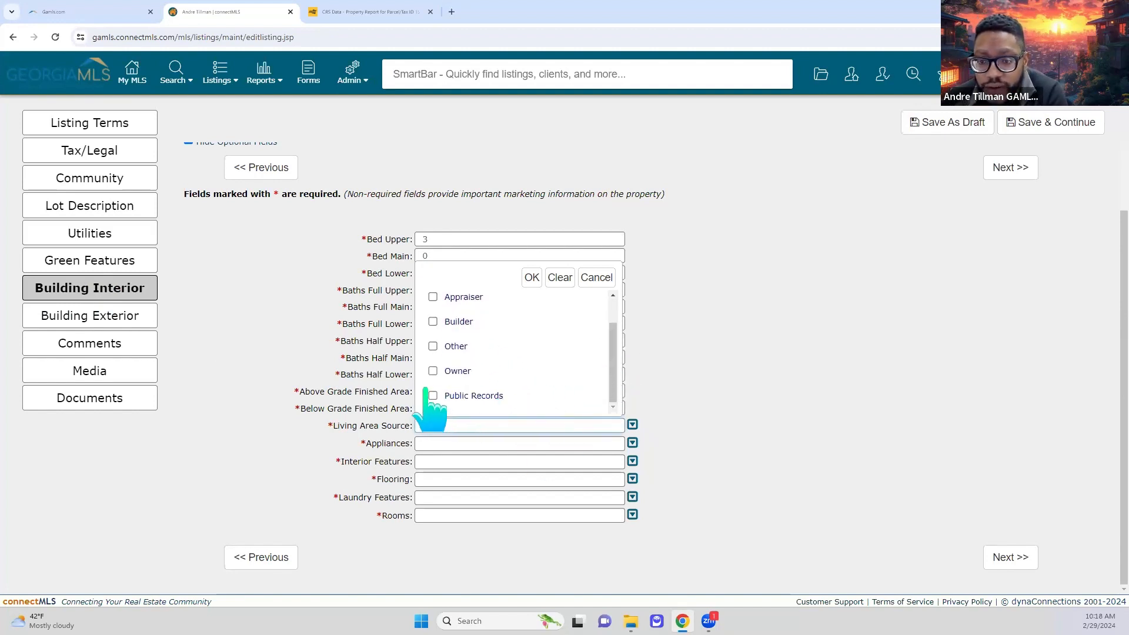
{"action": "left_click", "coordinate": [433, 297]}
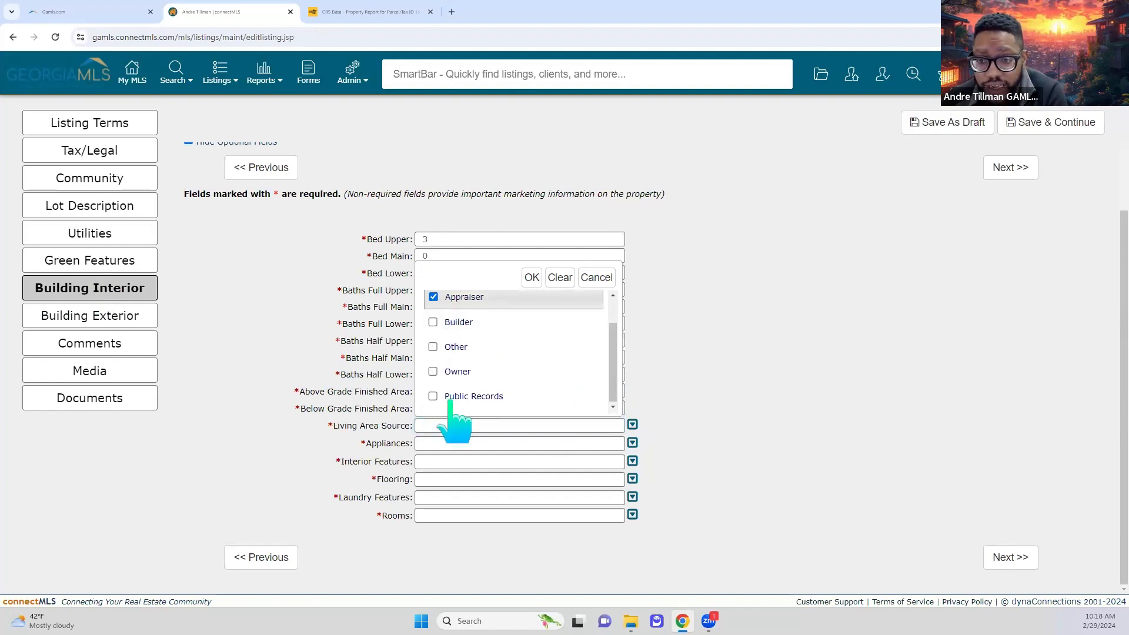
{"action": "left_click", "coordinate": [435, 323]}
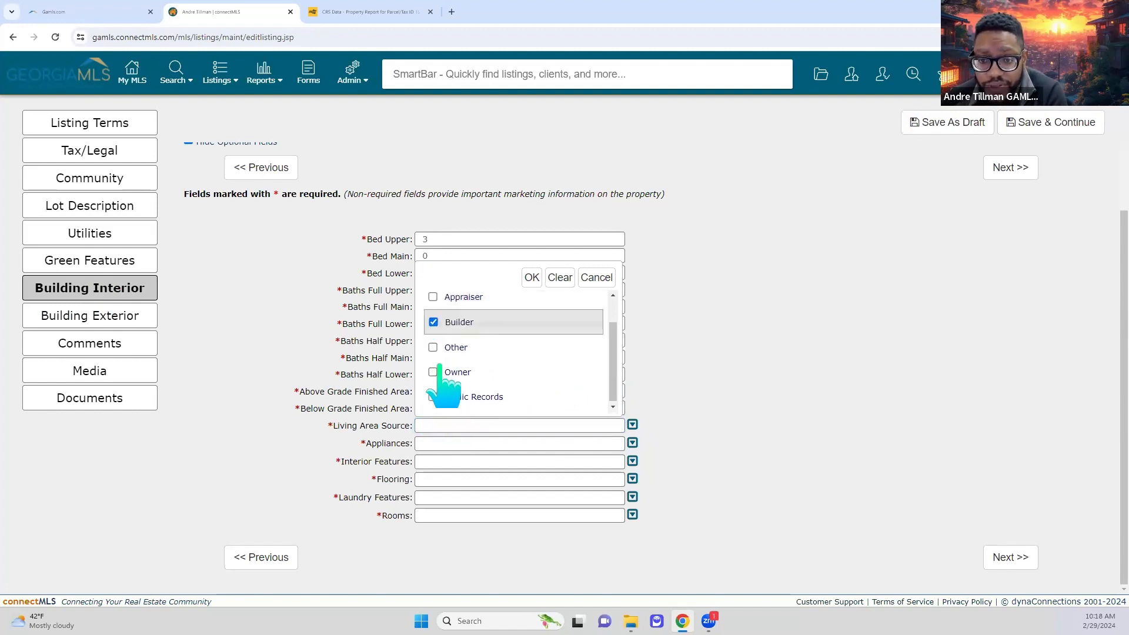
{"action": "left_click", "coordinate": [435, 397]}
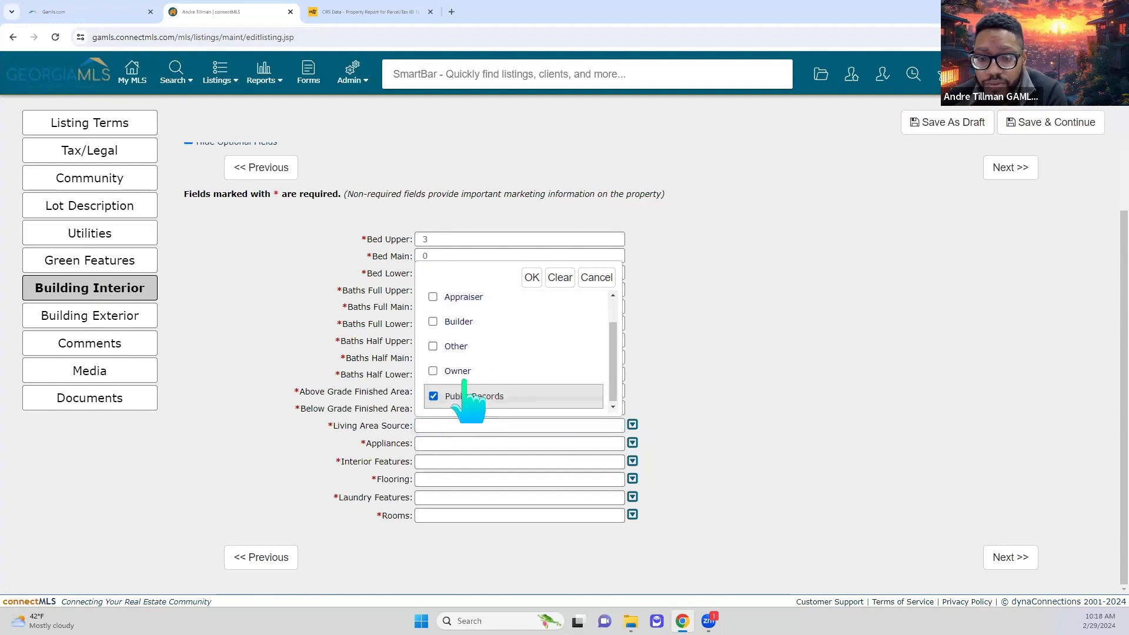
{"action": "left_click", "coordinate": [531, 278]}
- Select Dryer, Ice Maker and Microwave as the appliances
{"action": "left_click", "coordinate": [632, 442]}
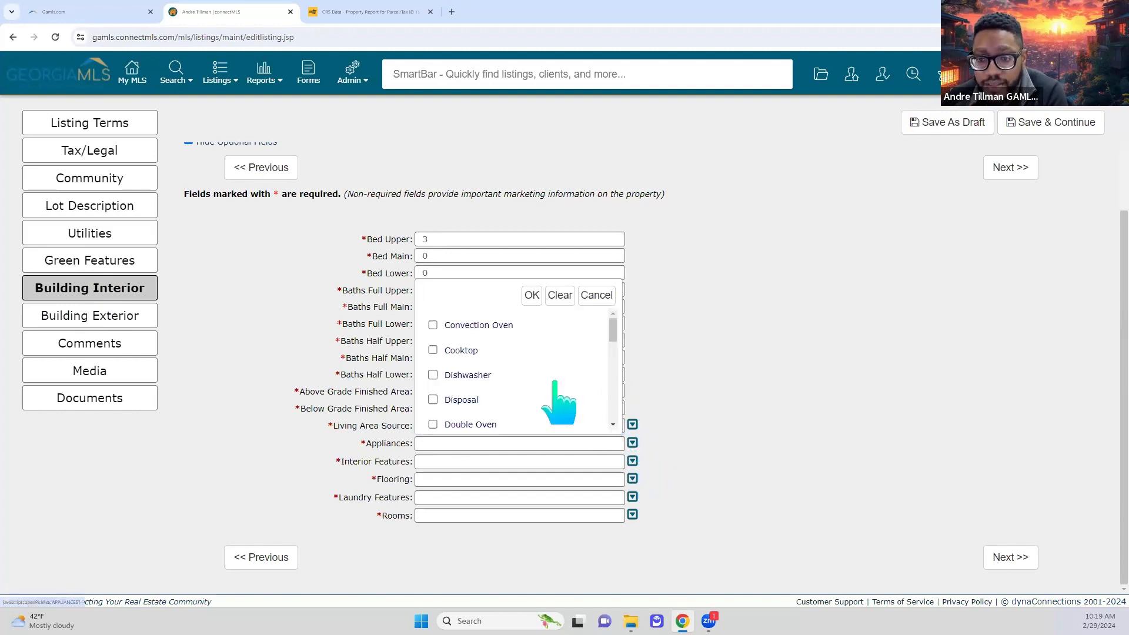
{"action": "scroll", "coordinate": [554, 384], "scroll_direction": "down", "scroll_amount": 3}
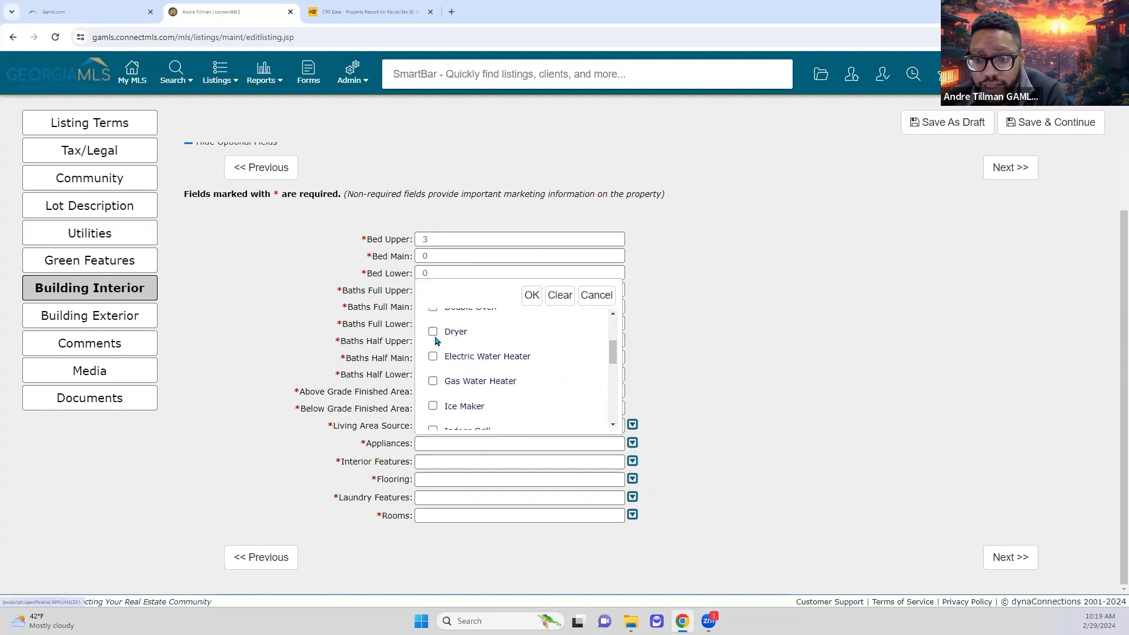
{"action": "left_click", "coordinate": [433, 332]}
{"action": "scroll", "coordinate": [483, 389], "scroll_direction": "down", "scroll_amount": 1}
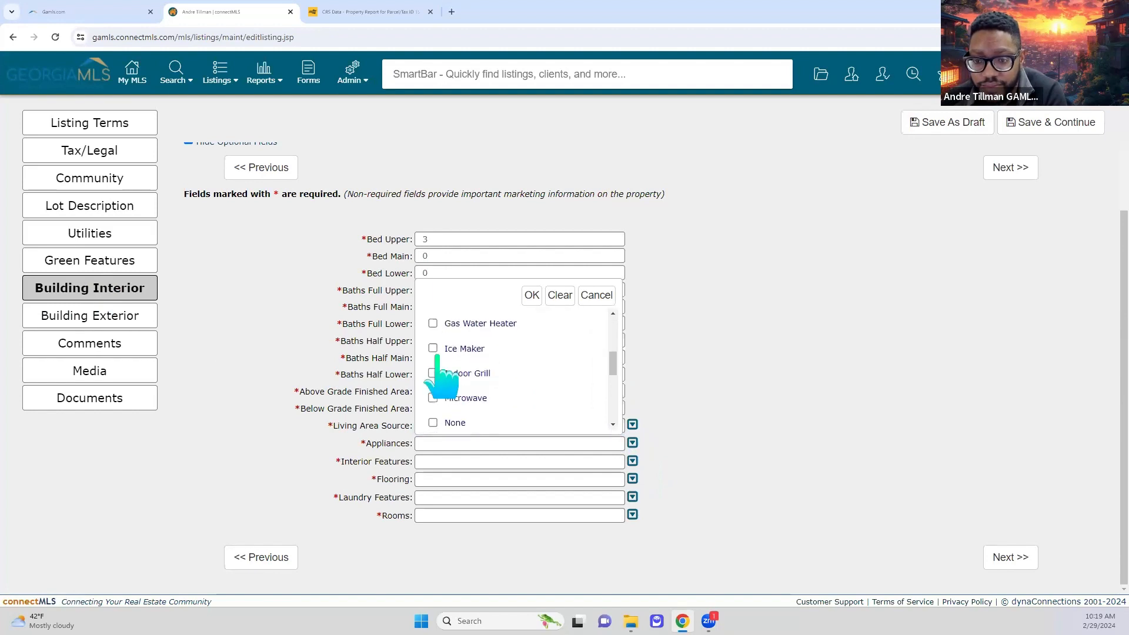
{"action": "left_click", "coordinate": [477, 349]}
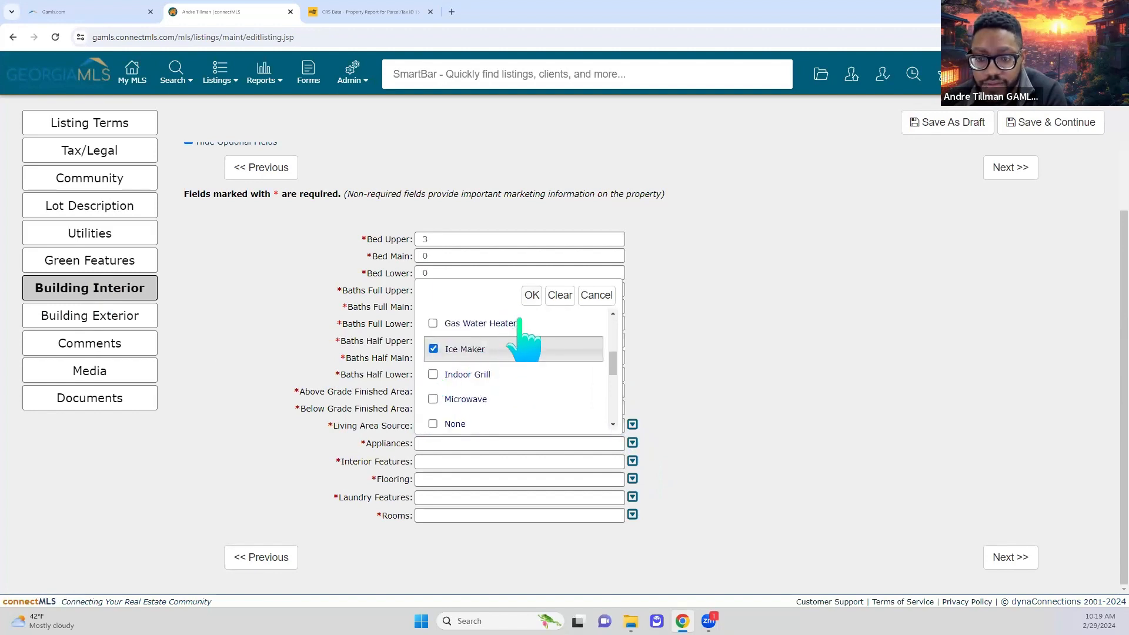
{"action": "left_click", "coordinate": [445, 398]}
{"action": "left_click", "coordinate": [531, 295]}
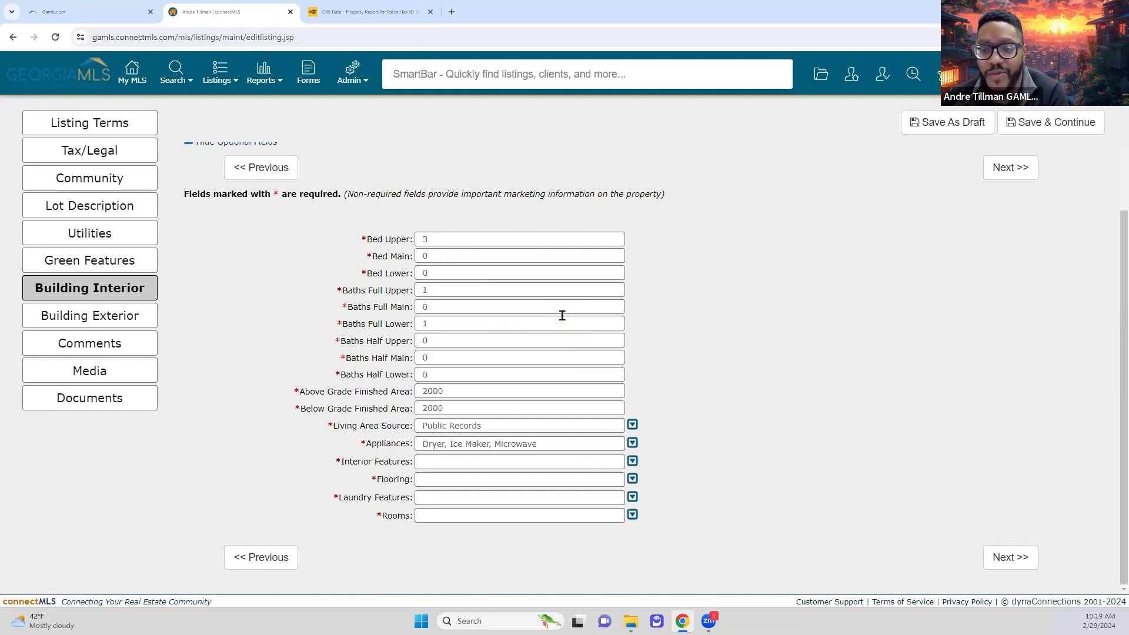
- Choose Bookcases, Attic Expandable and Beamed Ceilings as interior features
{"action": "left_click", "coordinate": [632, 461]}
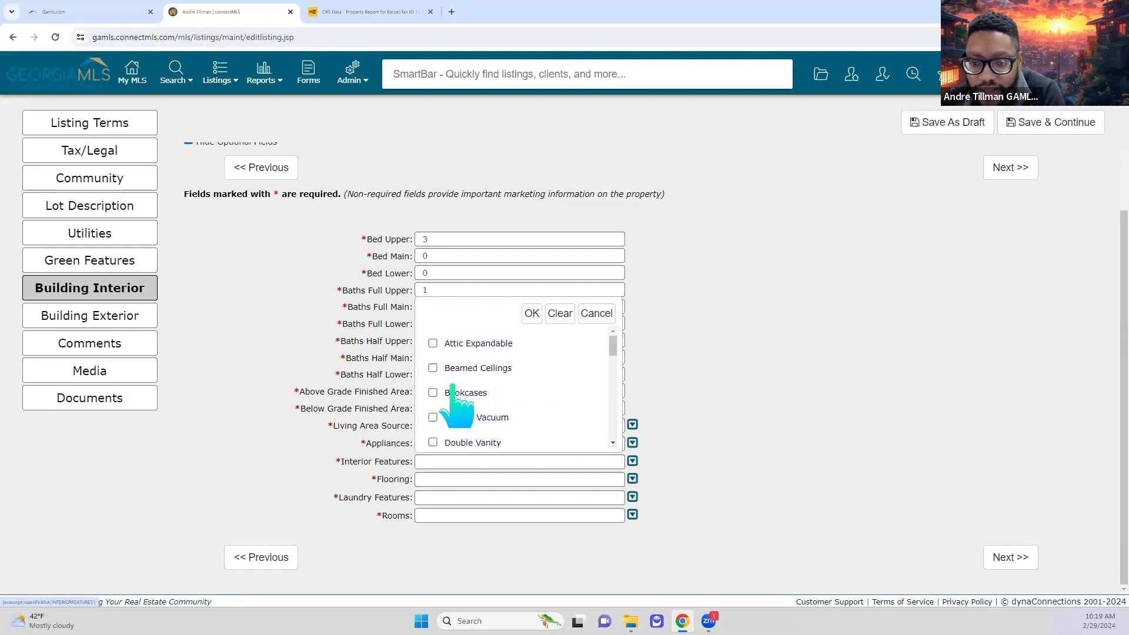
{"action": "left_click", "coordinate": [432, 392]}
{"action": "left_click", "coordinate": [434, 344]}
{"action": "left_click", "coordinate": [453, 369]}
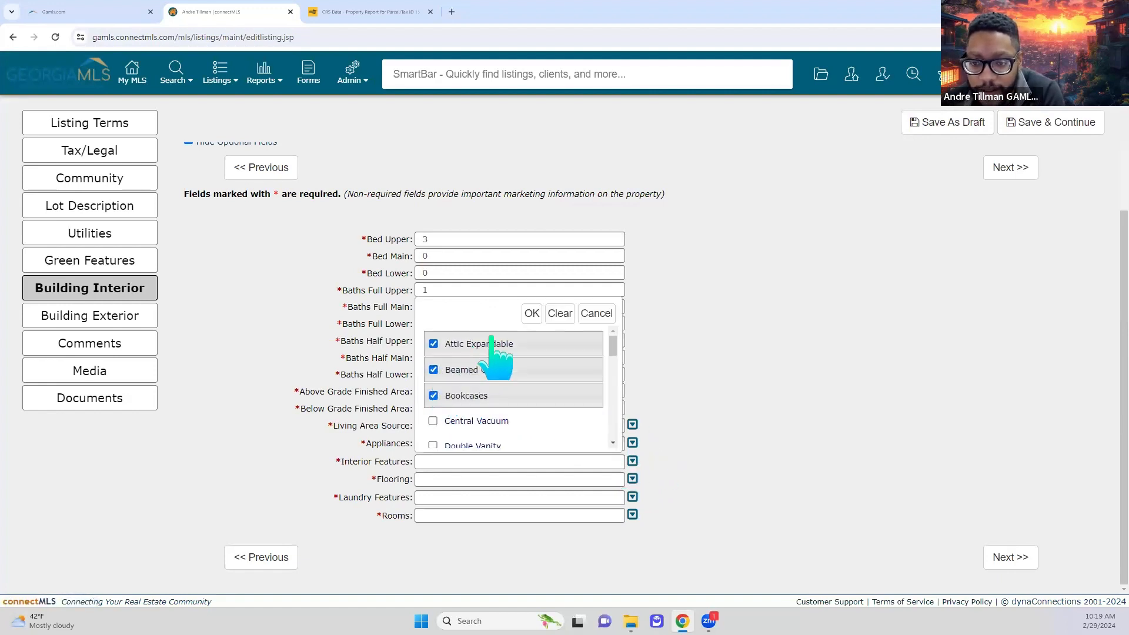
{"action": "scroll", "coordinate": [549, 418], "scroll_direction": "down", "scroll_amount": 5}
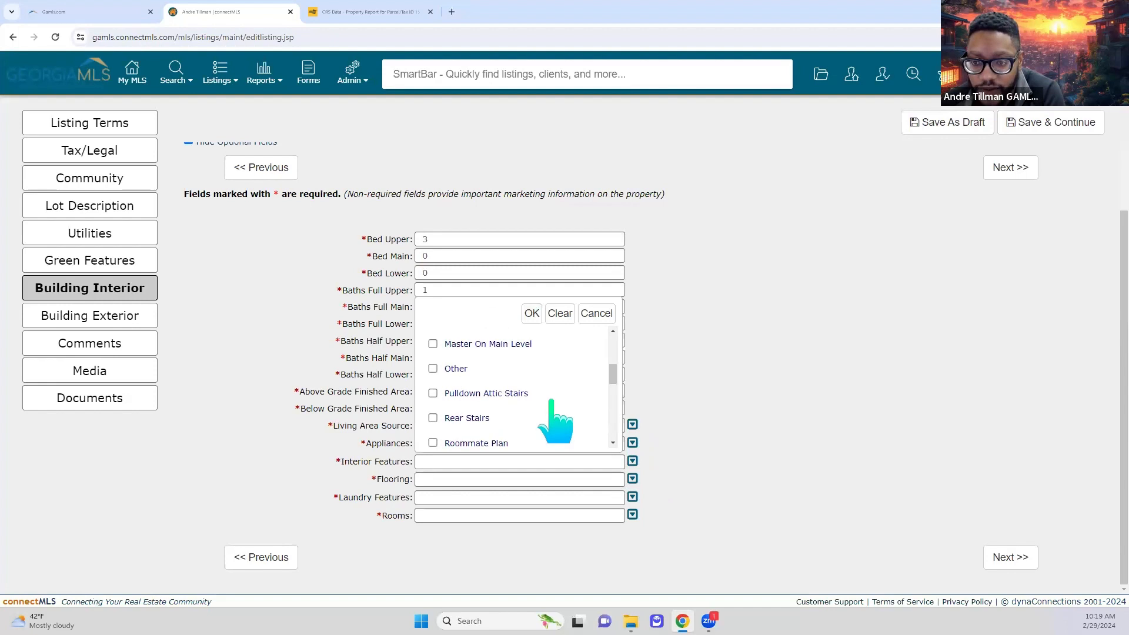
{"action": "left_click", "coordinate": [532, 313]}
- Set the flooring to Hardwood and Stone
{"action": "left_click", "coordinate": [632, 479]}
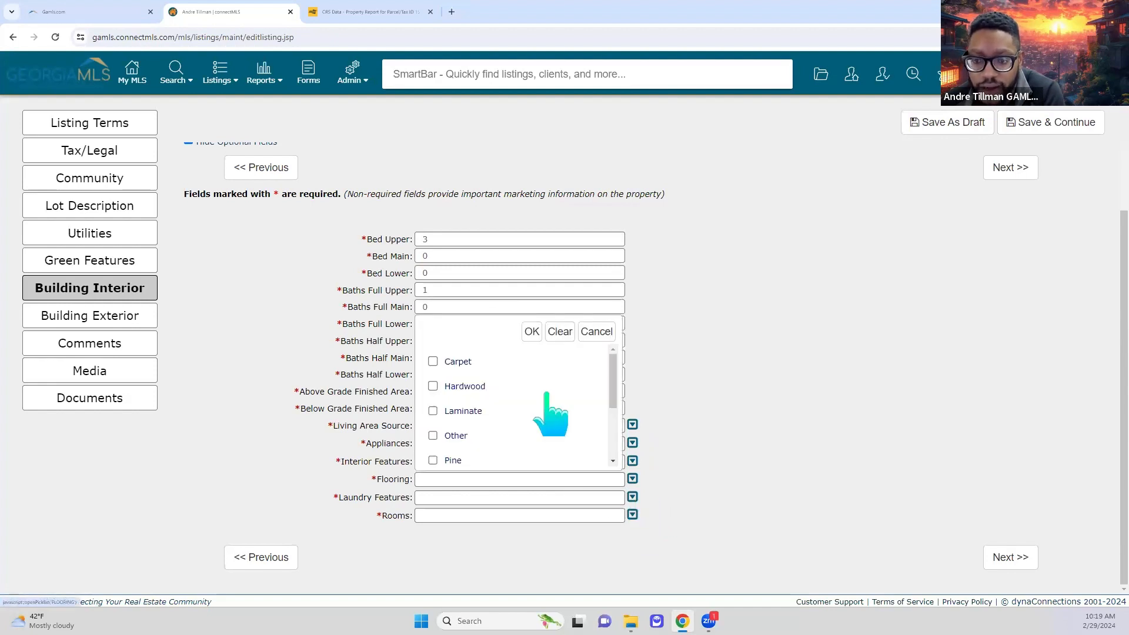
{"action": "scroll", "coordinate": [544, 412], "scroll_direction": "down", "scroll_amount": 3}
{"action": "left_click", "coordinate": [173, 73]}
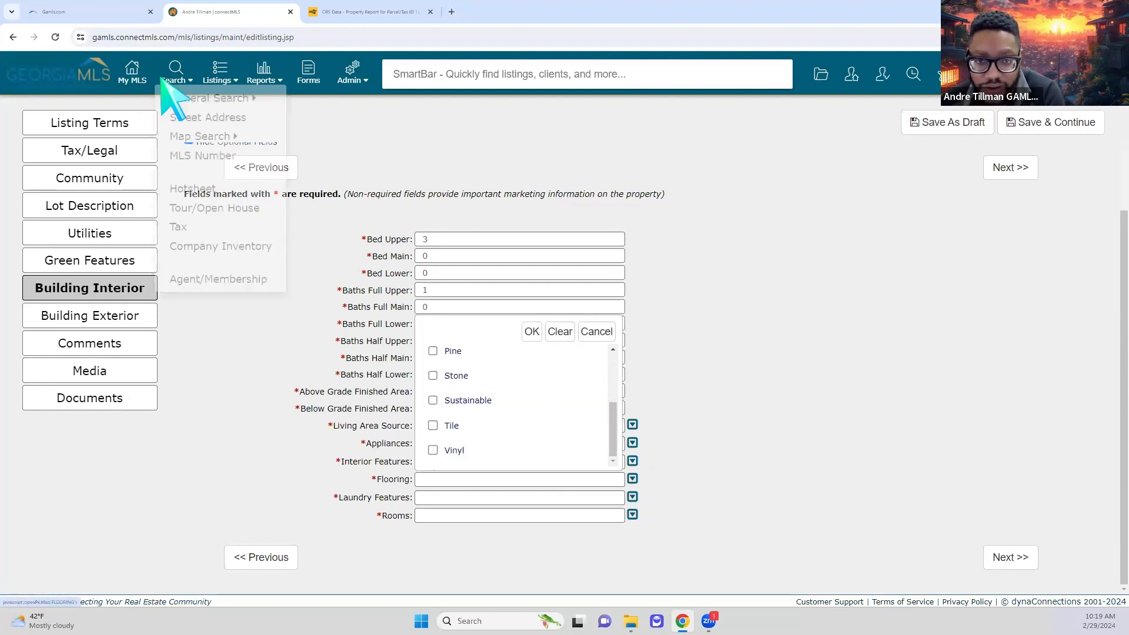
{"action": "scroll", "coordinate": [539, 444], "scroll_direction": "up", "scroll_amount": 3}
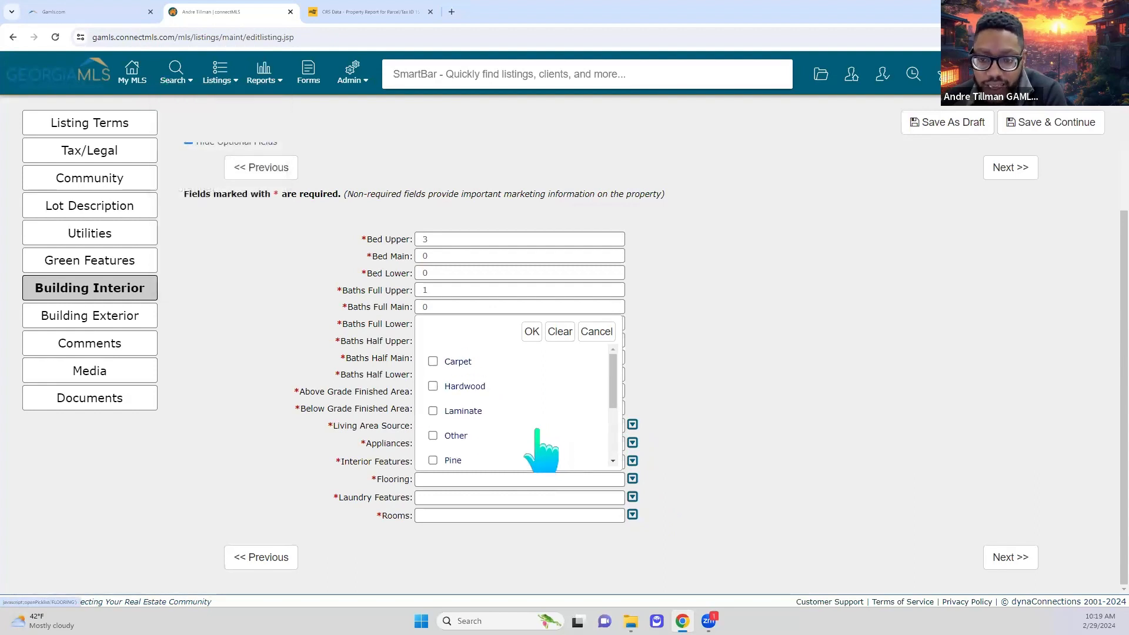
{"action": "left_click", "coordinate": [436, 388]}
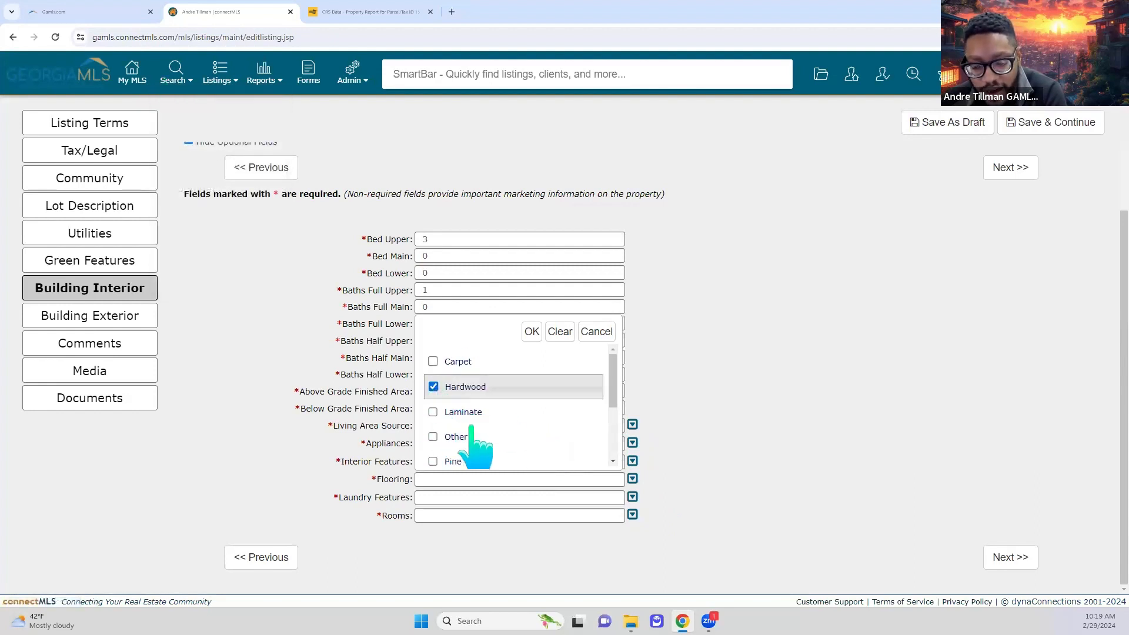
{"action": "scroll", "coordinate": [457, 435], "scroll_direction": "down", "scroll_amount": 2}
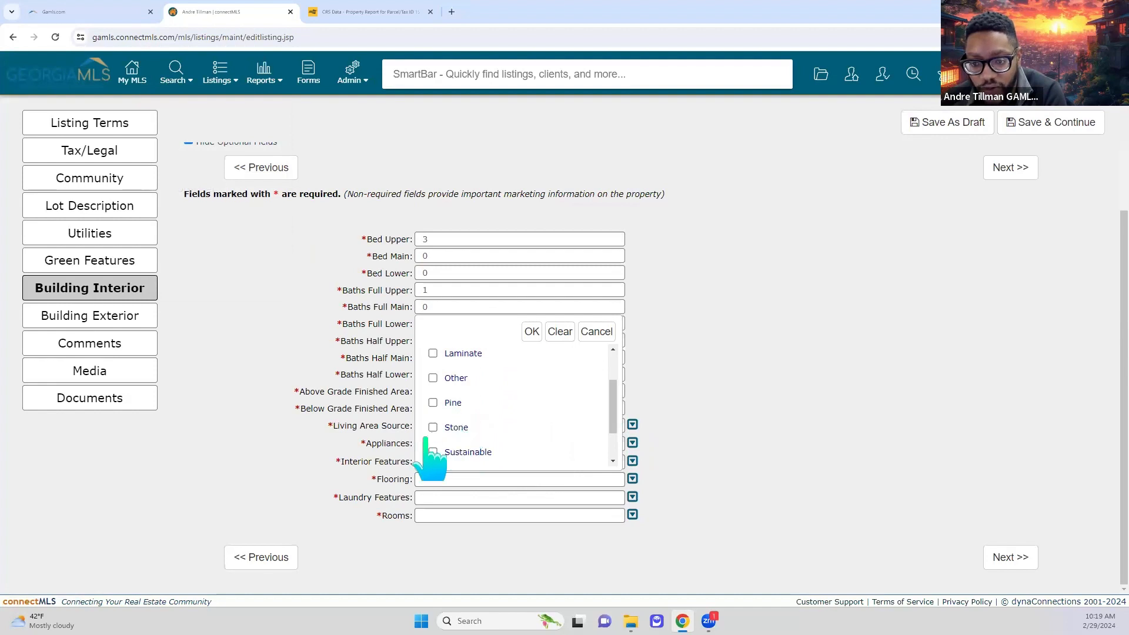
{"action": "scroll", "coordinate": [450, 435], "scroll_direction": "down", "scroll_amount": 2}
{"action": "left_click", "coordinate": [433, 375]}
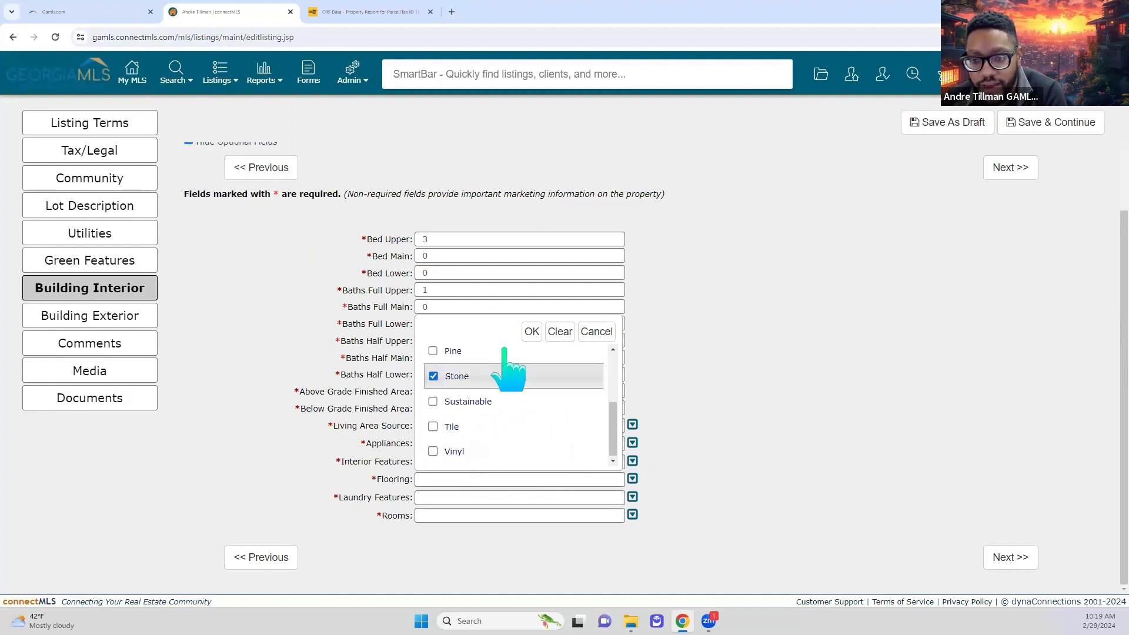
{"action": "left_click", "coordinate": [531, 330]}
- Set the laundry location to In Garage only
{"action": "left_click", "coordinate": [632, 496]}
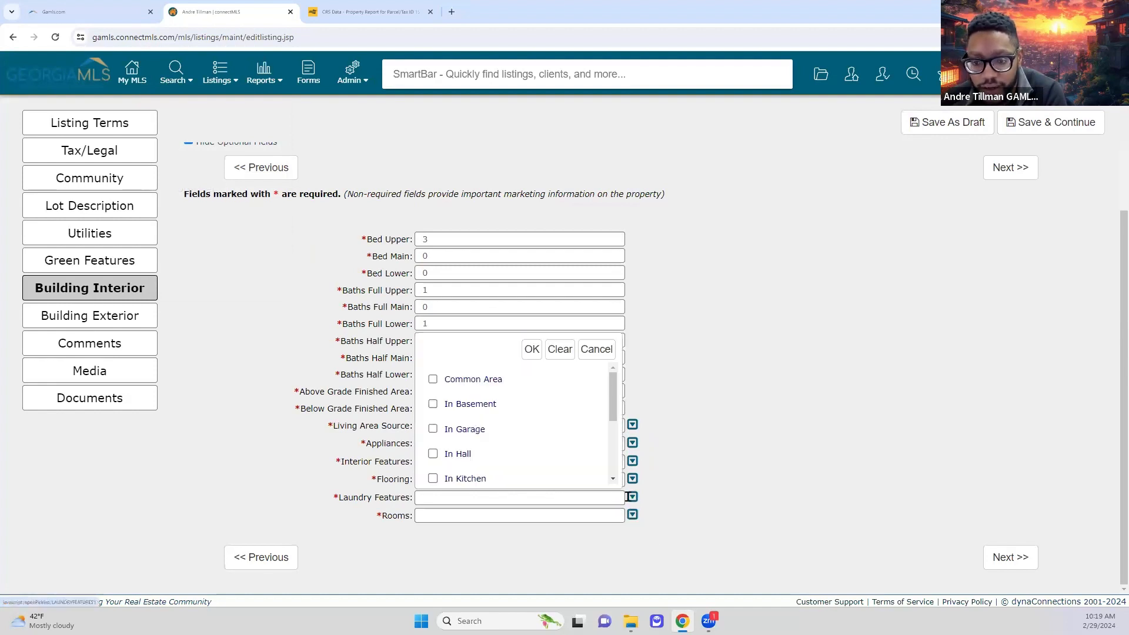
{"action": "left_click", "coordinate": [459, 429]}
{"action": "left_click", "coordinate": [482, 455]}
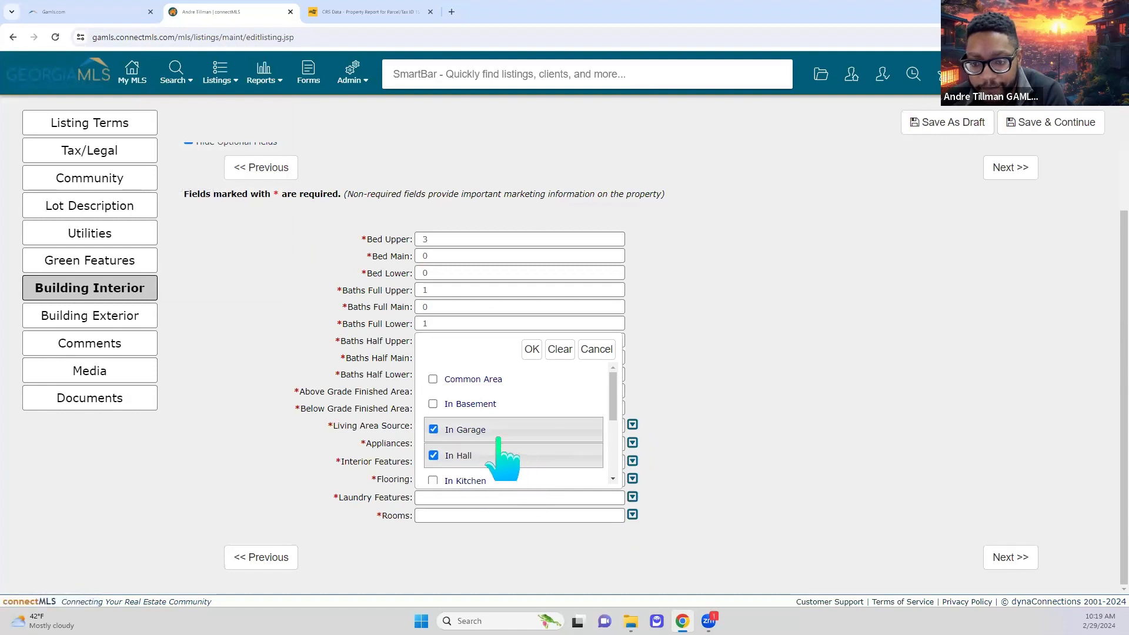
{"action": "left_click", "coordinate": [491, 456]}
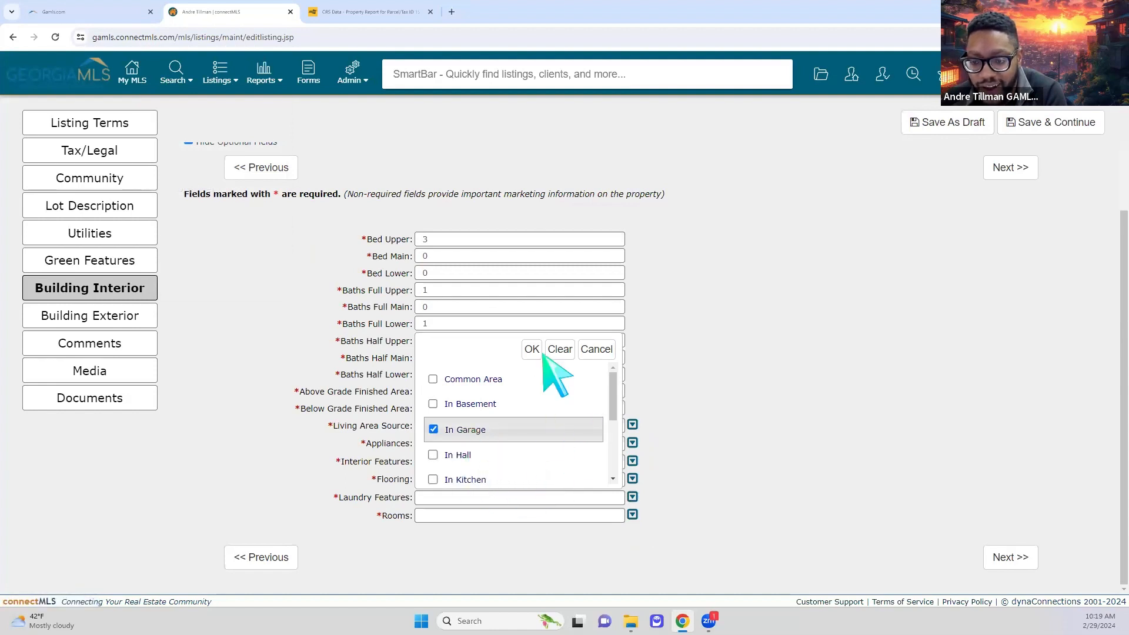
{"action": "left_click", "coordinate": [532, 349]}
- Add Bonus Room, Foyer and Family Room to the rooms, then save the interior page
{"action": "left_click", "coordinate": [632, 514]}
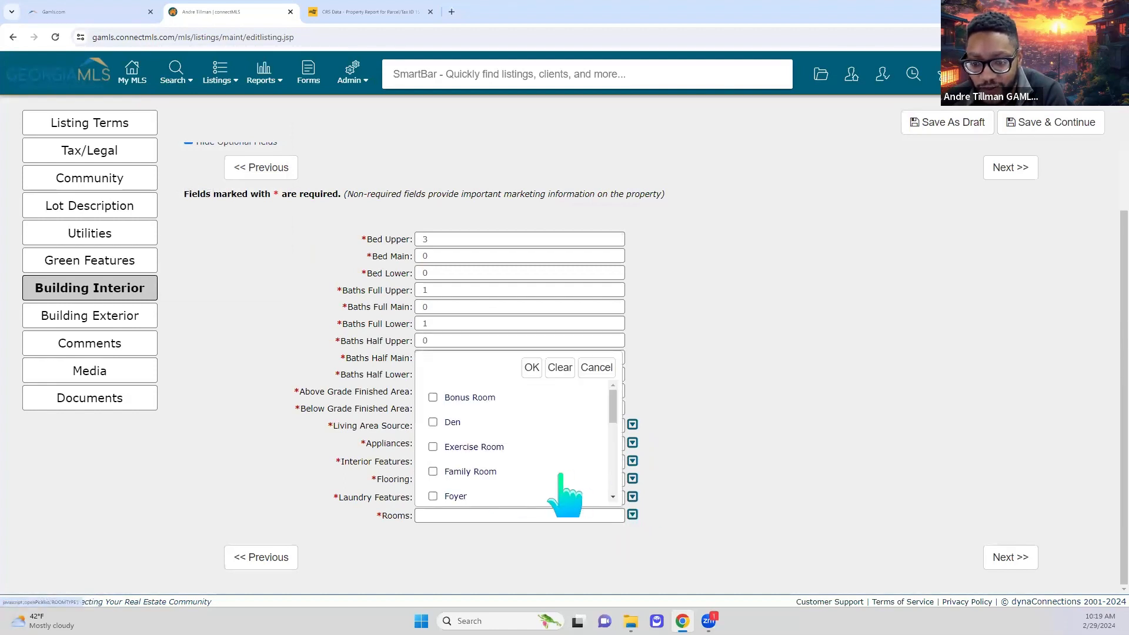
{"action": "scroll", "coordinate": [518, 478], "scroll_direction": "down", "scroll_amount": 2}
{"action": "scroll", "coordinate": [464, 453], "scroll_direction": "up", "scroll_amount": 2}
{"action": "left_click", "coordinate": [436, 397]}
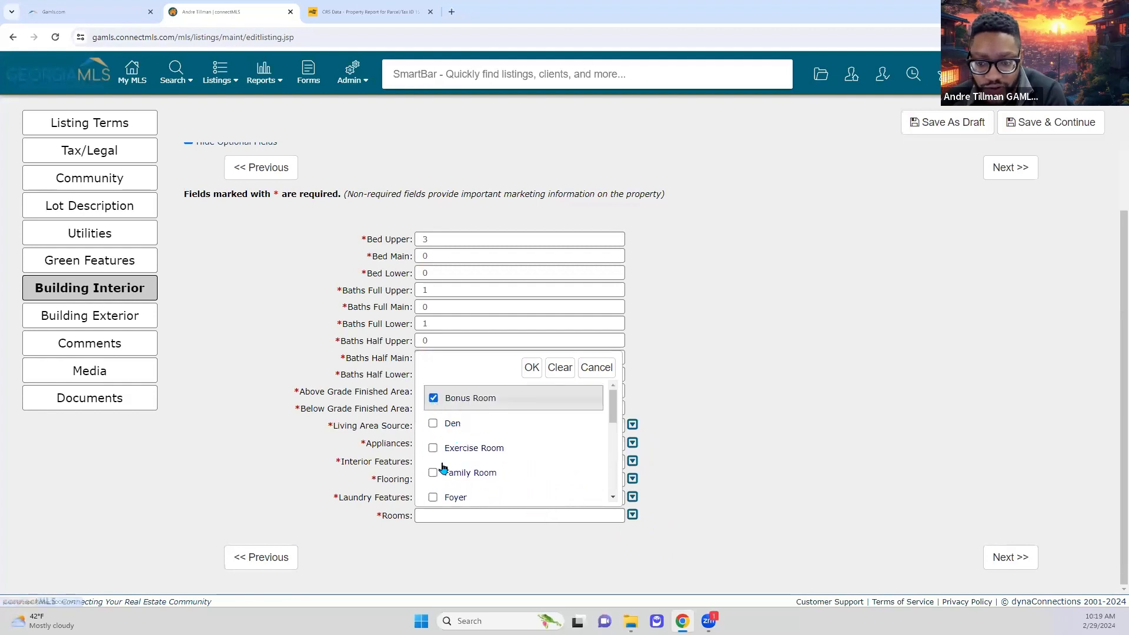
{"action": "left_click", "coordinate": [433, 498]}
{"action": "left_click", "coordinate": [441, 474]}
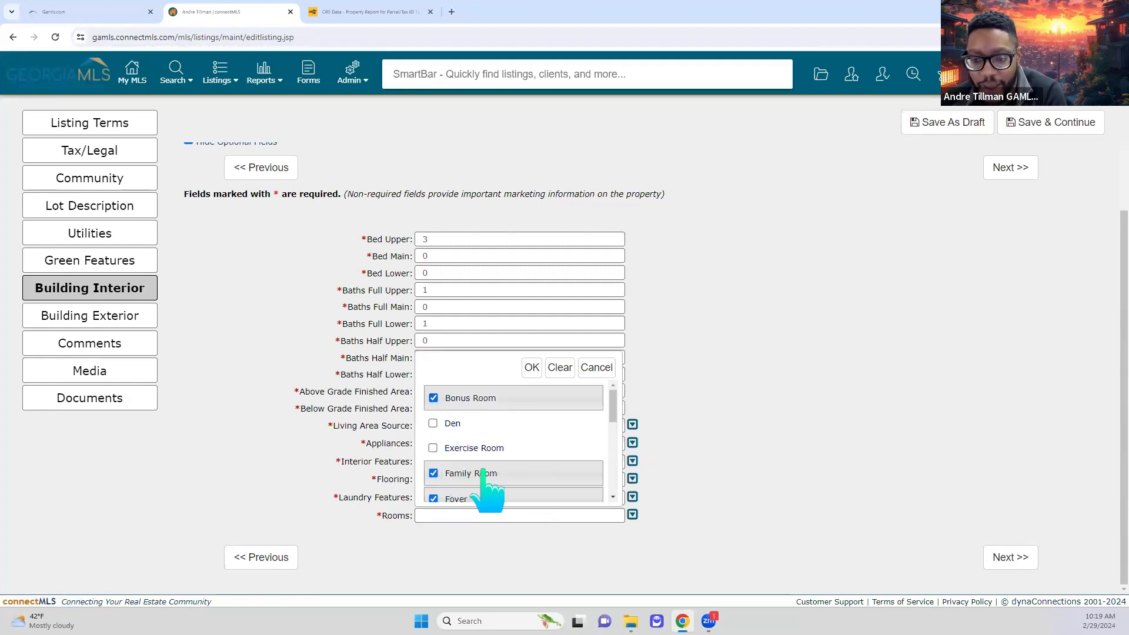
{"action": "left_click", "coordinate": [532, 367]}
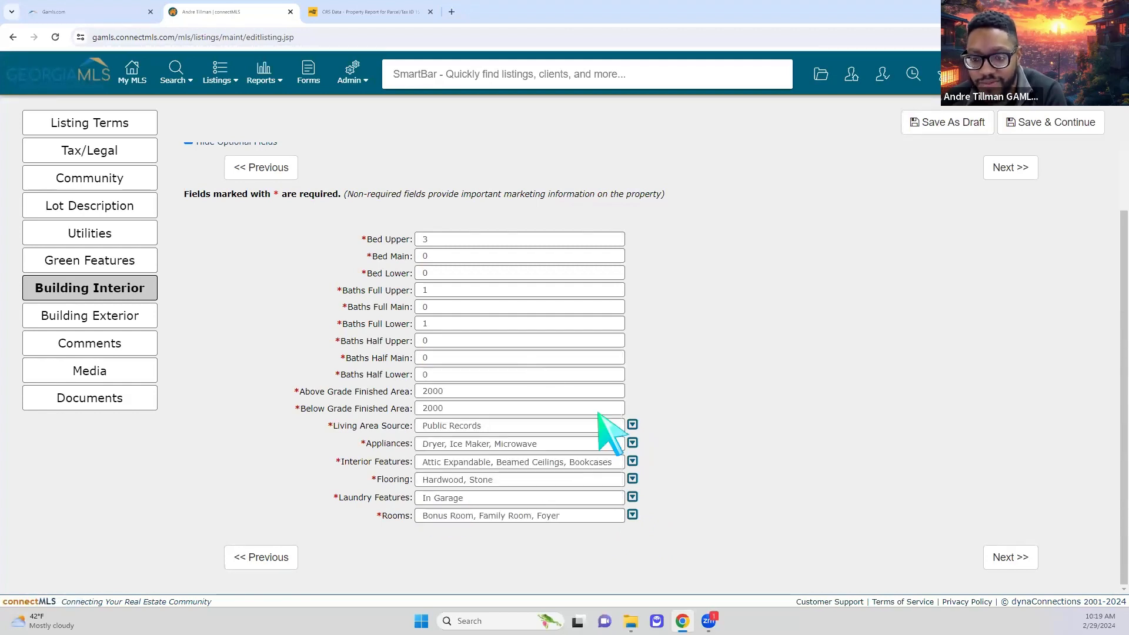
{"action": "left_click", "coordinate": [1008, 557]}
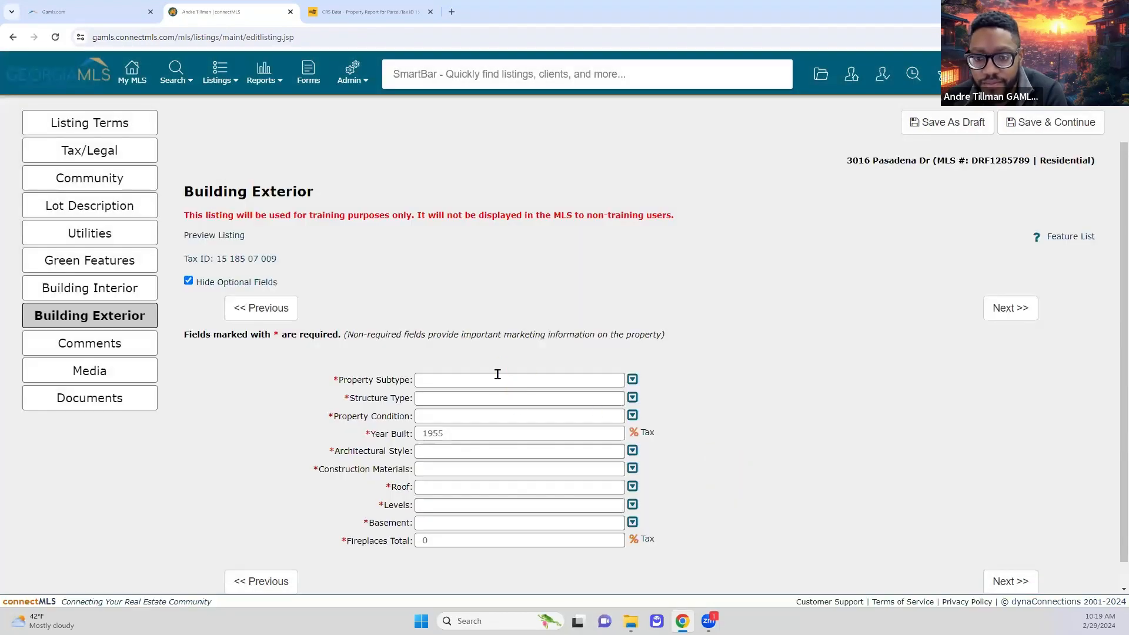
- Set Property Subtype to Single Family Residence and Structure Type to House
{"action": "left_click", "coordinate": [497, 375]}
{"action": "left_click", "coordinate": [512, 435]}
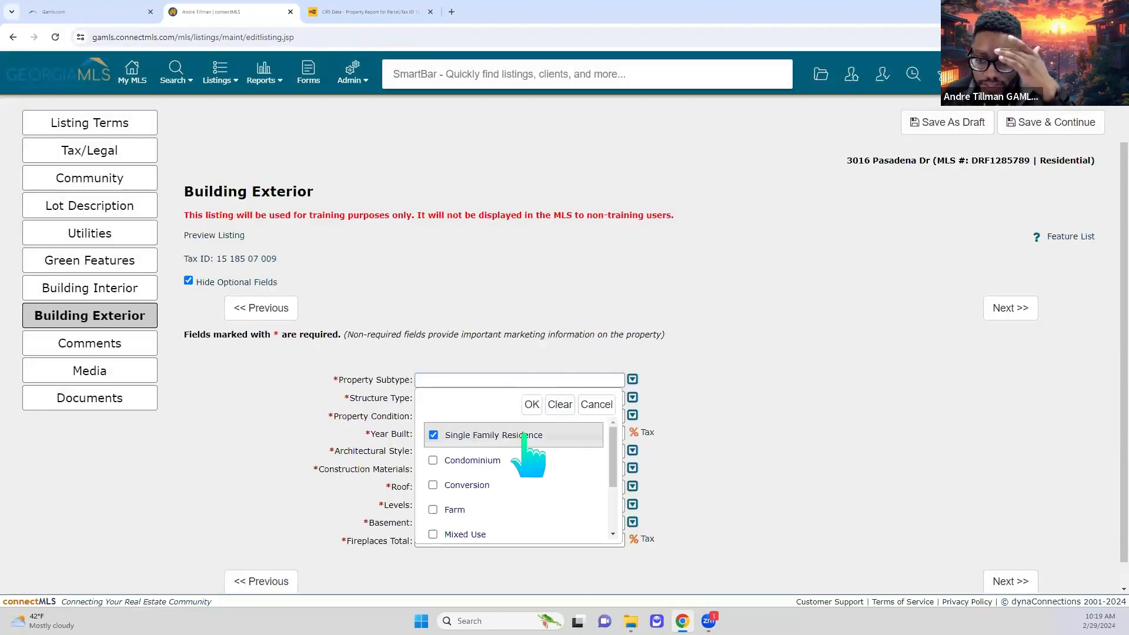
{"action": "left_click", "coordinate": [532, 405]}
{"action": "left_click", "coordinate": [525, 398]}
{"action": "scroll", "coordinate": [523, 492], "scroll_direction": "down", "scroll_amount": 2}
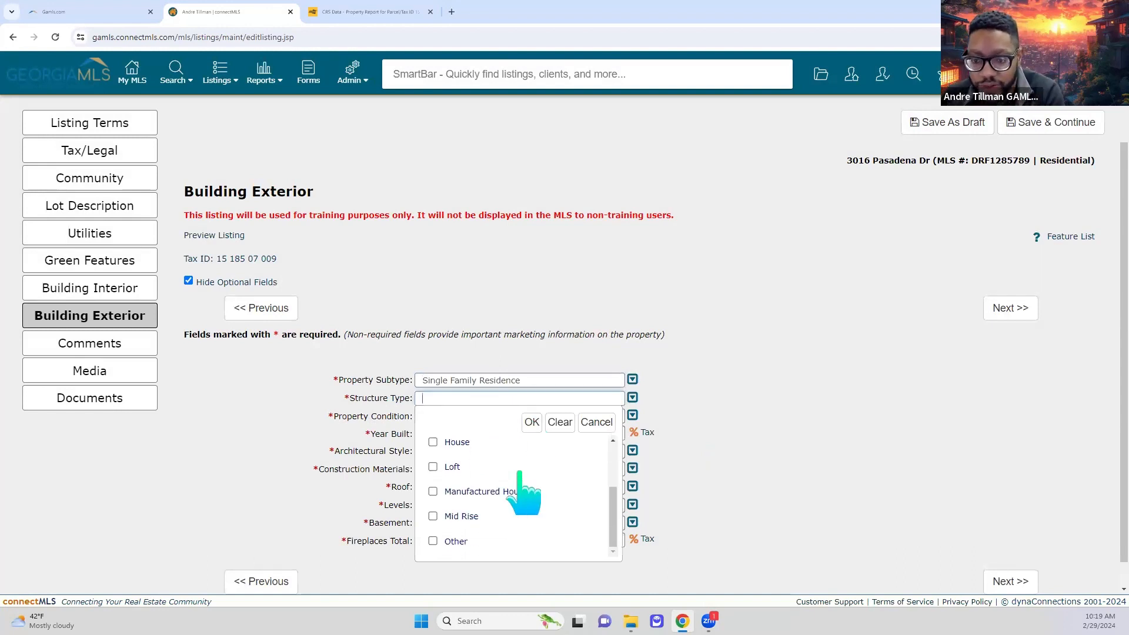
{"action": "scroll", "coordinate": [482, 517], "scroll_direction": "up", "scroll_amount": 2}
{"action": "left_click", "coordinate": [529, 501]}
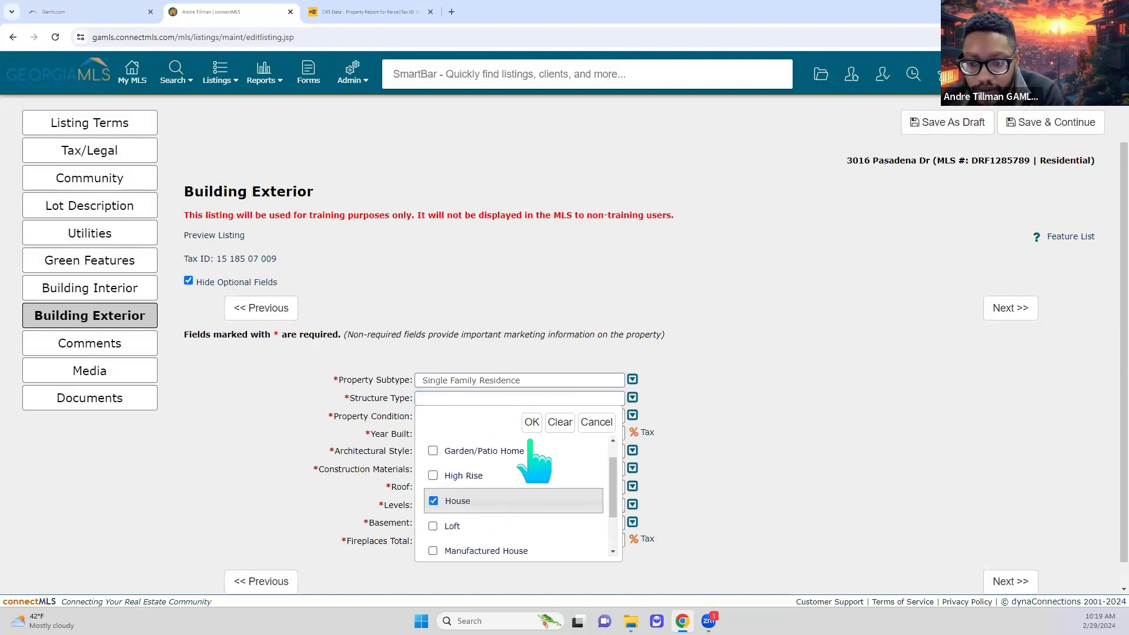
{"action": "left_click", "coordinate": [529, 422]}
- Mark the property as New Construction and change Year Built from 1955 to 2029
{"action": "left_click", "coordinate": [524, 418]}
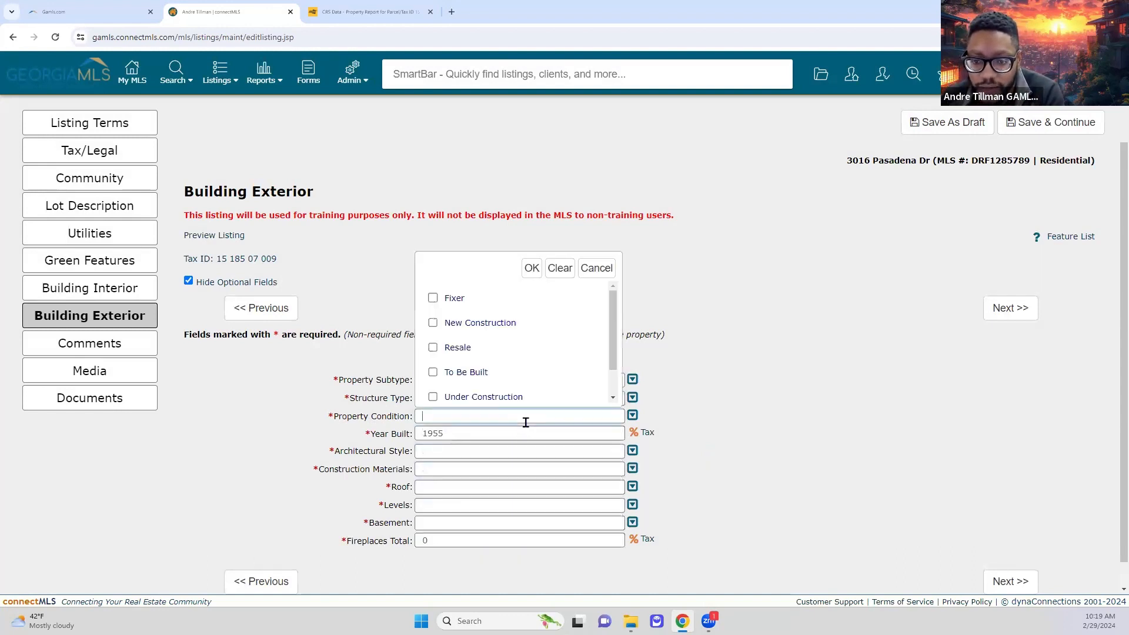
{"action": "left_click", "coordinate": [434, 323]}
{"action": "left_click", "coordinate": [532, 268]}
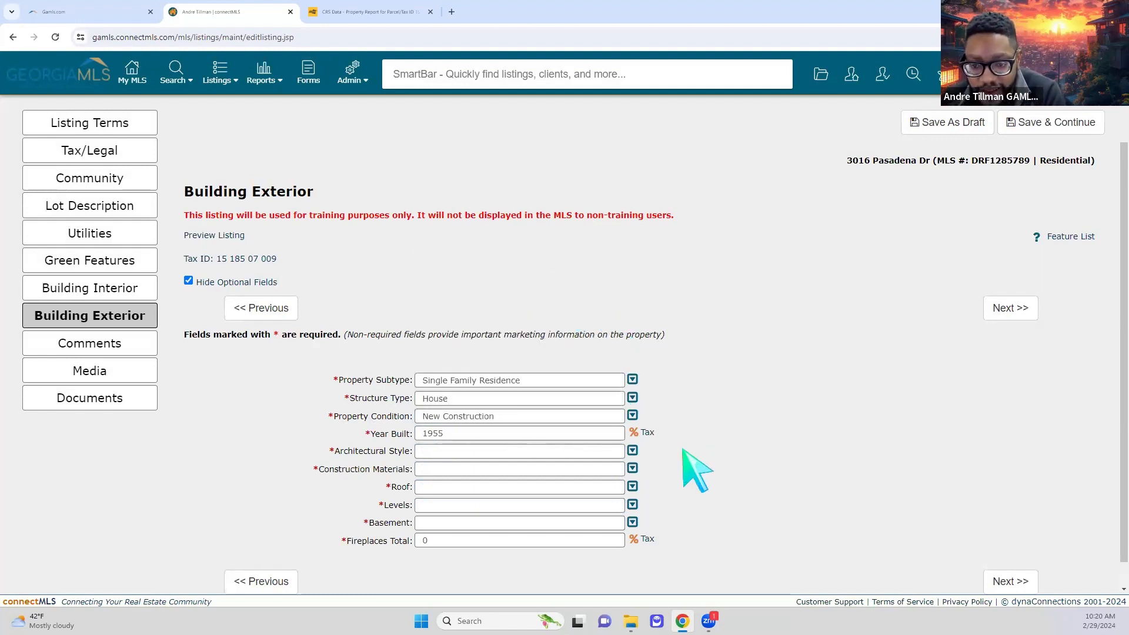
{"action": "double_click", "coordinate": [504, 432]}
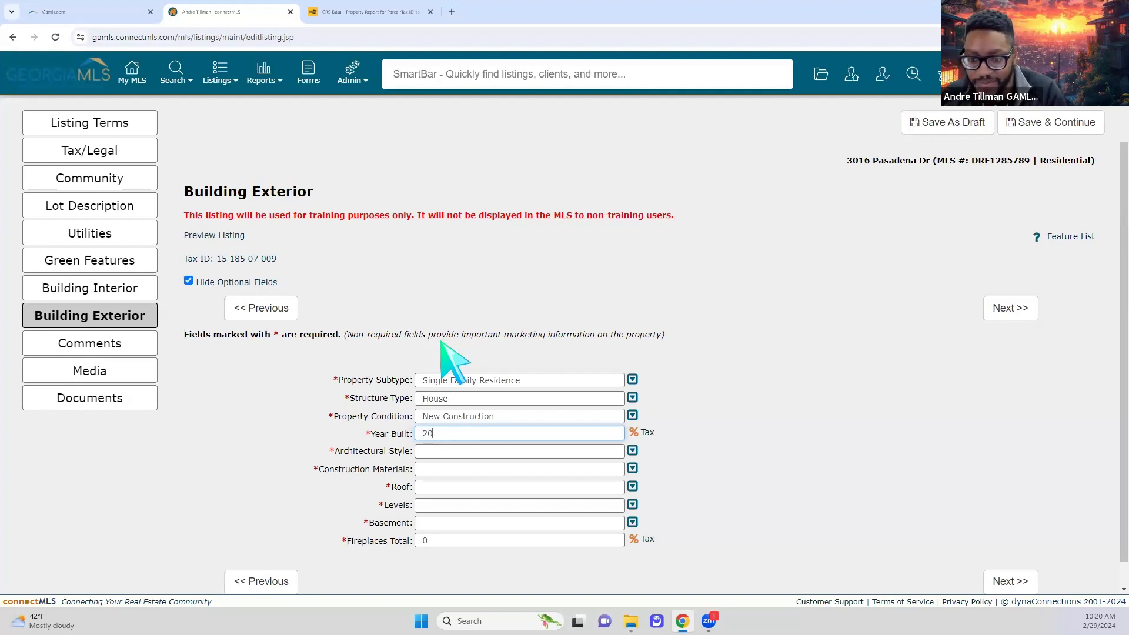
{"action": "key", "text": "BackSpace"}
{"action": "type", "text": "9"}
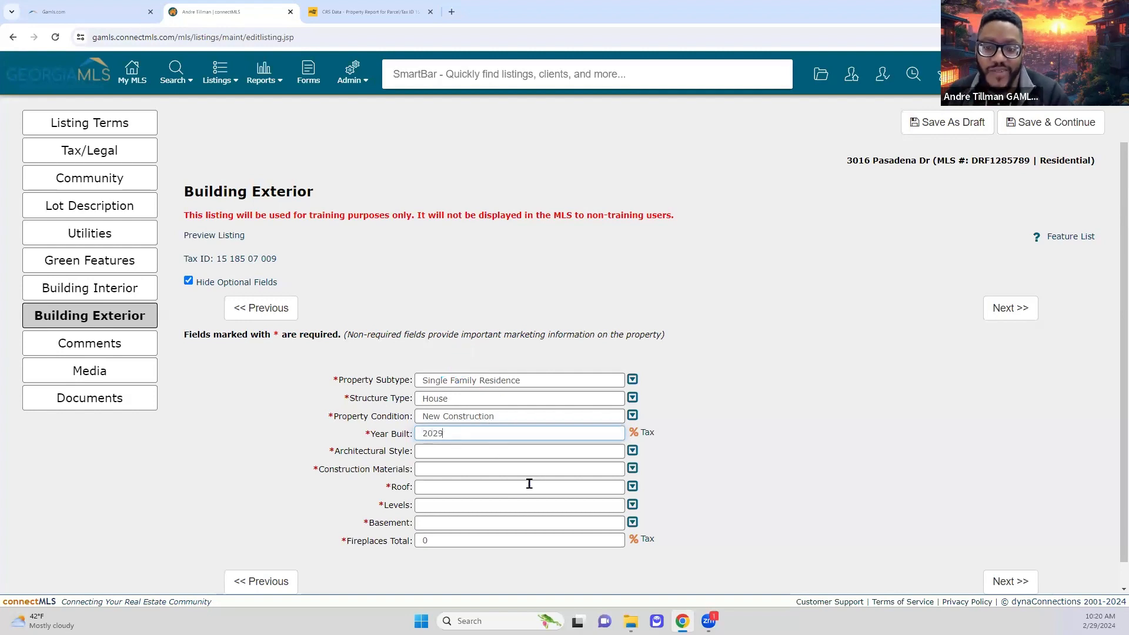
{"action": "left_click", "coordinate": [792, 490]}
- Set the Architectural Style to Traditional
{"action": "left_click", "coordinate": [606, 452]}
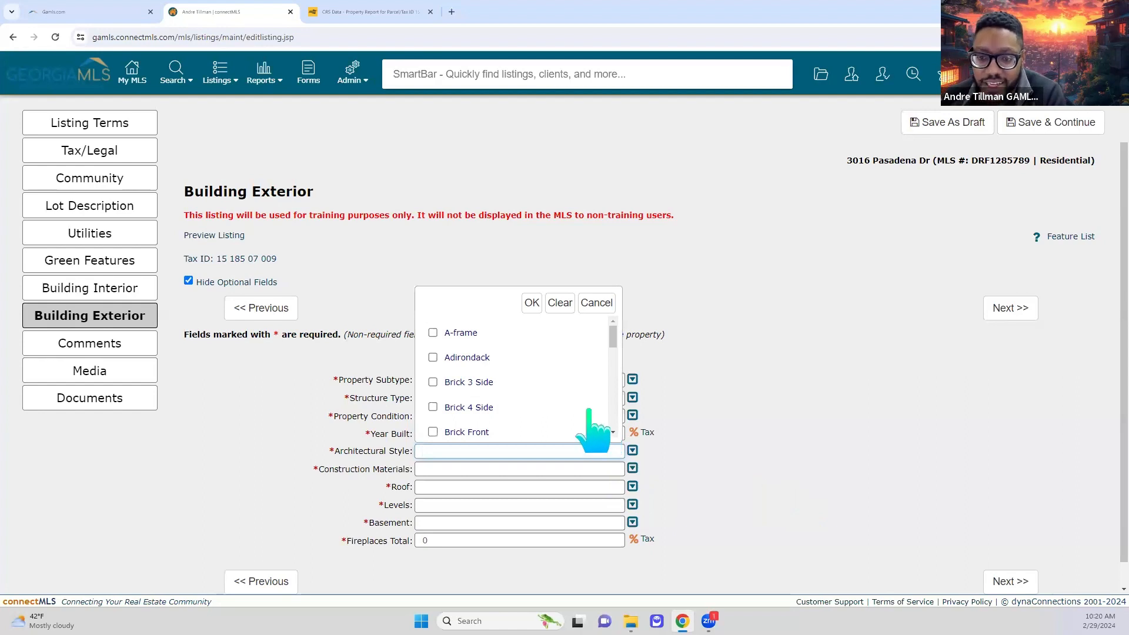
{"action": "scroll", "coordinate": [585, 388], "scroll_direction": "down", "scroll_amount": 5}
{"action": "scroll", "coordinate": [588, 412], "scroll_direction": "down", "scroll_amount": 3}
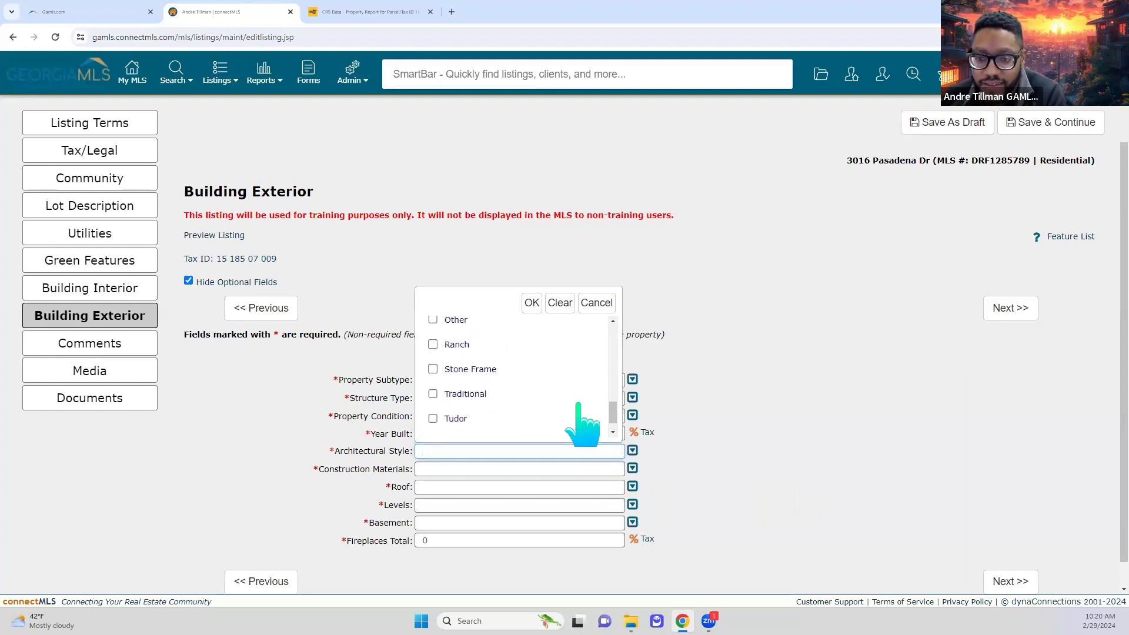
{"action": "scroll", "coordinate": [588, 411], "scroll_direction": "up", "scroll_amount": 3}
{"action": "scroll", "coordinate": [499, 406], "scroll_direction": "up", "scroll_amount": 5}
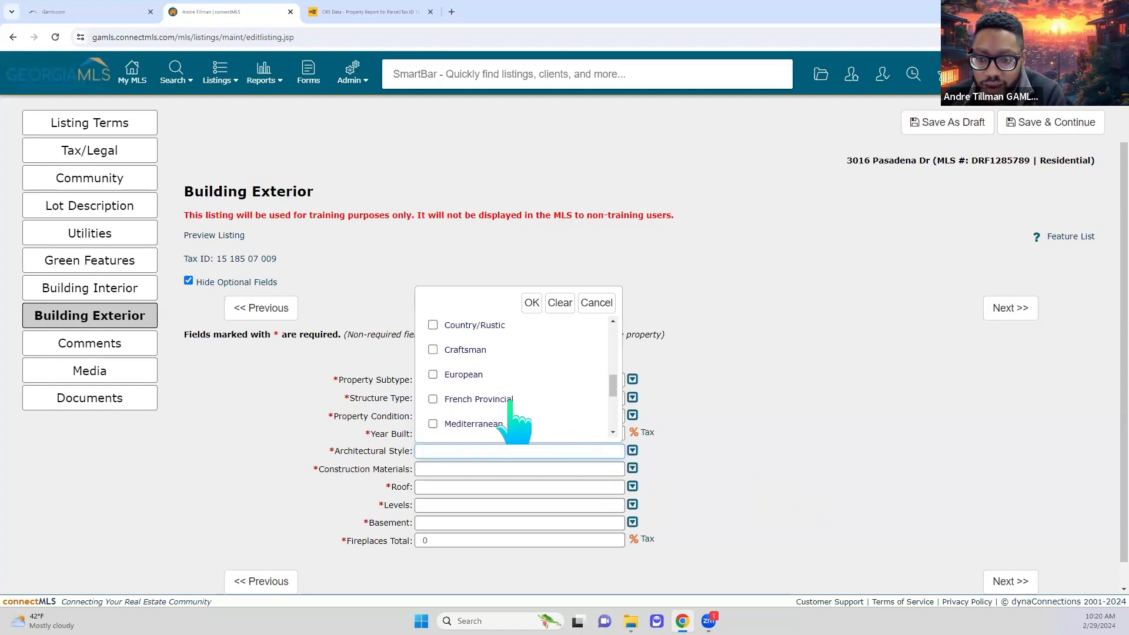
{"action": "scroll", "coordinate": [510, 412], "scroll_direction": "up", "scroll_amount": 1}
{"action": "scroll", "coordinate": [515, 365], "scroll_direction": "down", "scroll_amount": 6}
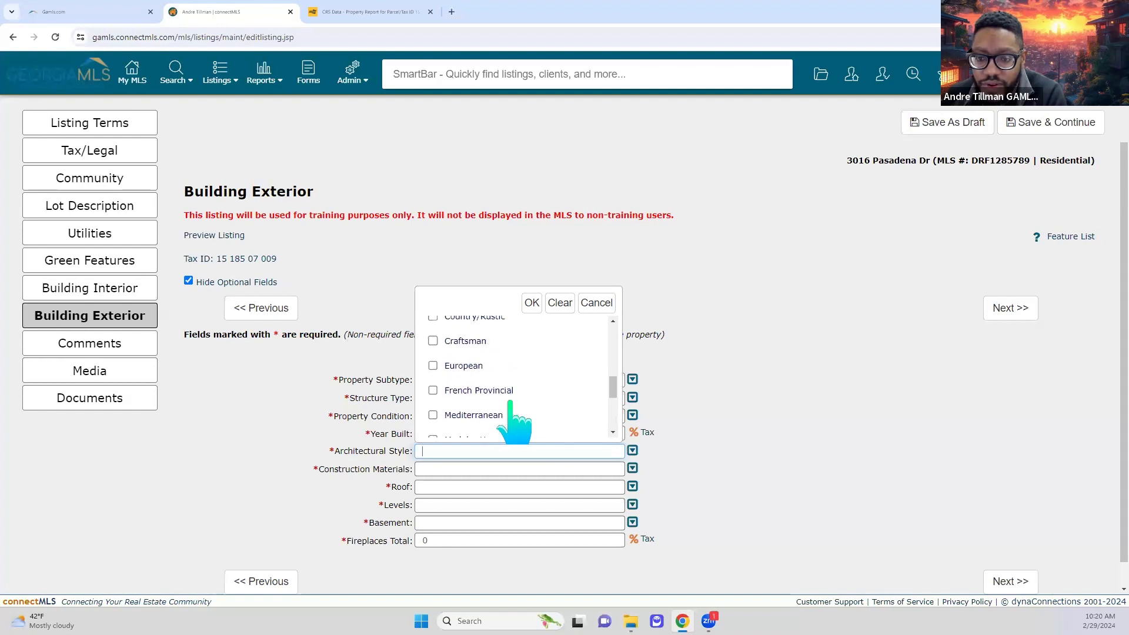
{"action": "left_click", "coordinate": [433, 372]}
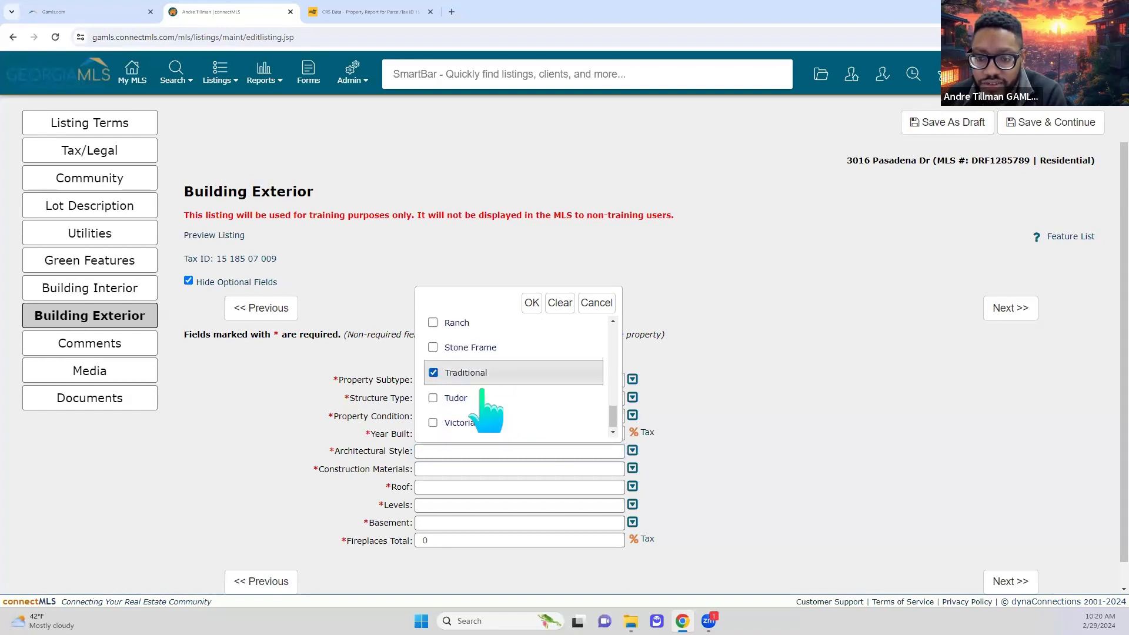
{"action": "left_click", "coordinate": [531, 302]}
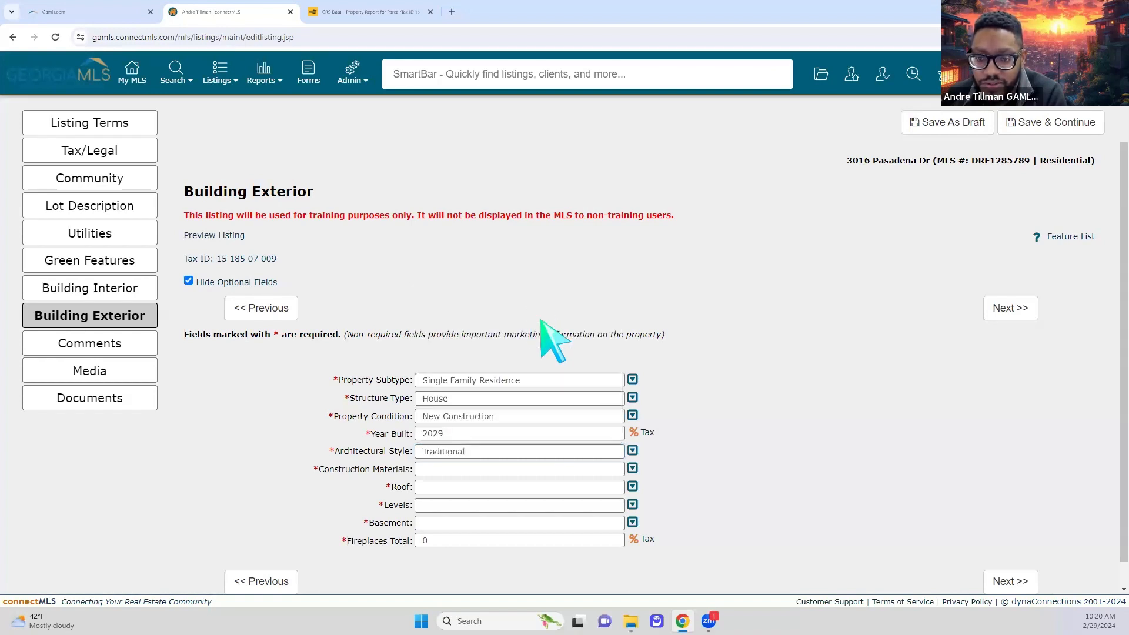
{"action": "left_click", "coordinate": [546, 469]}
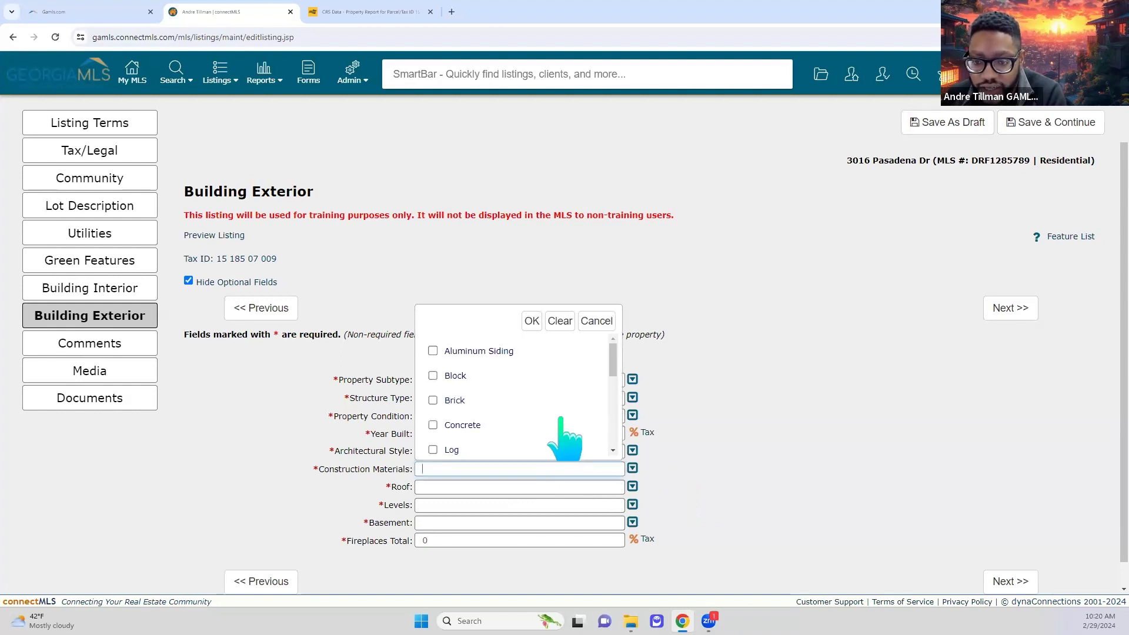
- Select Brick and Concrete as construction materials and Copper as the roof material
{"action": "left_click", "coordinate": [432, 400]}
{"action": "left_click", "coordinate": [432, 425]}
{"action": "left_click", "coordinate": [532, 321]}
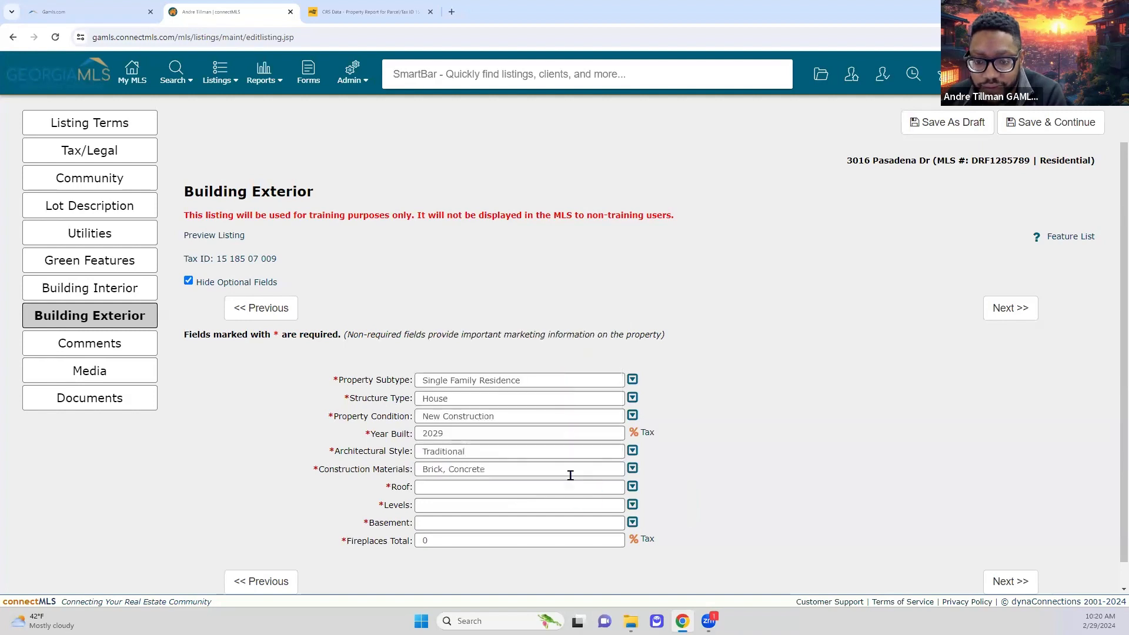
{"action": "left_click", "coordinate": [573, 487]}
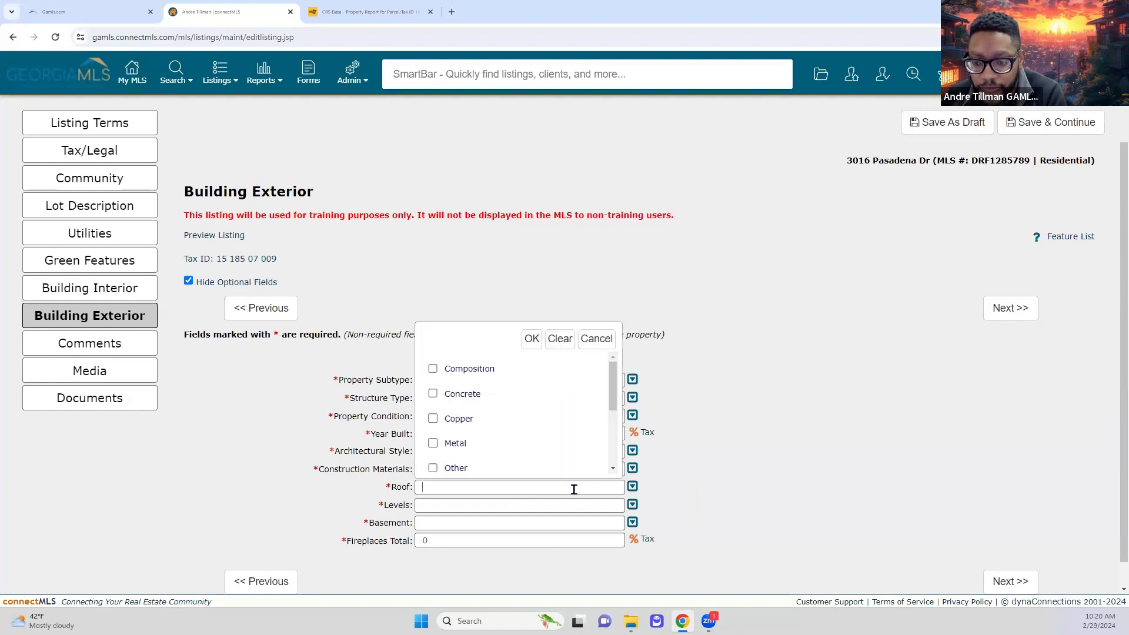
{"action": "left_click", "coordinate": [433, 369]}
{"action": "left_click", "coordinate": [465, 419]}
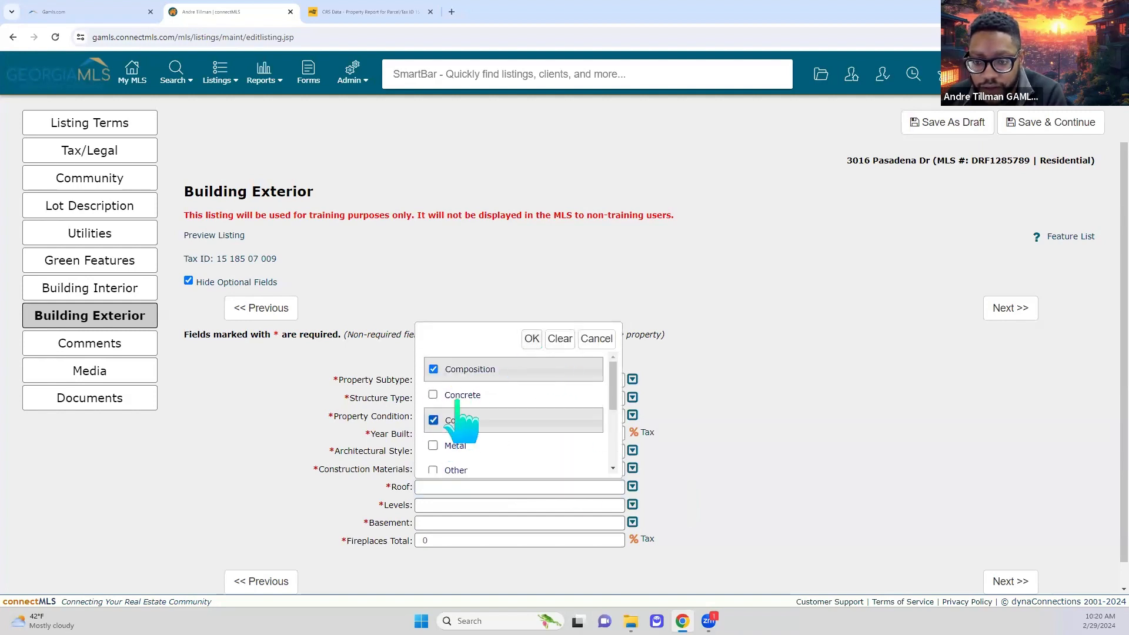
{"action": "left_click", "coordinate": [448, 370]}
{"action": "left_click", "coordinate": [531, 338]}
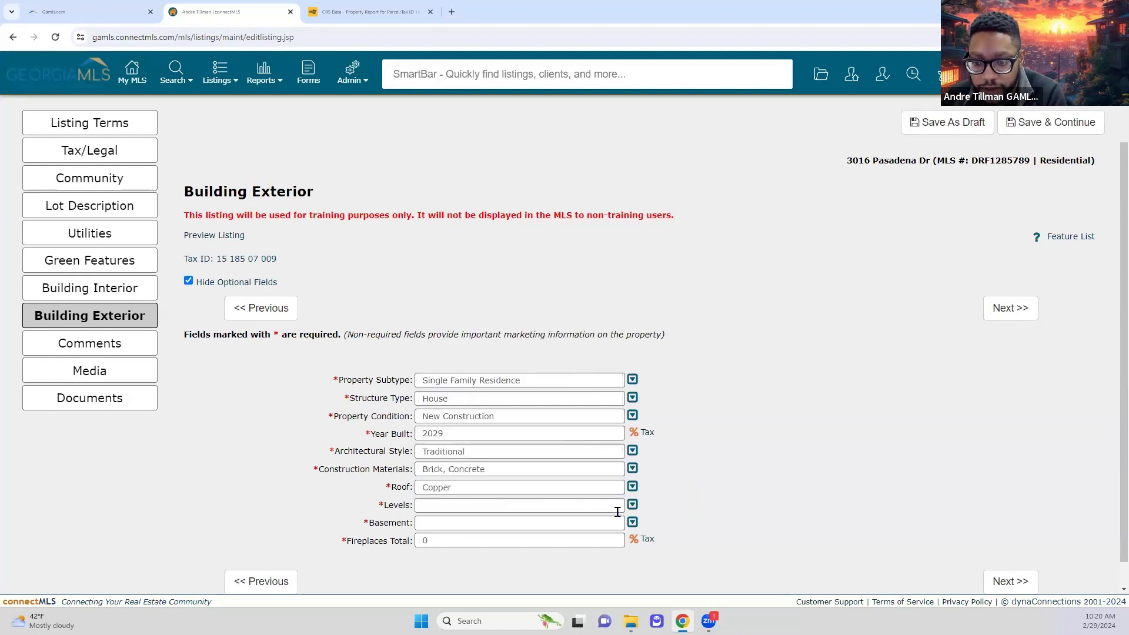
- Set the levels to Three Or More and the basement type to Finished
{"action": "left_click", "coordinate": [632, 504]}
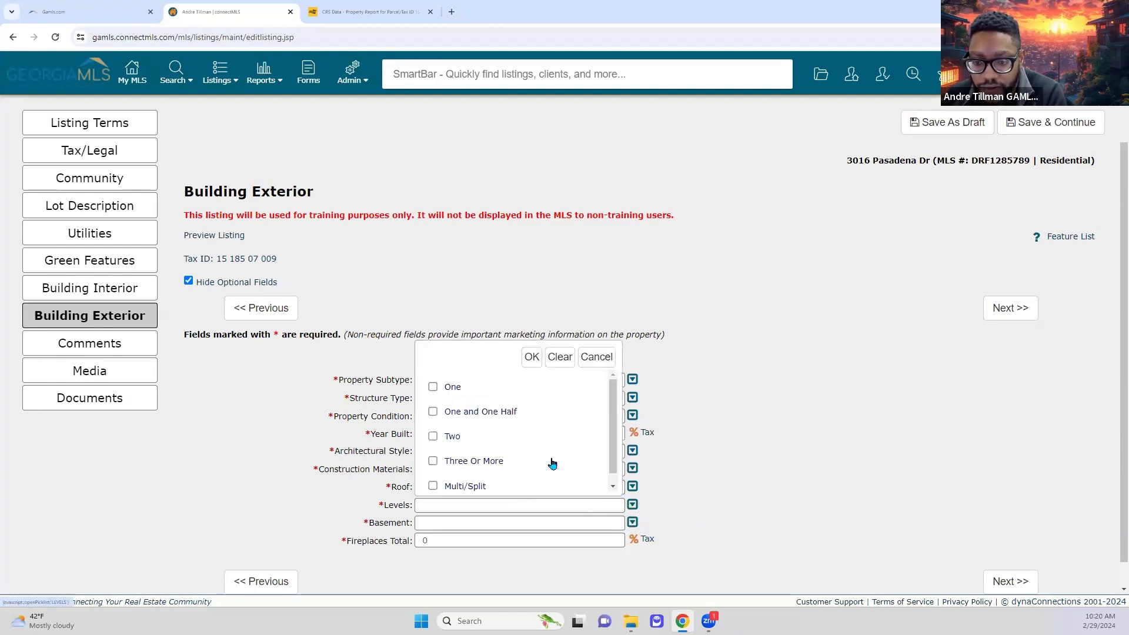
{"action": "left_click", "coordinate": [463, 461]}
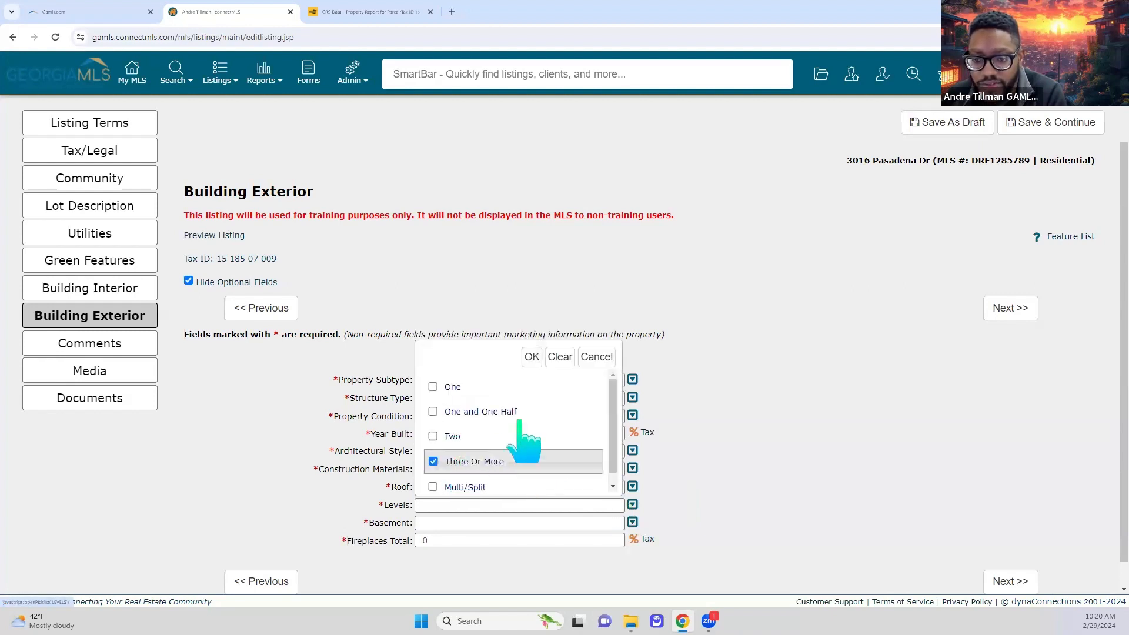
{"action": "left_click", "coordinate": [531, 357]}
{"action": "left_click", "coordinate": [588, 523]}
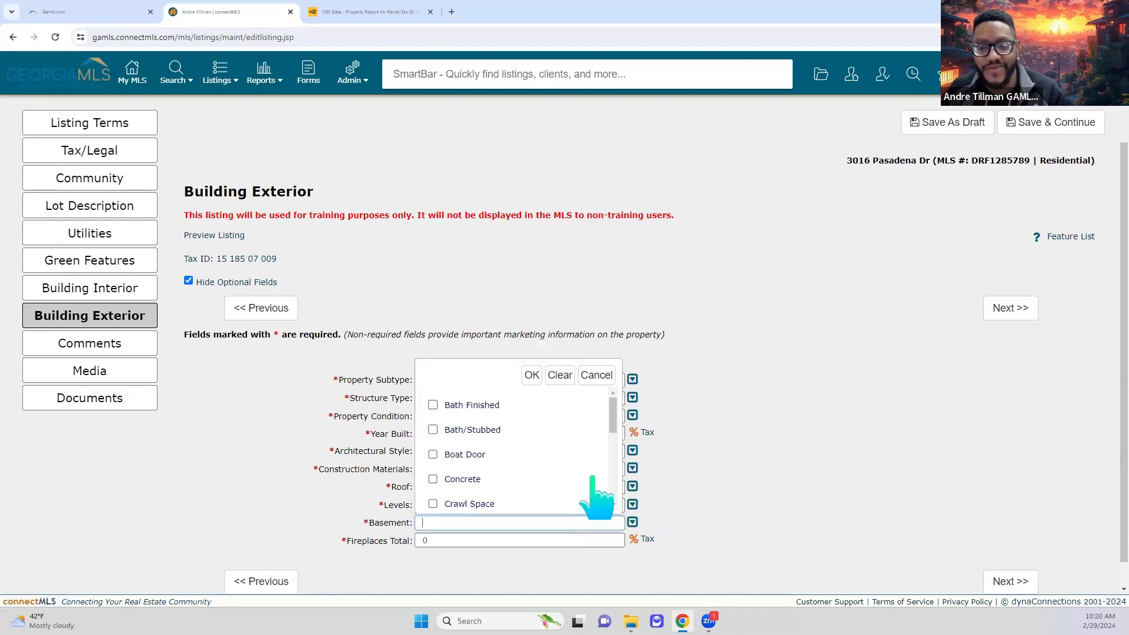
{"action": "scroll", "coordinate": [594, 495], "scroll_direction": "down", "scroll_amount": 1}
{"action": "scroll", "coordinate": [595, 496], "scroll_direction": "up", "scroll_amount": 1}
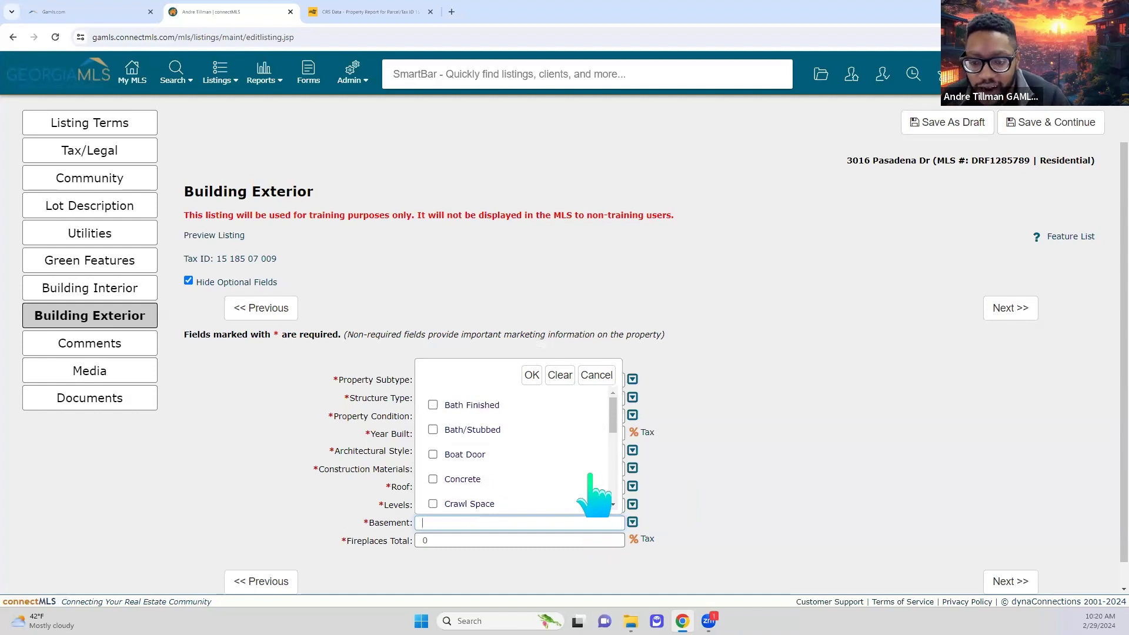
{"action": "scroll", "coordinate": [591, 494], "scroll_direction": "down", "scroll_amount": 3}
{"action": "scroll", "coordinate": [458, 435], "scroll_direction": "down", "scroll_amount": 2}
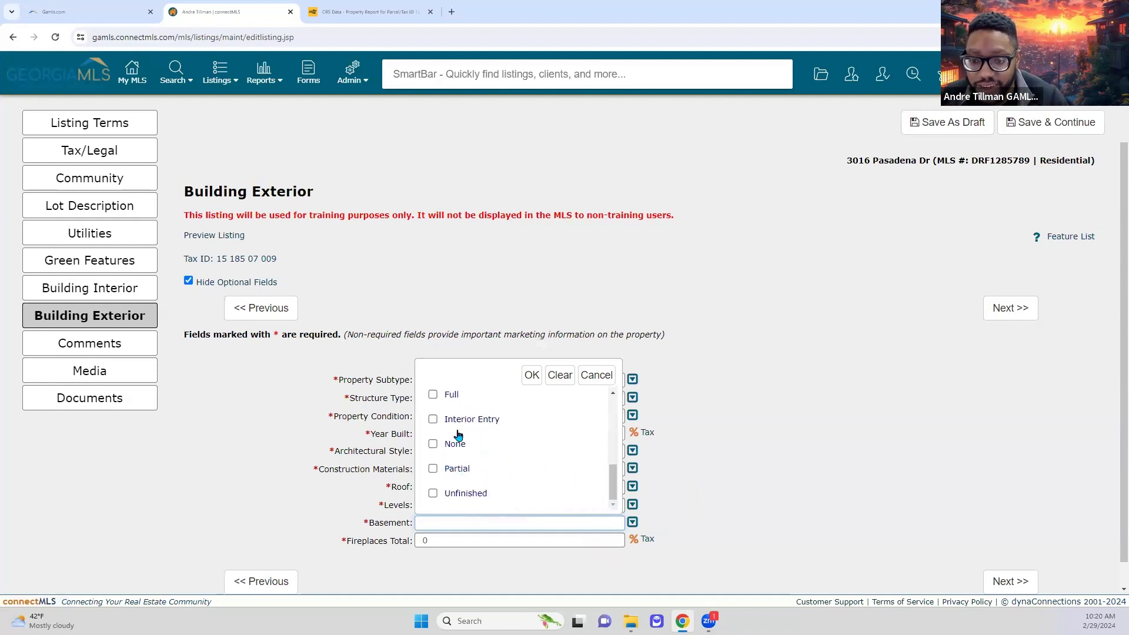
{"action": "scroll", "coordinate": [473, 458], "scroll_direction": "up", "scroll_amount": 2}
{"action": "left_click", "coordinate": [435, 428]}
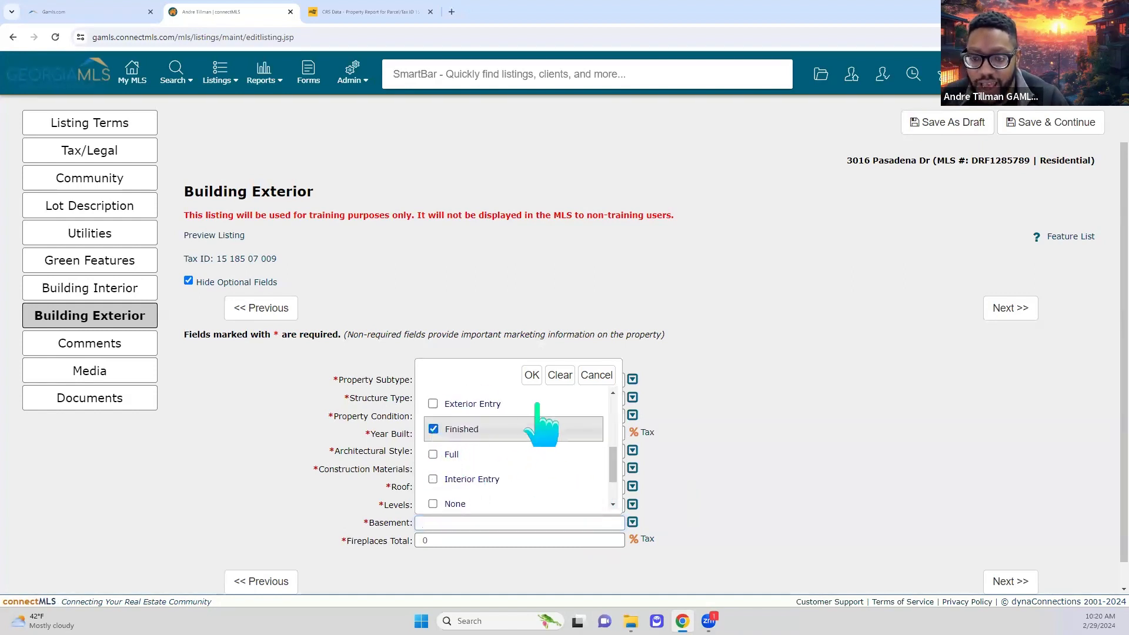
{"action": "left_click", "coordinate": [531, 375]}
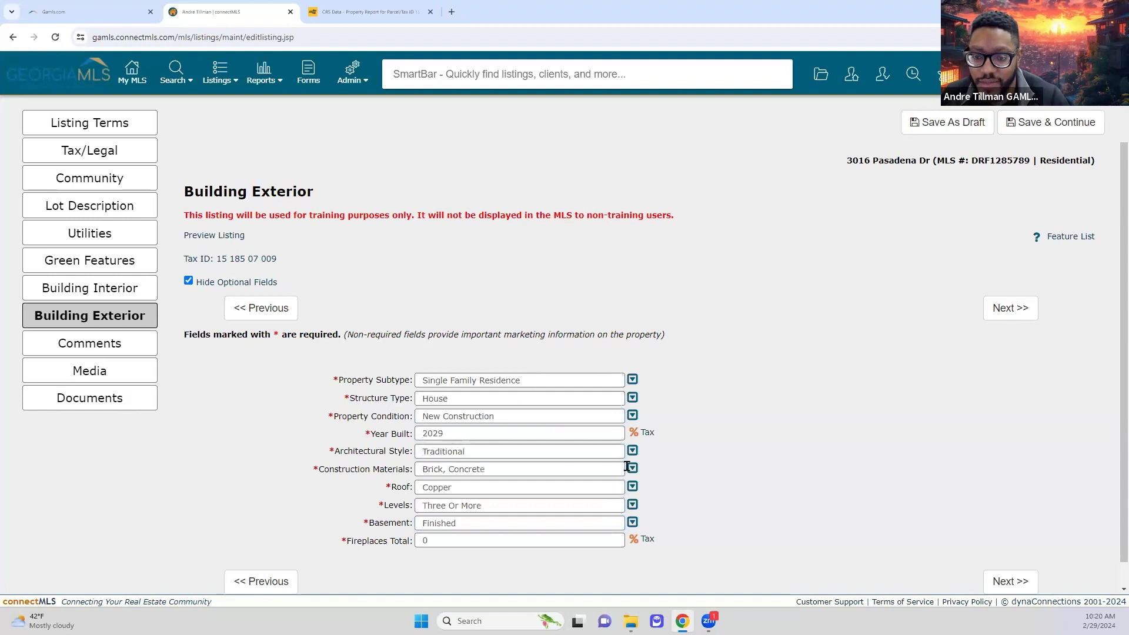
- Enter 2 for Fireplaces Total and continue to the Comments section
{"action": "left_click", "coordinate": [597, 536]}
{"action": "type", "text": "2"}
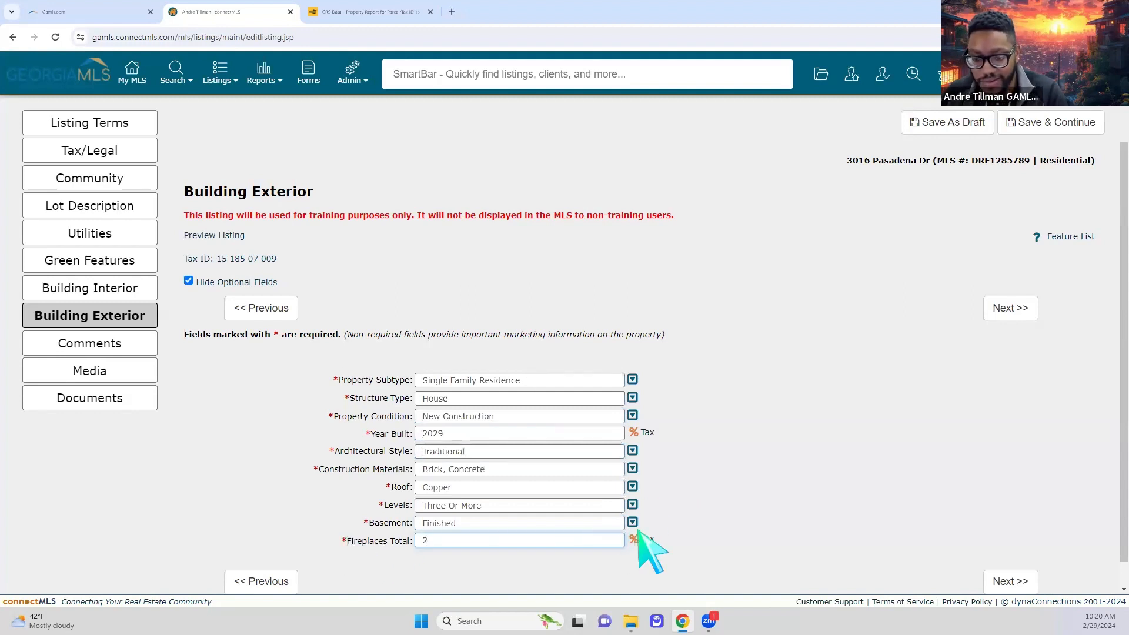
{"action": "left_click", "coordinate": [772, 540]}
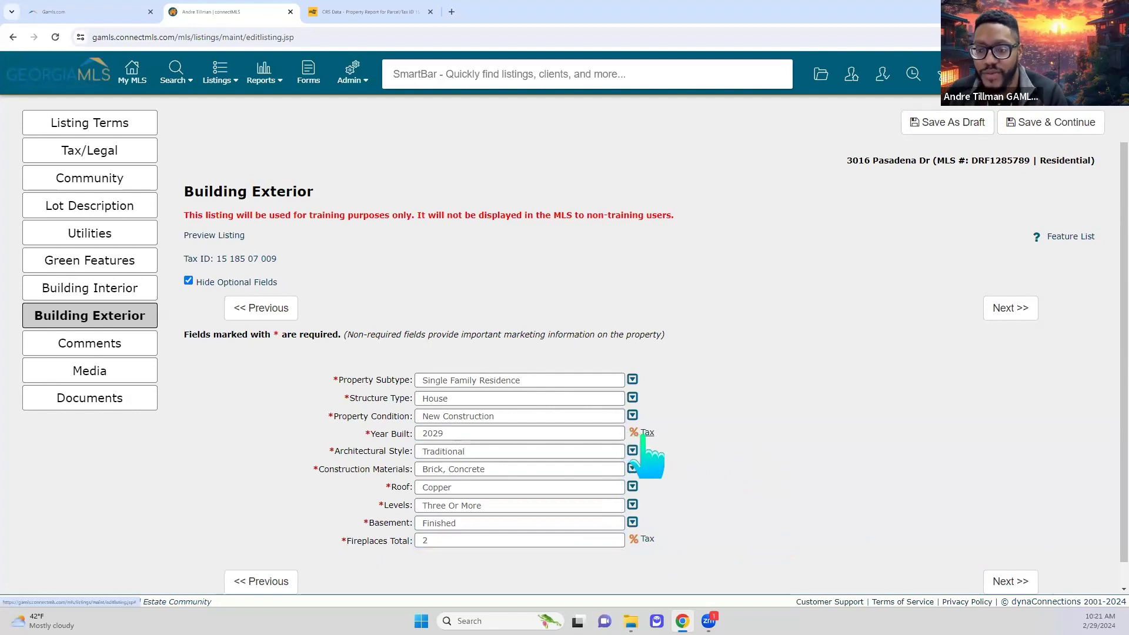
{"action": "left_click", "coordinate": [1007, 307]}
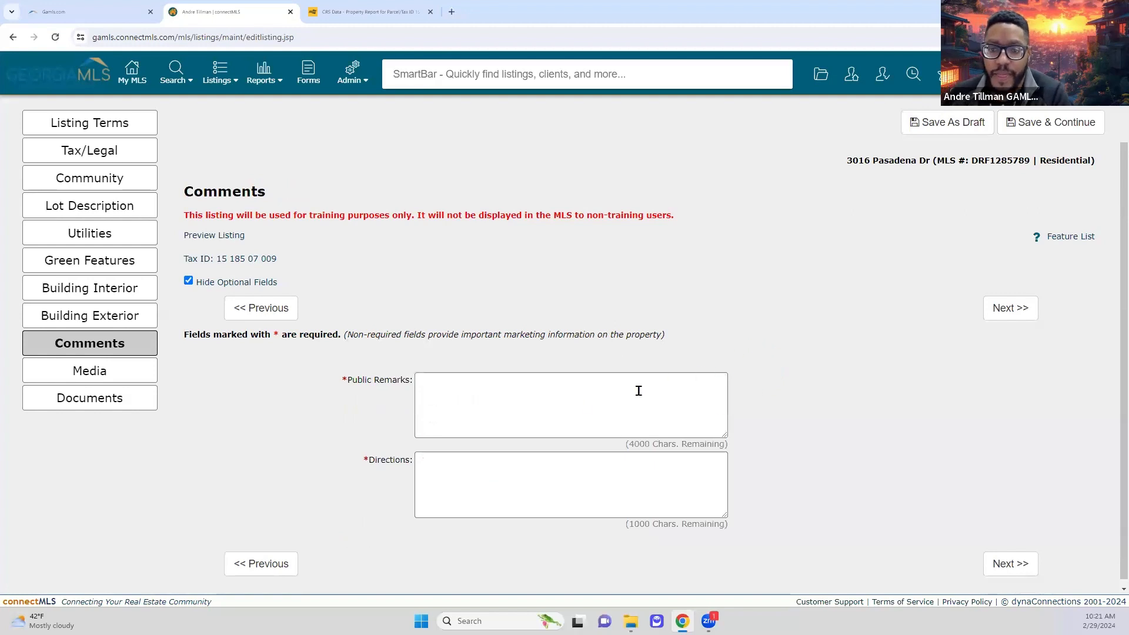
- Enter 'This is a test listing.' in Public Remarks and Directions, then continue to Media
{"action": "left_click", "coordinate": [572, 407]}
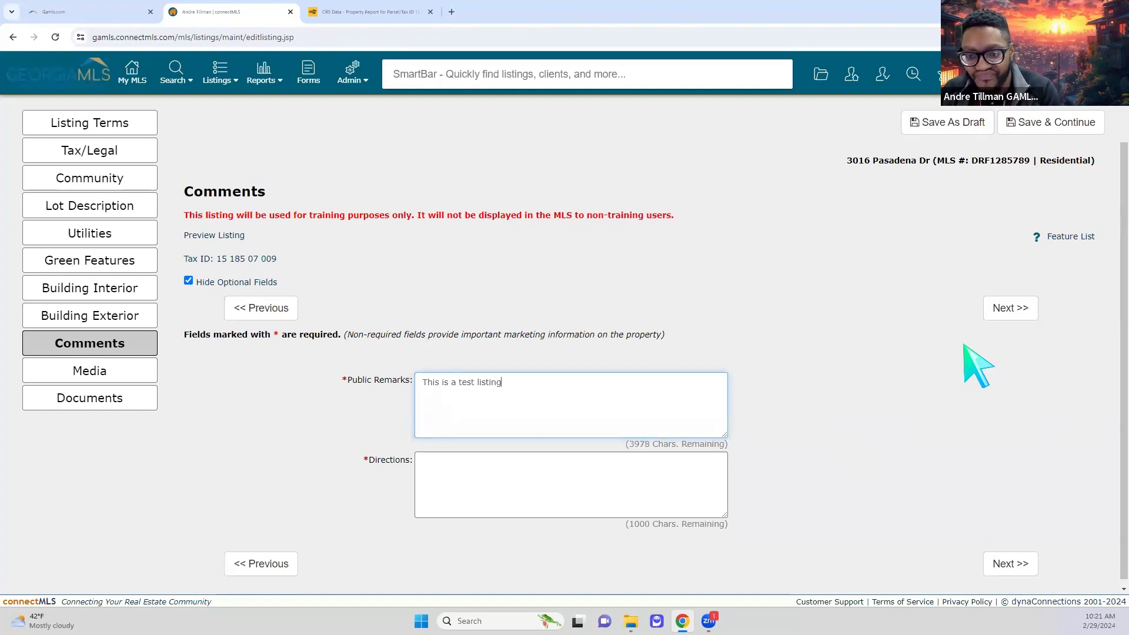
{"action": "key", "text": "Tab"}
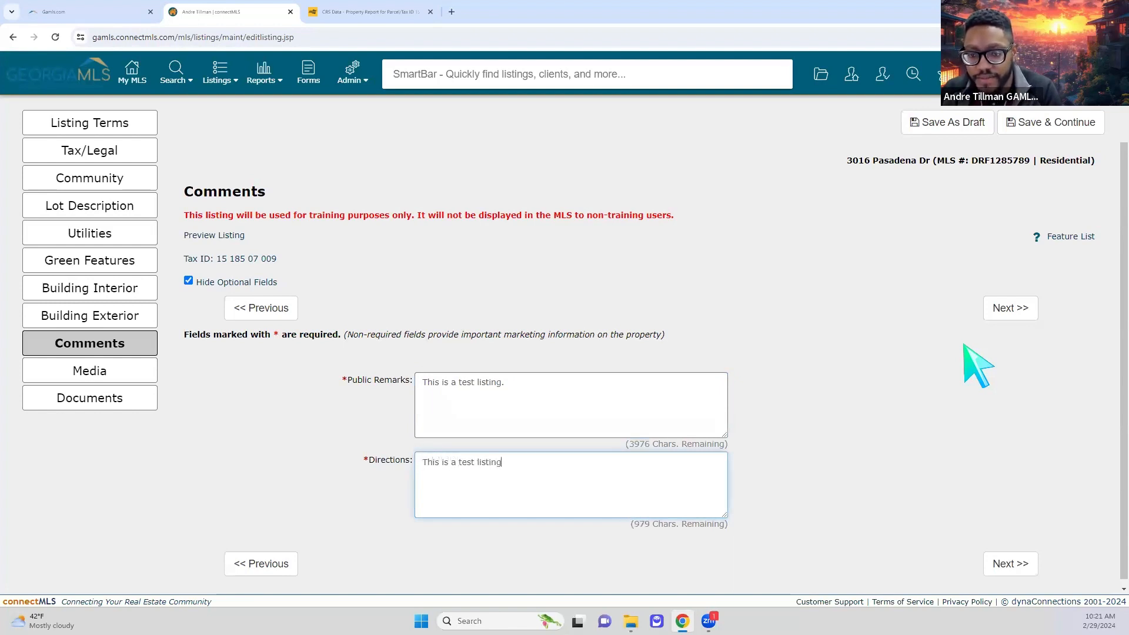
{"action": "left_click", "coordinate": [999, 309]}
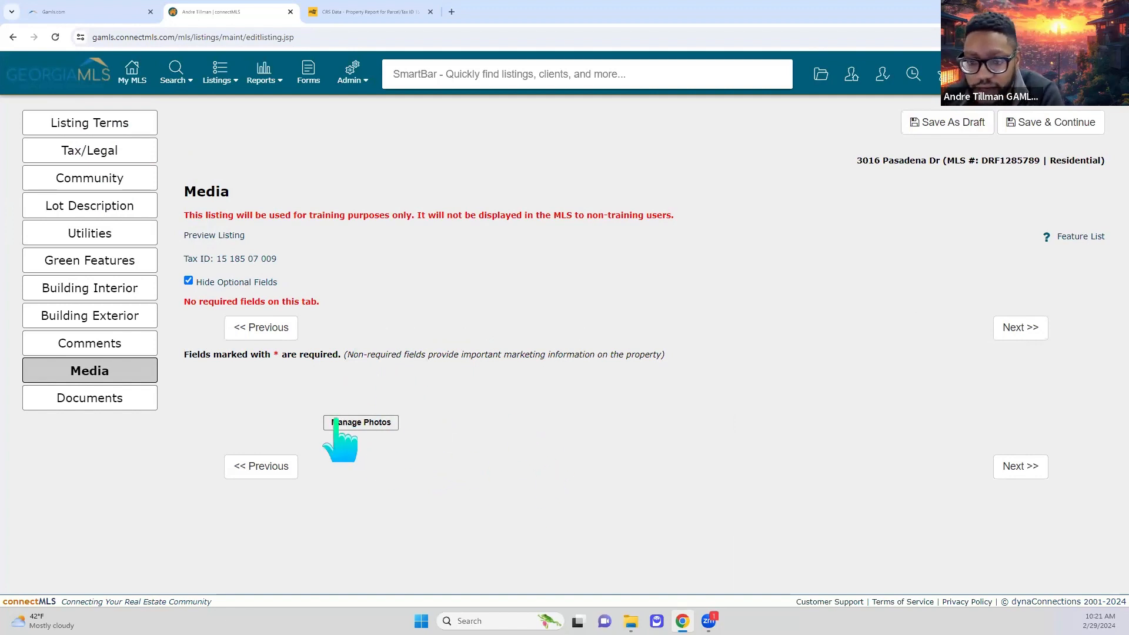
{"action": "left_click", "coordinate": [360, 423]}
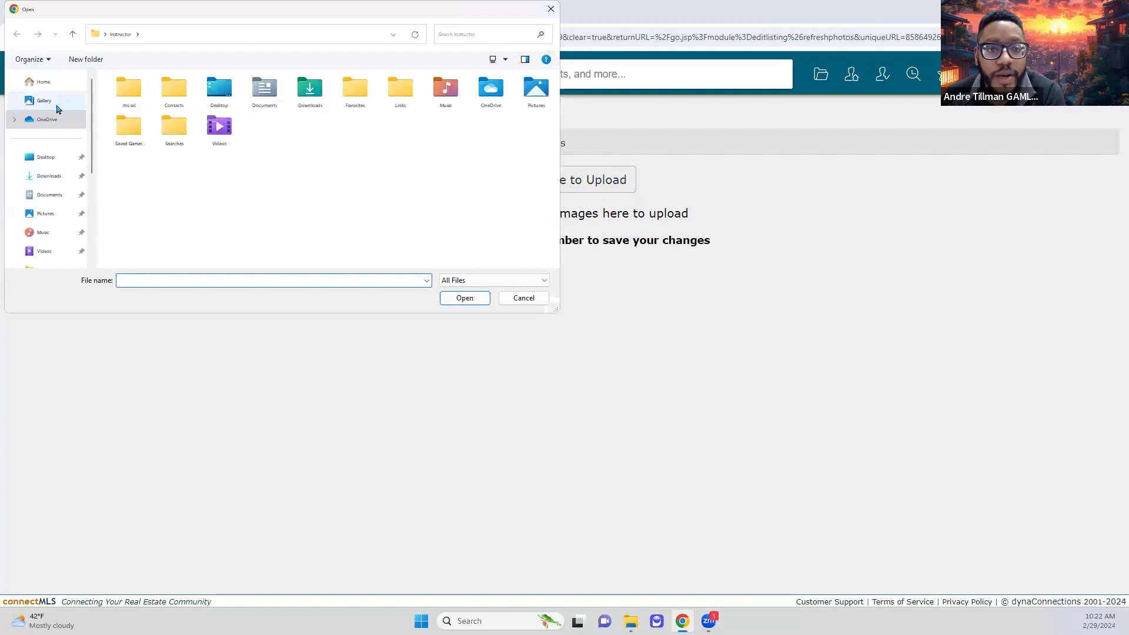
- Select all the listing images in Downloads > Lising and upload them
{"action": "left_click", "coordinate": [56, 217]}
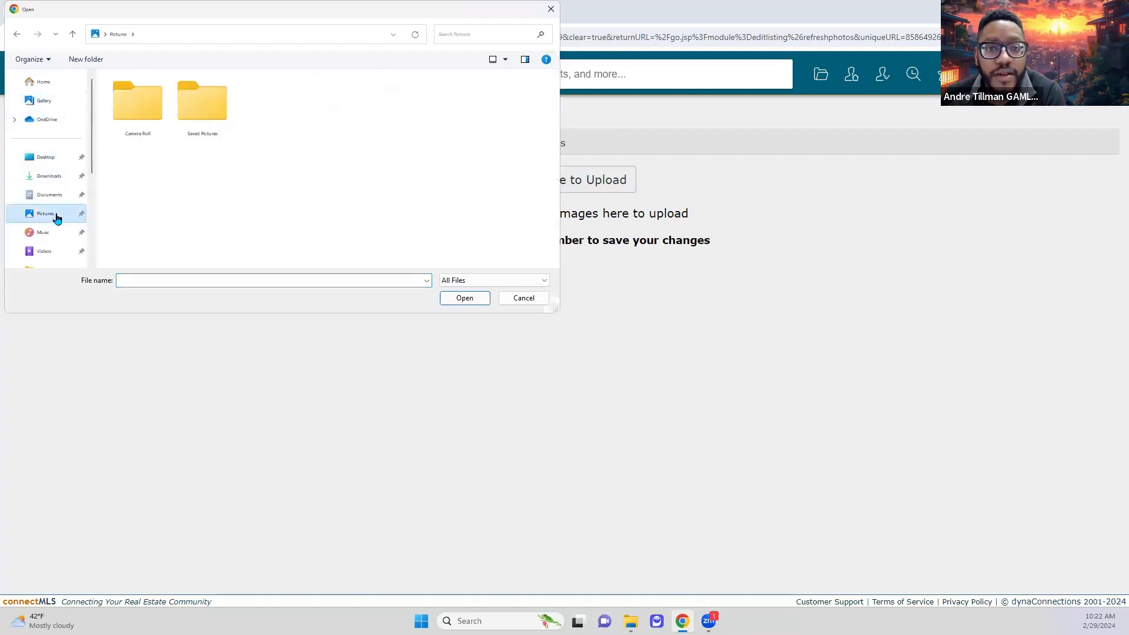
{"action": "left_click", "coordinate": [52, 178]}
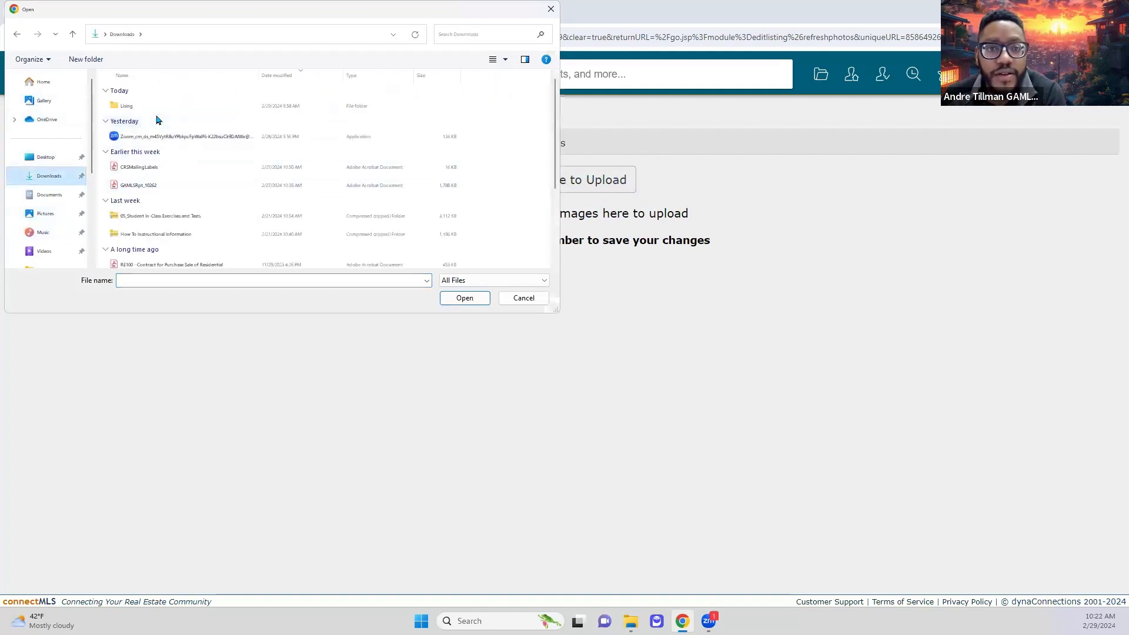
{"action": "double_click", "coordinate": [155, 107]}
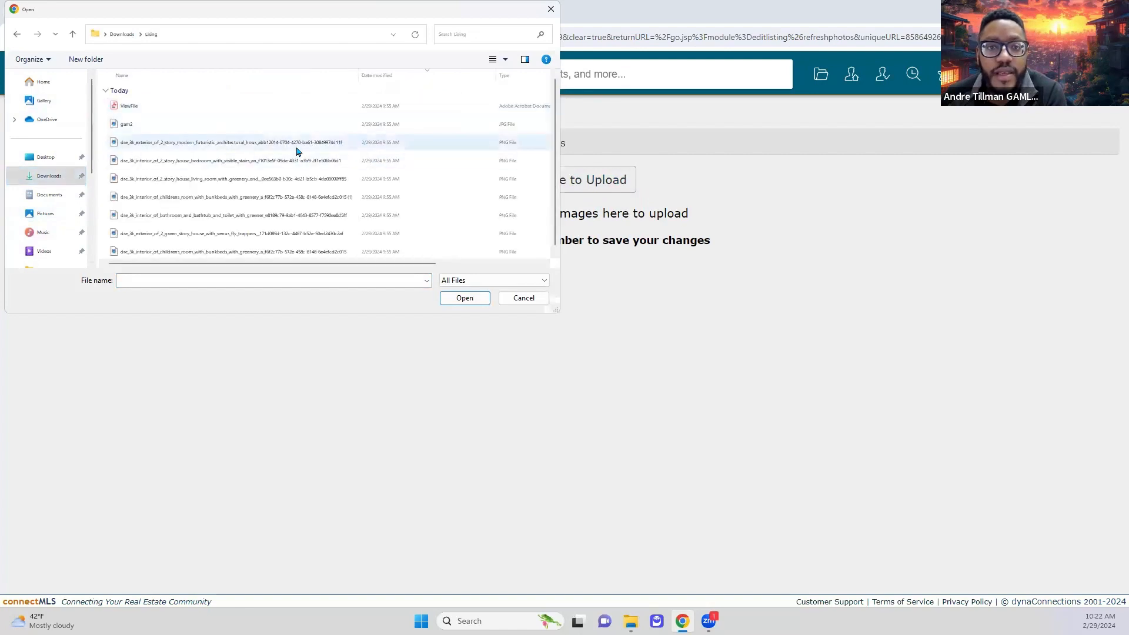
{"action": "left_click", "coordinate": [293, 146]}
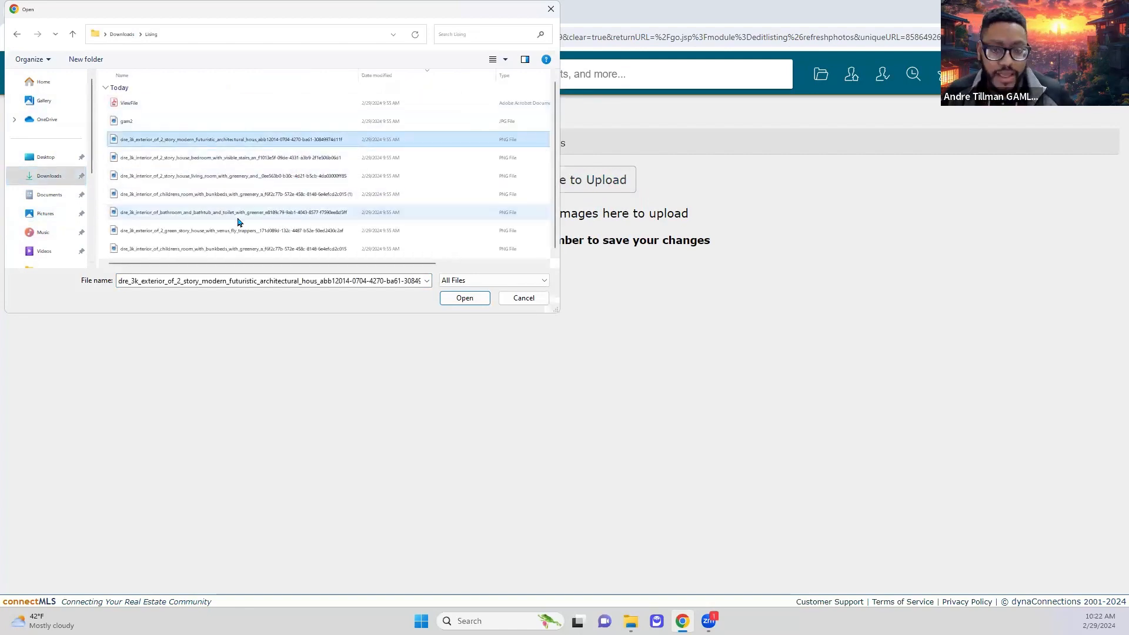
{"action": "left_click", "coordinate": [222, 248], "text": "shift"}
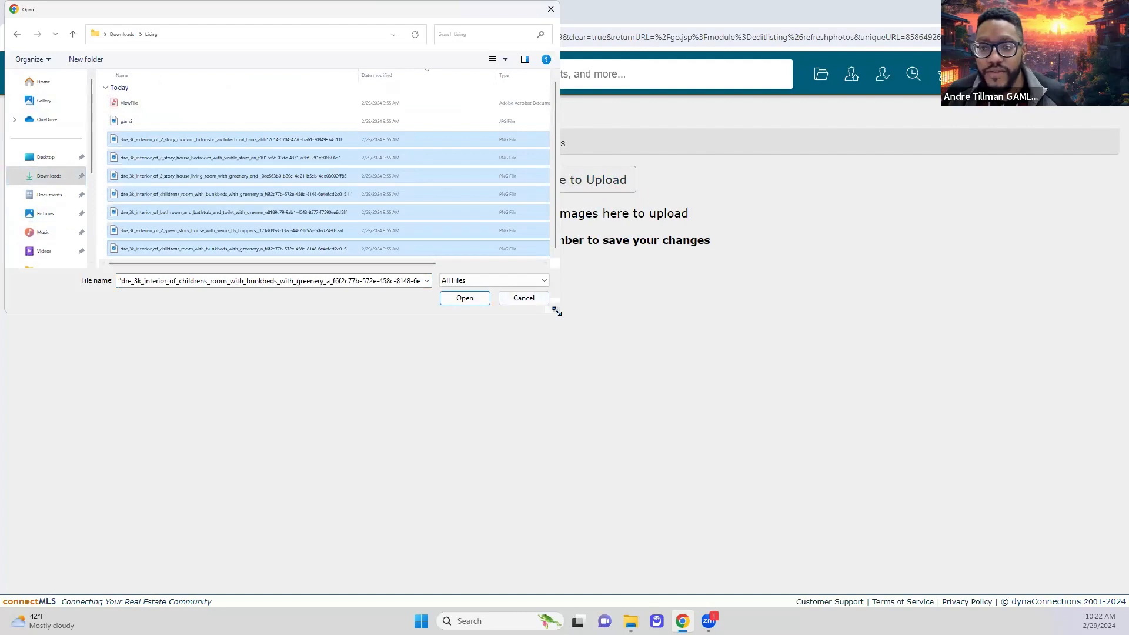
{"action": "left_click_drag", "start_coordinate": [557, 311], "coordinate": [532, 393]}
{"action": "left_click", "coordinate": [447, 381]}
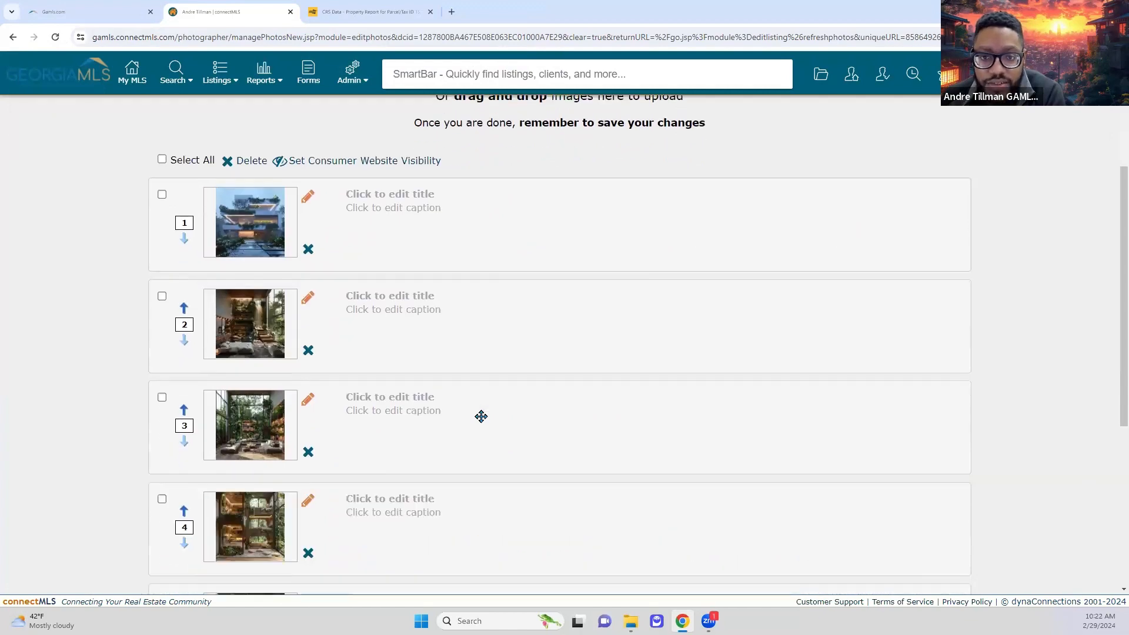
- Apply image-recognition suggested titles to the uploaded photos
{"action": "scroll", "coordinate": [481, 416], "scroll_direction": "down", "scroll_amount": 1}
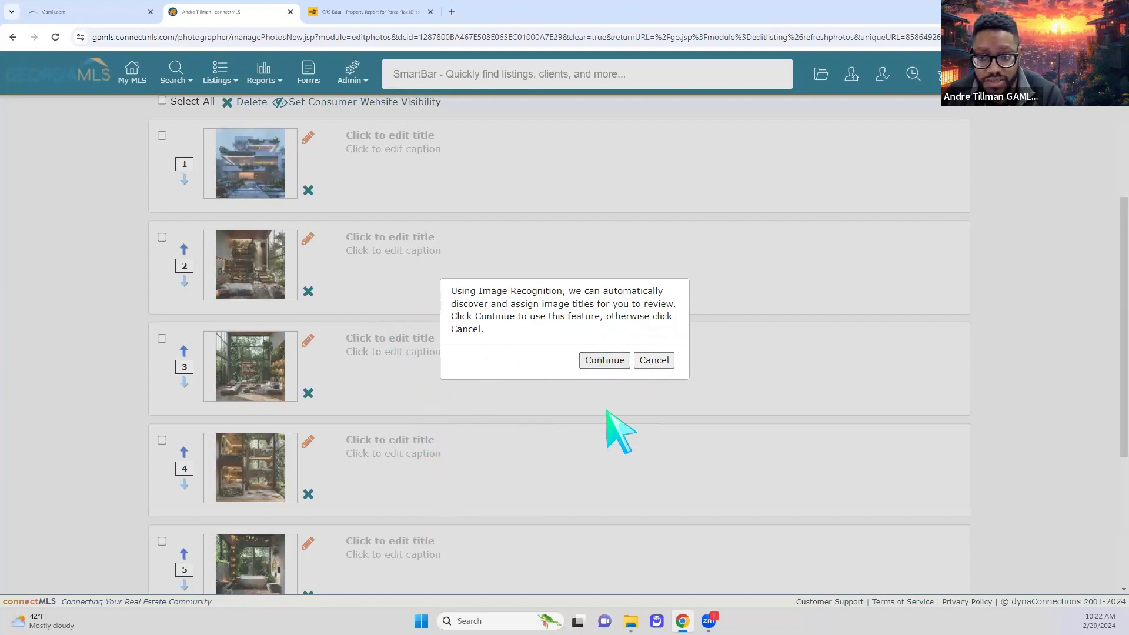
{"action": "left_click", "coordinate": [597, 362]}
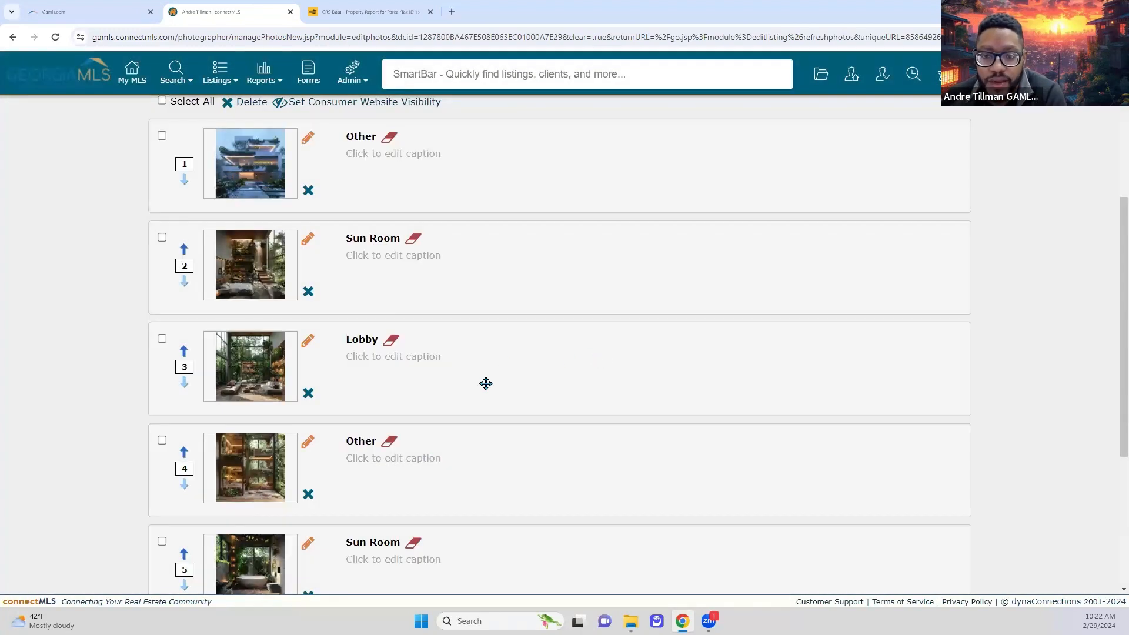
{"action": "scroll", "coordinate": [417, 177], "scroll_direction": "up", "scroll_amount": 2}
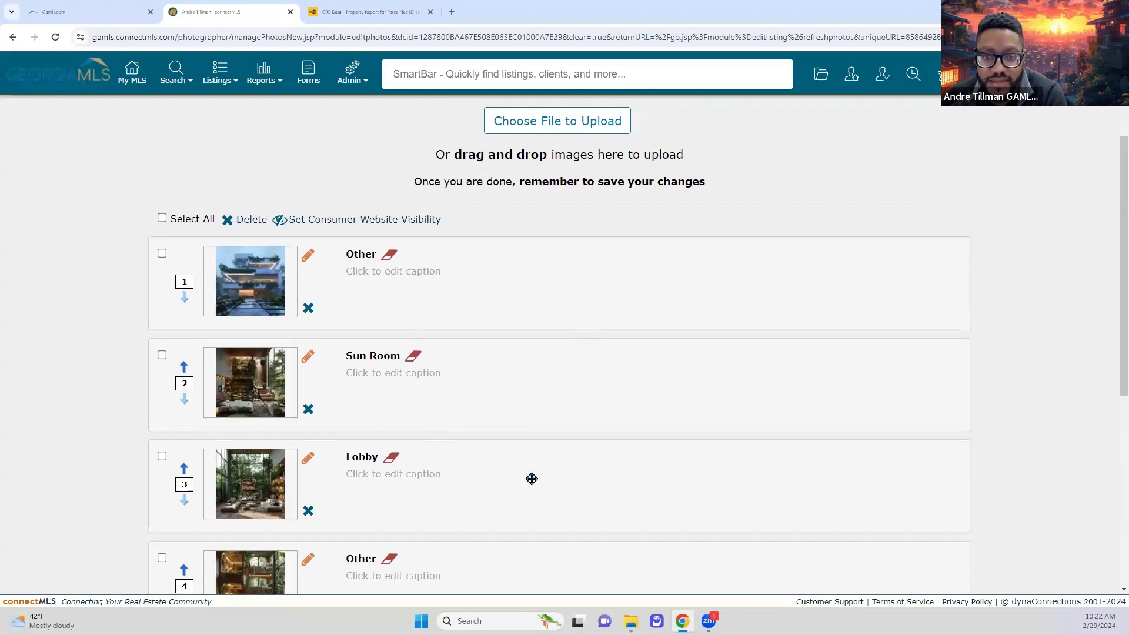
{"action": "scroll", "coordinate": [409, 409], "scroll_direction": "down", "scroll_amount": 4}
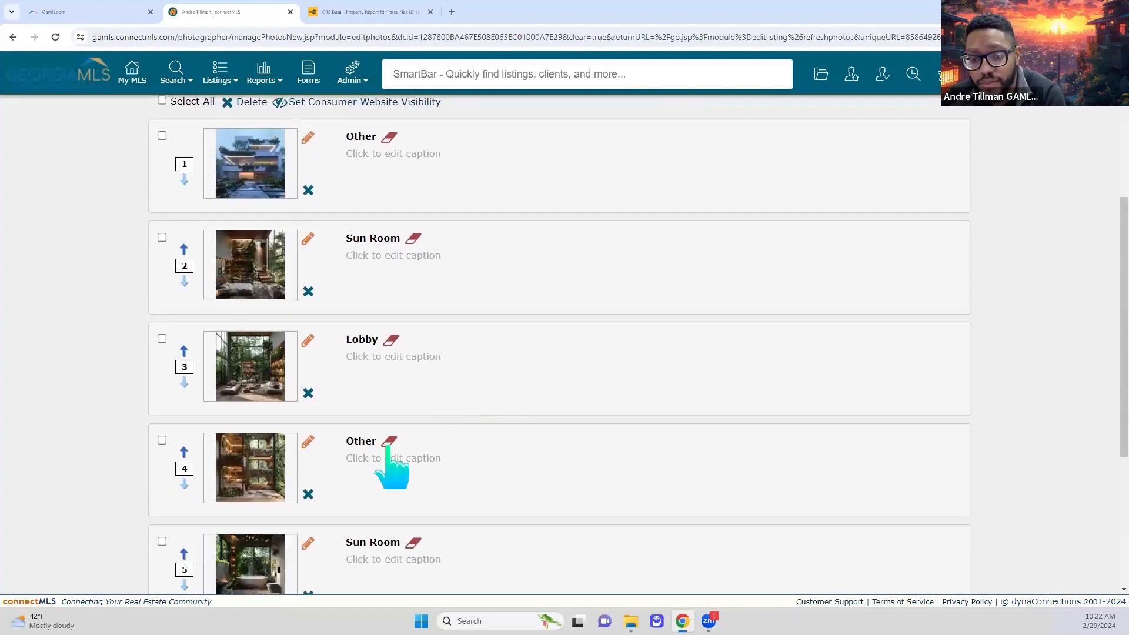
{"action": "scroll", "coordinate": [429, 473], "scroll_direction": "down", "scroll_amount": 2}
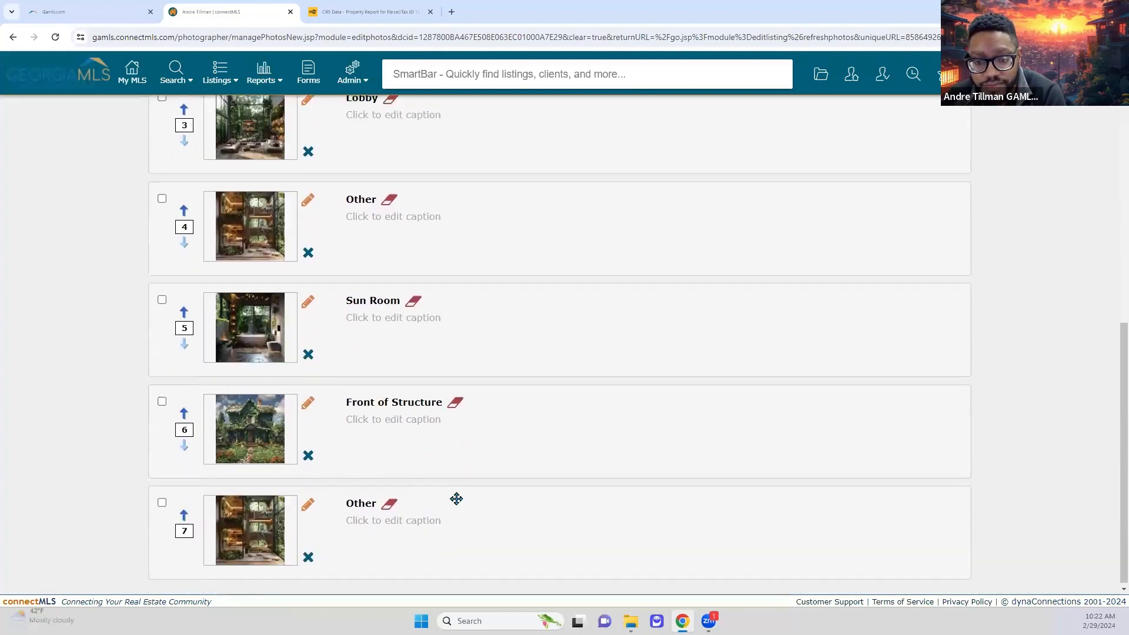
{"action": "scroll", "coordinate": [402, 438], "scroll_direction": "up", "scroll_amount": 7}
{"action": "scroll", "coordinate": [402, 438], "scroll_direction": "down", "scroll_amount": 7}
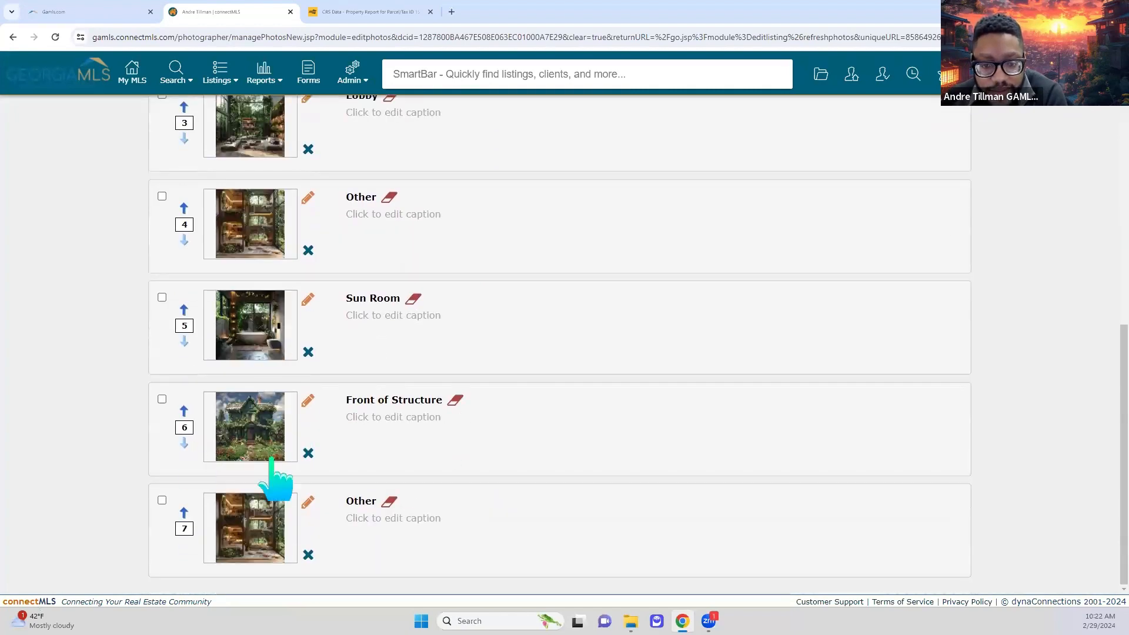
- Delete the sixth photo from the listing
{"action": "left_click", "coordinate": [308, 453]}
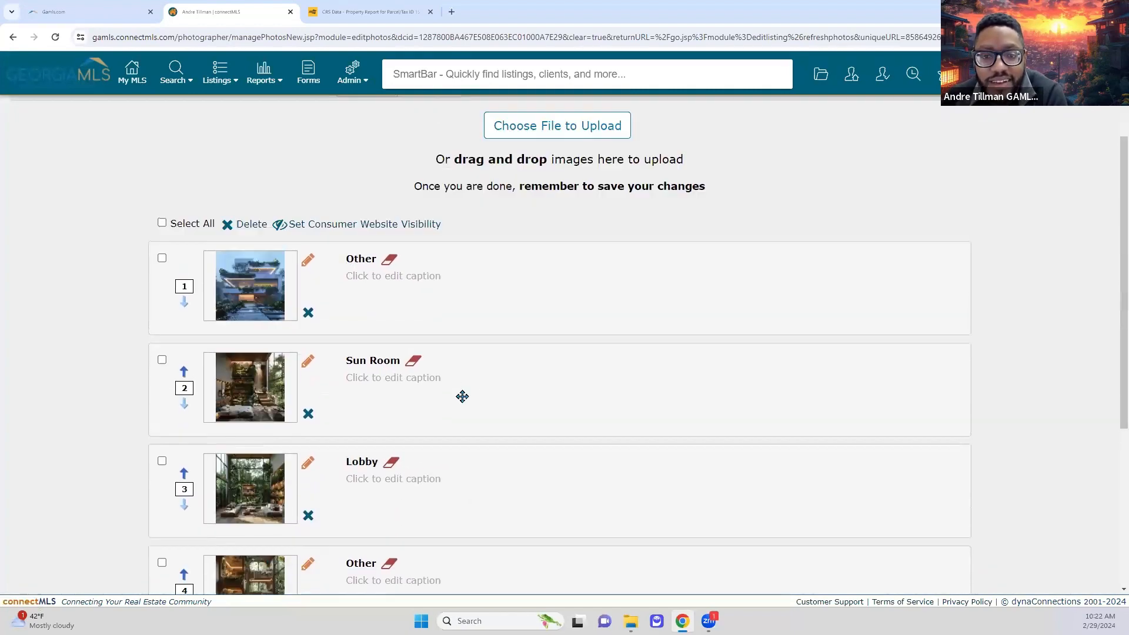
{"action": "scroll", "coordinate": [461, 398], "scroll_direction": "down", "scroll_amount": 5}
{"action": "scroll", "coordinate": [411, 378], "scroll_direction": "up", "scroll_amount": 4}
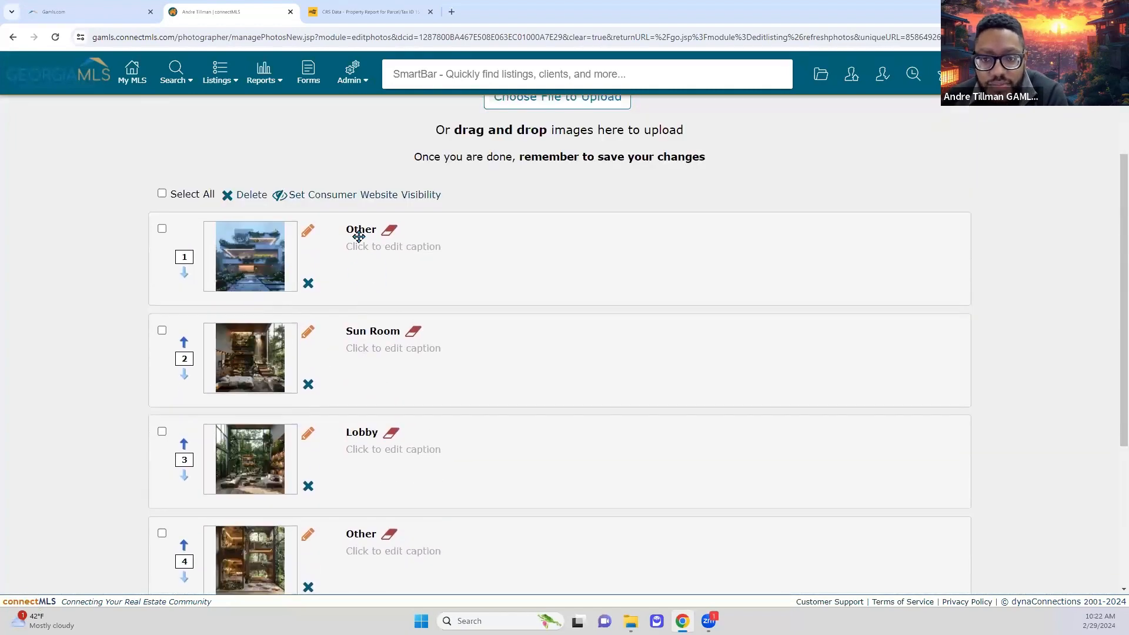
{"action": "left_click_drag", "start_coordinate": [354, 229], "coordinate": [338, 259]}
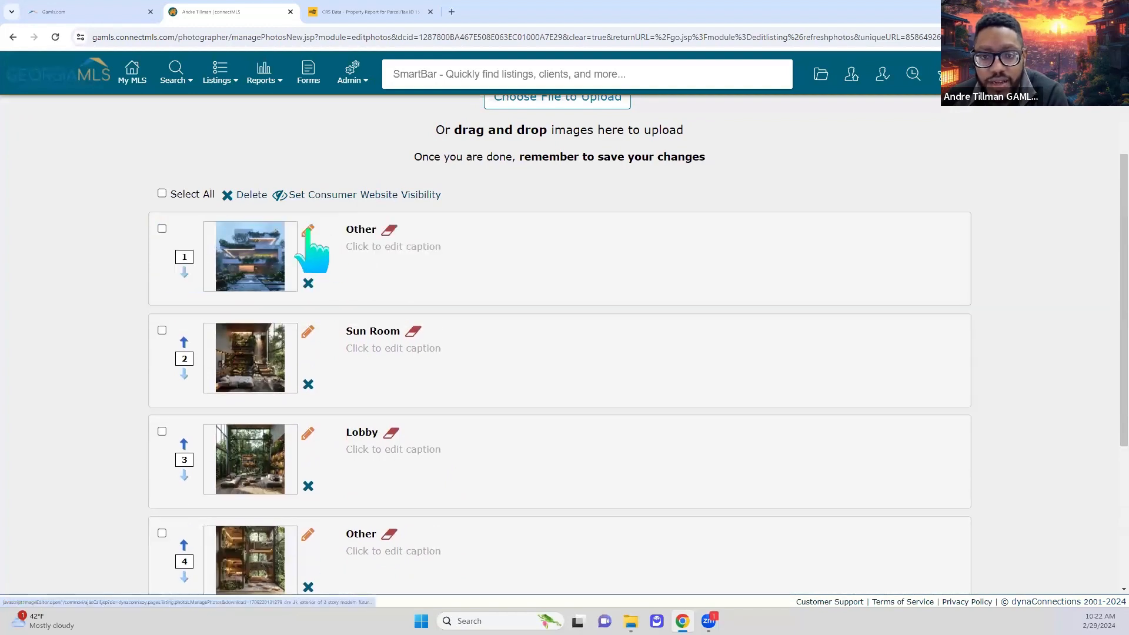
- Retitle the first photo from Other to Front of Structure
{"action": "left_click", "coordinate": [387, 231]}
{"action": "left_click", "coordinate": [386, 231]}
{"action": "left_click_drag", "start_coordinate": [386, 229], "coordinate": [343, 225]}
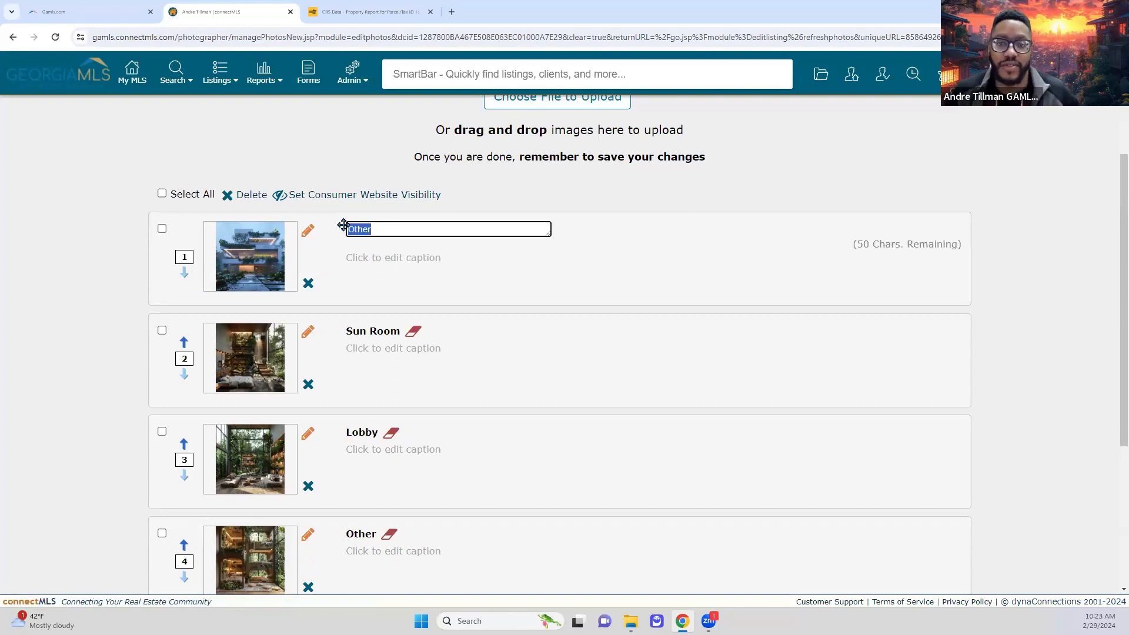
{"action": "type", "text": "f Structure"}
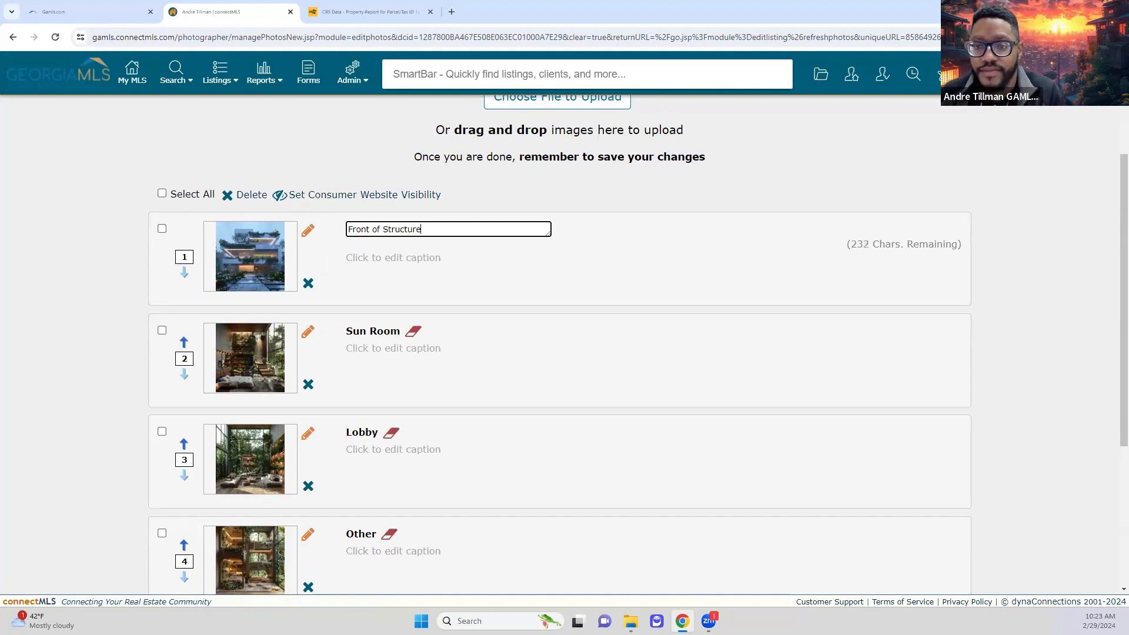
{"action": "key", "text": "Return"}
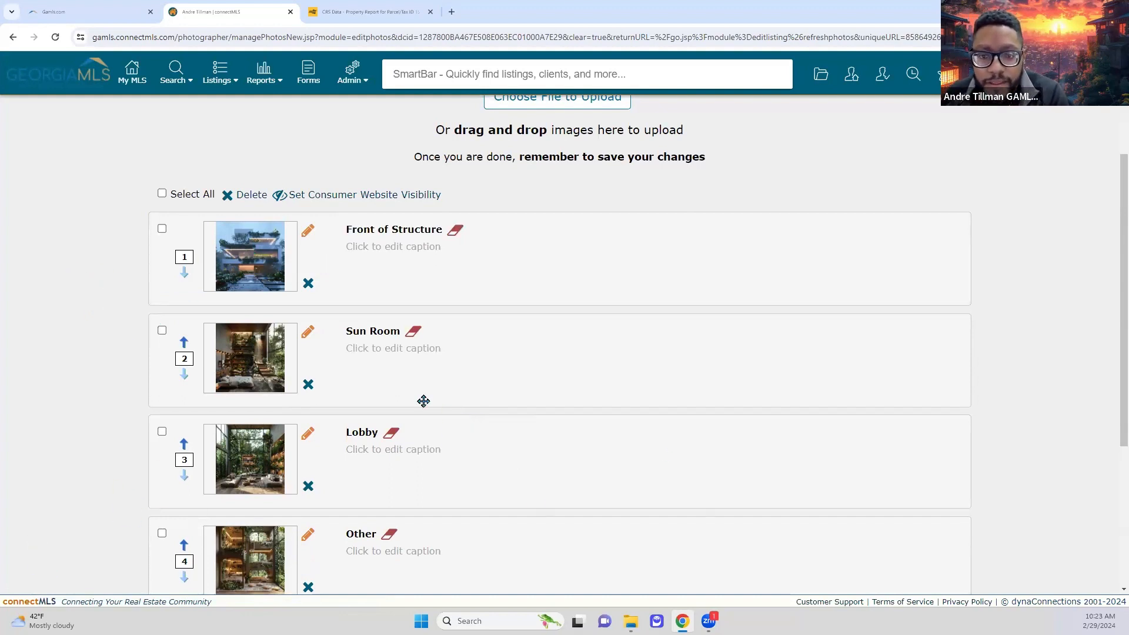
- Change the Lobby photo's title to Living Room
{"action": "scroll", "coordinate": [475, 481], "scroll_direction": "down", "scroll_amount": 4}
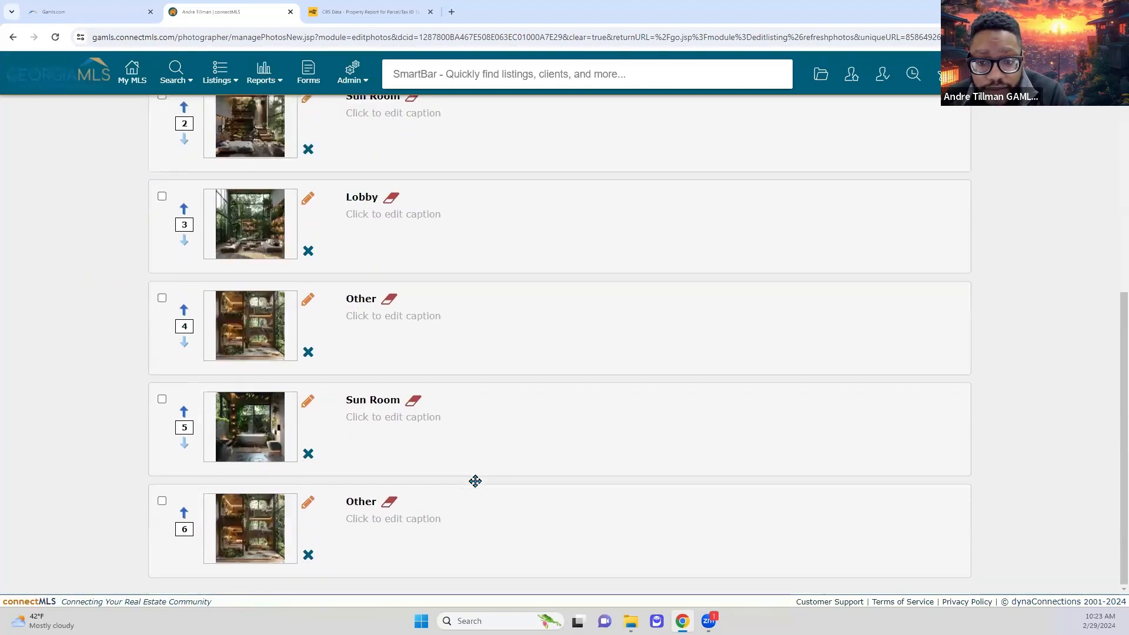
{"action": "left_click_drag", "start_coordinate": [437, 527], "coordinate": [488, 421]}
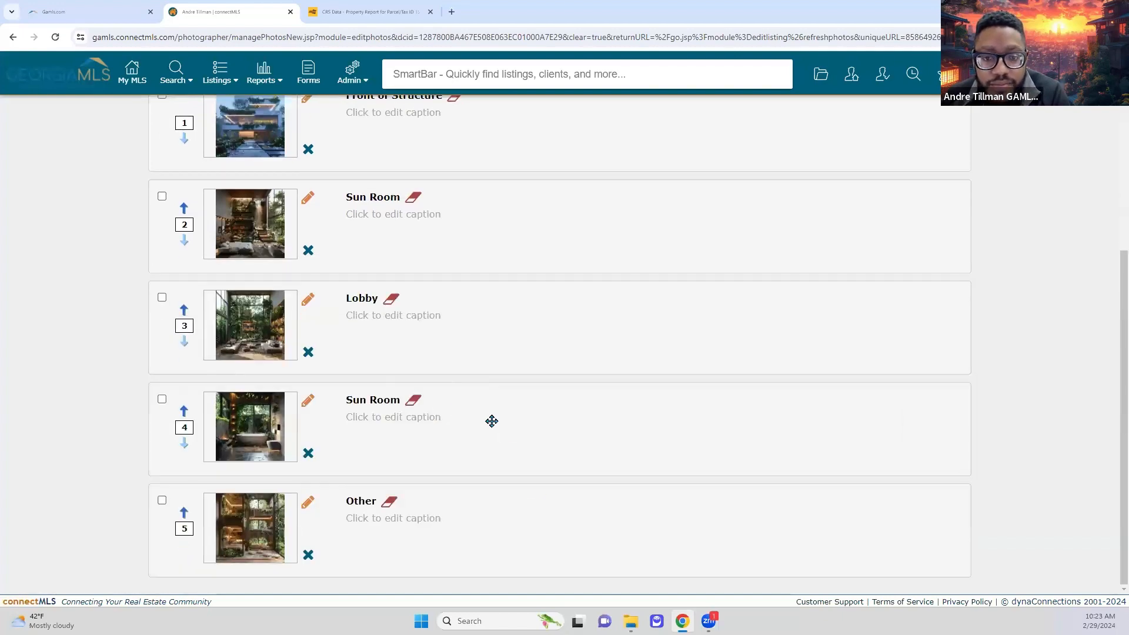
{"action": "scroll", "coordinate": [491, 421], "scroll_direction": "up", "scroll_amount": 3}
{"action": "scroll", "coordinate": [487, 449], "scroll_direction": "down", "scroll_amount": 3}
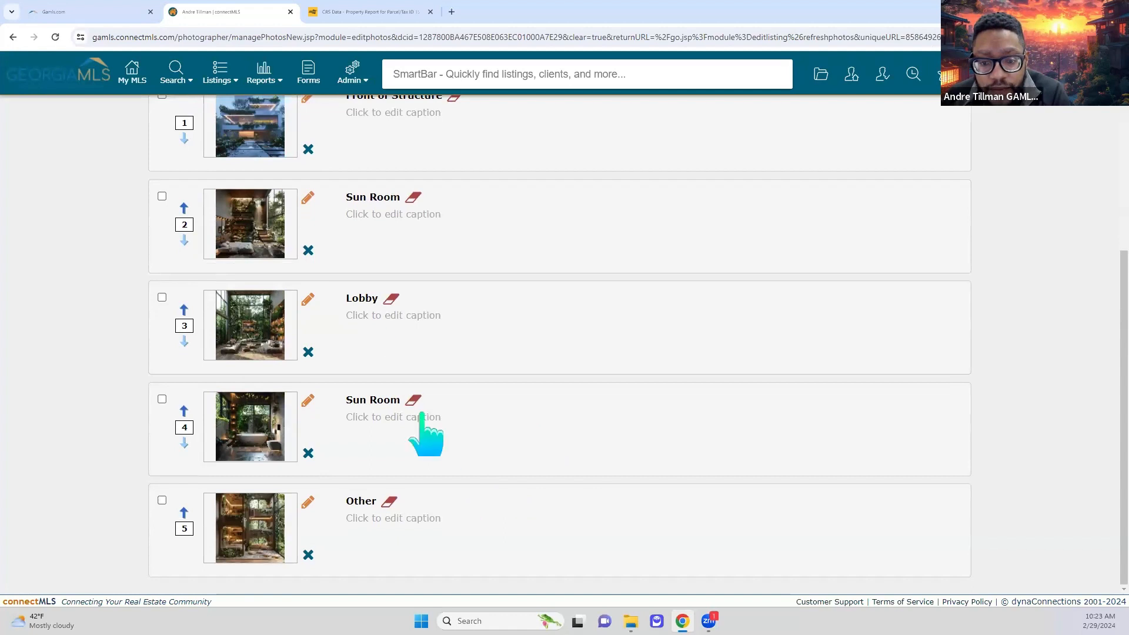
{"action": "left_click", "coordinate": [391, 298]}
{"action": "left_click", "coordinate": [391, 301]}
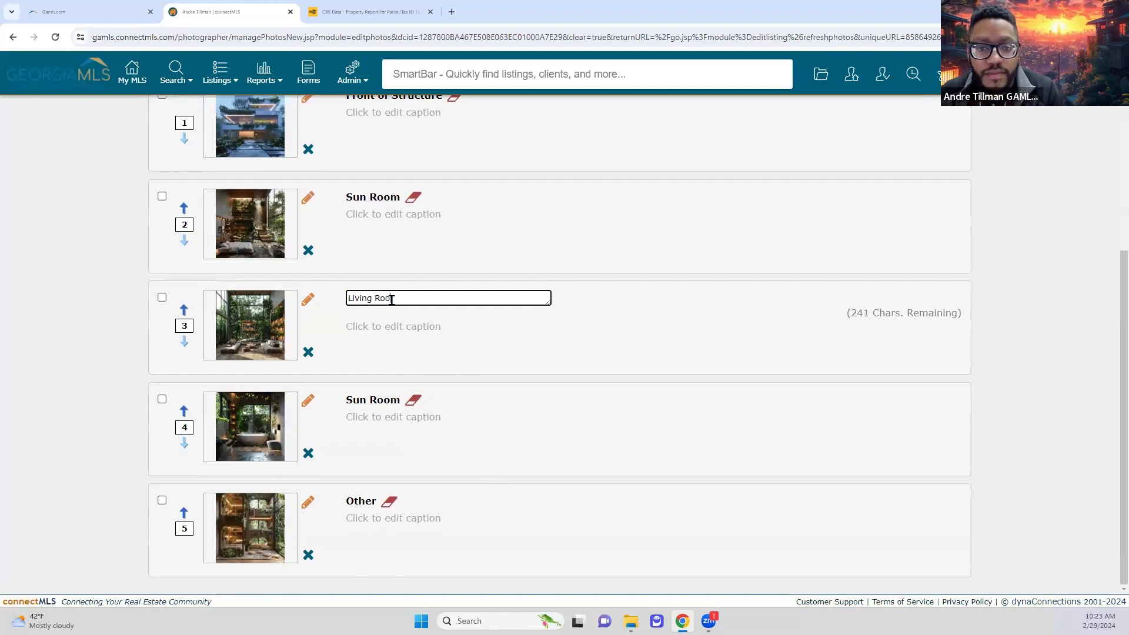
{"action": "left_click", "coordinate": [1030, 388]}
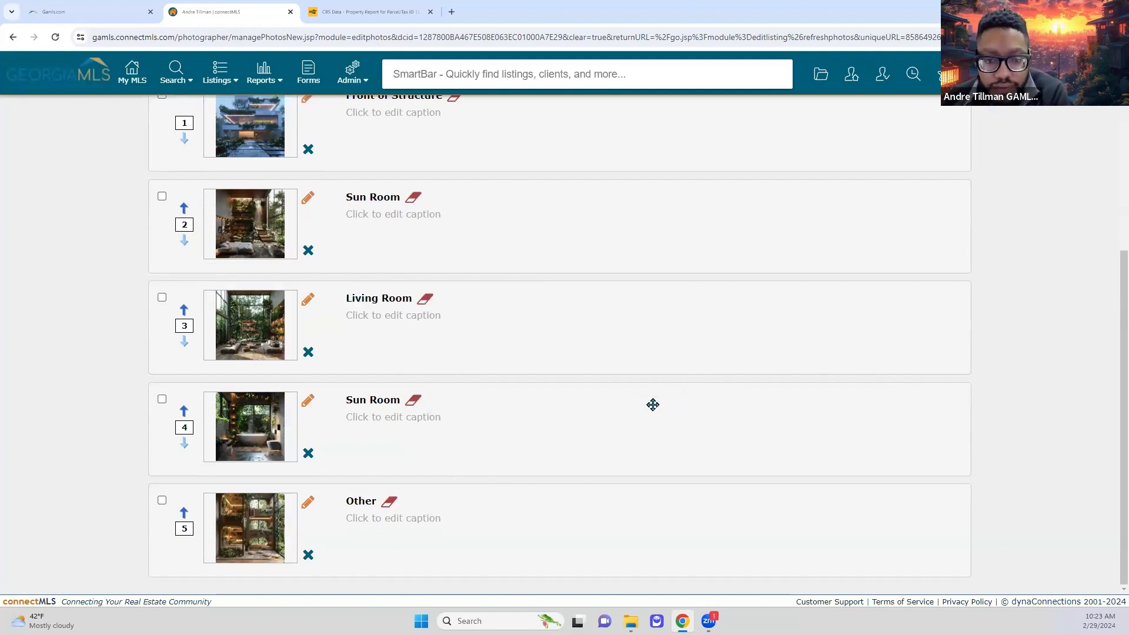
{"action": "scroll", "coordinate": [574, 435], "scroll_direction": "up", "scroll_amount": 4}
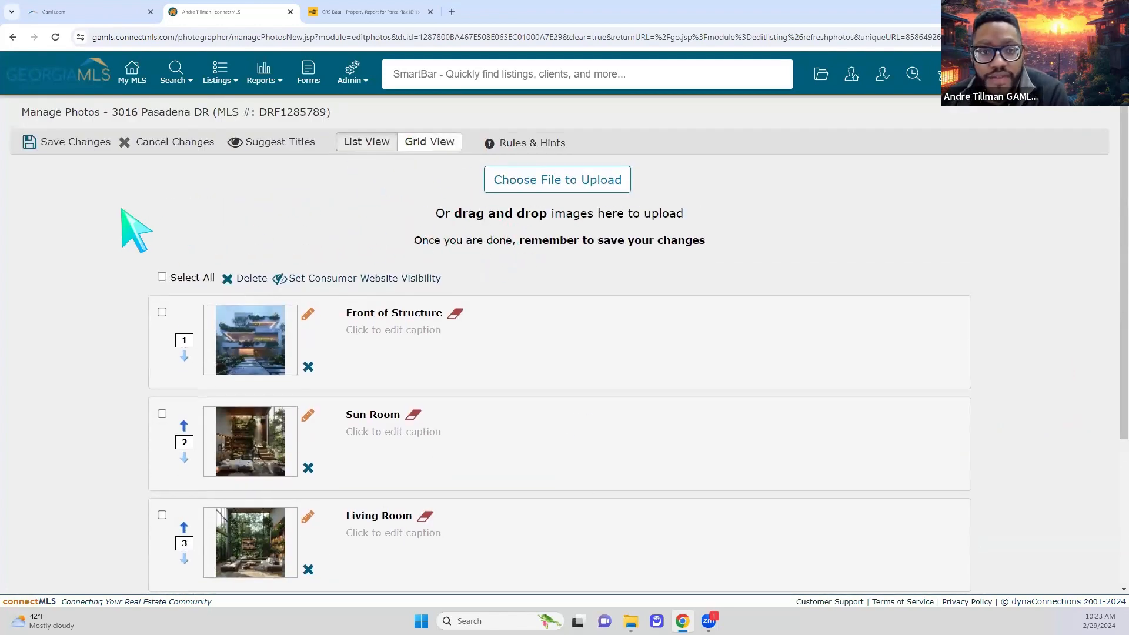
{"action": "scroll", "coordinate": [183, 250], "scroll_direction": "down", "scroll_amount": 3}
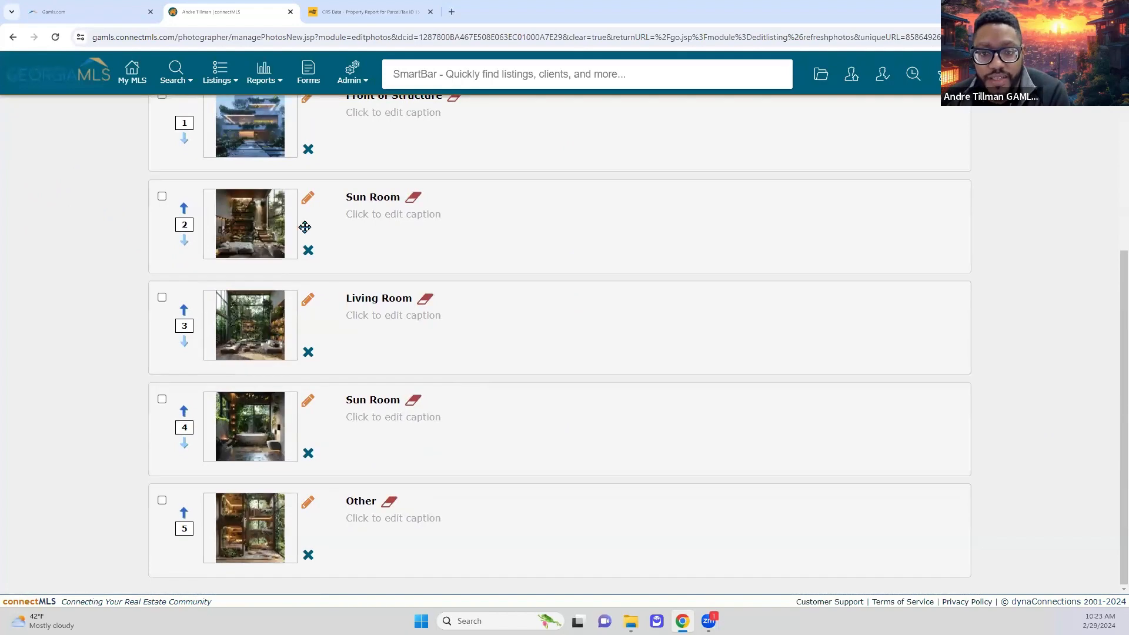
{"action": "left_click", "coordinate": [307, 197]}
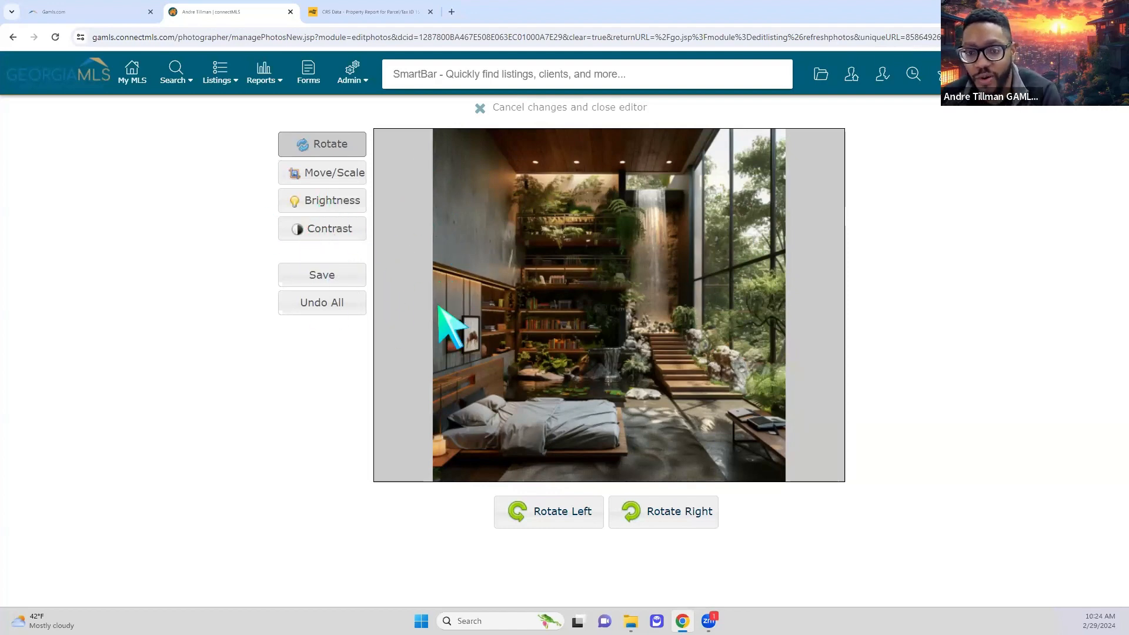
{"action": "left_click", "coordinate": [500, 107]}
{"action": "scroll", "coordinate": [158, 238], "scroll_direction": "up", "scroll_amount": 4}
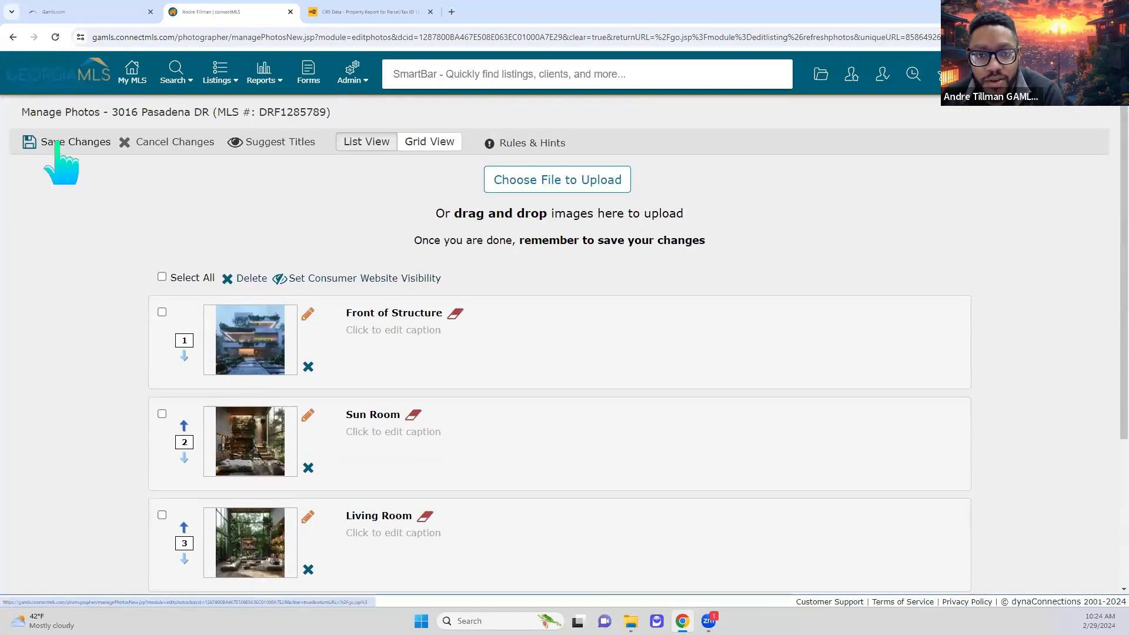
- Save the photo changes and continue to the listing's Documents section
{"action": "left_click", "coordinate": [61, 143]}
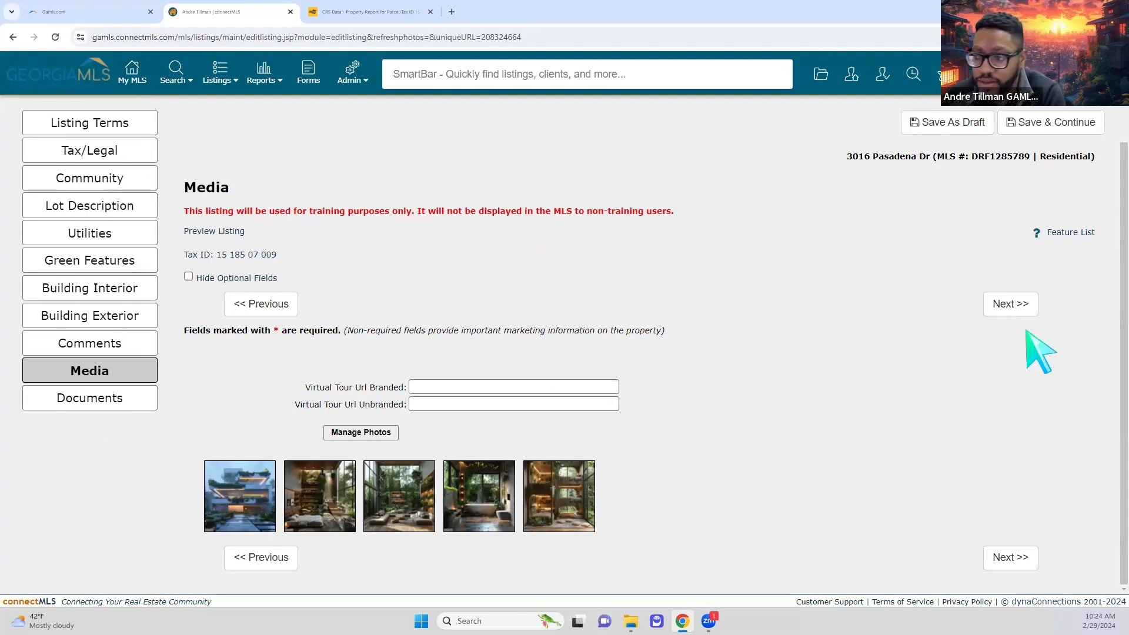
{"action": "left_click", "coordinate": [1008, 311]}
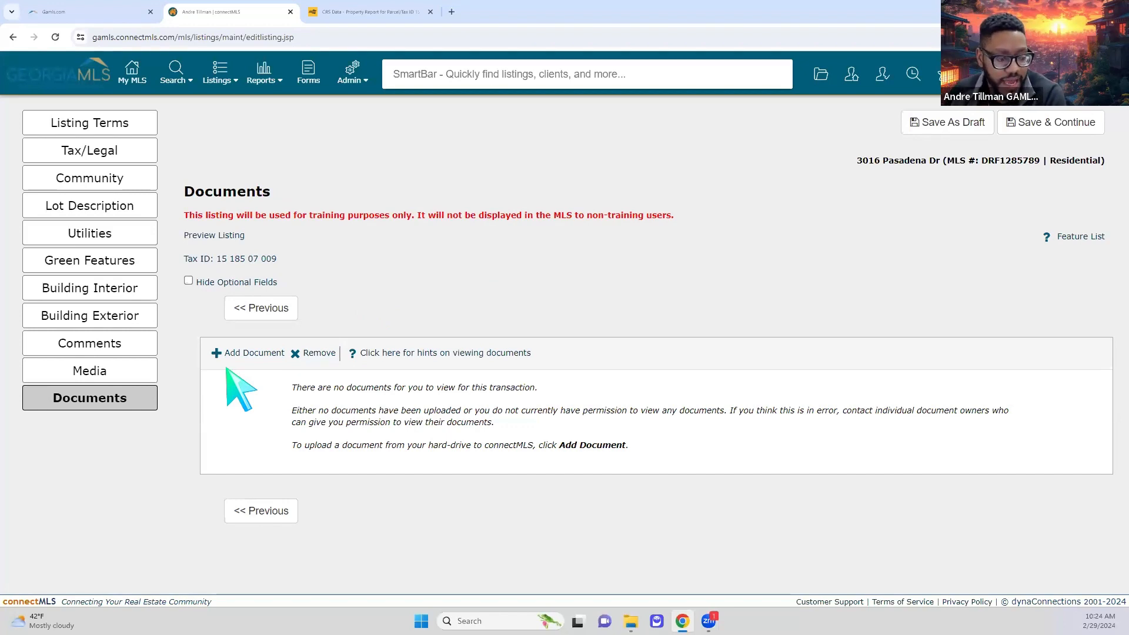
- Rename the ViewFile PDF to Disclosure Doc and choose it as the document upload
{"action": "left_click", "coordinate": [259, 356]}
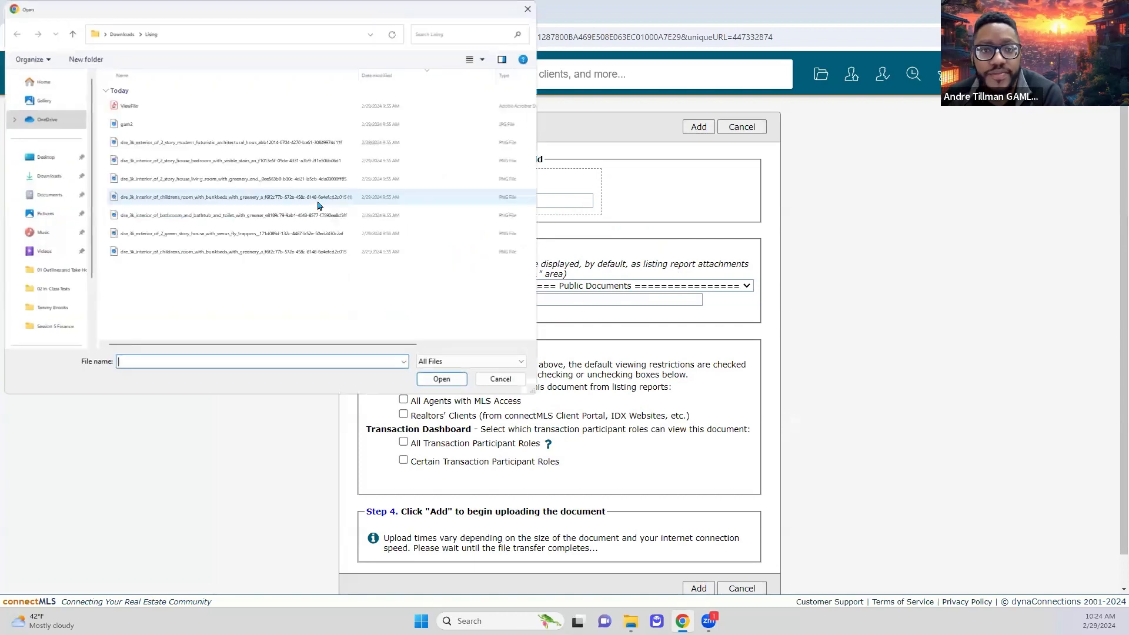
{"action": "left_click", "coordinate": [155, 106]}
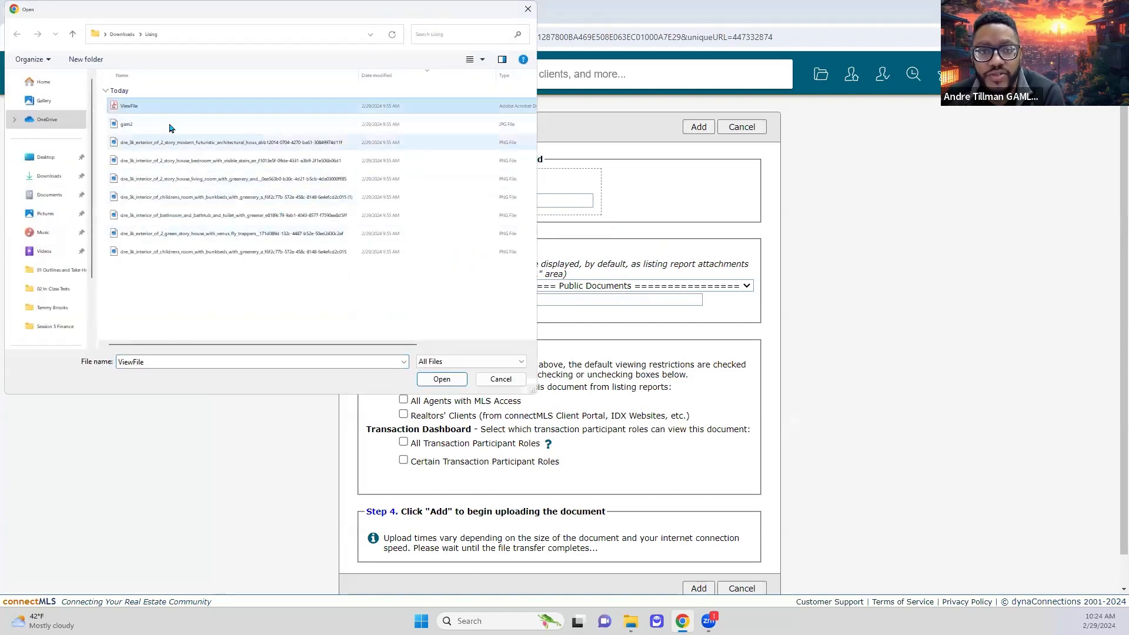
{"action": "right_click", "coordinate": [157, 106]}
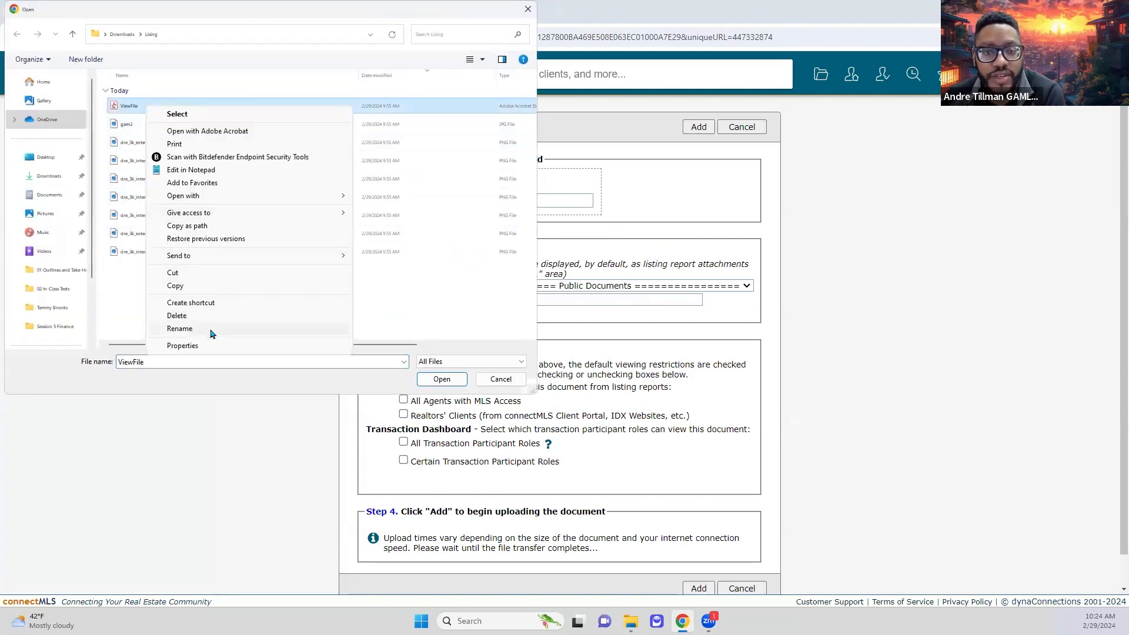
{"action": "left_click", "coordinate": [212, 329]}
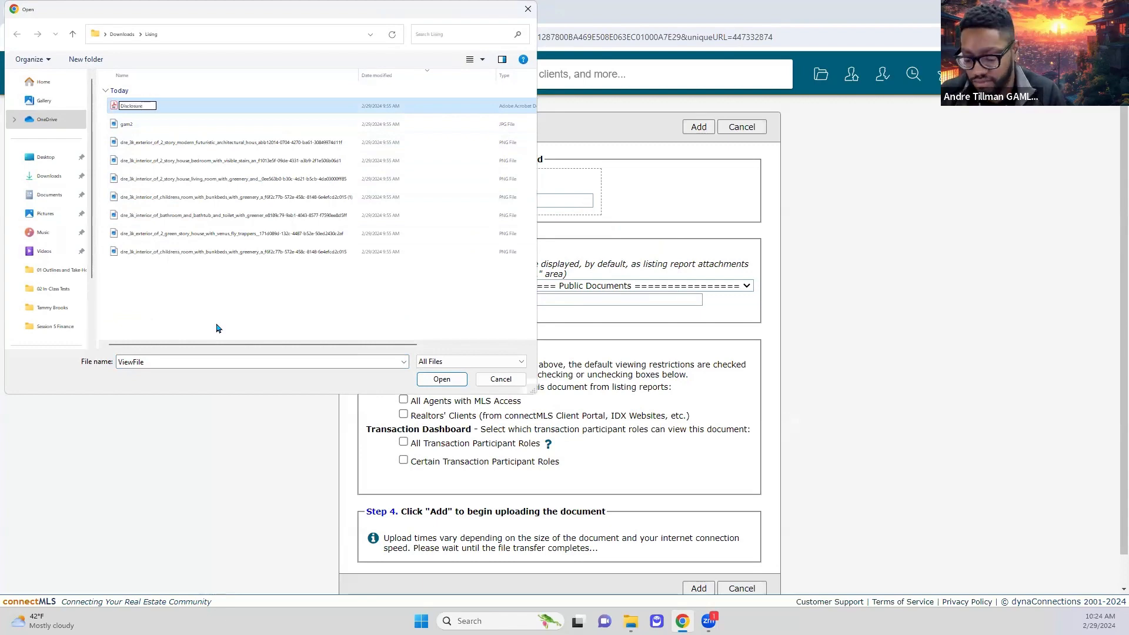
{"action": "type", "text": "Disclosure Doc"}
{"action": "key", "text": "Return"}
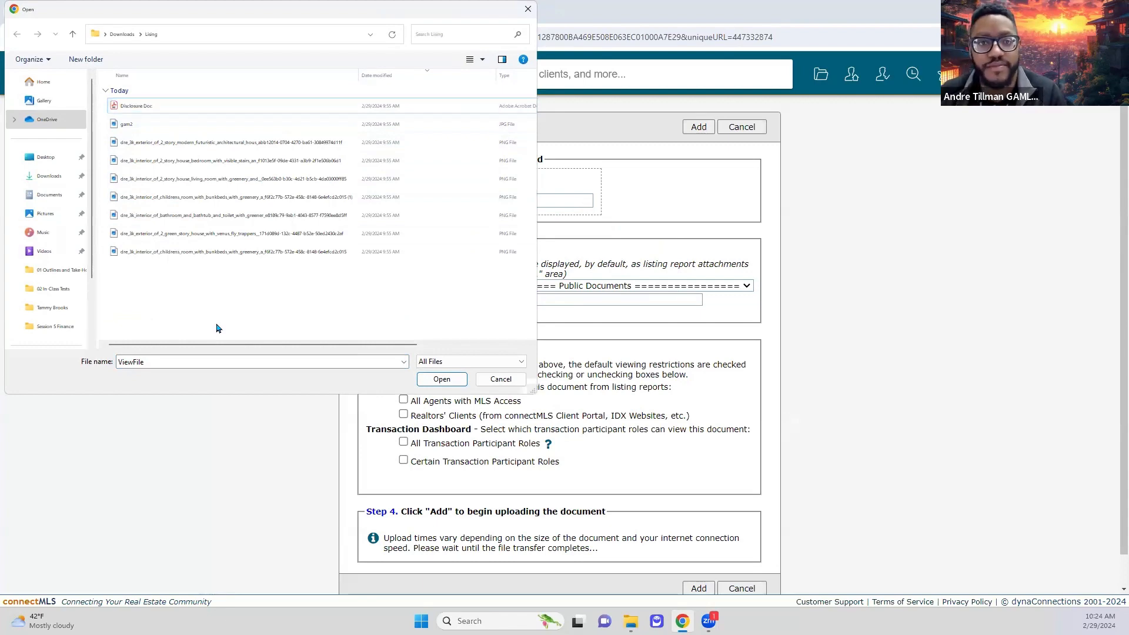
{"action": "left_click", "coordinate": [199, 111]}
{"action": "double_click", "coordinate": [198, 111]}
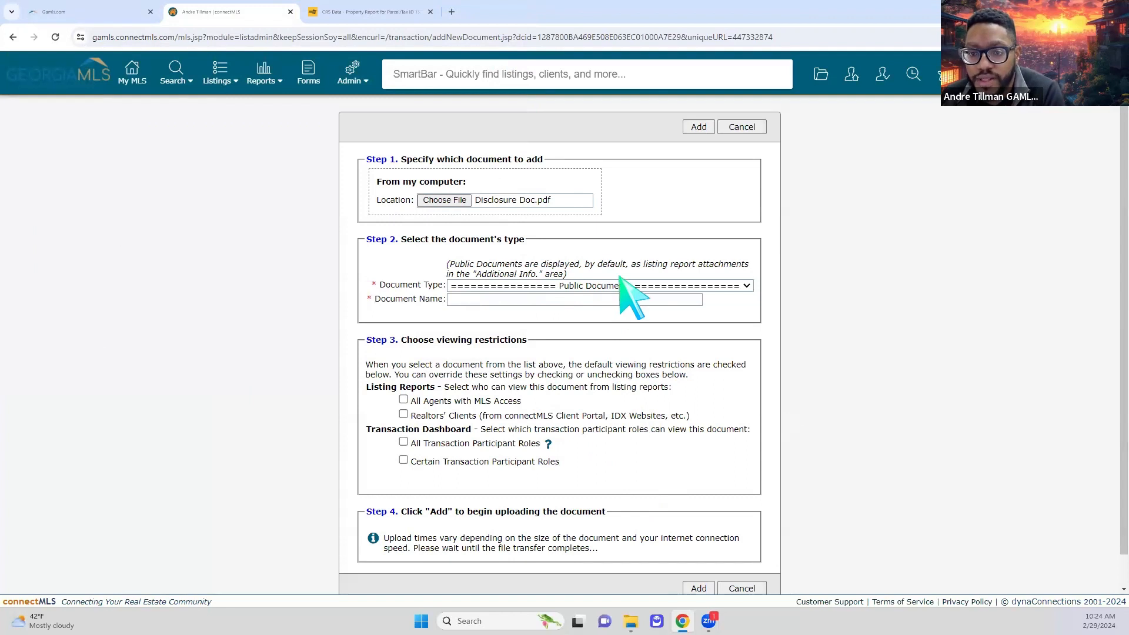
- Set Document Type to Disclosure - Lead-Based Paint Disclosure, auto-filling the document name
{"action": "left_click", "coordinate": [670, 285]}
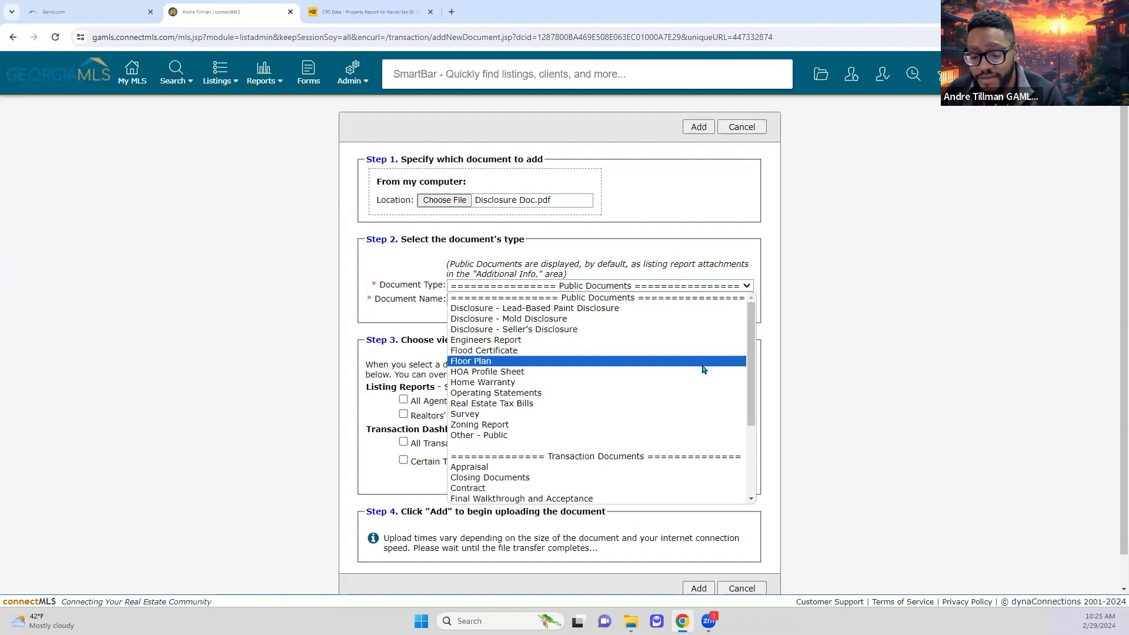
{"action": "scroll", "coordinate": [685, 388], "scroll_direction": "down", "scroll_amount": 3}
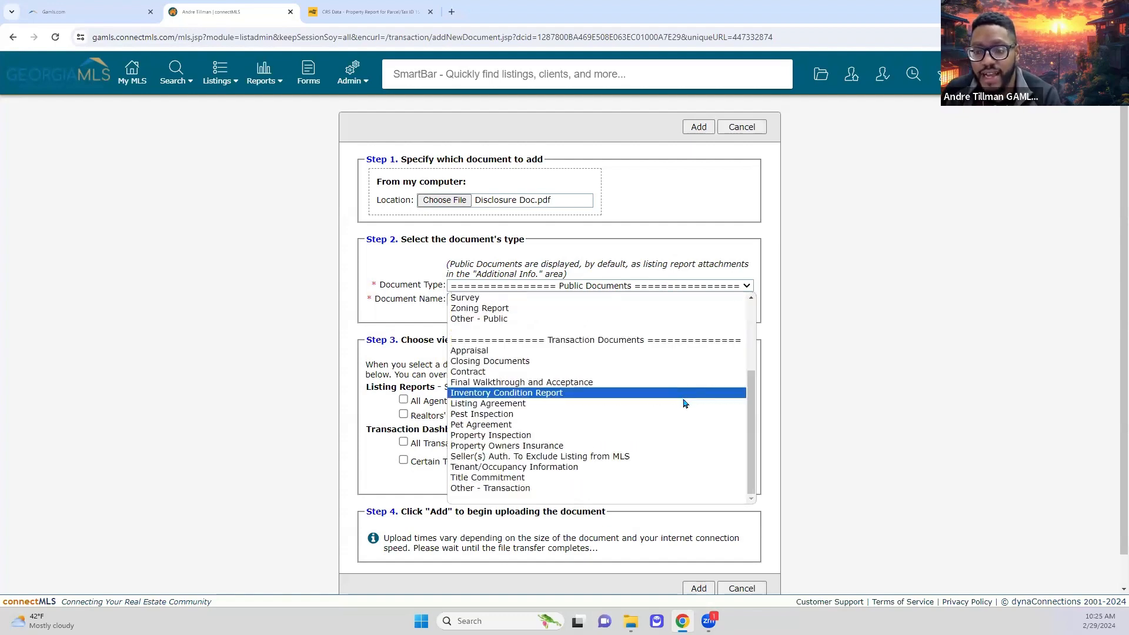
{"action": "scroll", "coordinate": [658, 405], "scroll_direction": "up", "scroll_amount": 4}
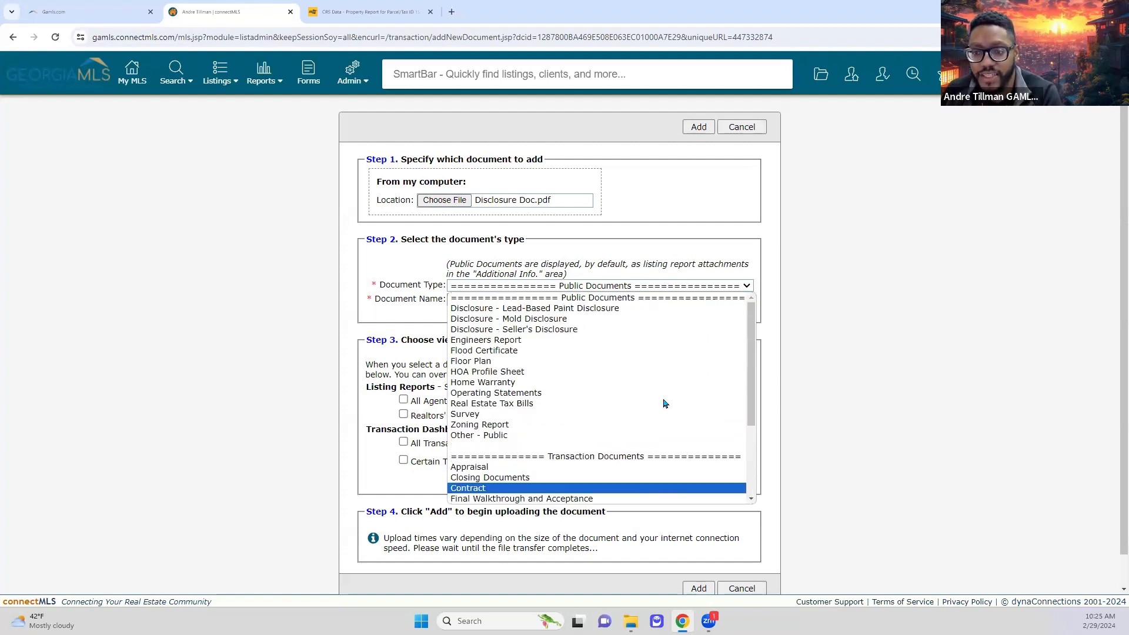
{"action": "left_click", "coordinate": [627, 310]}
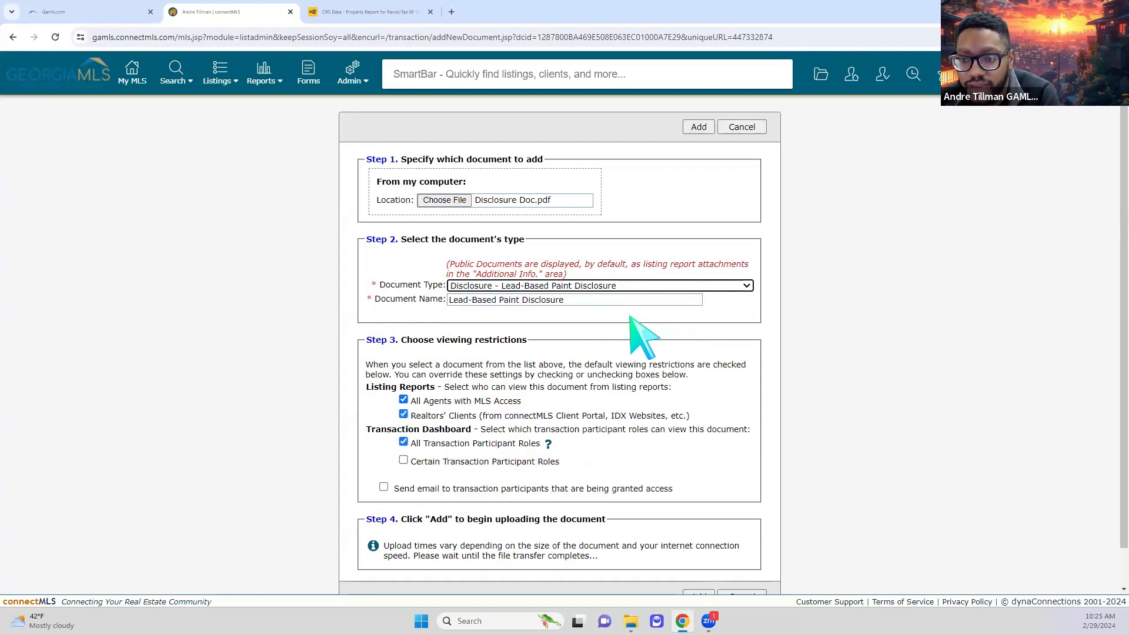
{"action": "left_click", "coordinate": [583, 300]}
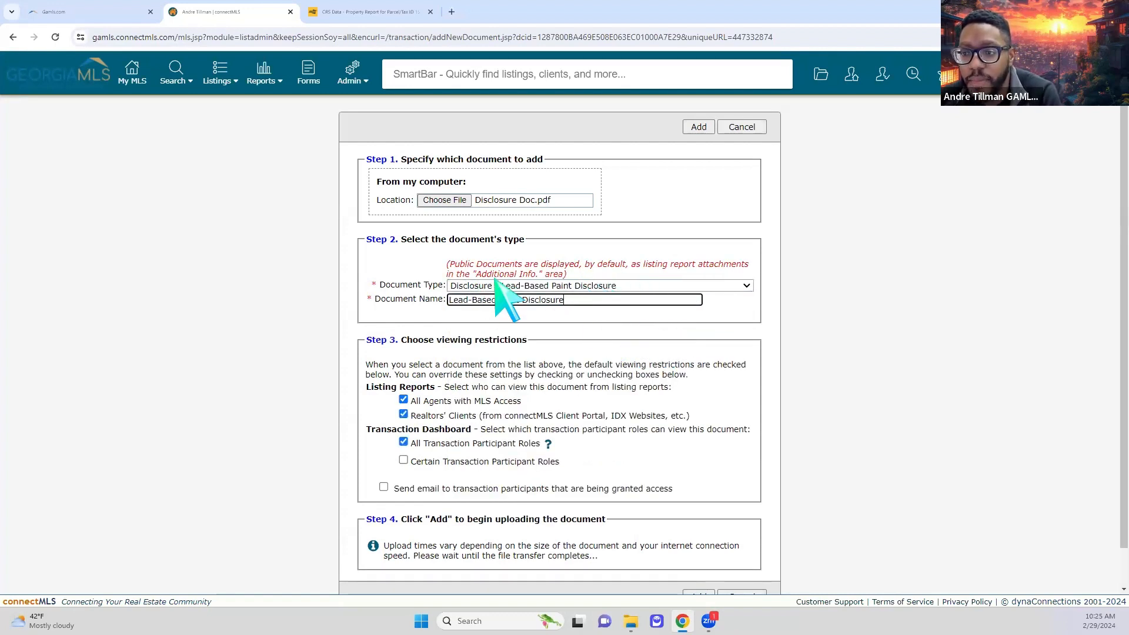
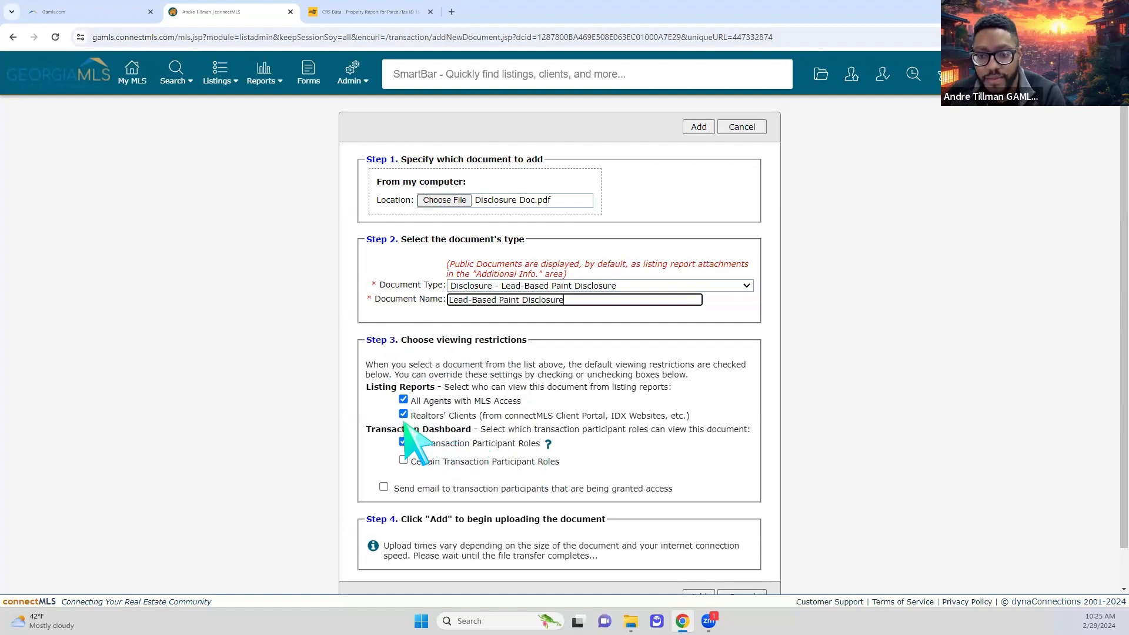
- Add Disclosure Doc.pdf as a Lead-Based Paint Disclosure viewable by agents, clients and transaction participants
{"action": "left_click", "coordinate": [403, 415]}
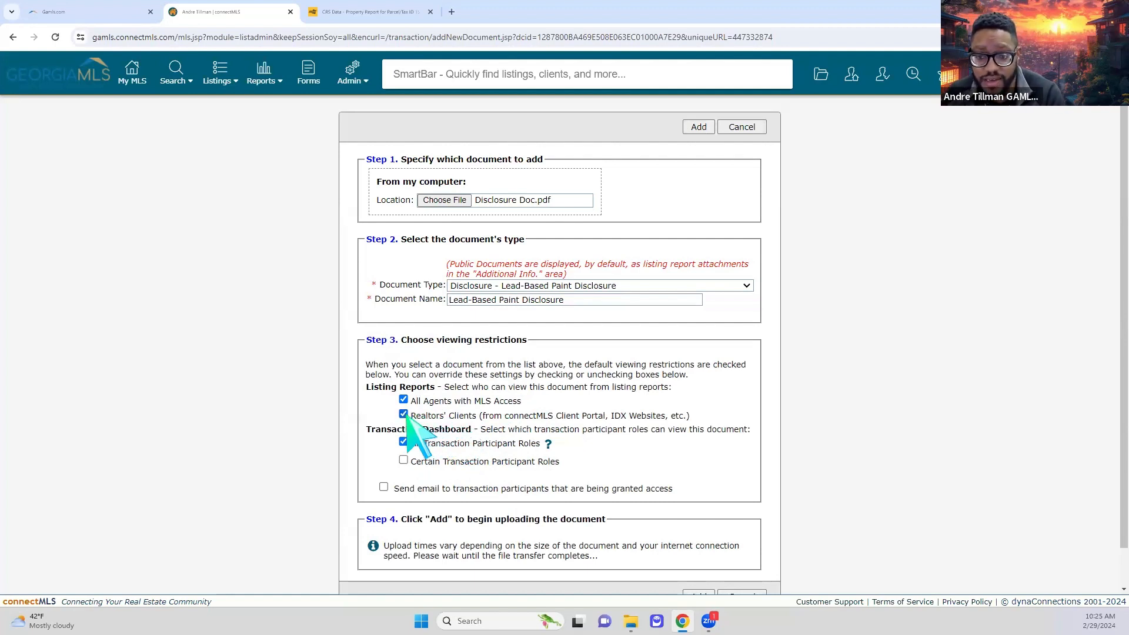
{"action": "scroll", "coordinate": [709, 444], "scroll_direction": "down", "scroll_amount": 1}
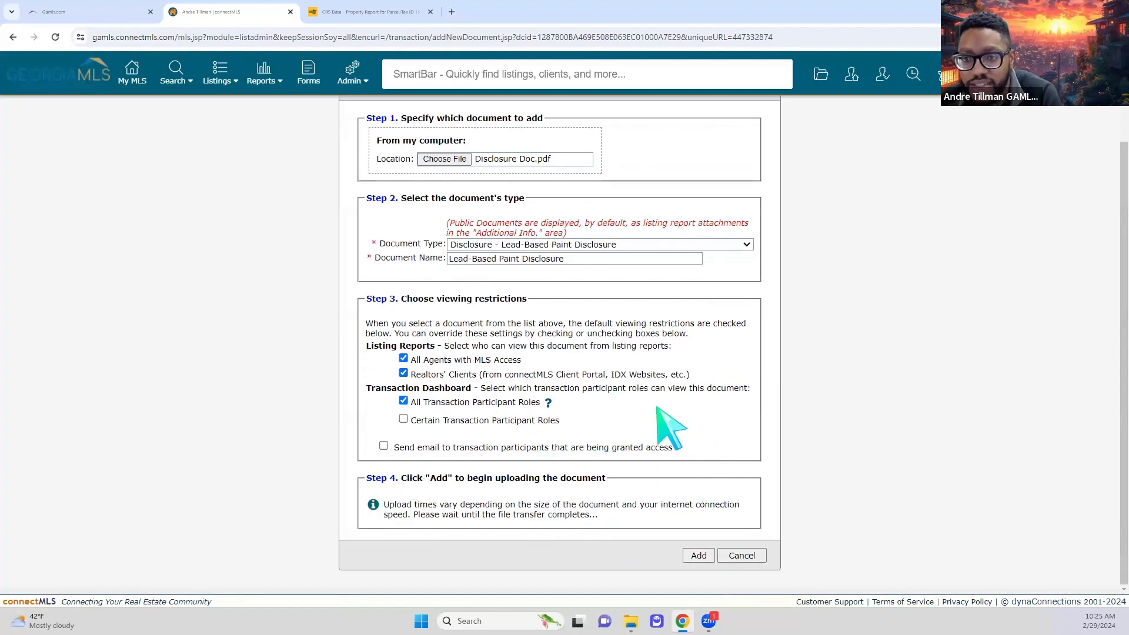
{"action": "scroll", "coordinate": [658, 407], "scroll_direction": "up", "scroll_amount": 1}
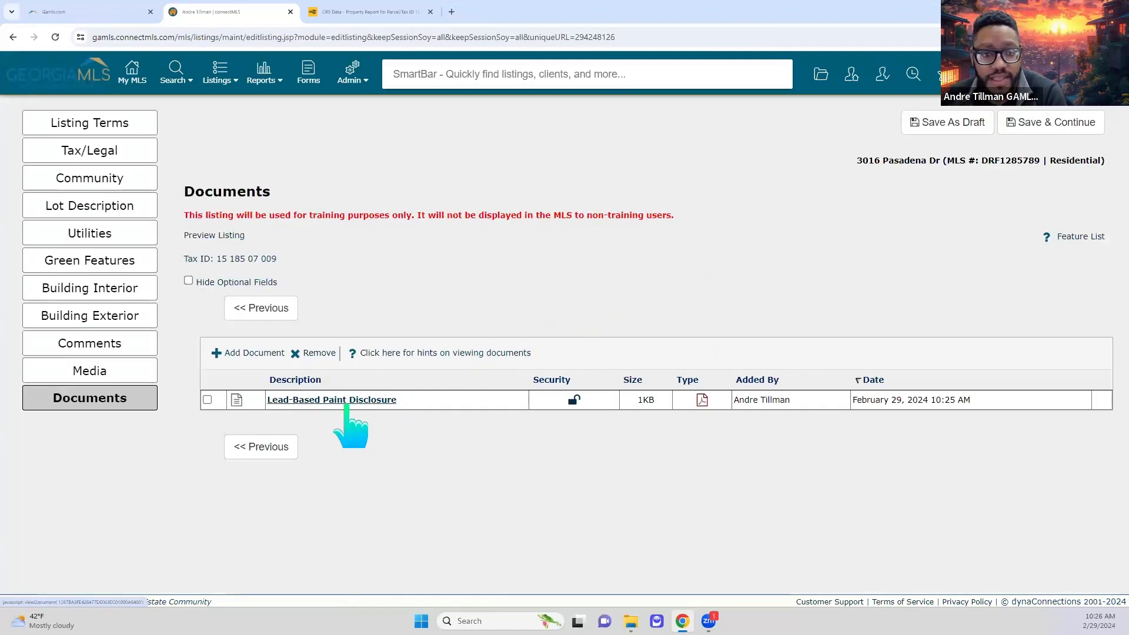
- Save the listing as a draft from Media to reveal the flagged Listing Terms problems
{"action": "left_click", "coordinate": [248, 316]}
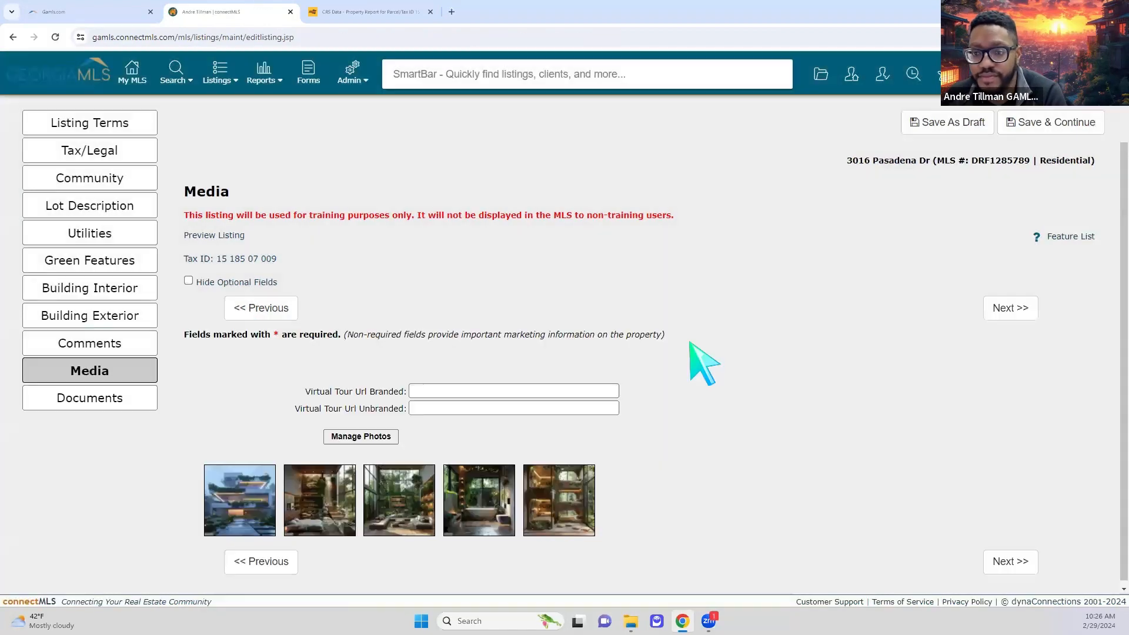
{"action": "left_click", "coordinate": [958, 123]}
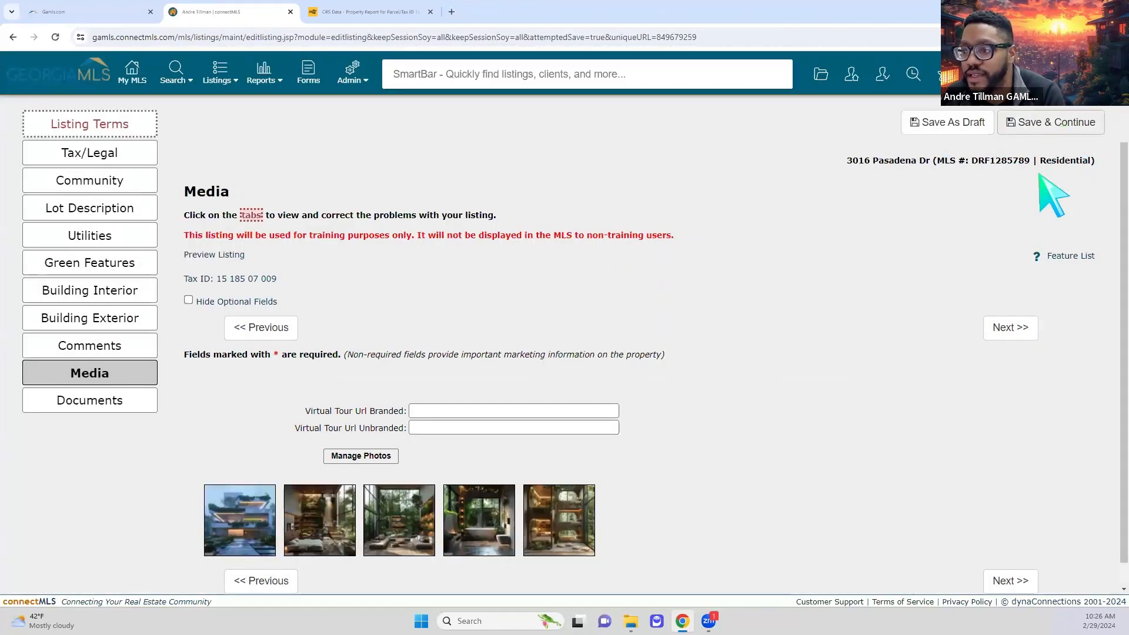
{"action": "left_click", "coordinate": [1067, 124]}
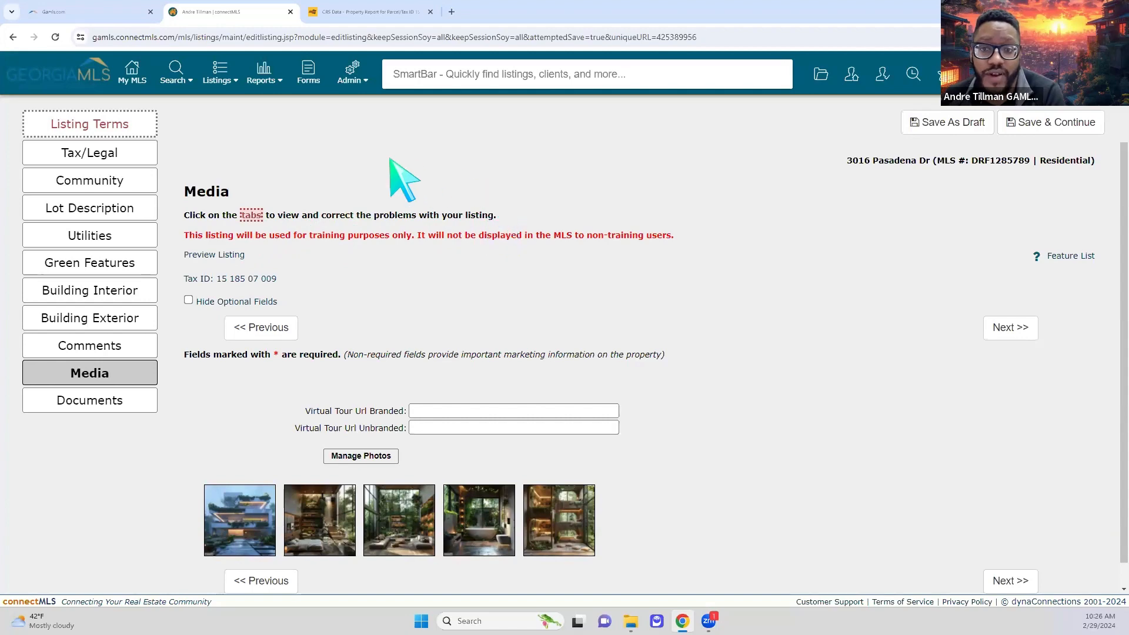
- Change the Listing Contract Date to 02/29/2024 in Listing Terms and save
{"action": "left_click", "coordinate": [112, 125]}
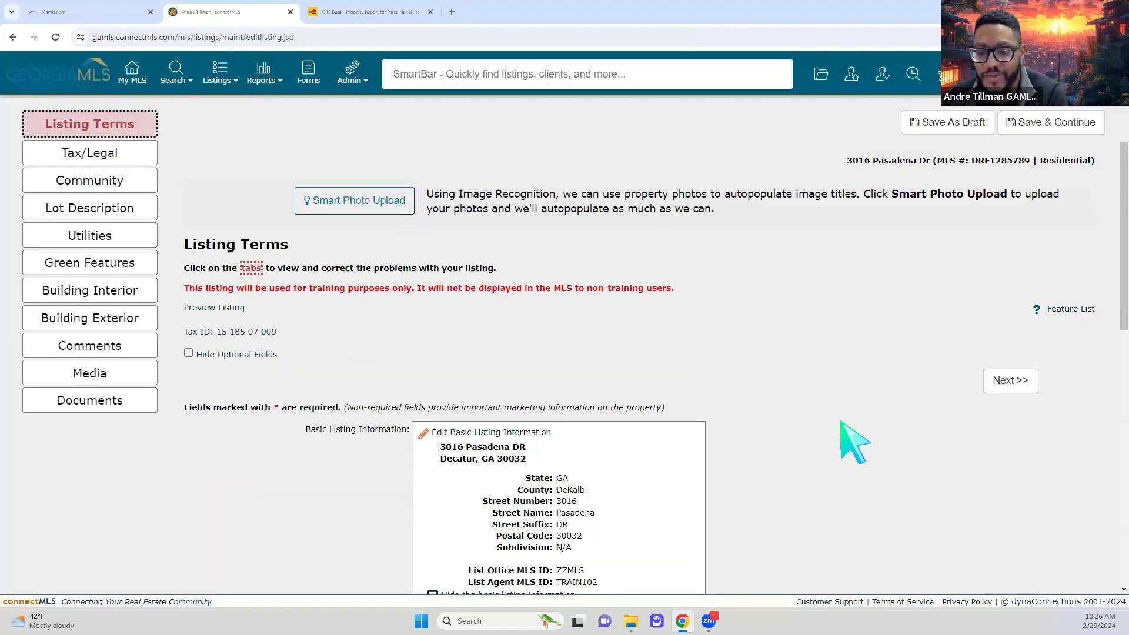
{"action": "scroll", "coordinate": [847, 444], "scroll_direction": "down", "scroll_amount": 3}
{"action": "scroll", "coordinate": [832, 449], "scroll_direction": "down", "scroll_amount": 2}
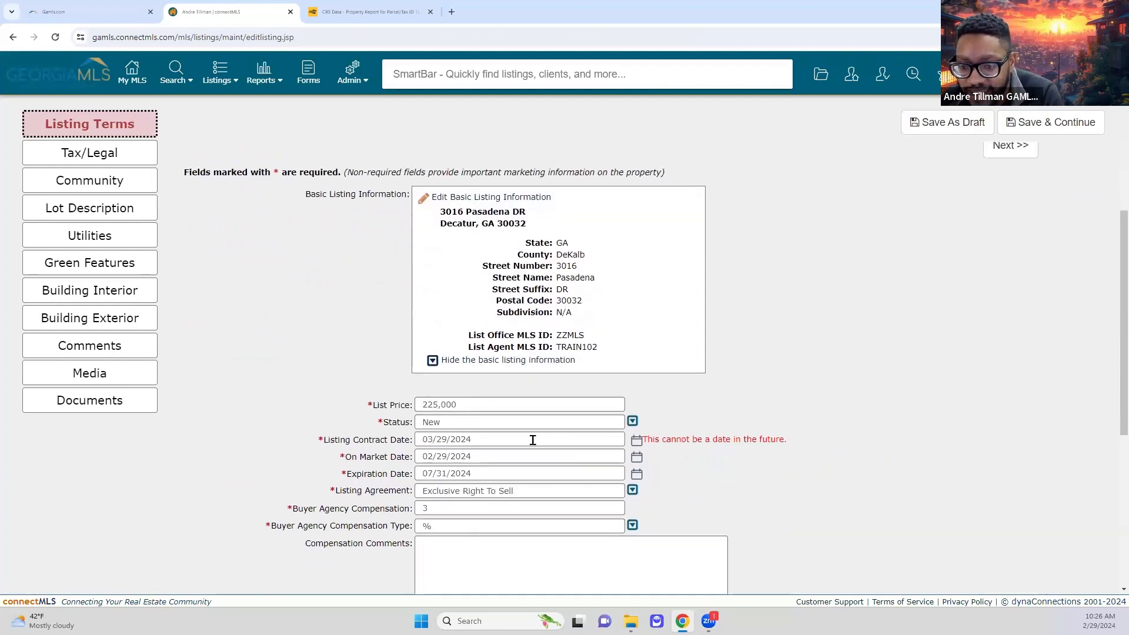
{"action": "left_click", "coordinate": [623, 438]}
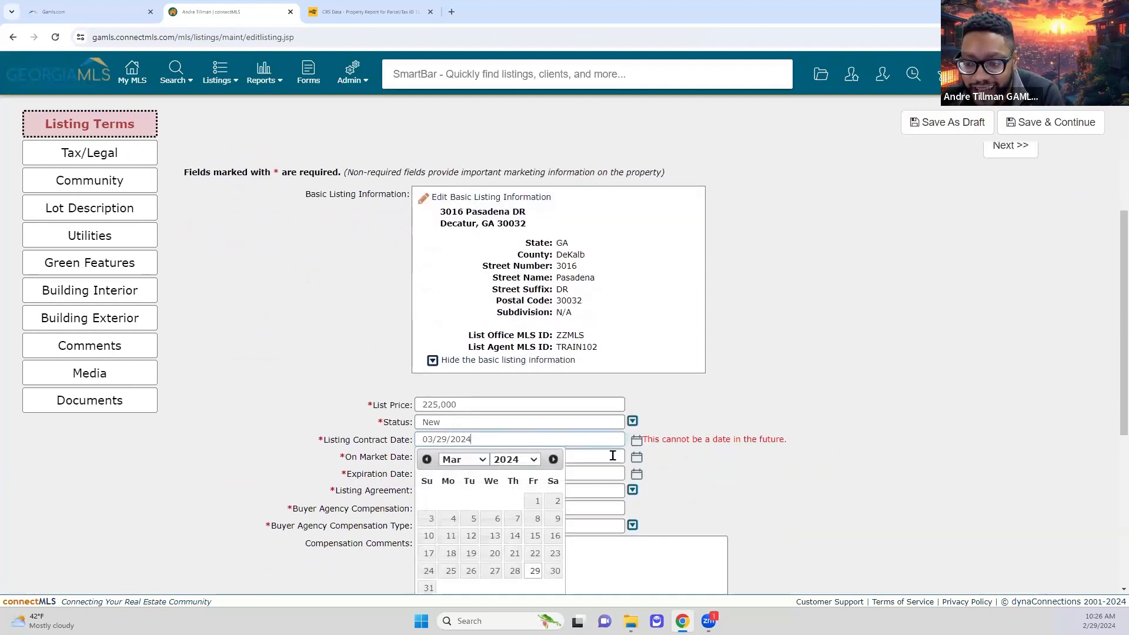
{"action": "left_click", "coordinate": [533, 573]}
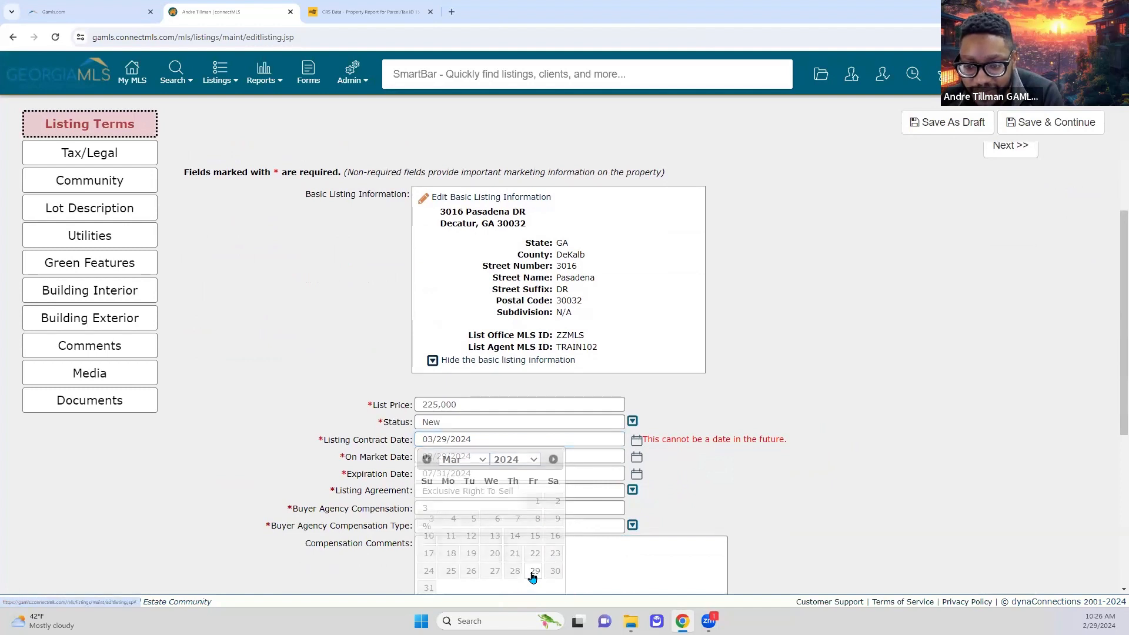
{"action": "left_click", "coordinate": [549, 440]}
{"action": "left_click", "coordinate": [472, 461]}
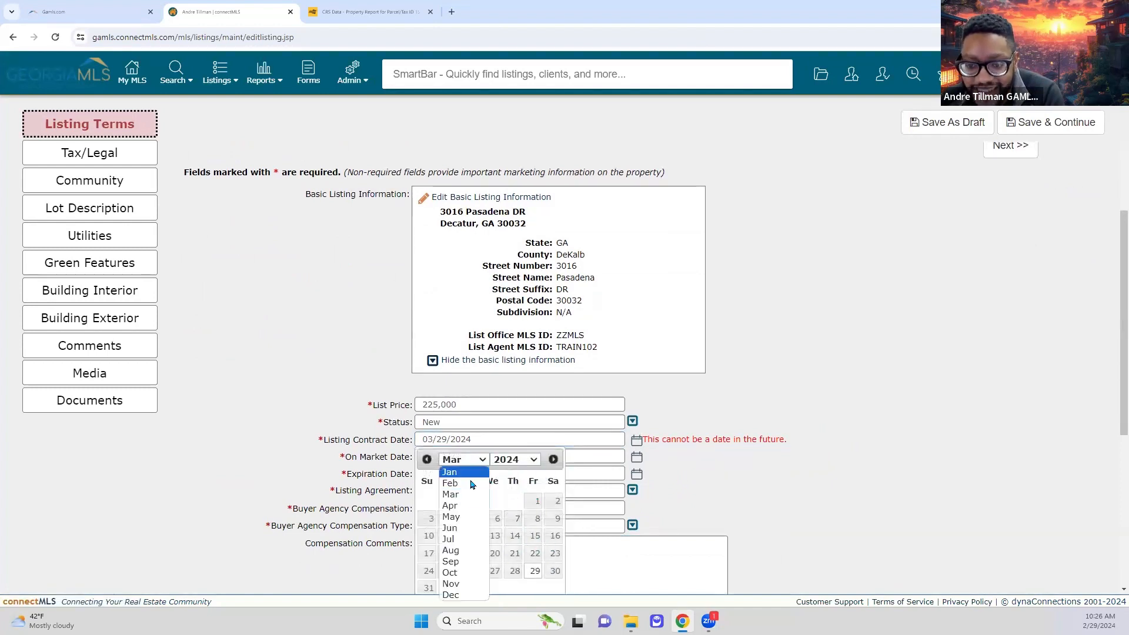
{"action": "left_click", "coordinate": [472, 484]}
{"action": "left_click", "coordinate": [515, 573]}
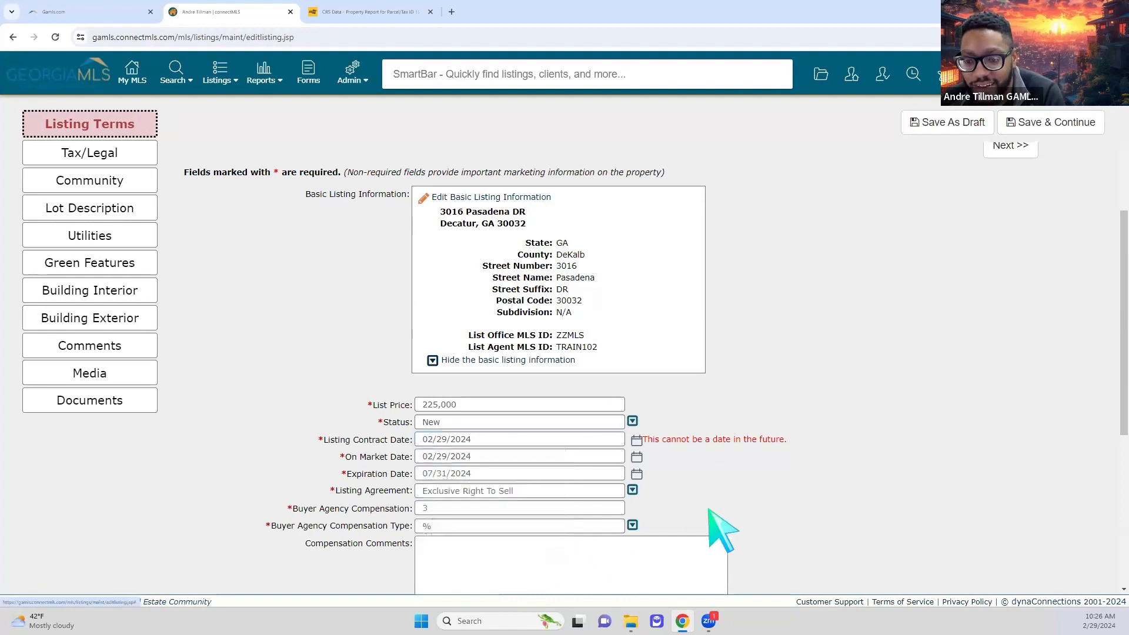
{"action": "left_click", "coordinate": [1036, 123]}
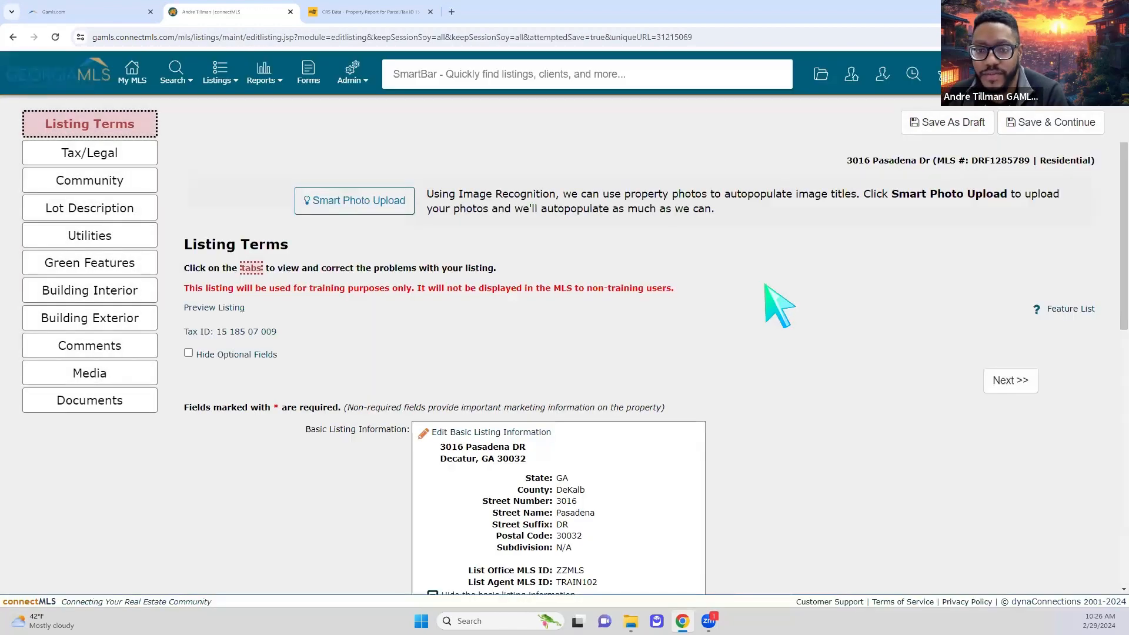
- Set Possession to Close Of Escrow and save the listing terms
{"action": "scroll", "coordinate": [781, 429], "scroll_direction": "down", "scroll_amount": 10}
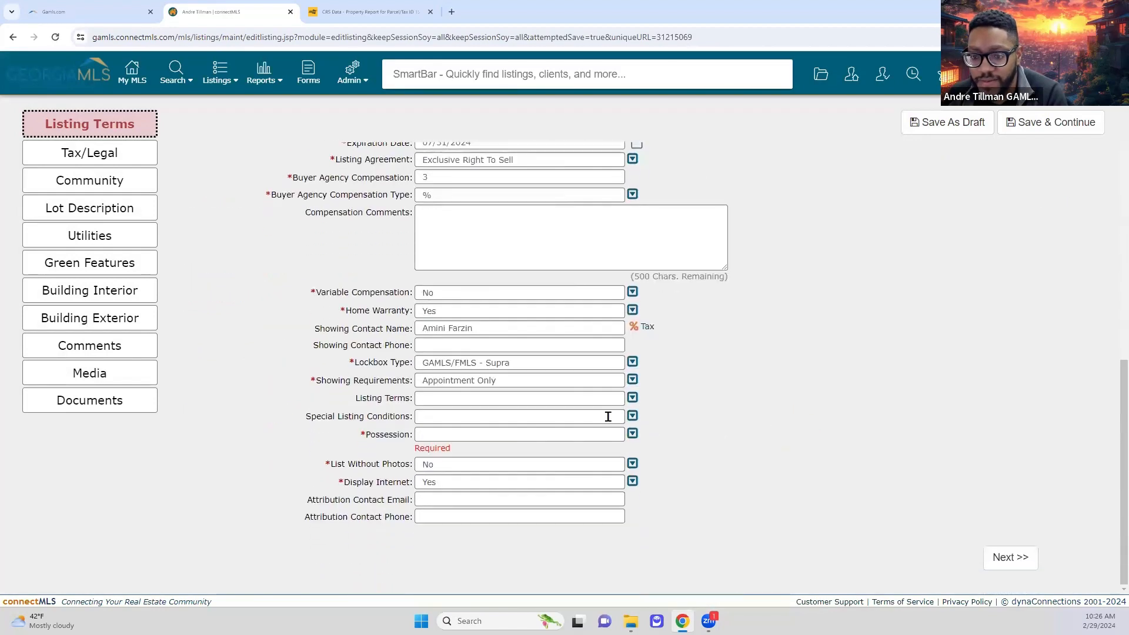
{"action": "left_click", "coordinate": [490, 428]}
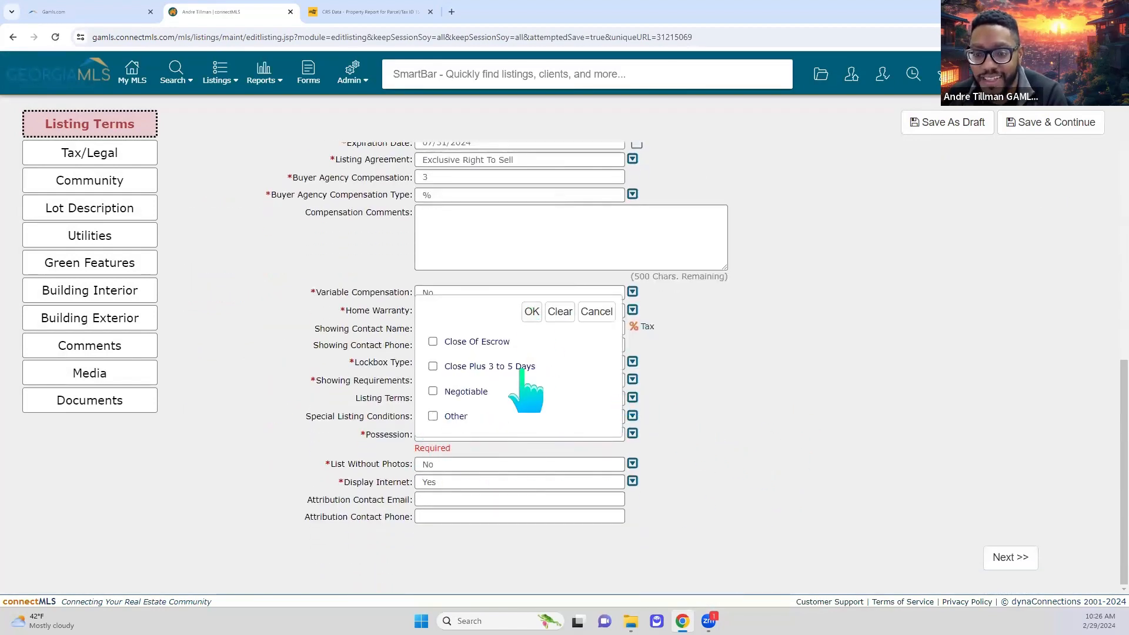
{"action": "left_click", "coordinate": [433, 342]}
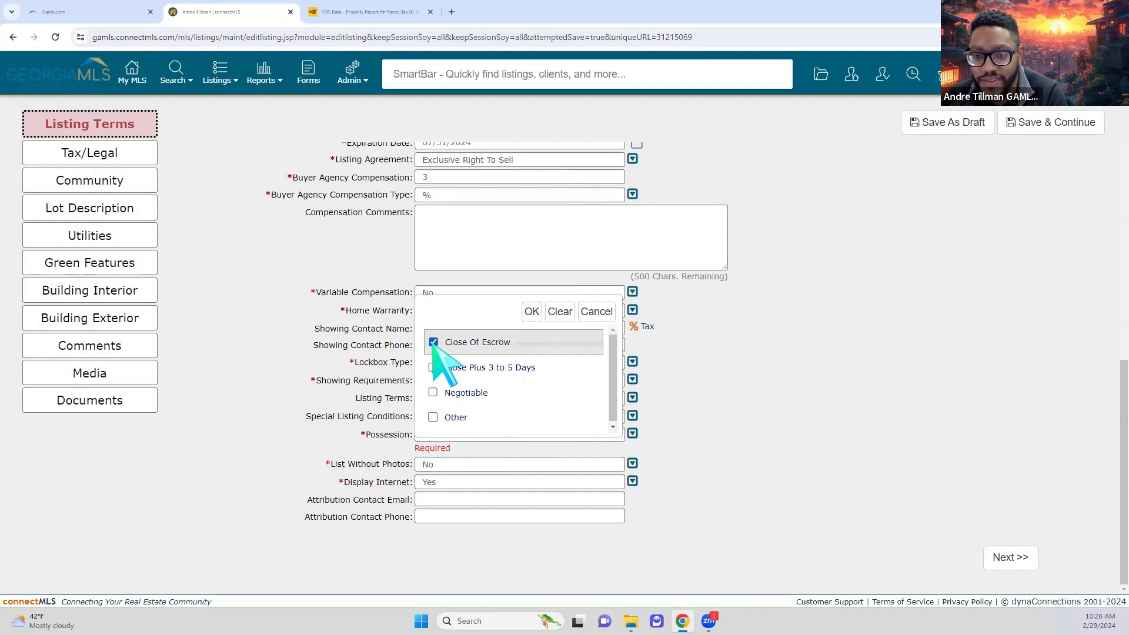
{"action": "left_click", "coordinate": [532, 312]}
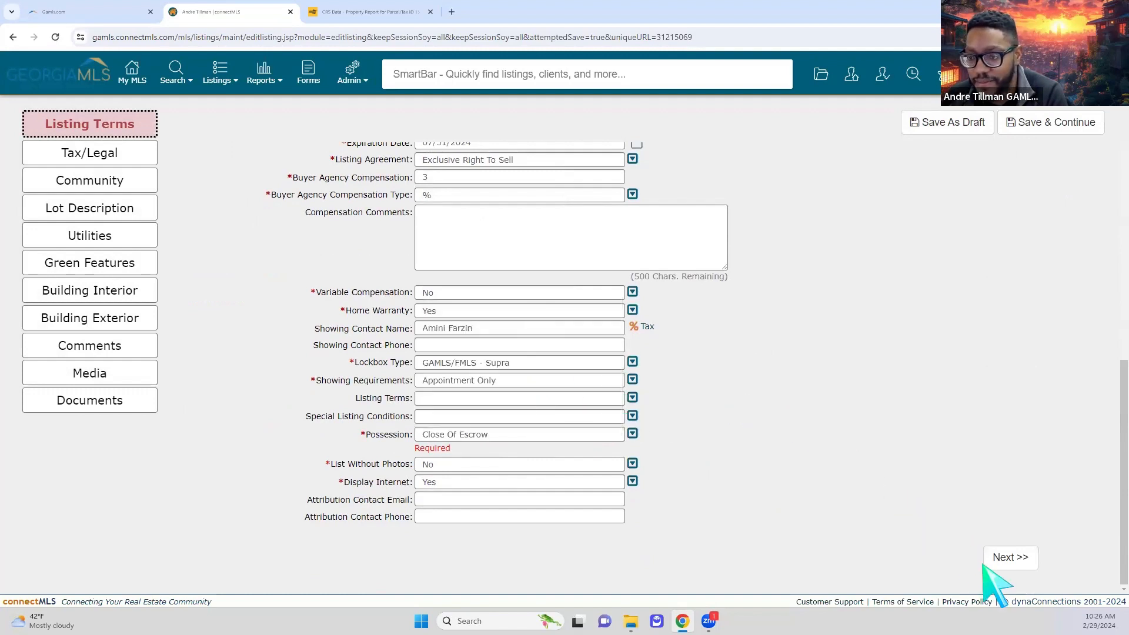
{"action": "left_click", "coordinate": [1046, 135]}
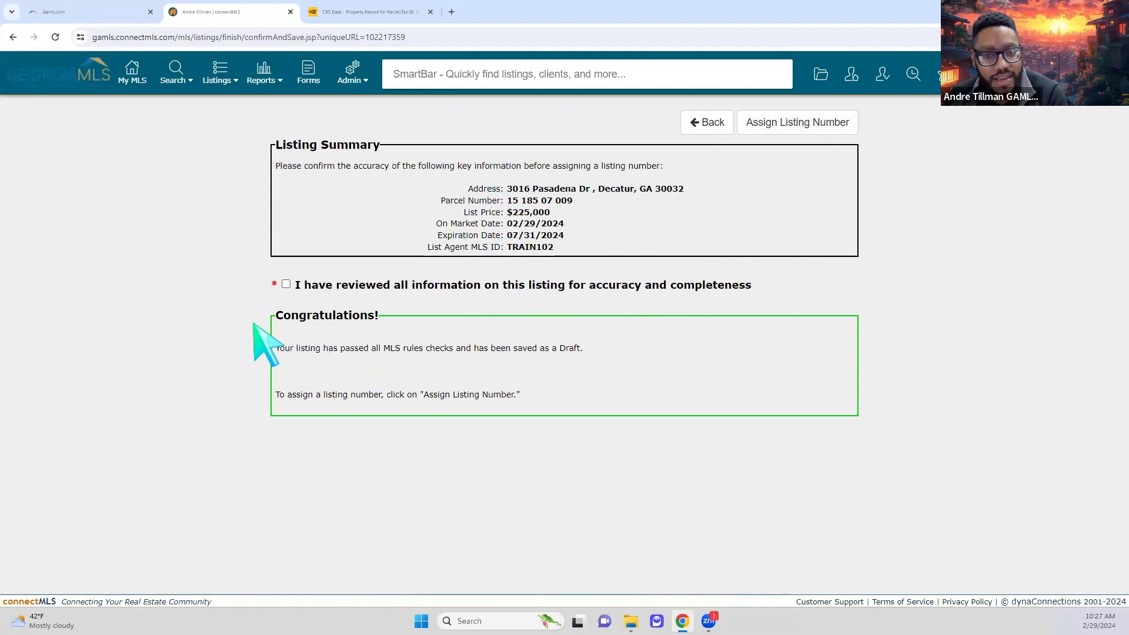
- Confirm all listing information was reviewed and get the listing's MLS number assigned
{"action": "left_click", "coordinate": [285, 285]}
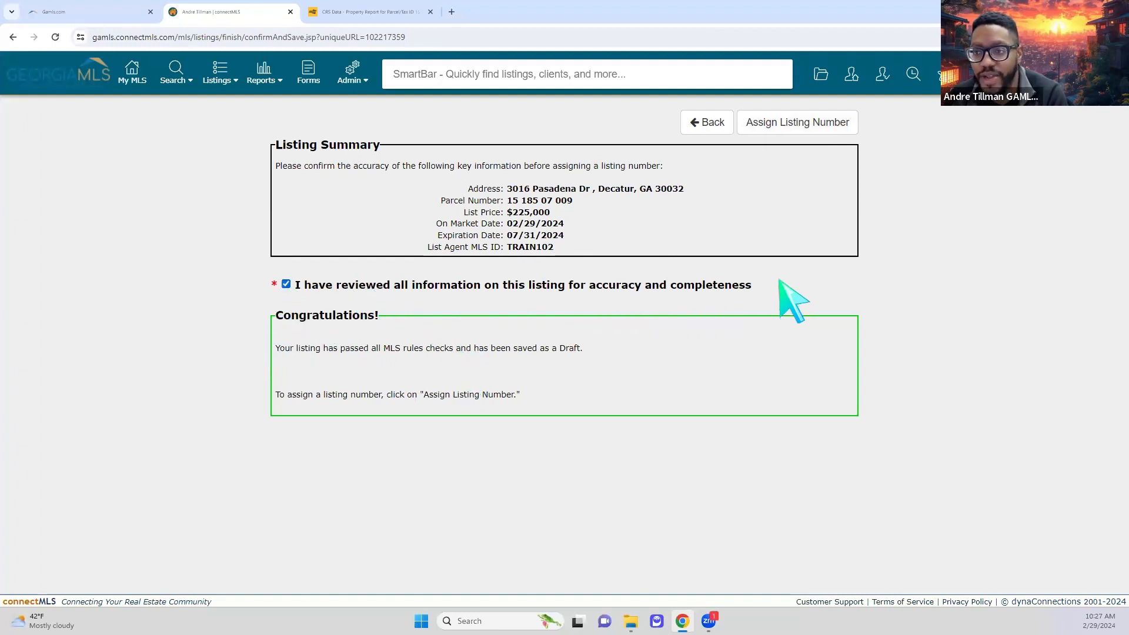
{"action": "left_click", "coordinate": [826, 126]}
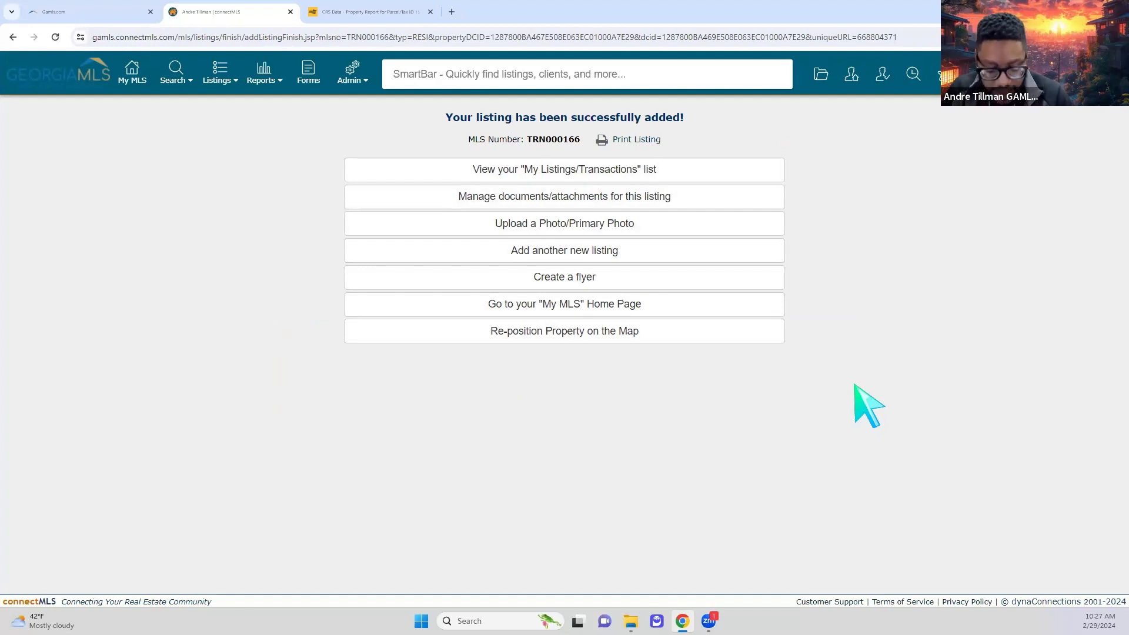
{"action": "left_click", "coordinate": [207, 88]}
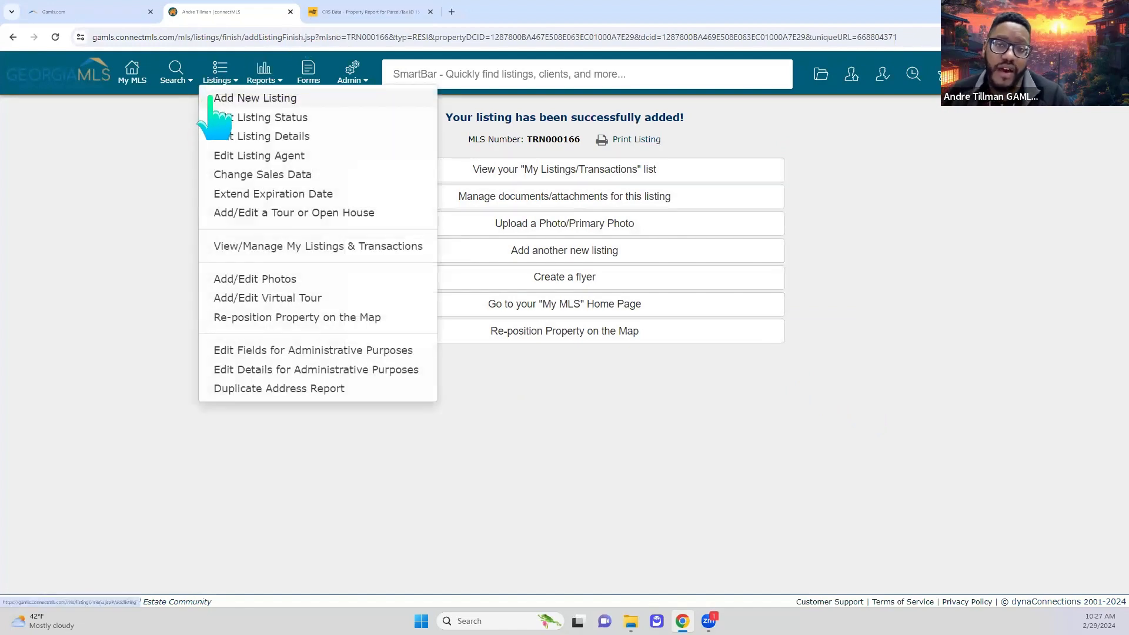
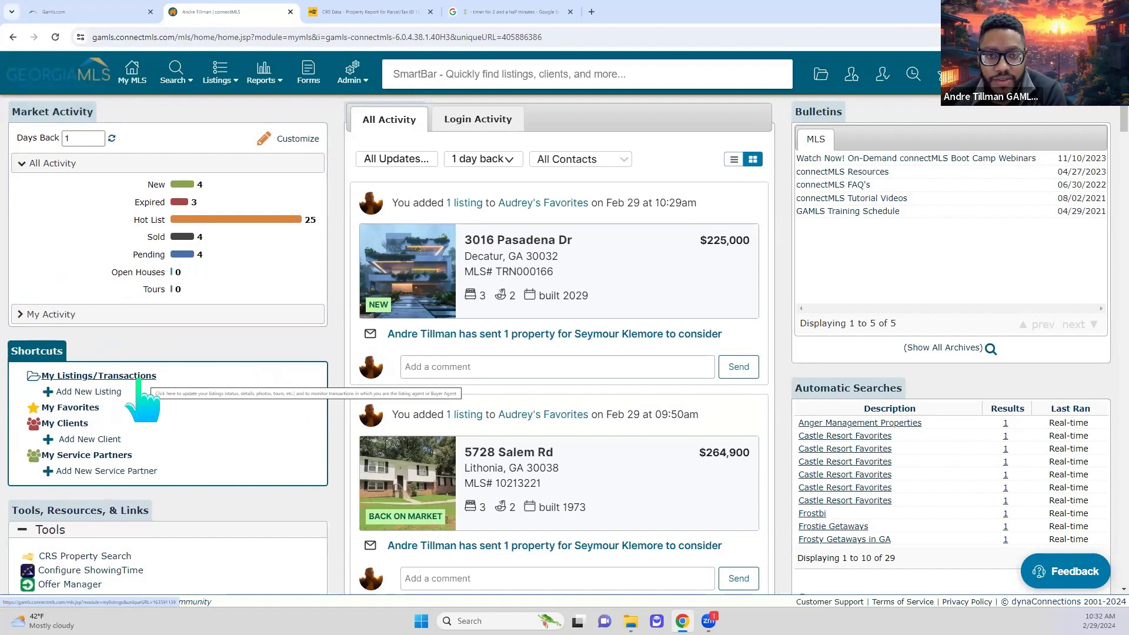
- Return to the My MLS home dashboard with its market activity counts and recent listing feed
{"action": "mouse_move", "coordinate": [226, 81]}
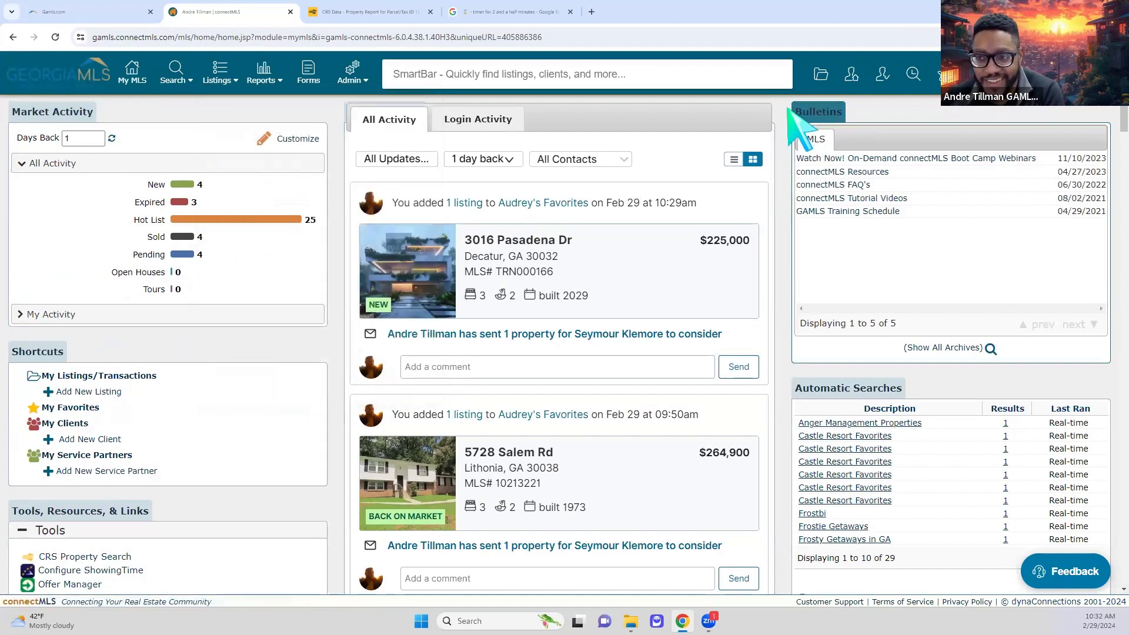
- In My Listings/Transactions, view the four Draft/Partial listings, then filter back to All Actives/Pending
{"action": "left_click", "coordinate": [821, 75]}
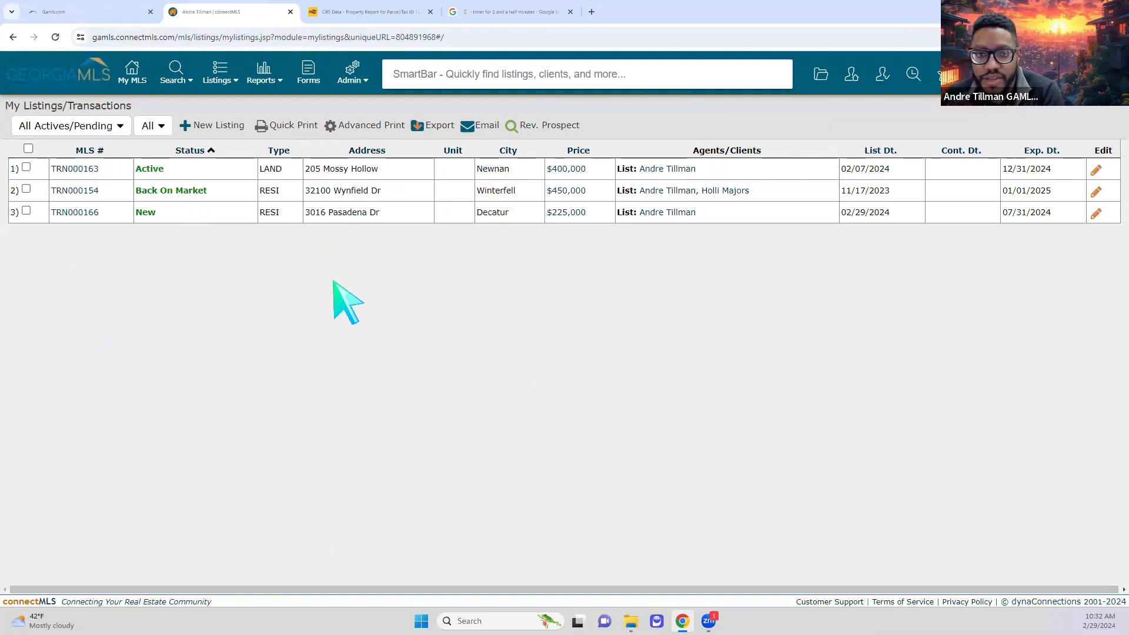
{"action": "left_click", "coordinate": [90, 126]}
{"action": "scroll", "coordinate": [65, 226], "scroll_direction": "down", "scroll_amount": 1}
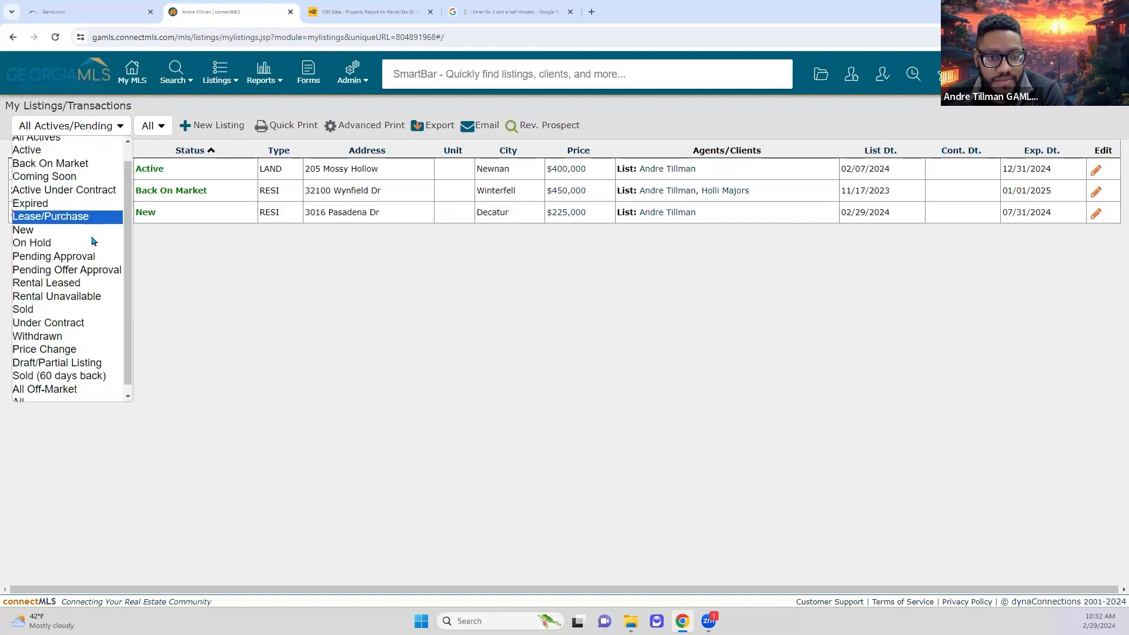
{"action": "left_click", "coordinate": [91, 356]}
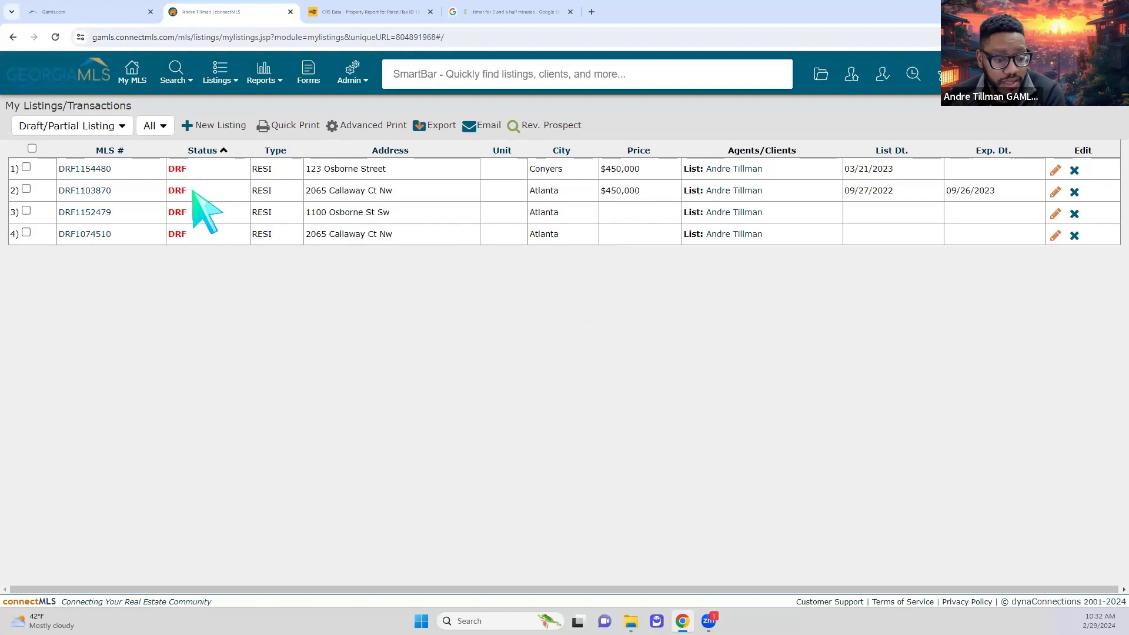
{"action": "left_click", "coordinate": [114, 126]}
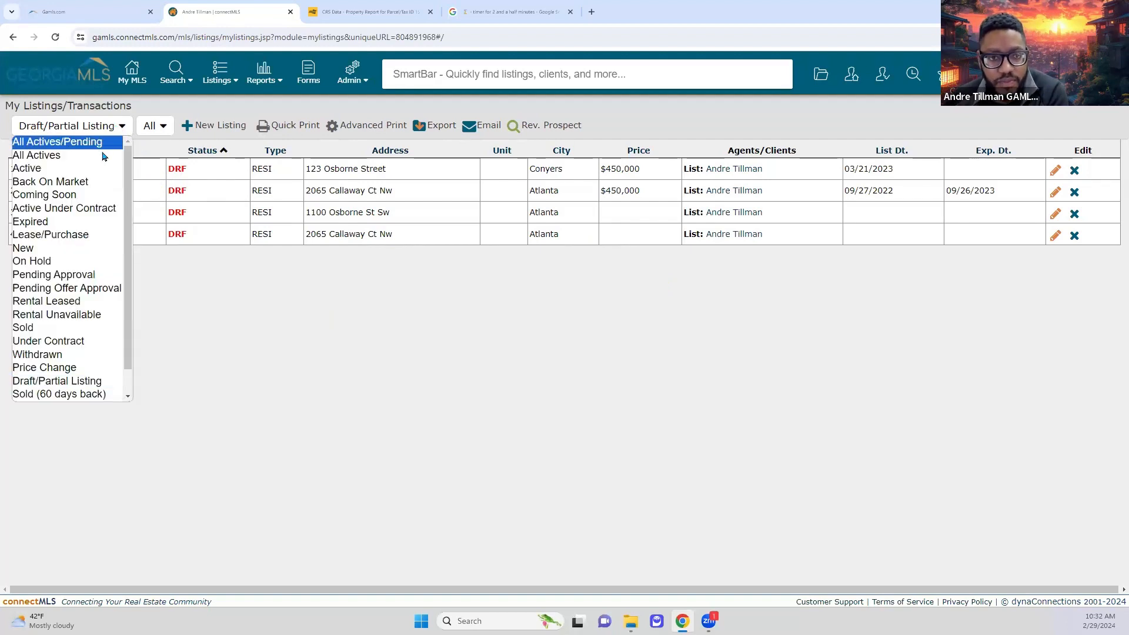
{"action": "left_click", "coordinate": [84, 144]}
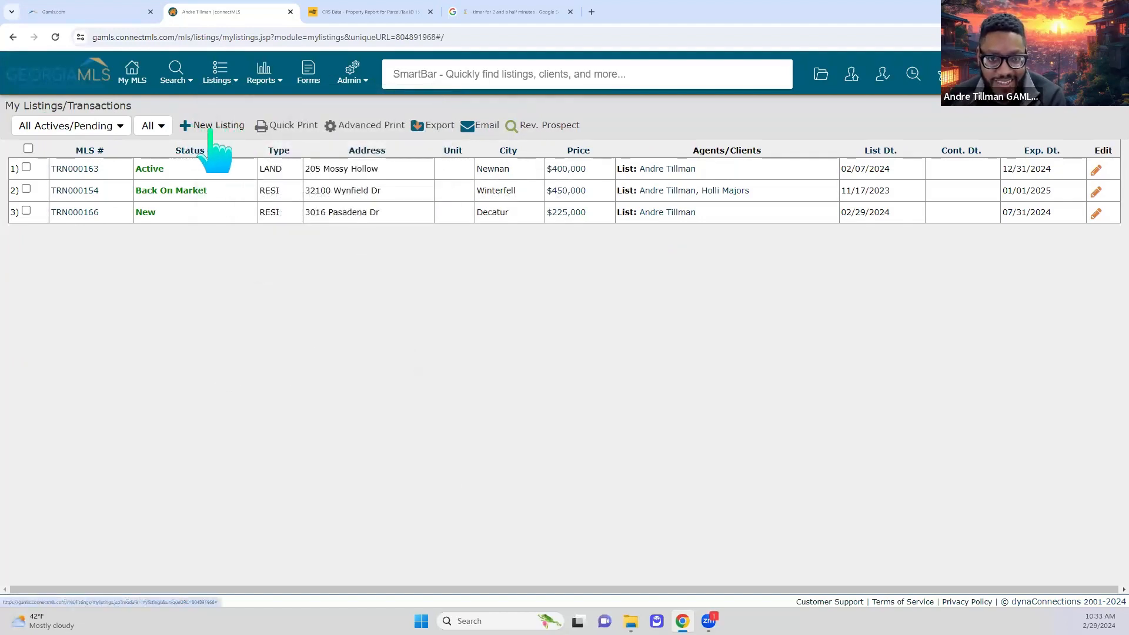
{"action": "mouse_move", "coordinate": [365, 78]}
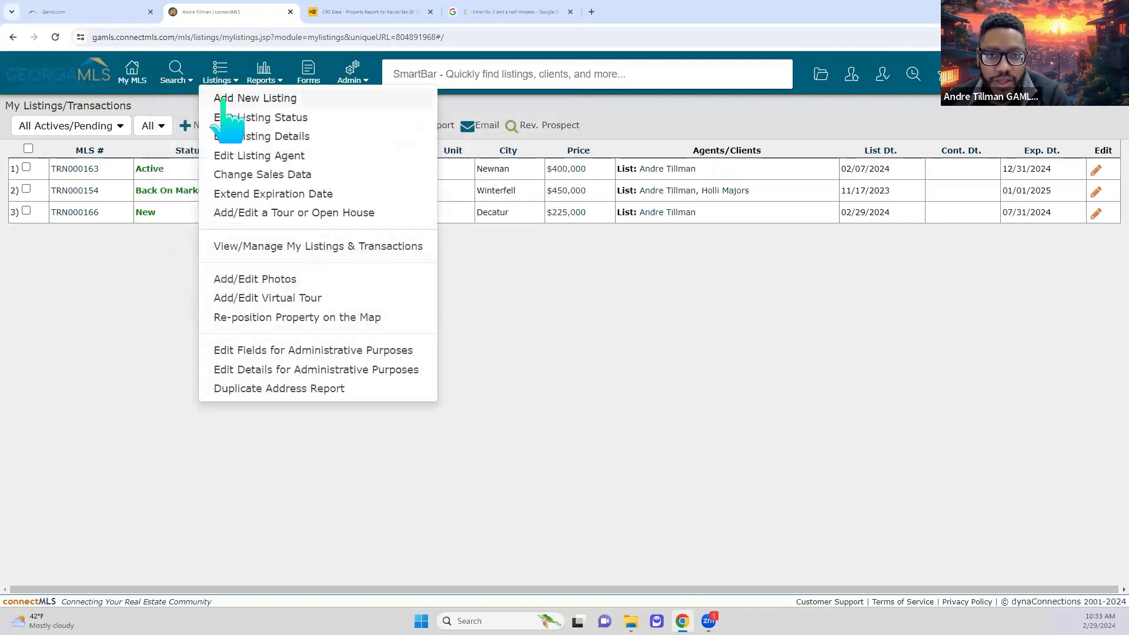
- Start a new listing, choose to clone MLS data, then cancel the setup
{"action": "left_click", "coordinate": [223, 98]}
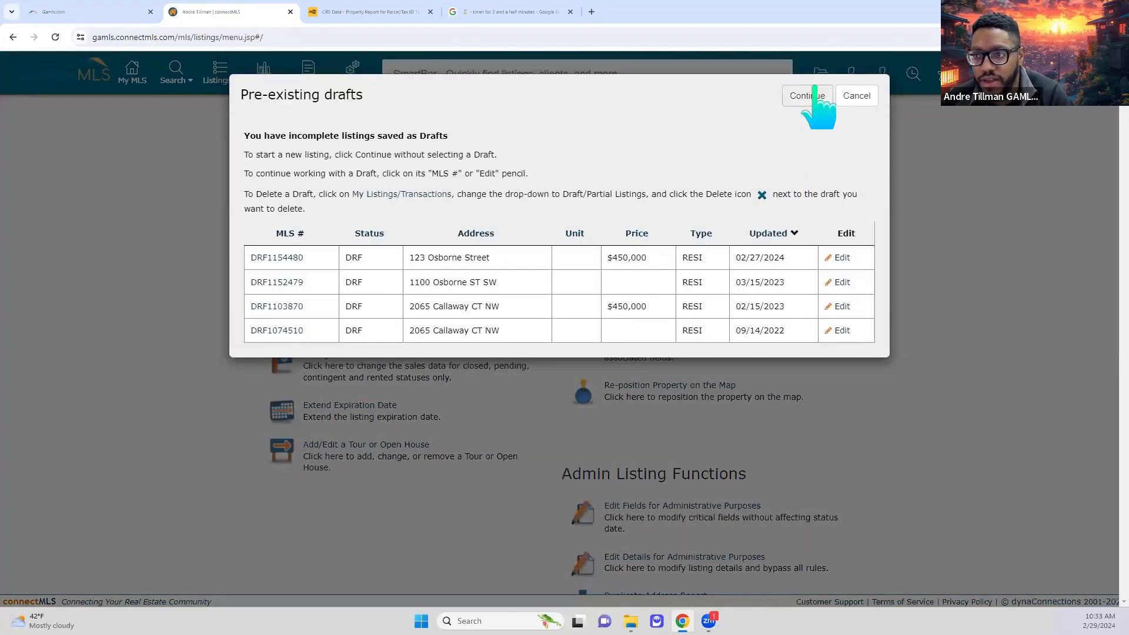
{"action": "left_click", "coordinate": [816, 97]}
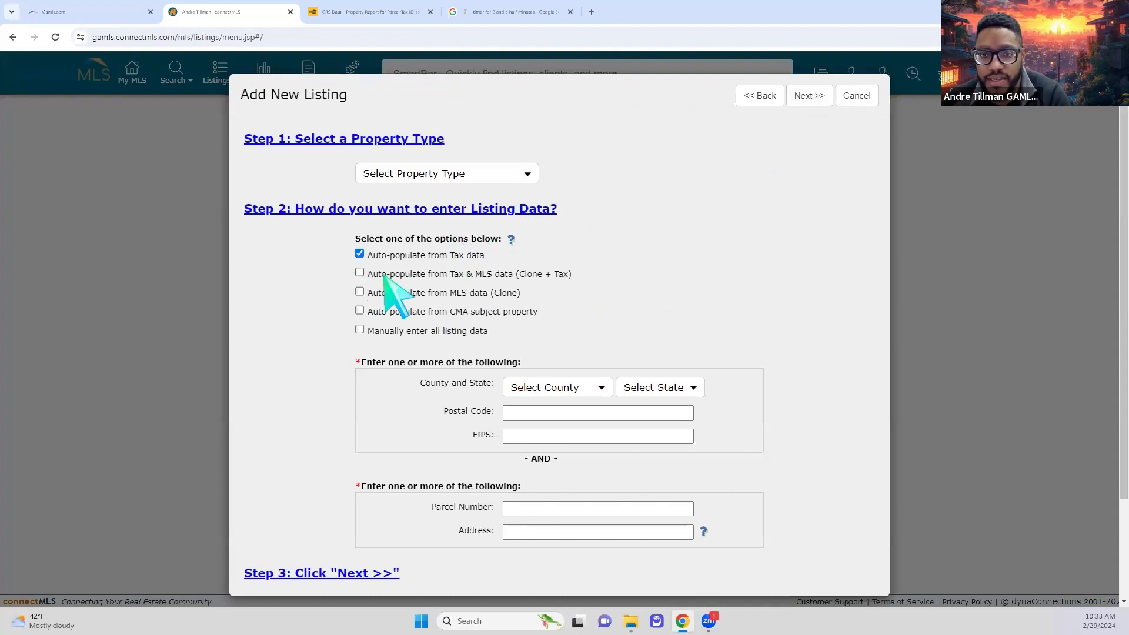
{"action": "left_click", "coordinate": [377, 296]}
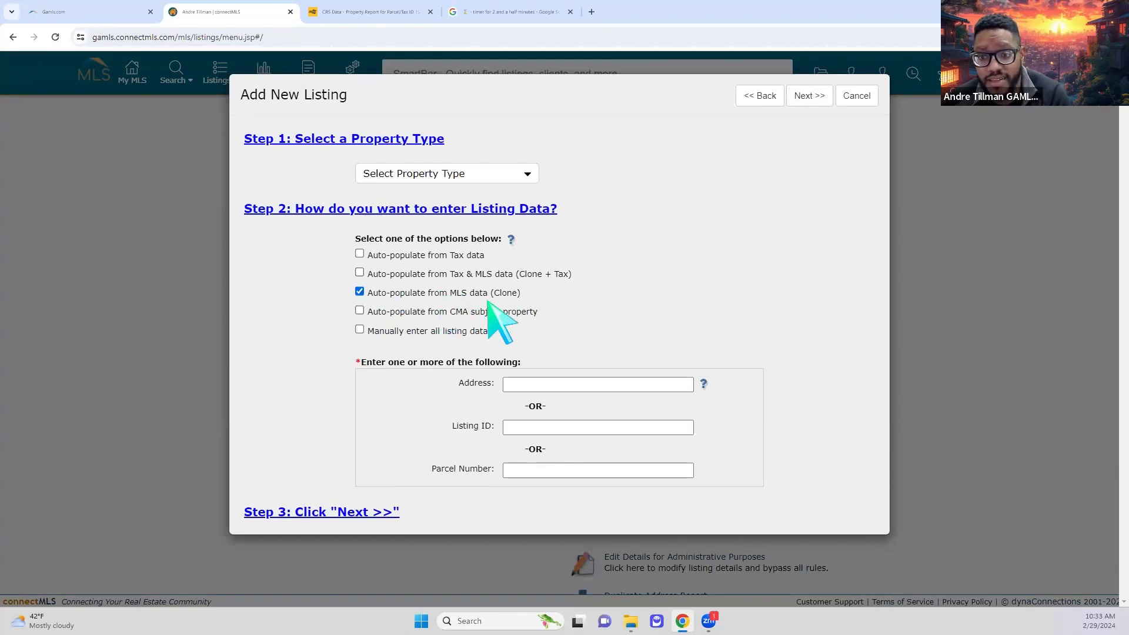
{"action": "left_click", "coordinate": [856, 96]}
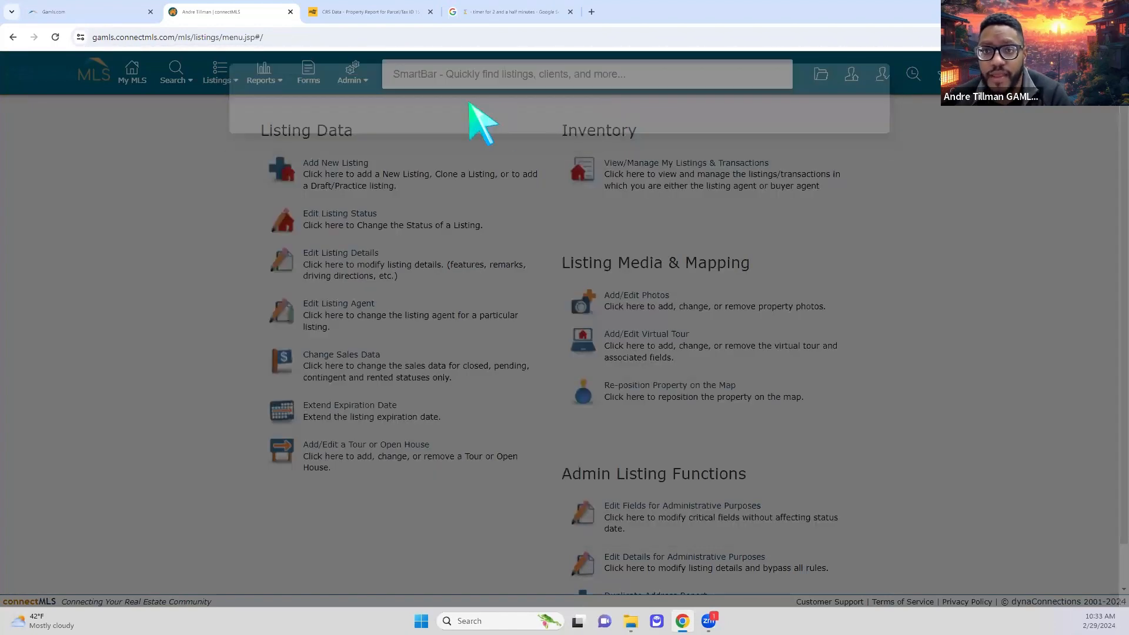
{"action": "left_click", "coordinate": [439, 79]}
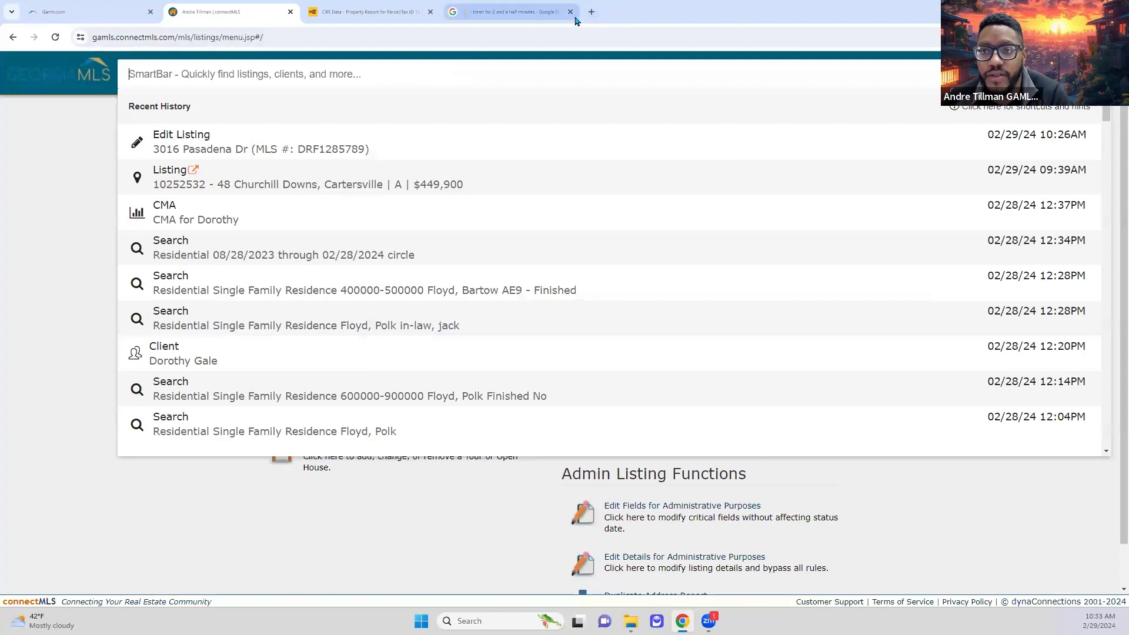
{"action": "left_click", "coordinate": [570, 12]}
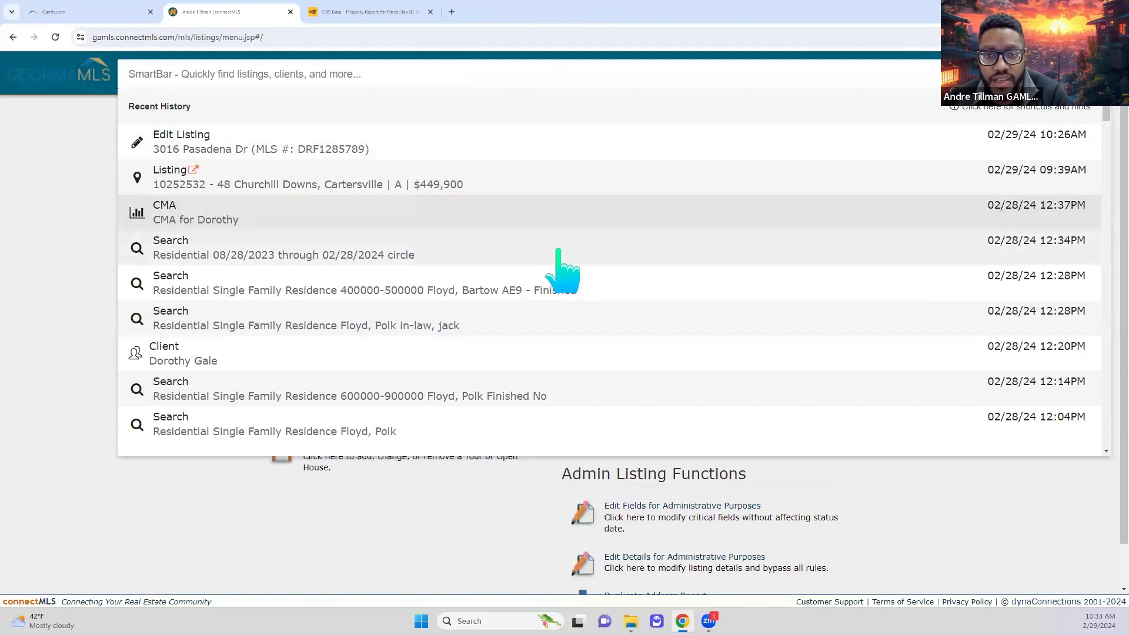
{"action": "left_click", "coordinate": [562, 188]}
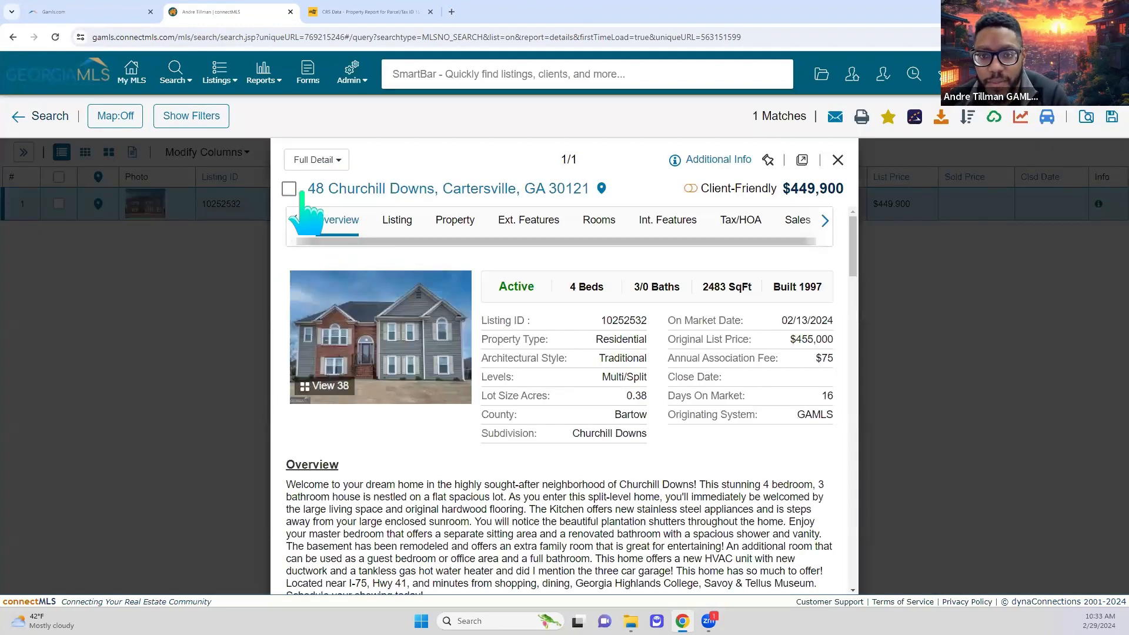
{"action": "double_click", "coordinate": [638, 321]}
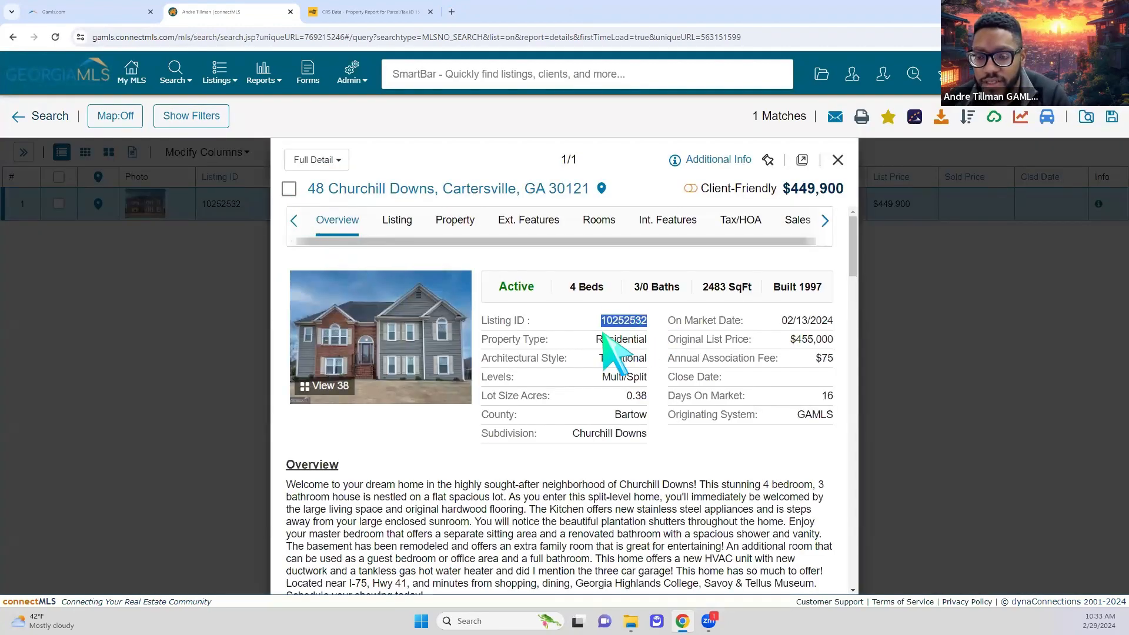
{"action": "right_click", "coordinate": [611, 323]}
{"action": "left_click", "coordinate": [632, 335]}
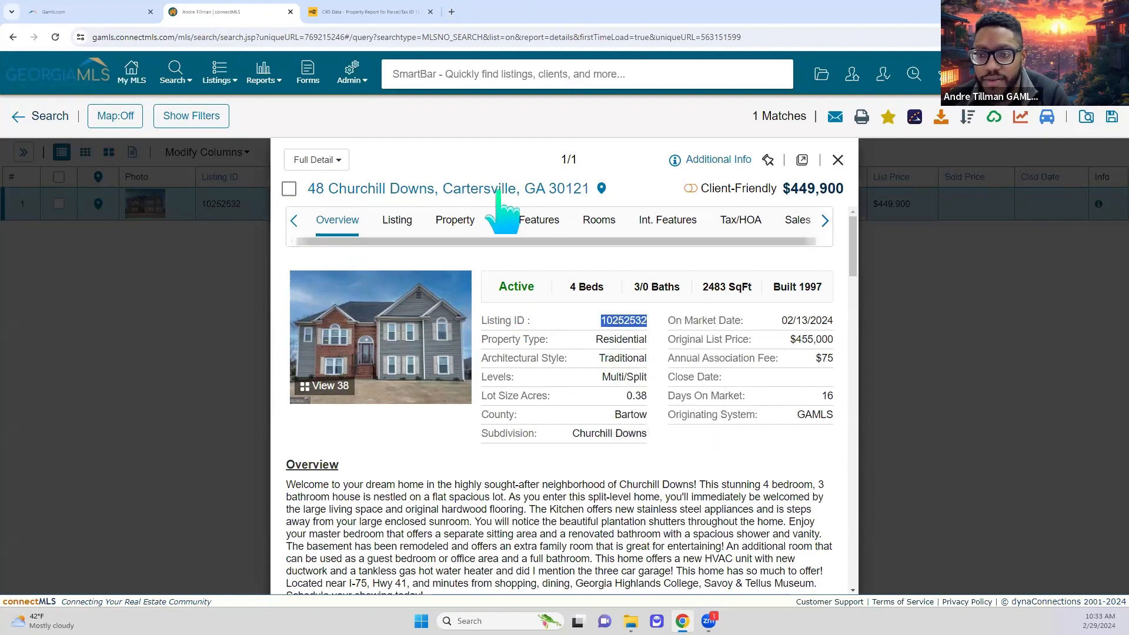
- Check the Georgia MLS dashboard tab, then open a fresh connectMLS workspace in a new tab
{"action": "left_click", "coordinate": [89, 20]}
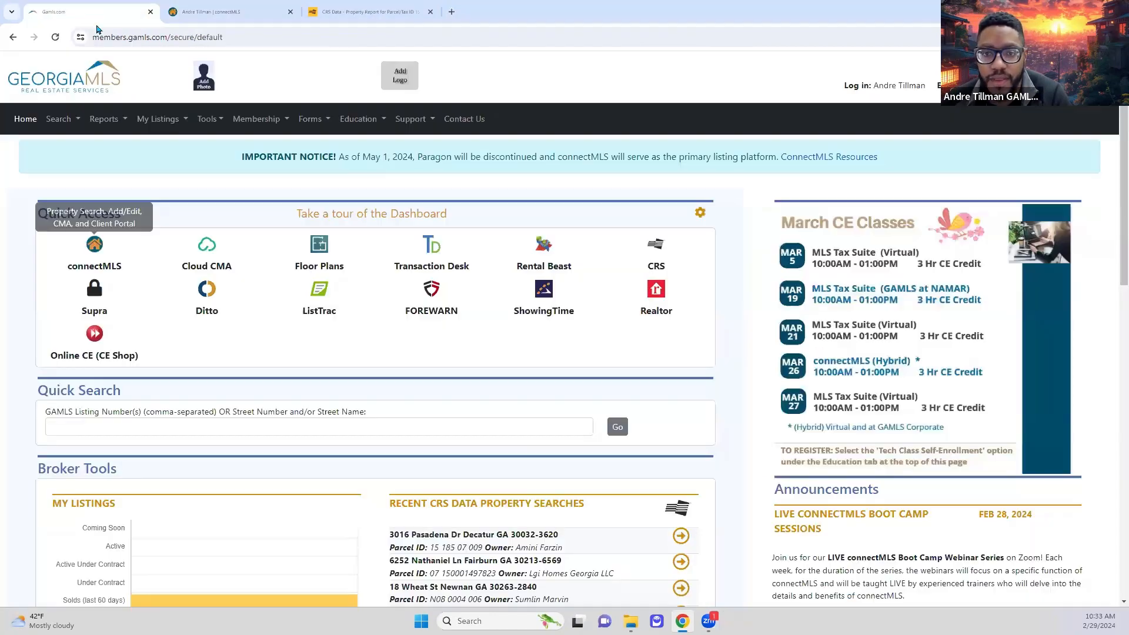
{"action": "left_click", "coordinate": [203, 12]}
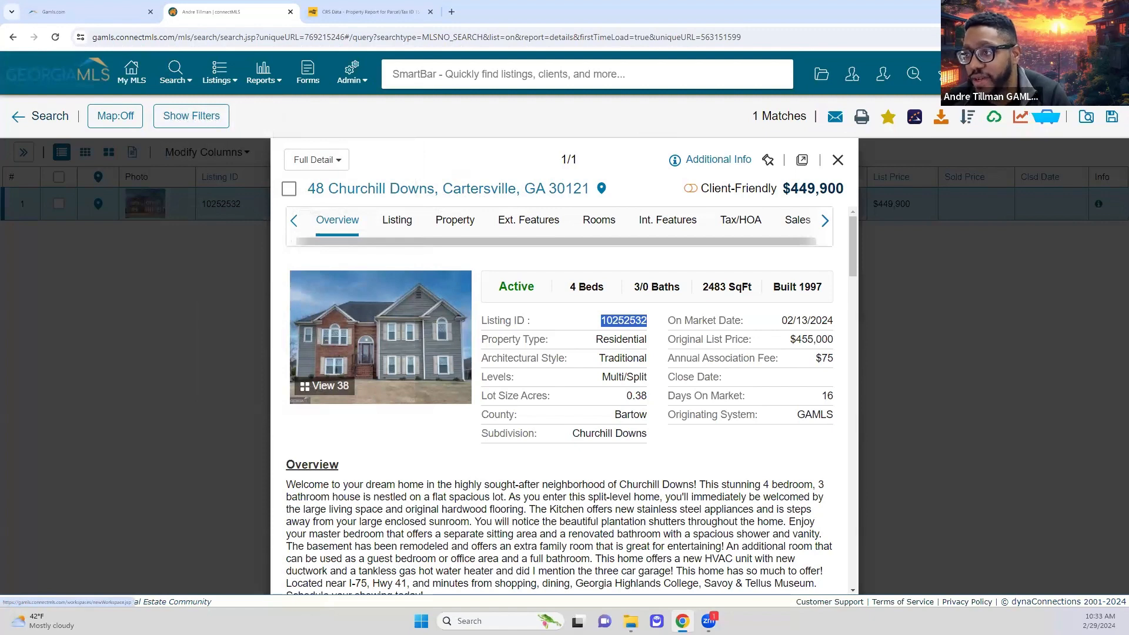
{"action": "left_click", "coordinate": [131, 72]}
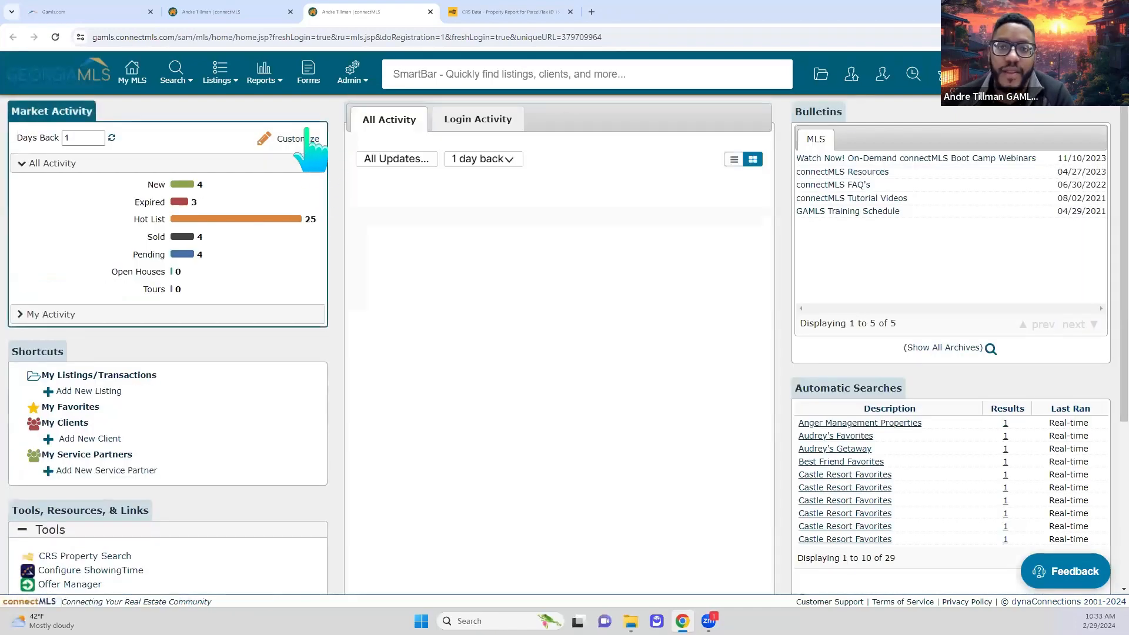
- Start a new Residential listing cloned from MLS listing 10252532, pasting the ID and searching for matches
{"action": "left_click", "coordinate": [218, 73]}
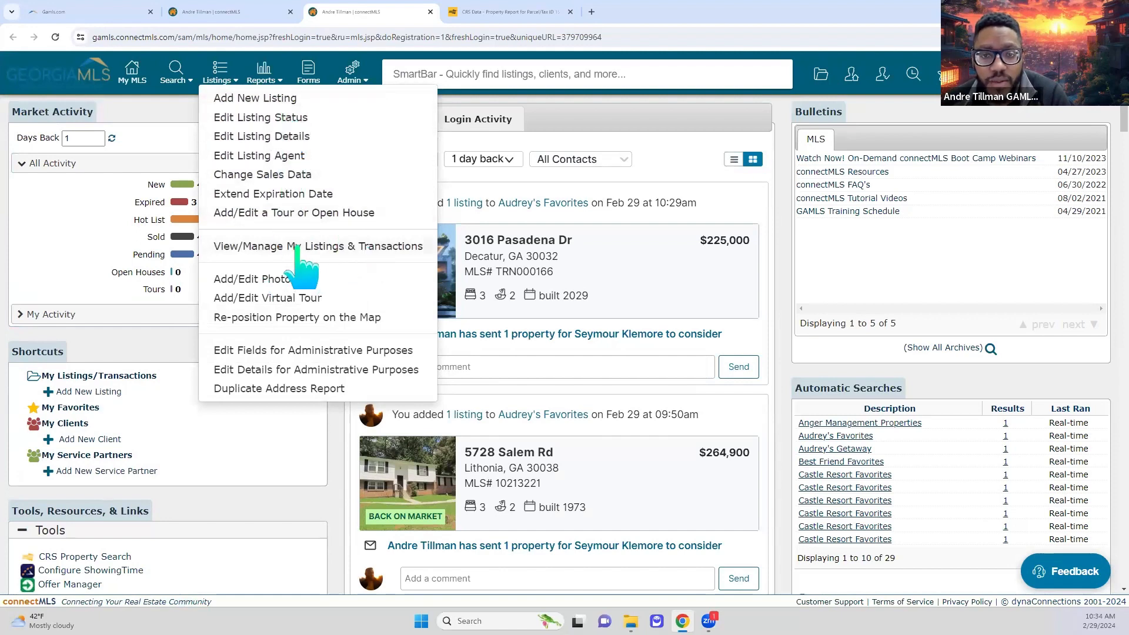
{"action": "left_click", "coordinate": [288, 97]}
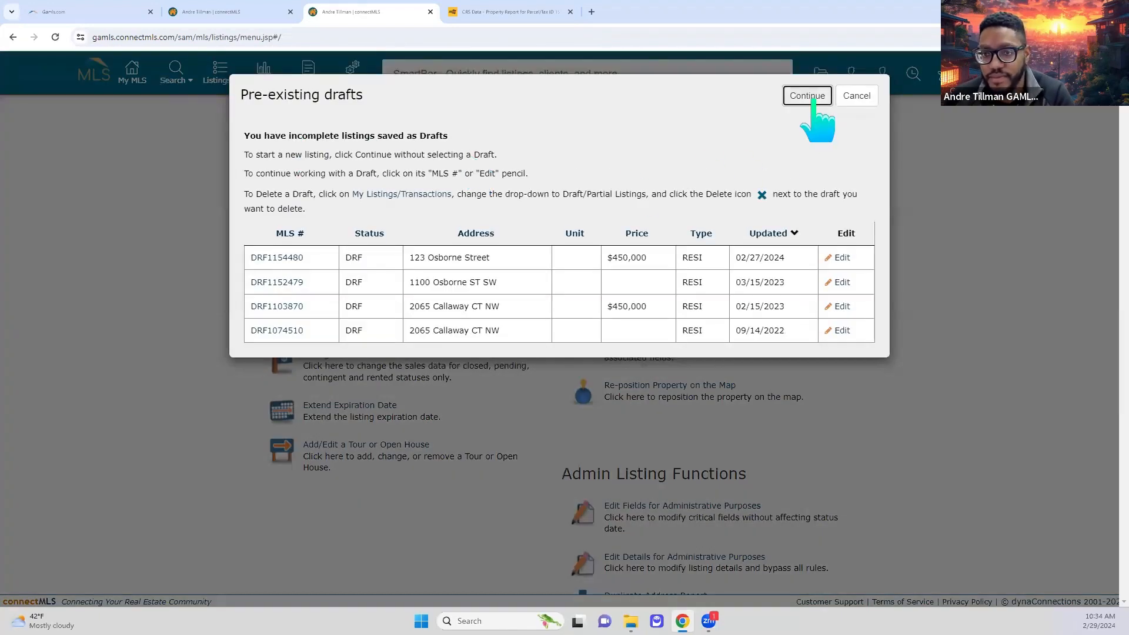
{"action": "left_click", "coordinate": [810, 97]}
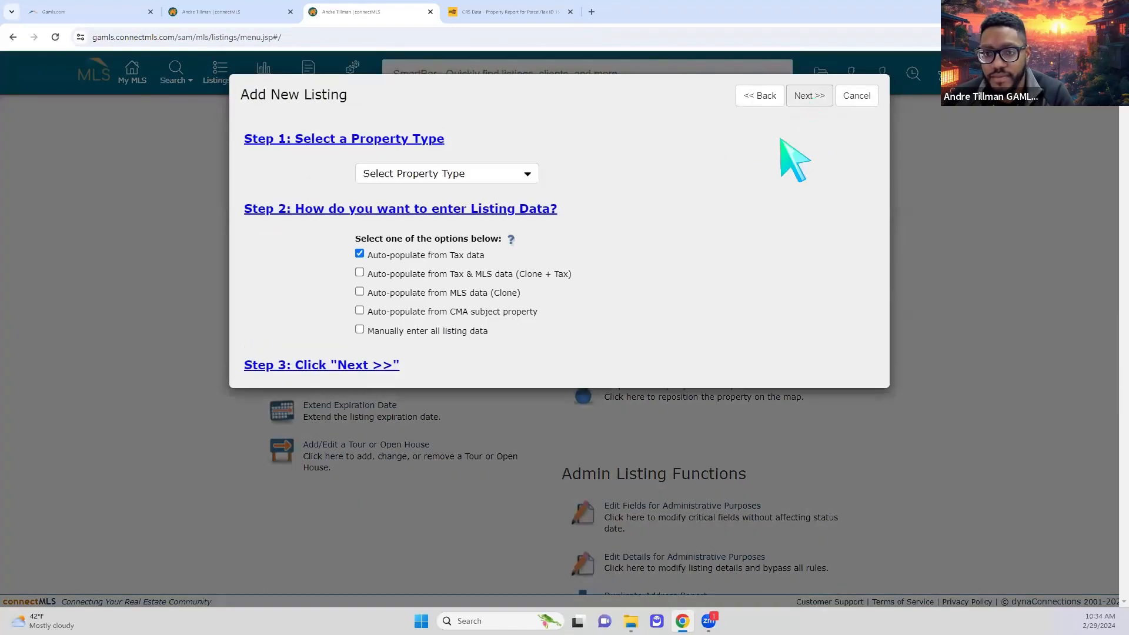
{"action": "left_click", "coordinate": [447, 174]}
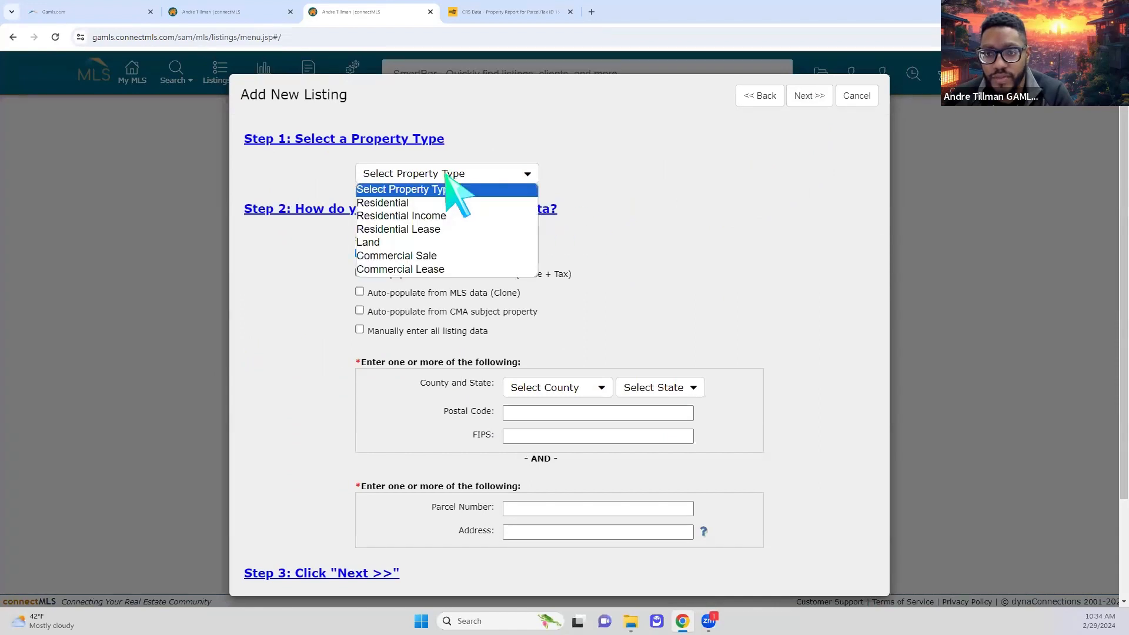
{"action": "left_click", "coordinate": [445, 203]}
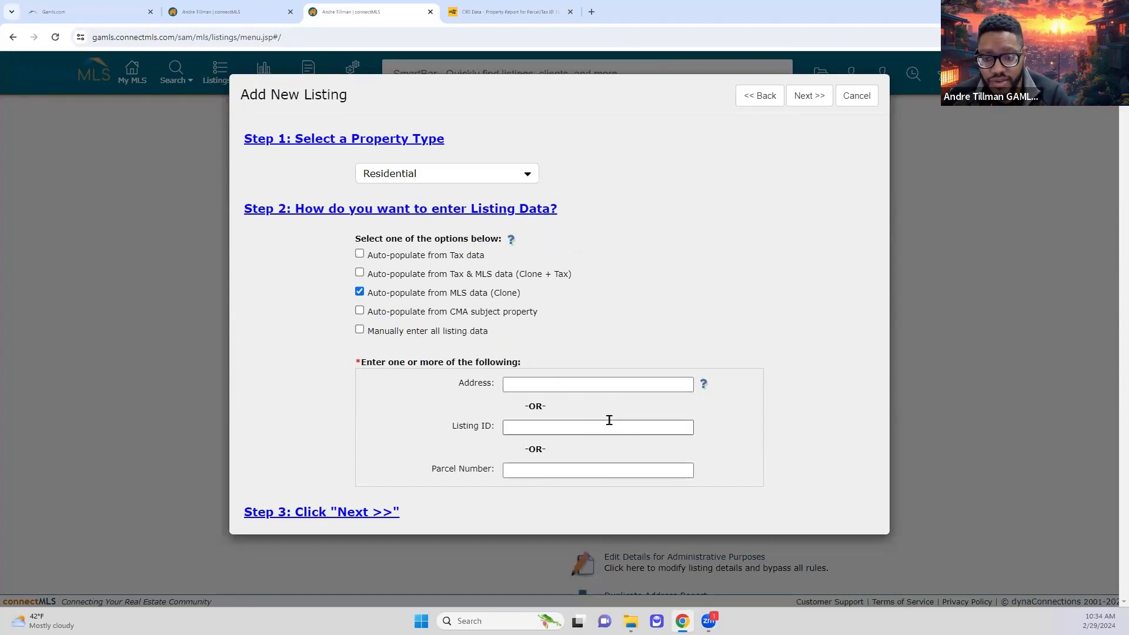
{"action": "key", "text": "ctrl+v"}
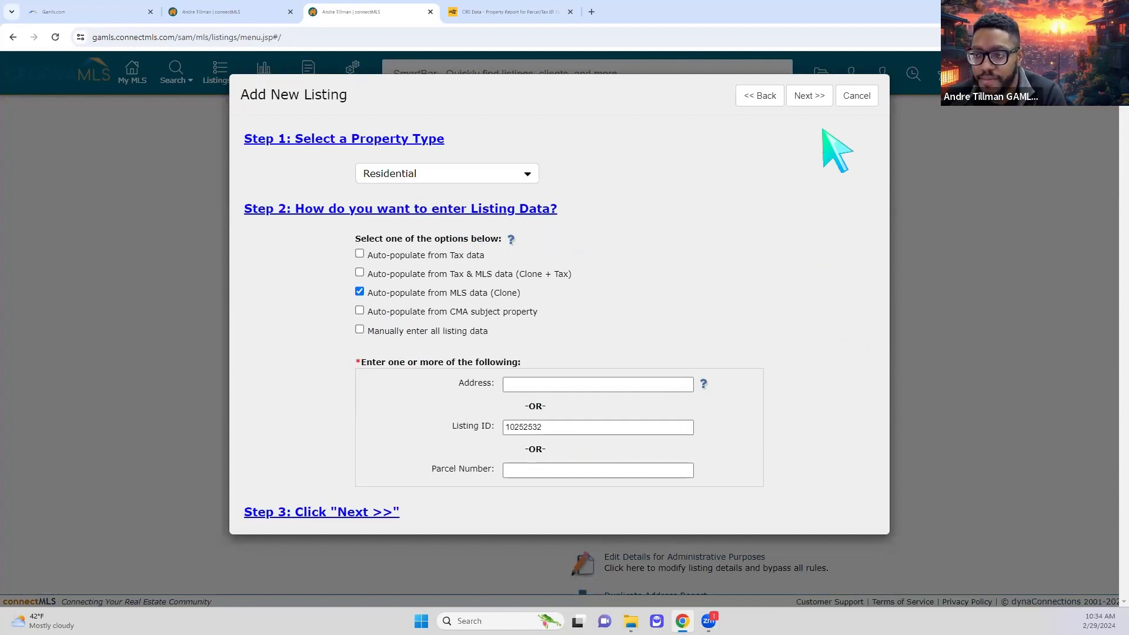
{"action": "left_click", "coordinate": [815, 94]}
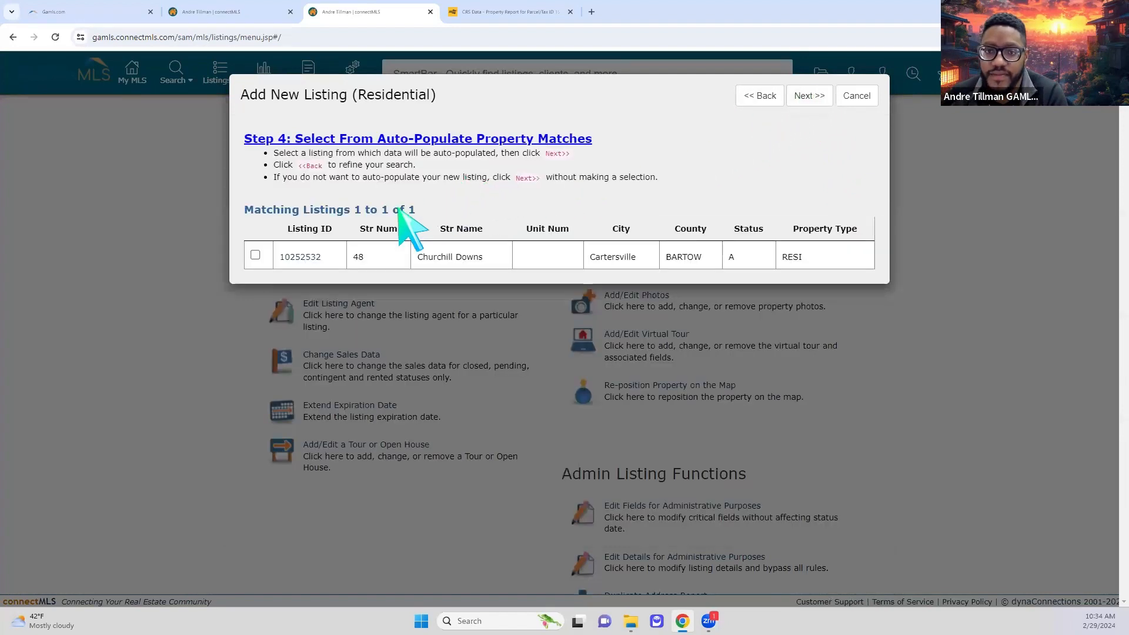
{"action": "left_click", "coordinate": [301, 257]}
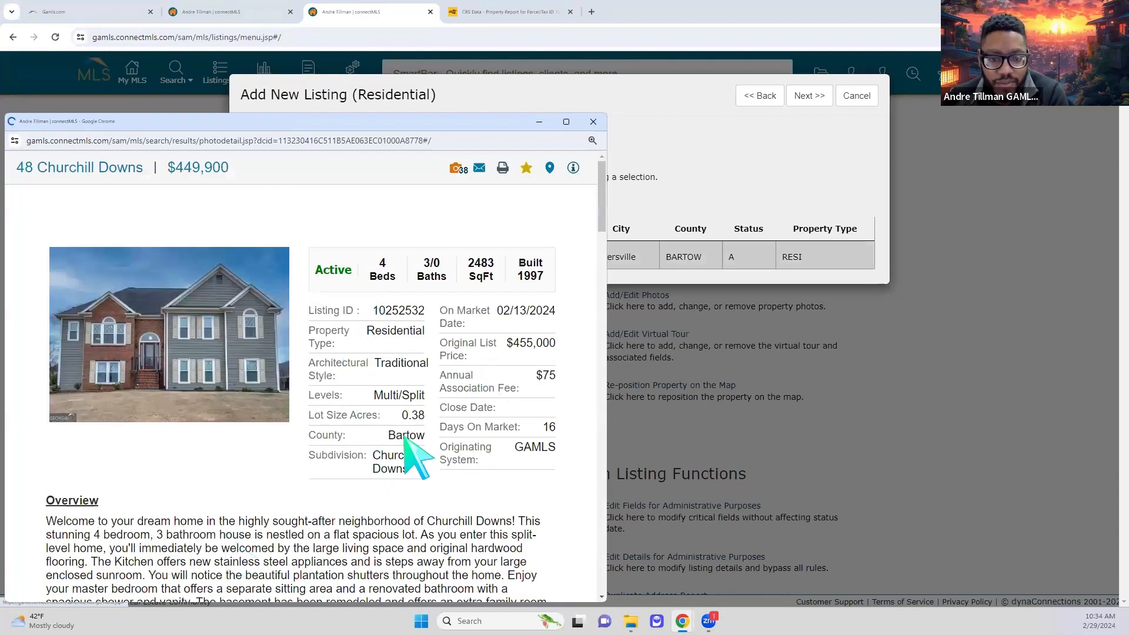
{"action": "scroll", "coordinate": [444, 496], "scroll_direction": "down", "scroll_amount": 3}
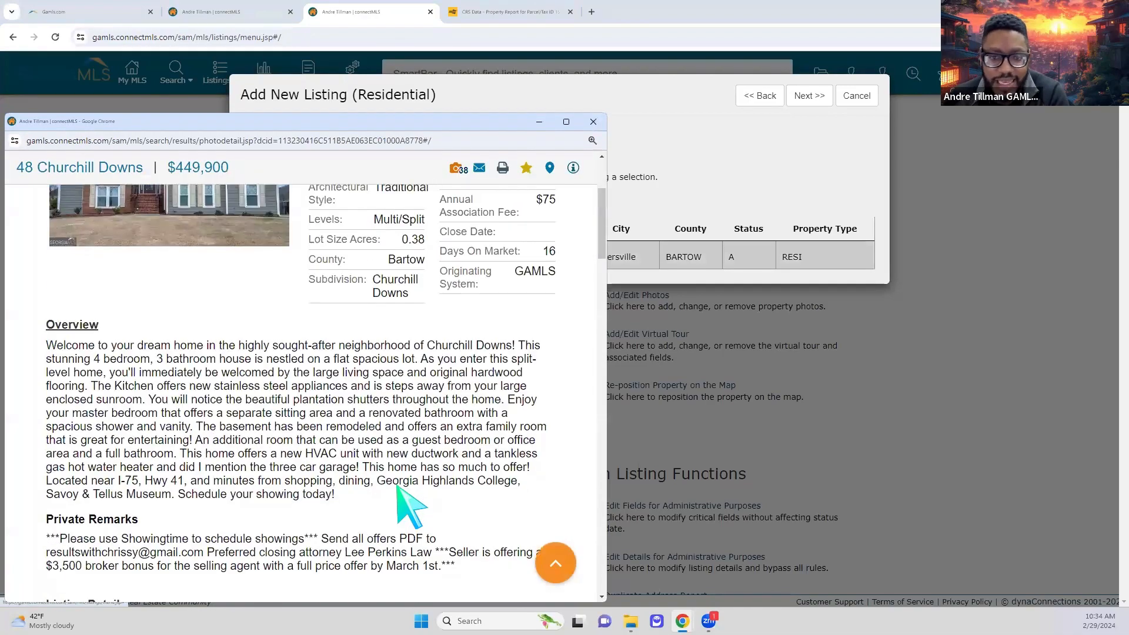
{"action": "scroll", "coordinate": [429, 406], "scroll_direction": "up", "scroll_amount": 3}
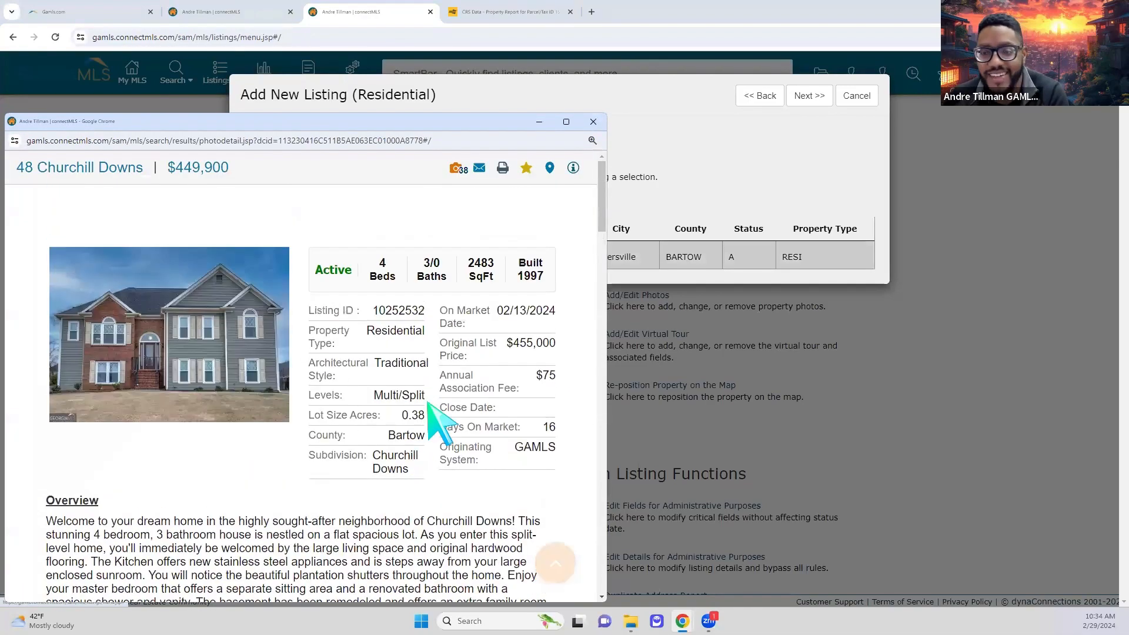
{"action": "left_click", "coordinate": [593, 124]}
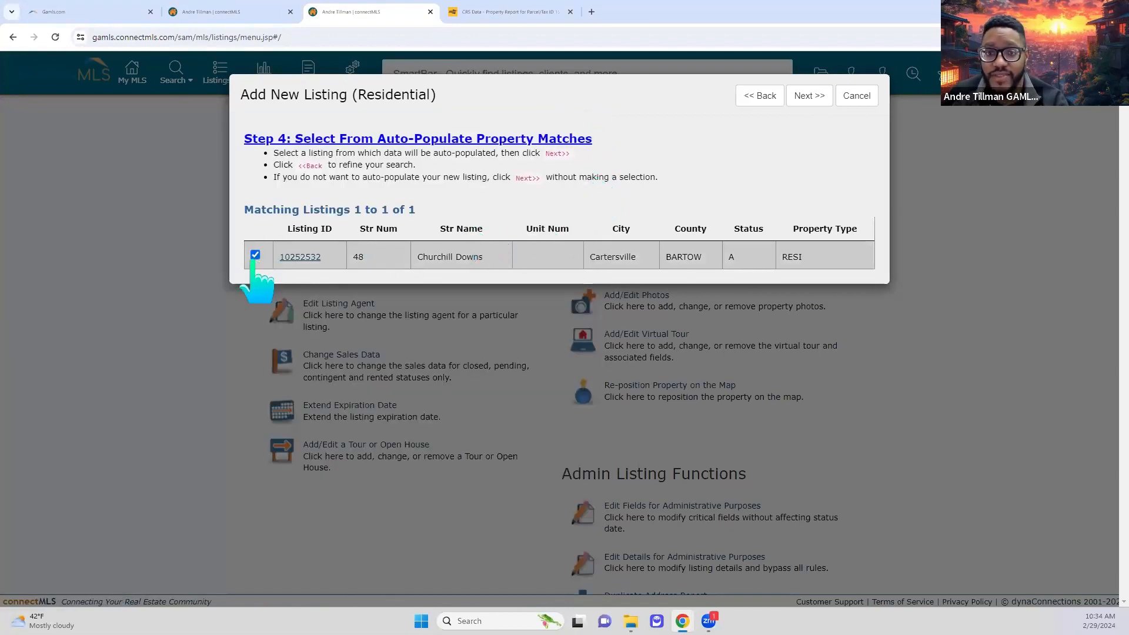
{"action": "left_click", "coordinate": [814, 97]}
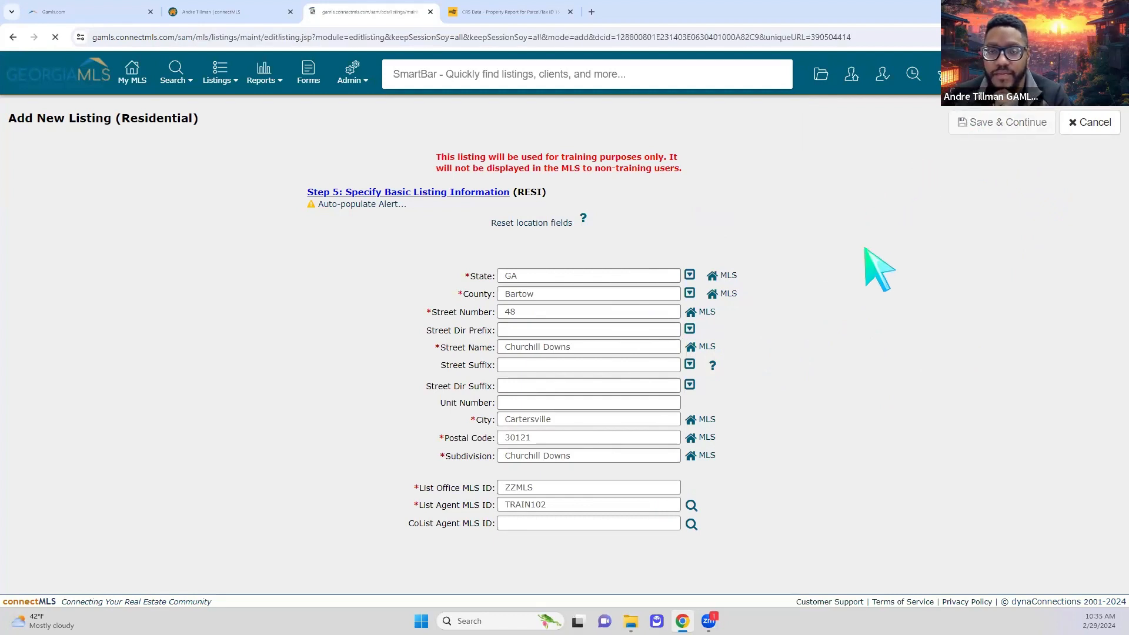
{"action": "scroll", "coordinate": [373, 326], "scroll_direction": "down", "scroll_amount": 10}
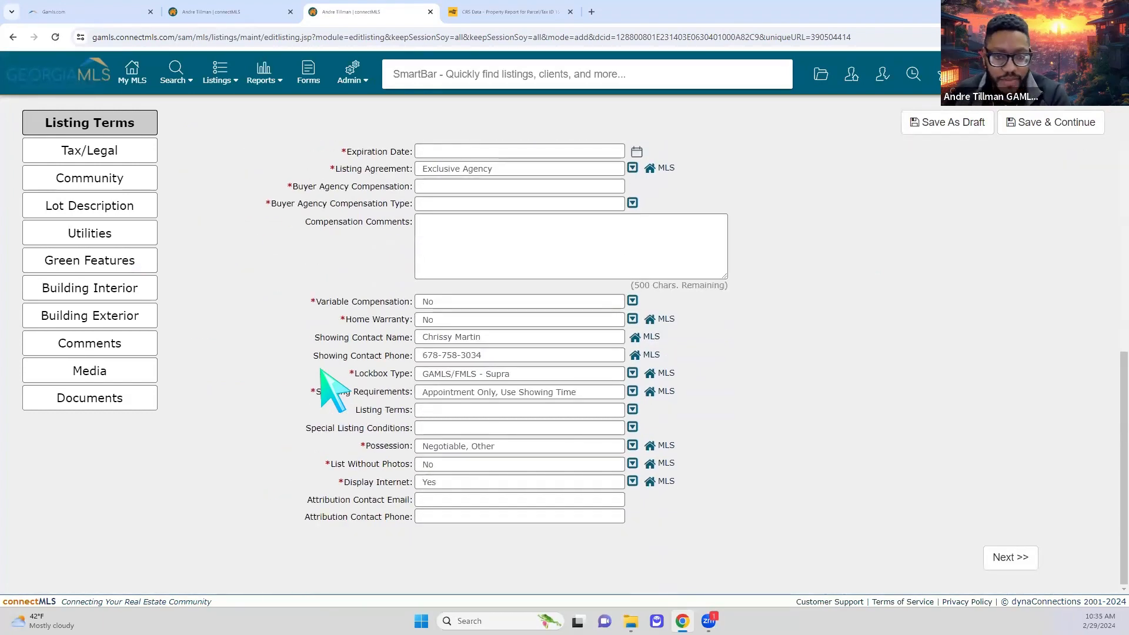
{"action": "scroll", "coordinate": [317, 367], "scroll_direction": "up", "scroll_amount": 10}
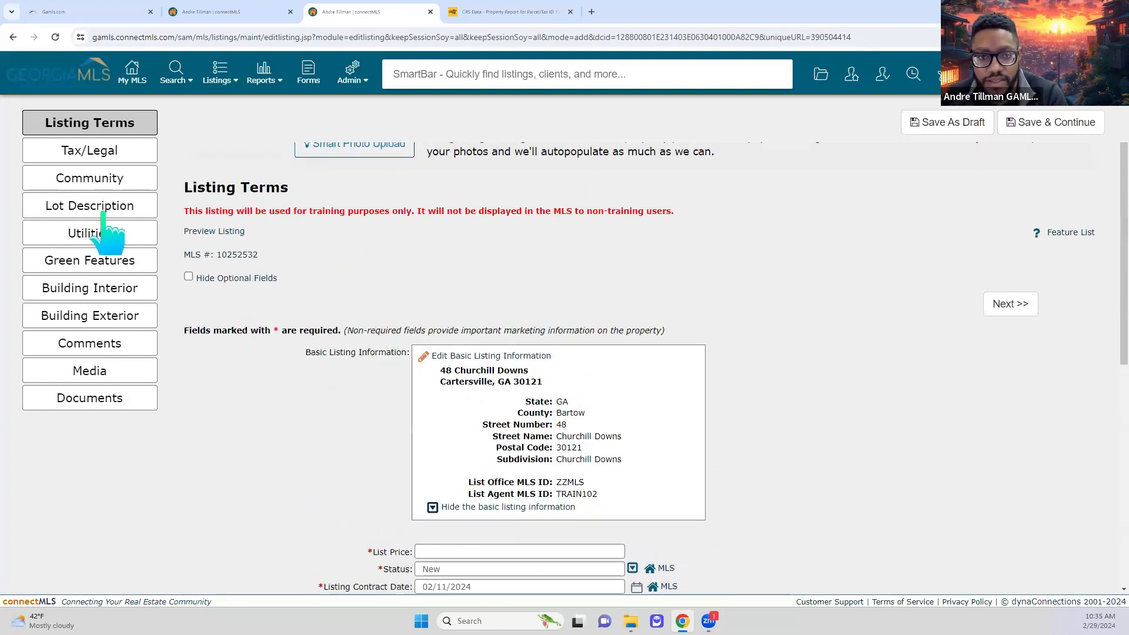
{"action": "left_click", "coordinate": [83, 154]}
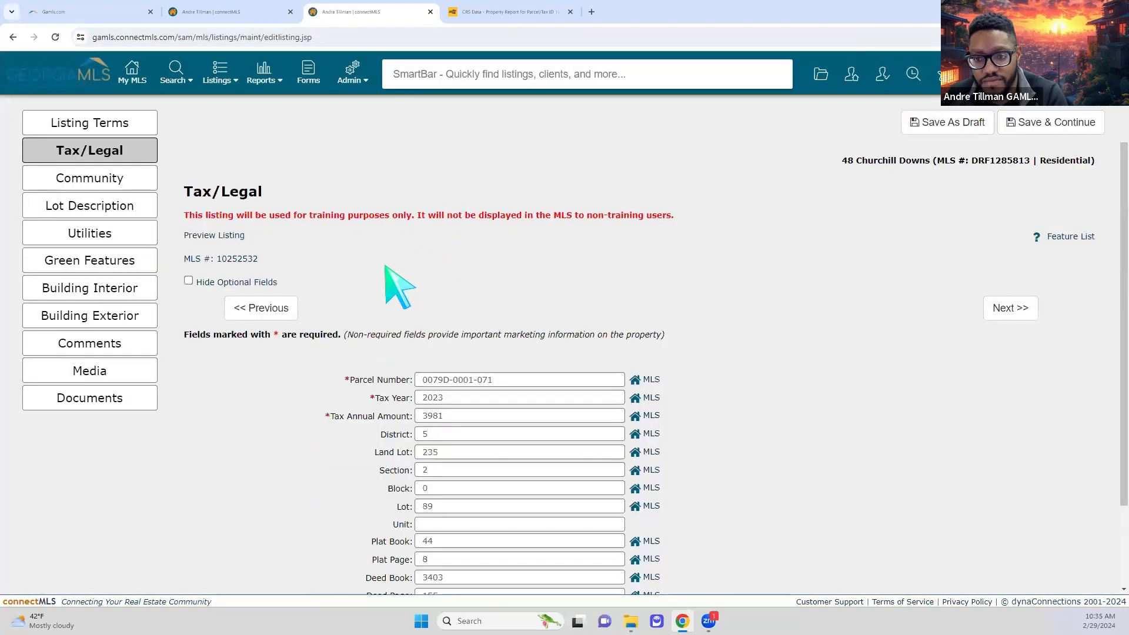
- Step through the draft's Tax/Legal, Community, Media and Documents sections, then return to Listing Terms
{"action": "scroll", "coordinate": [418, 355], "scroll_direction": "down", "scroll_amount": 2}
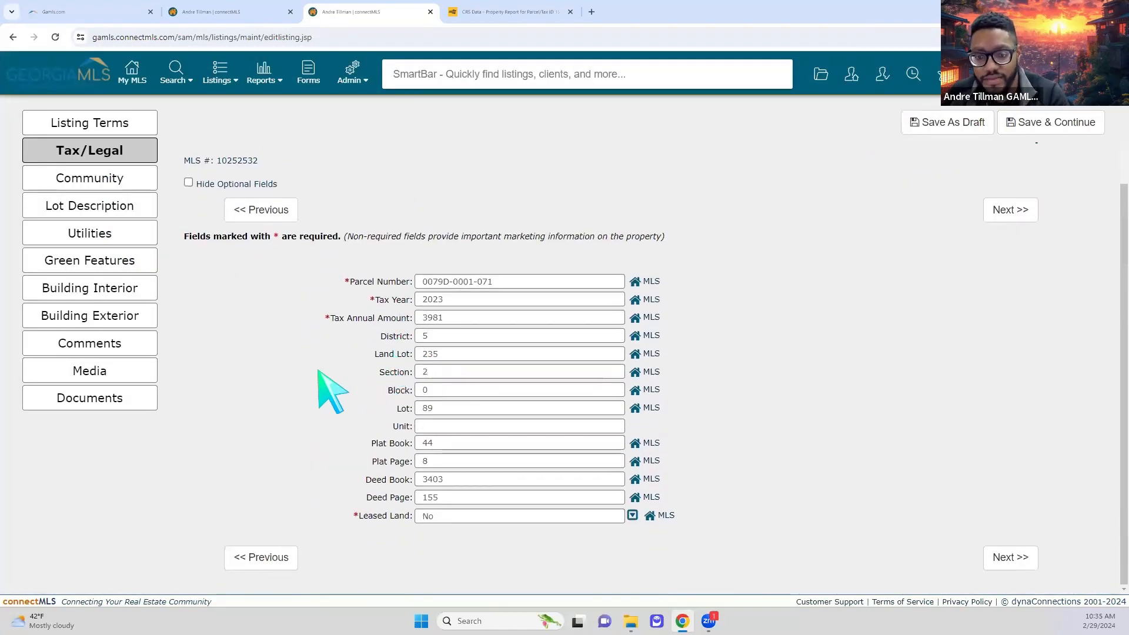
{"action": "left_click", "coordinate": [114, 189]}
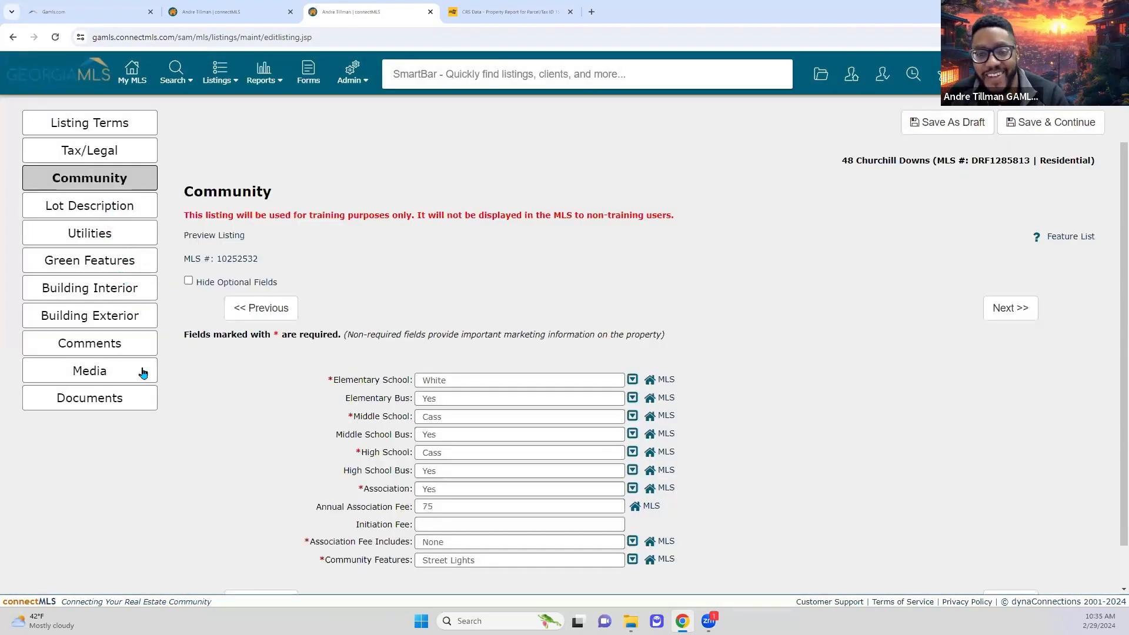
{"action": "left_click", "coordinate": [113, 375]}
{"action": "left_click", "coordinate": [91, 398]}
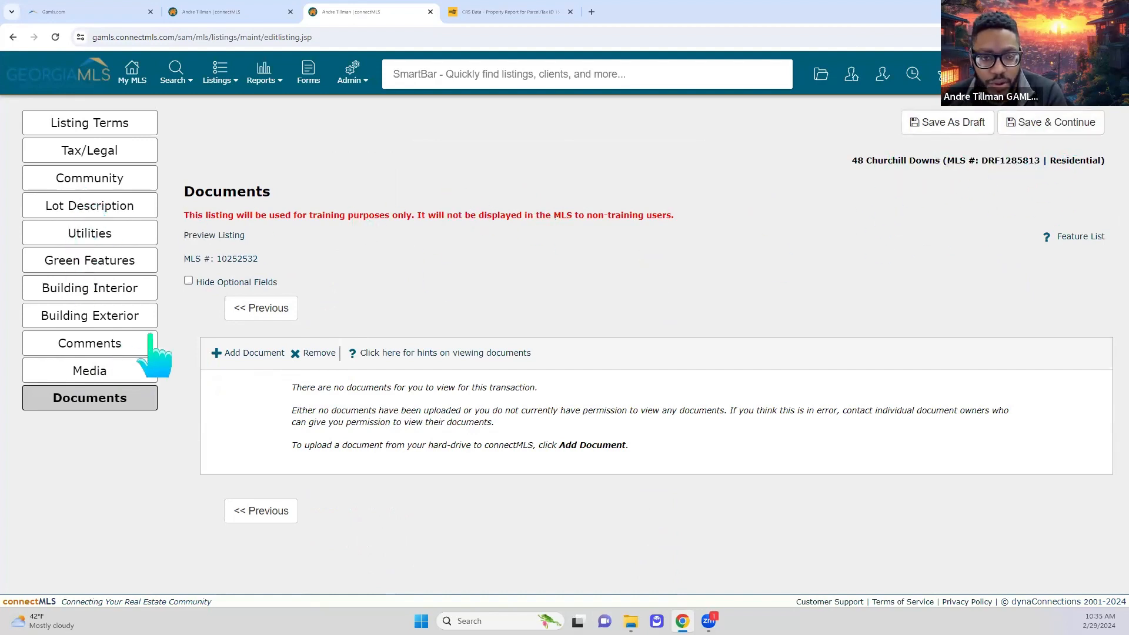
{"action": "left_click", "coordinate": [123, 128]}
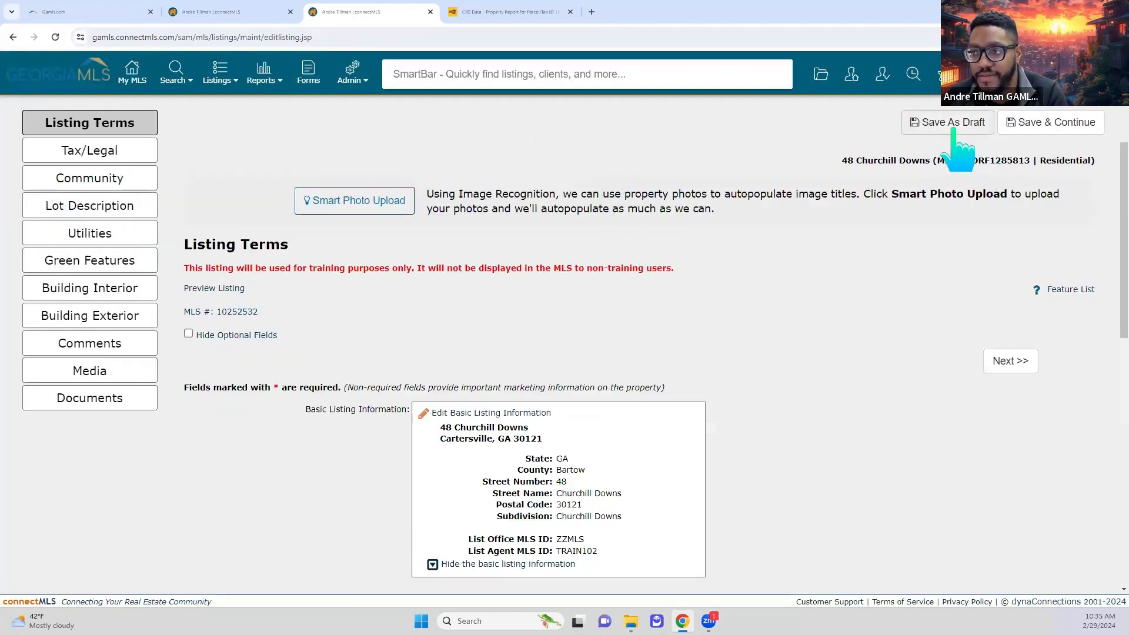
{"action": "left_click", "coordinate": [954, 124]}
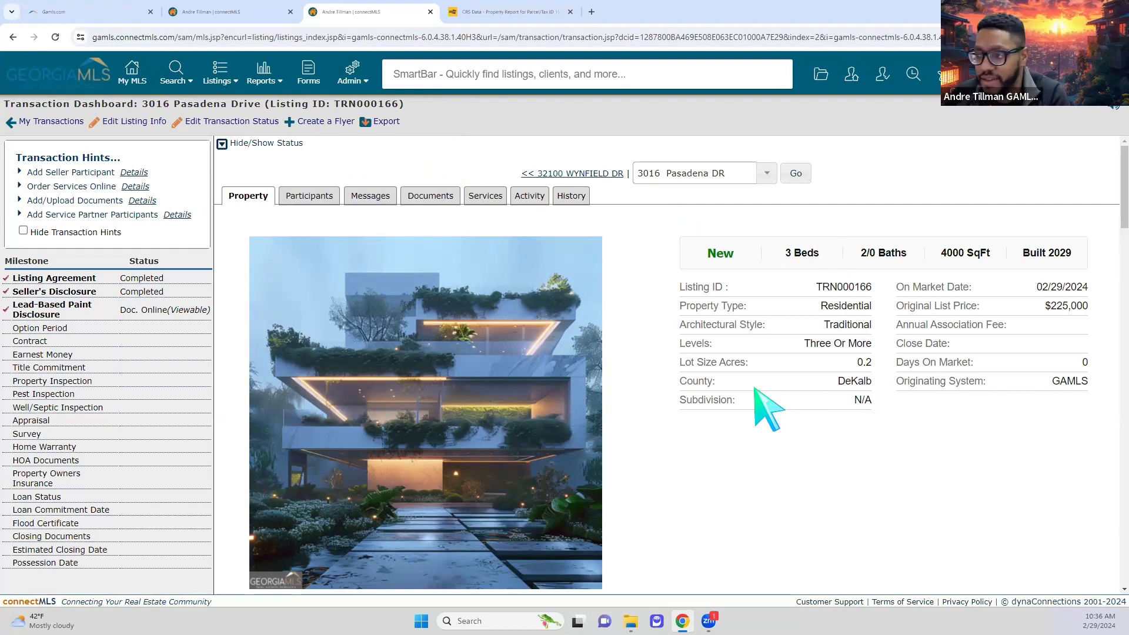
{"action": "scroll", "coordinate": [759, 393], "scroll_direction": "down", "scroll_amount": 5}
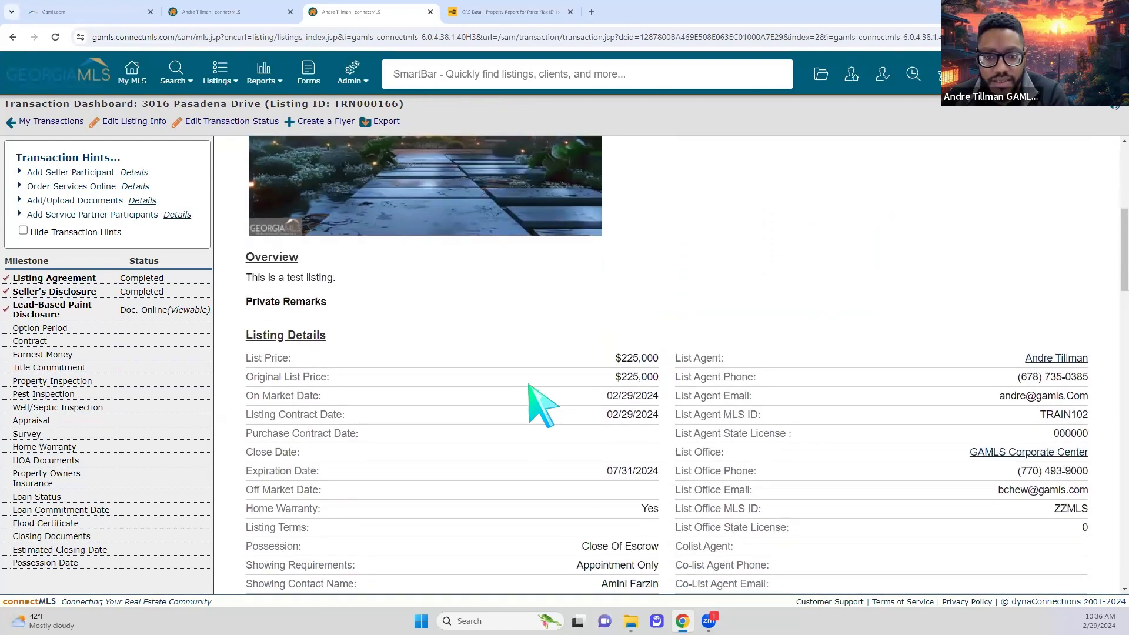
{"action": "scroll", "coordinate": [540, 406], "scroll_direction": "down", "scroll_amount": 10}
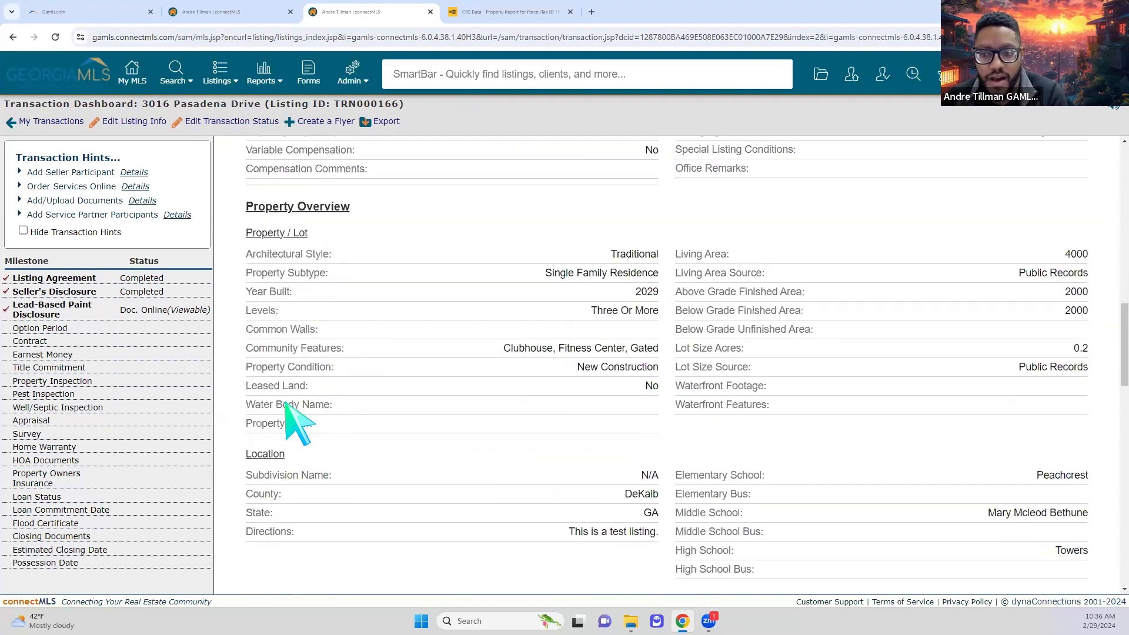
{"action": "scroll", "coordinate": [286, 412], "scroll_direction": "up", "scroll_amount": 15}
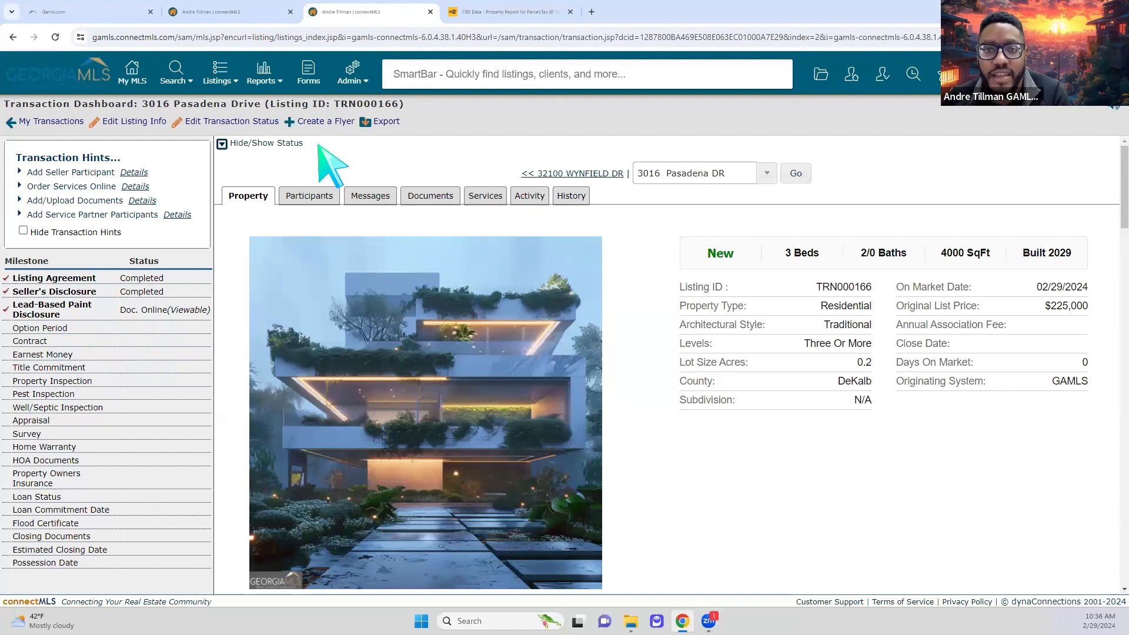
{"action": "left_click", "coordinate": [189, 124]}
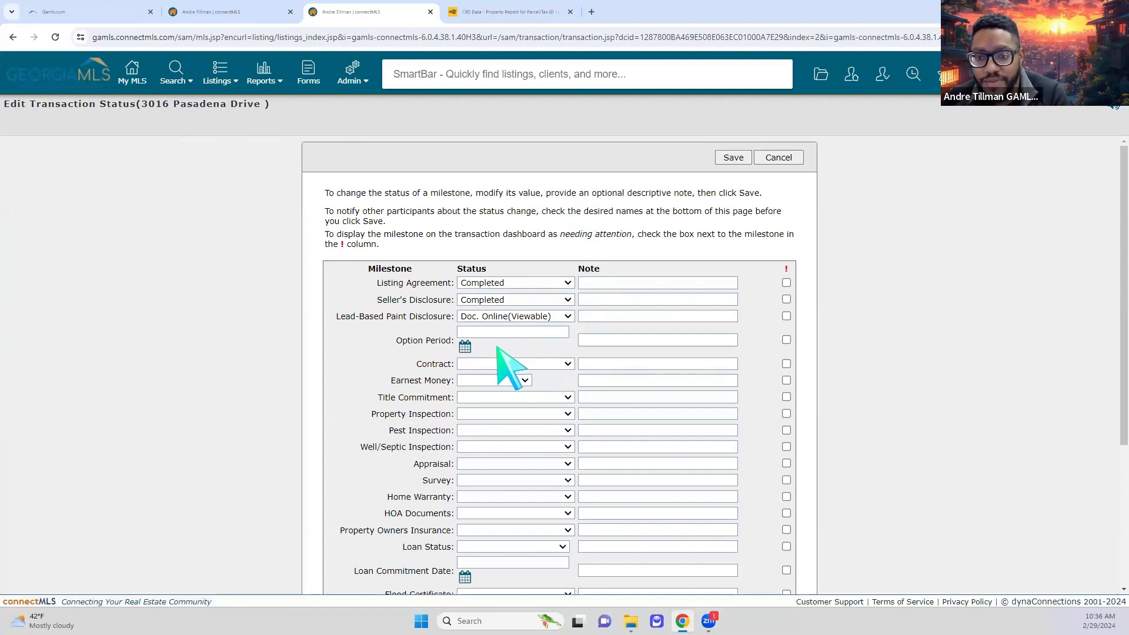
{"action": "left_click", "coordinate": [519, 365]}
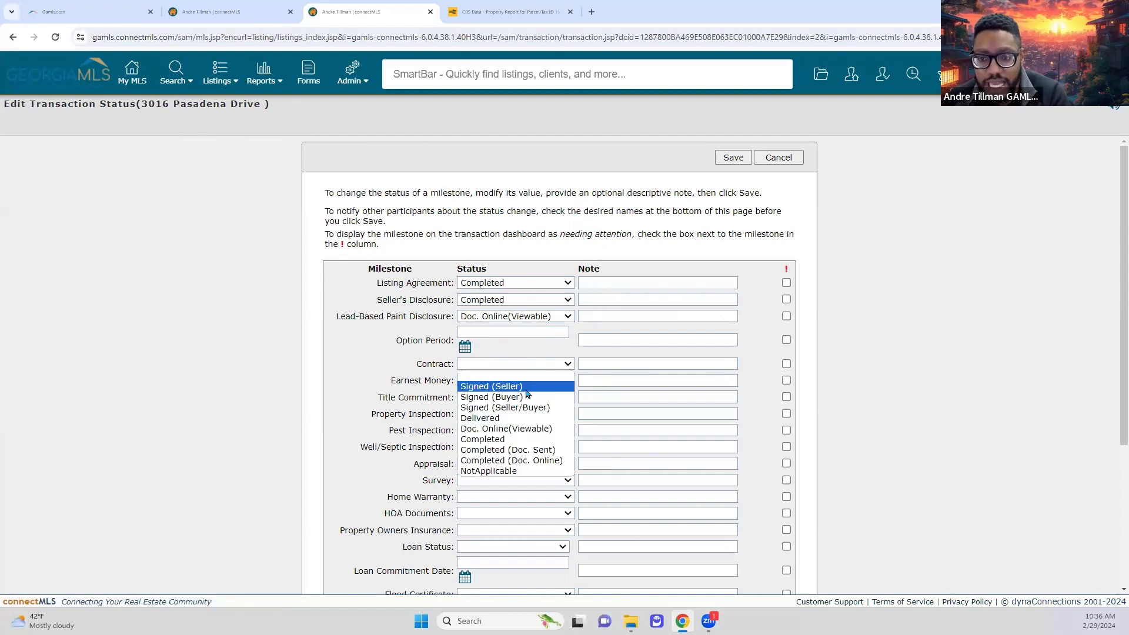
{"action": "left_click", "coordinate": [527, 397]}
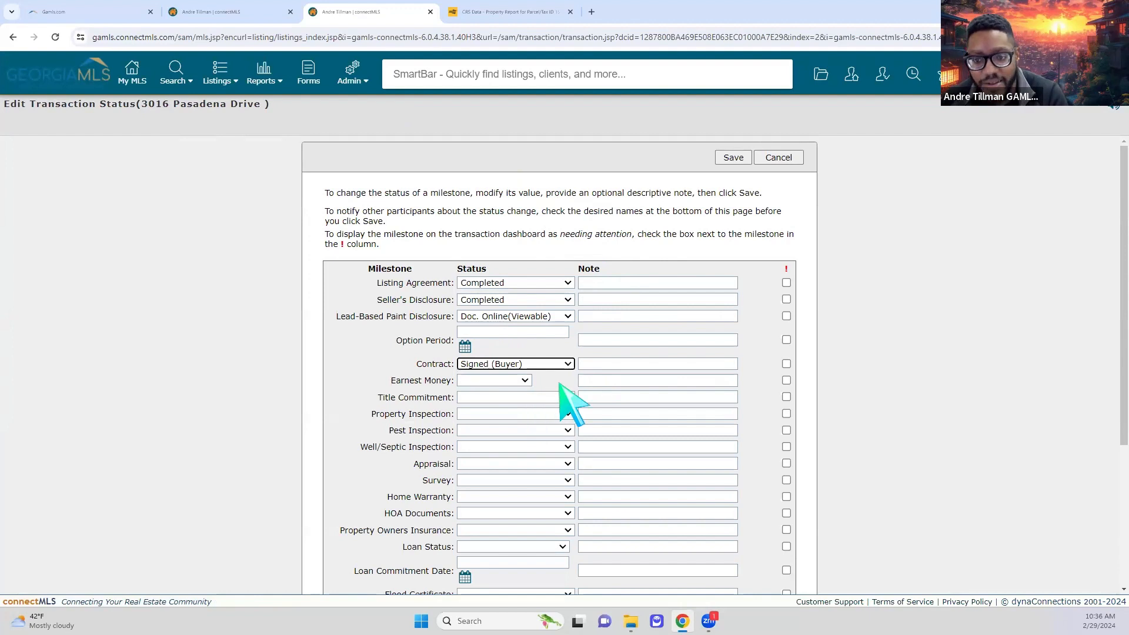
{"action": "left_click", "coordinate": [523, 381]}
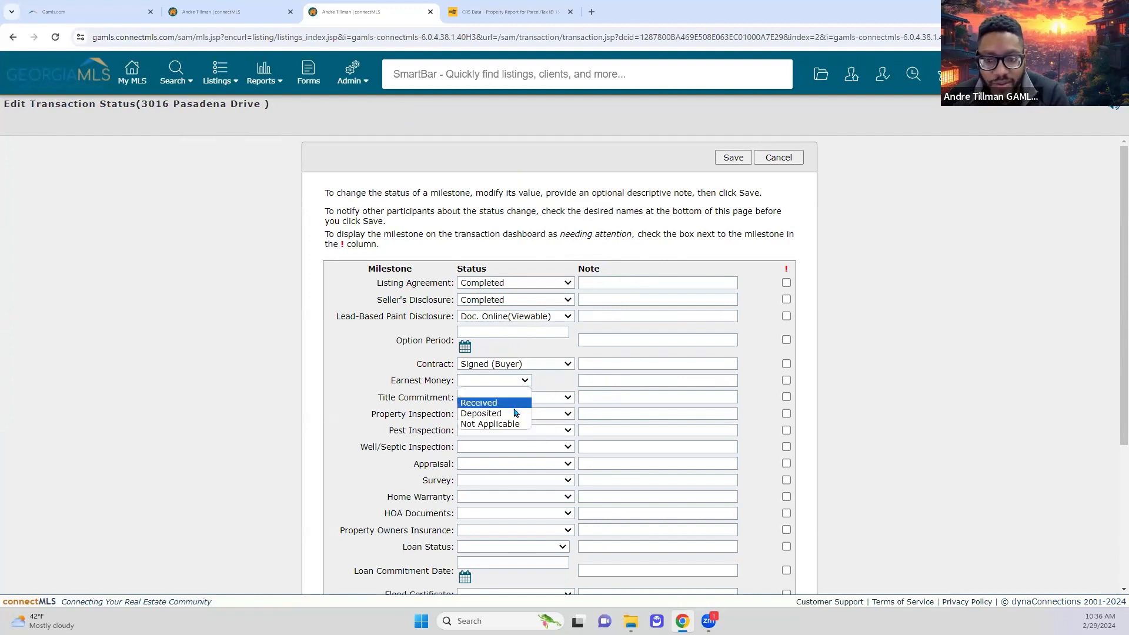
{"action": "left_click", "coordinate": [515, 401]}
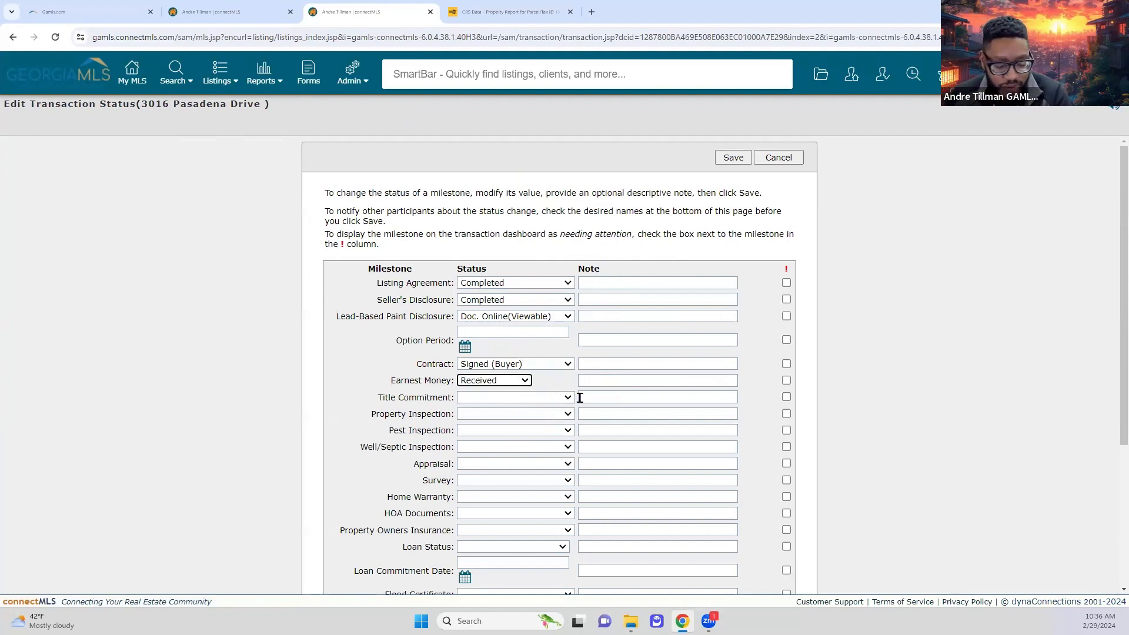
{"action": "scroll", "coordinate": [573, 406], "scroll_direction": "down", "scroll_amount": 2}
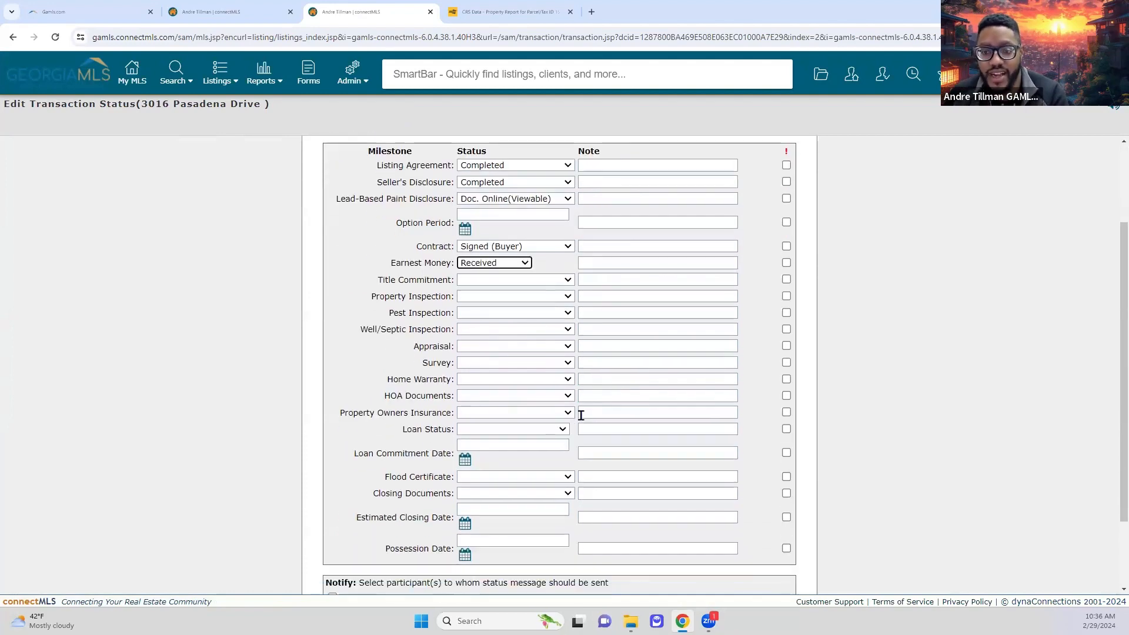
{"action": "scroll", "coordinate": [581, 415], "scroll_direction": "down", "scroll_amount": 2}
{"action": "scroll", "coordinate": [605, 505], "scroll_direction": "up", "scroll_amount": 4}
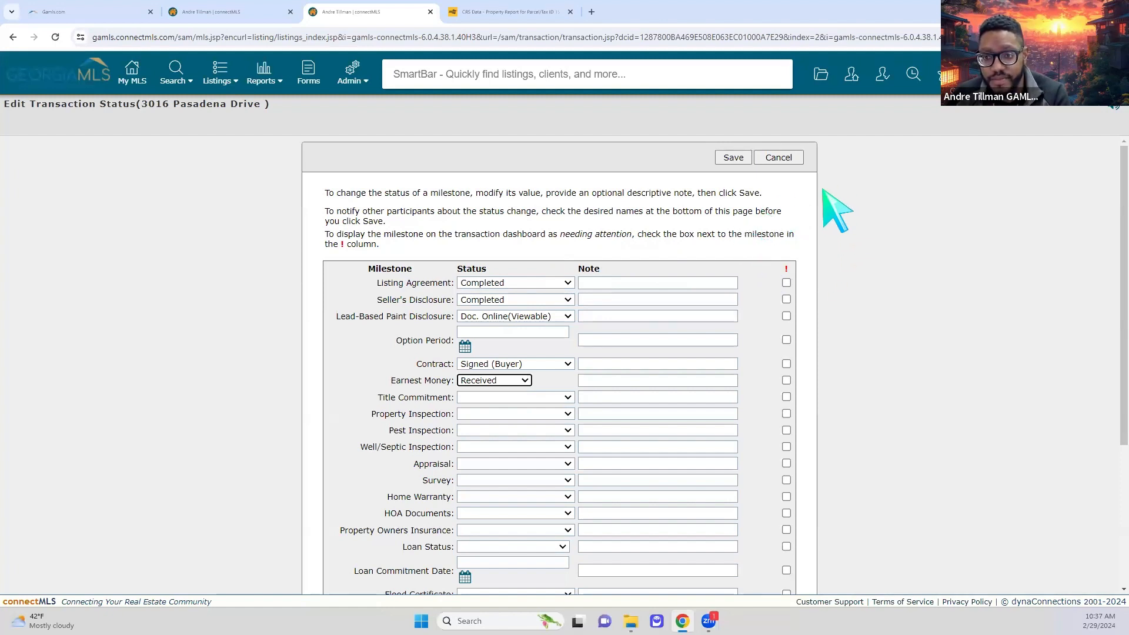
{"action": "left_click", "coordinate": [643, 382]}
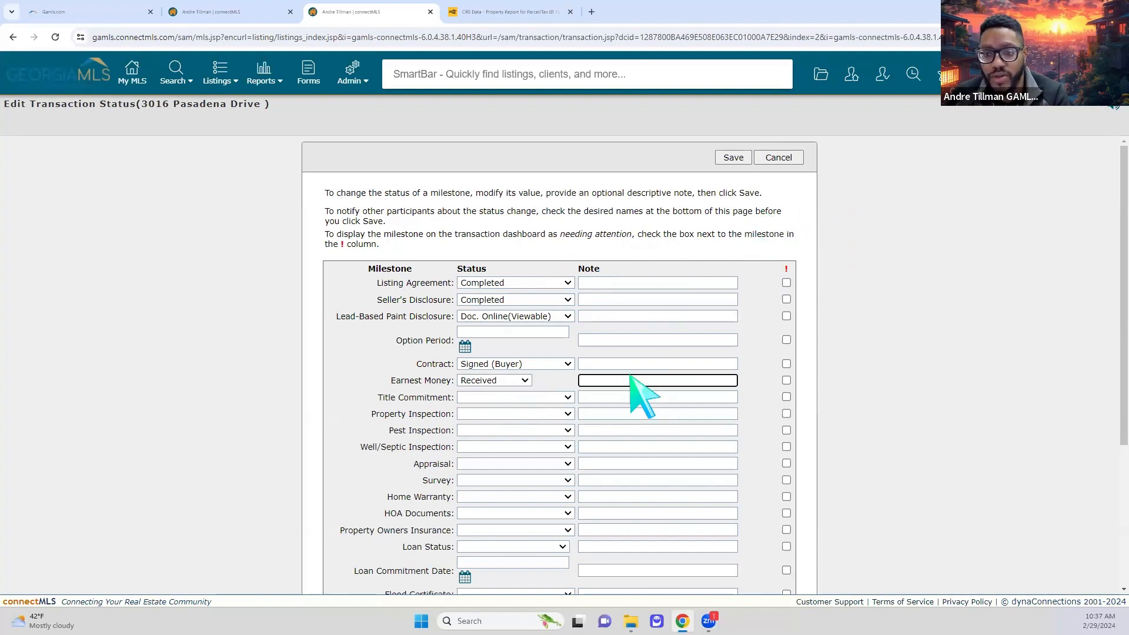
{"action": "left_click", "coordinate": [777, 157]}
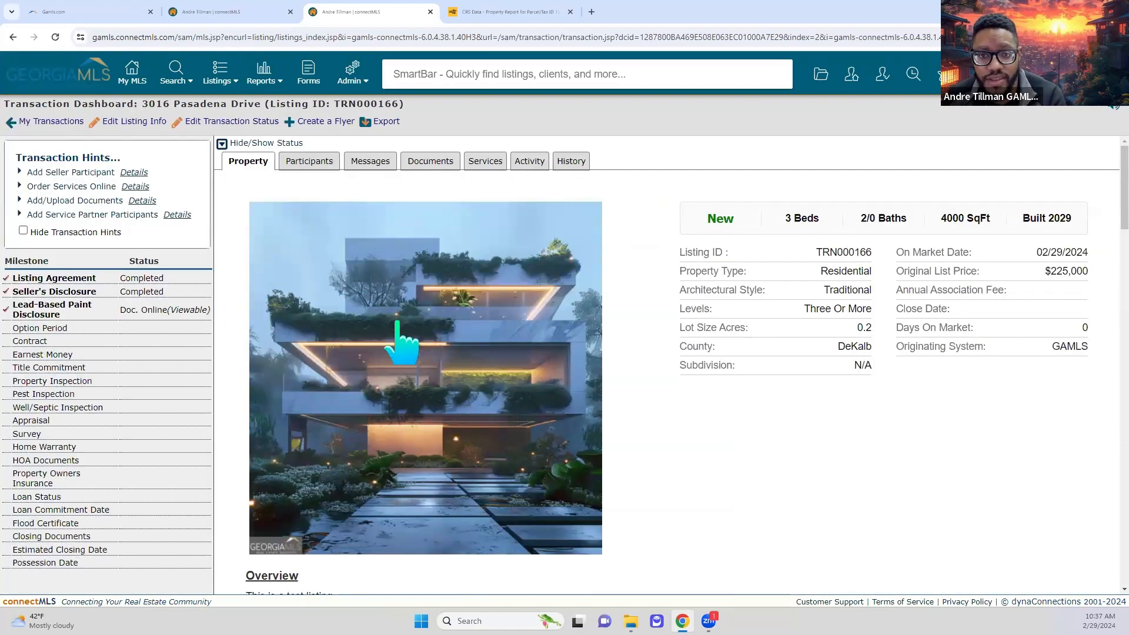
{"action": "left_click", "coordinate": [292, 168]}
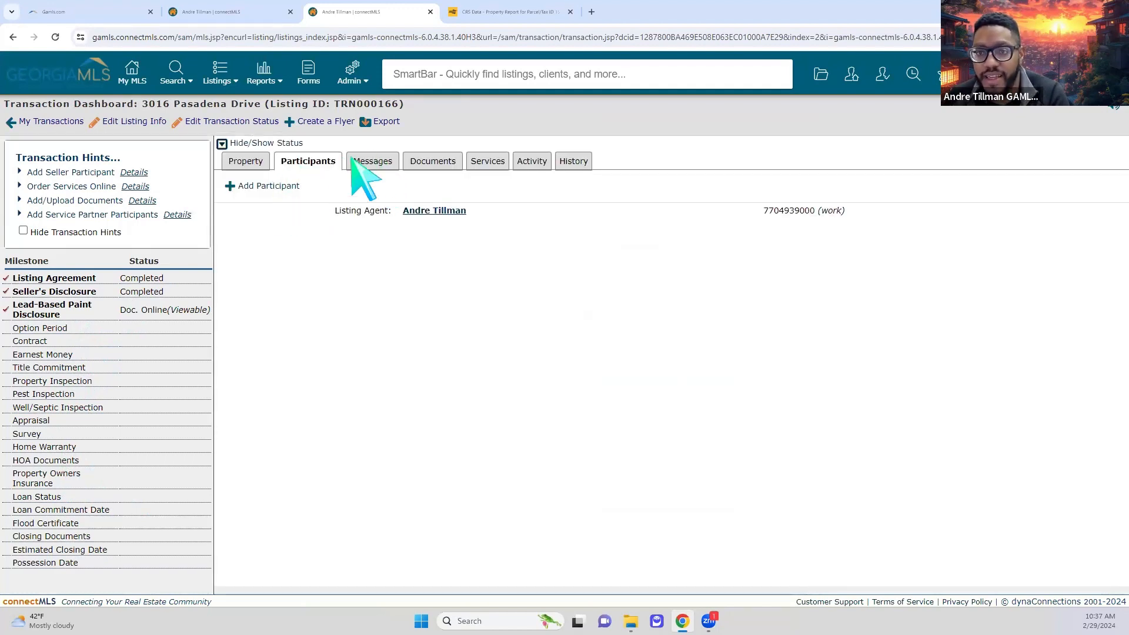
{"action": "left_click", "coordinate": [373, 160]}
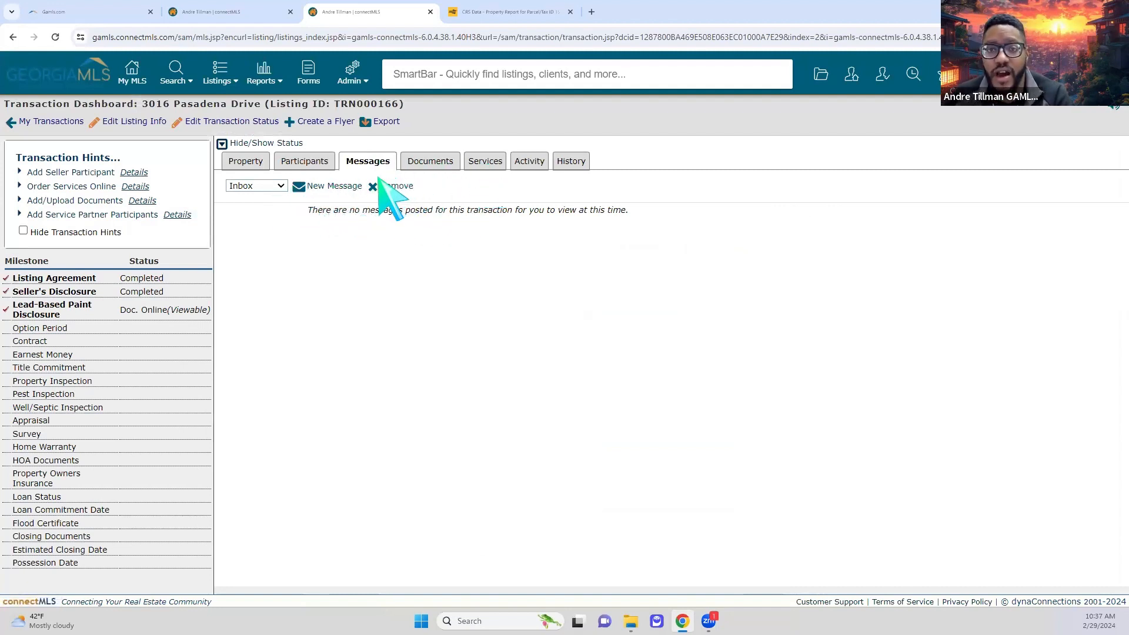
{"action": "left_click", "coordinate": [444, 166]}
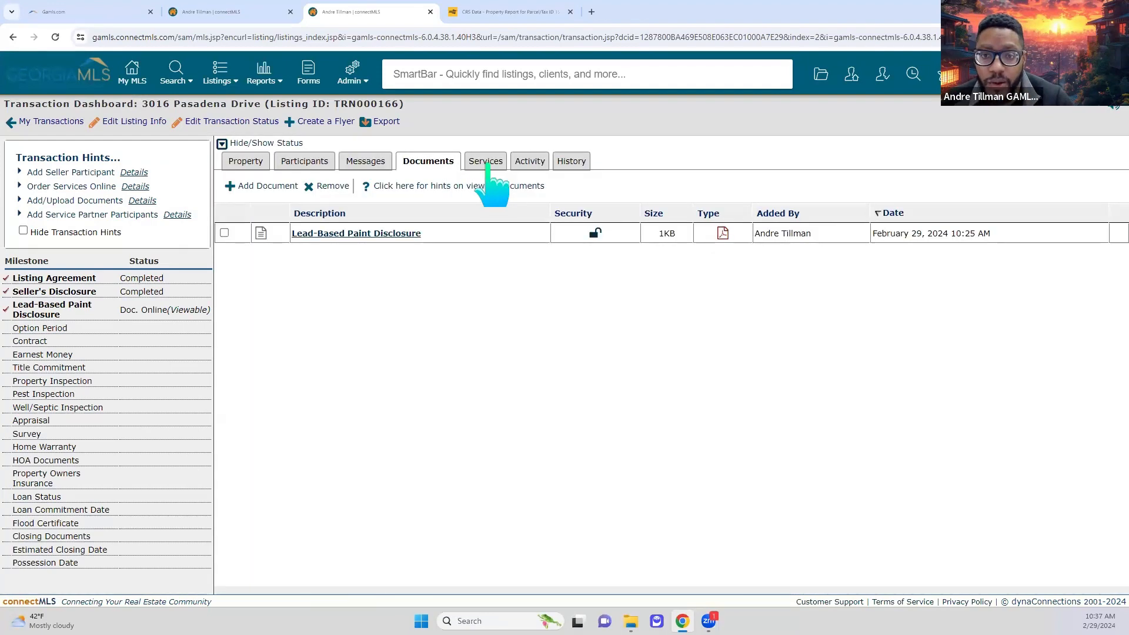
{"action": "left_click", "coordinate": [265, 186]}
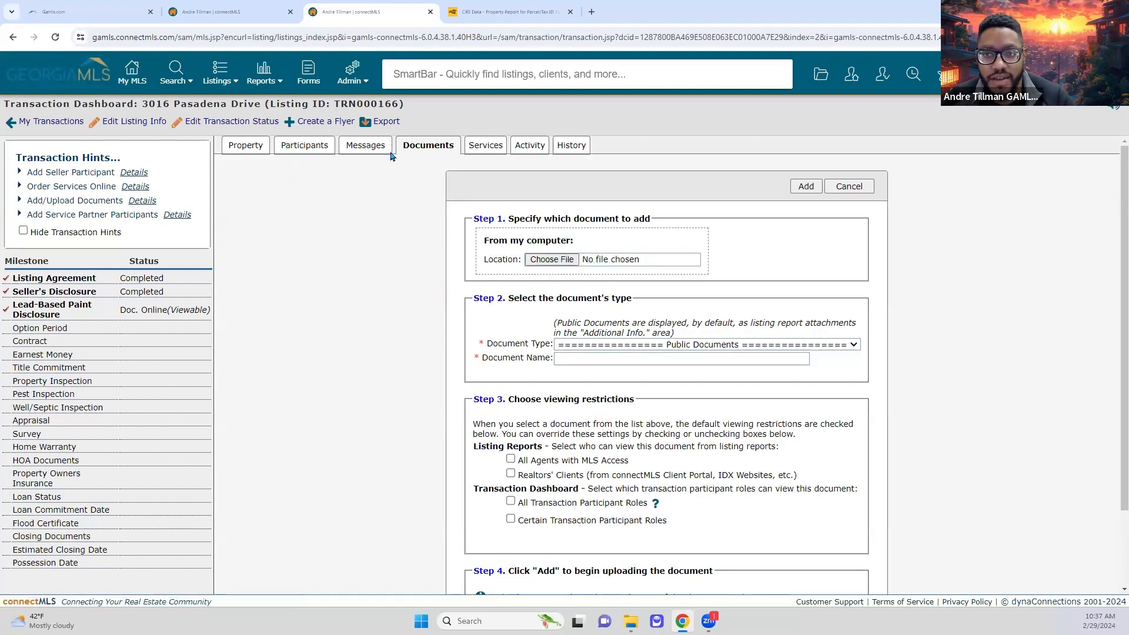
{"action": "left_click", "coordinate": [477, 154]}
{"action": "left_click", "coordinate": [479, 162]}
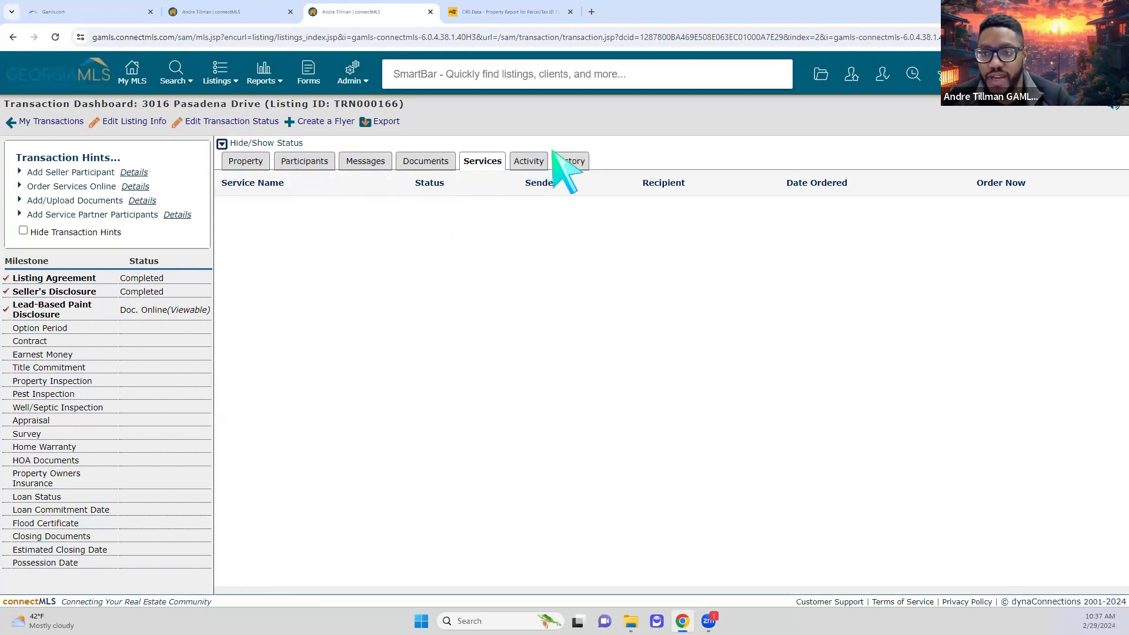
{"action": "left_click", "coordinate": [241, 165]}
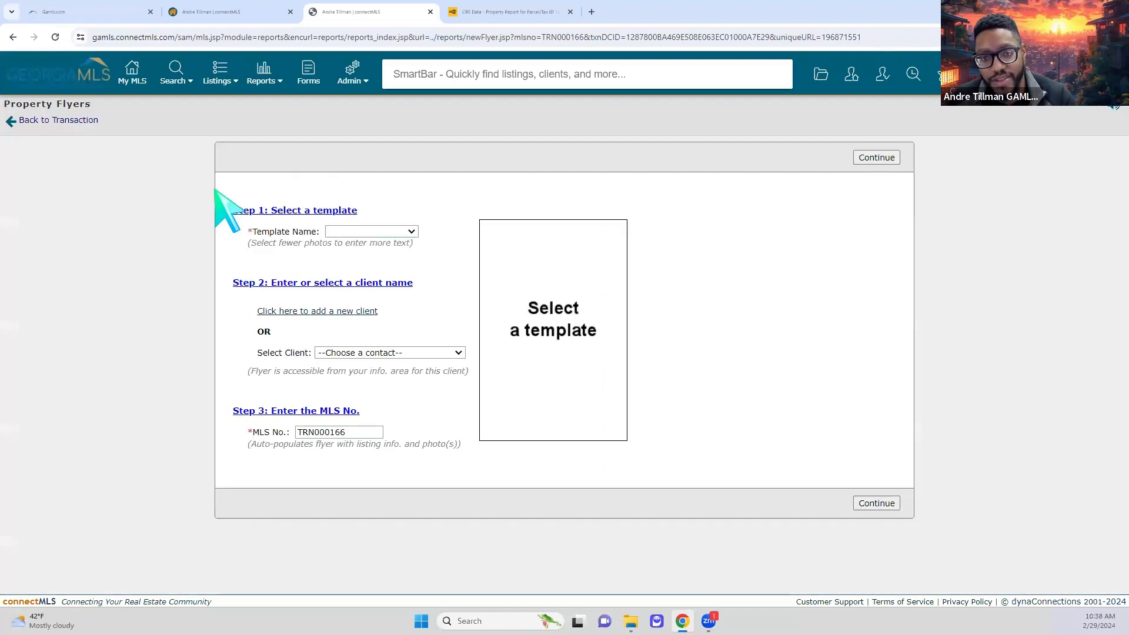
- Set up the flyer with the Multiple Photos template and a selected client contact, then continue
{"action": "left_click", "coordinate": [391, 233]}
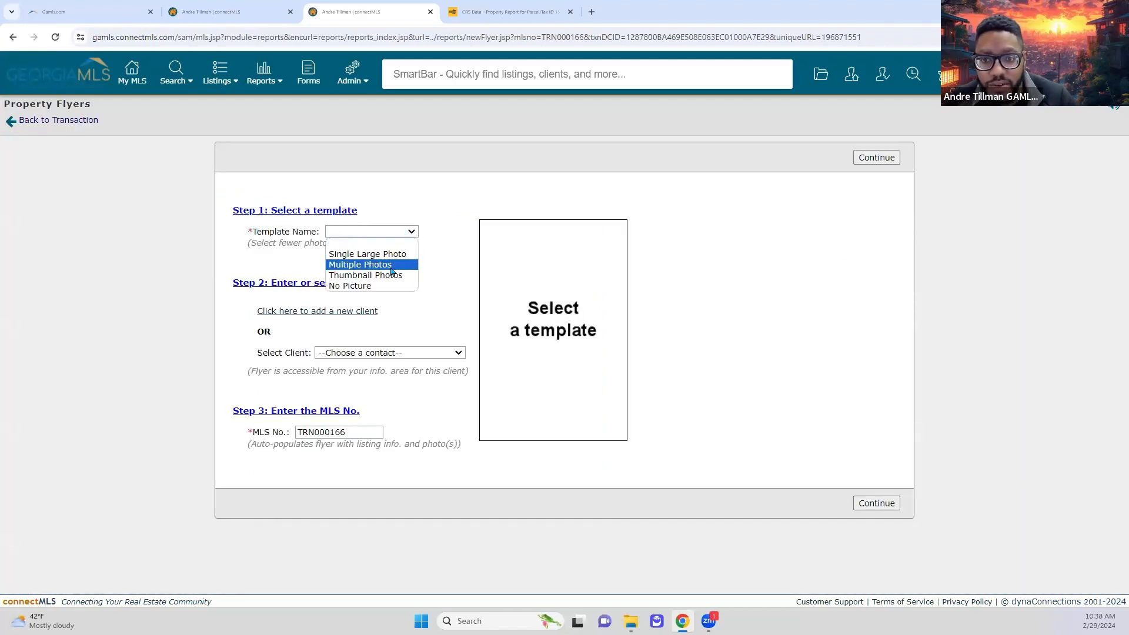
{"action": "left_click", "coordinate": [392, 266]}
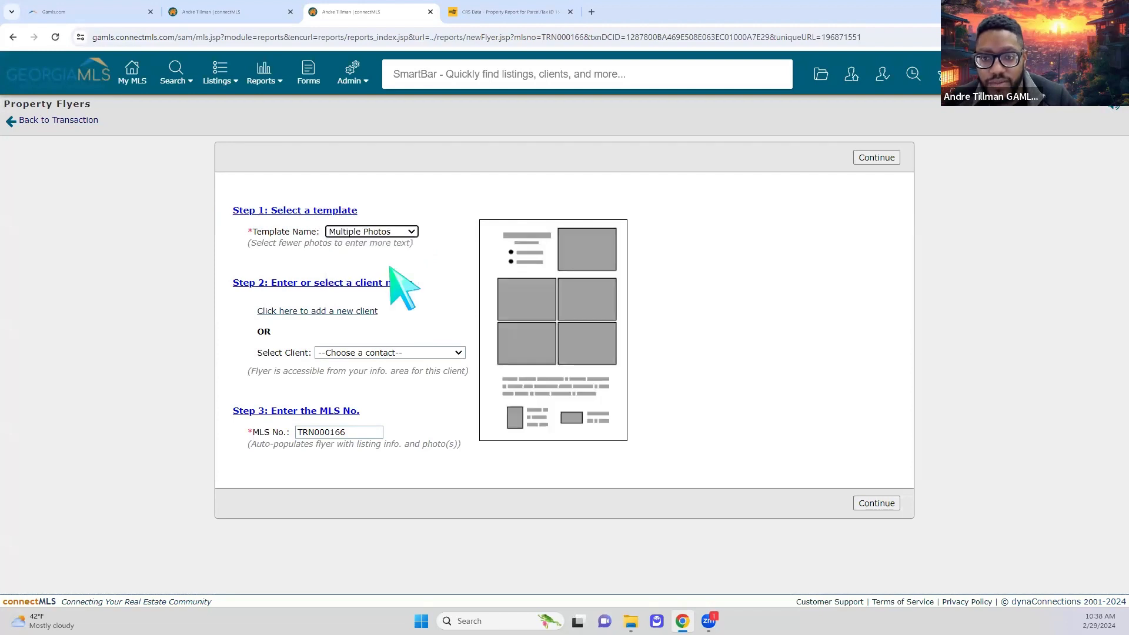
{"action": "left_click", "coordinate": [416, 354]}
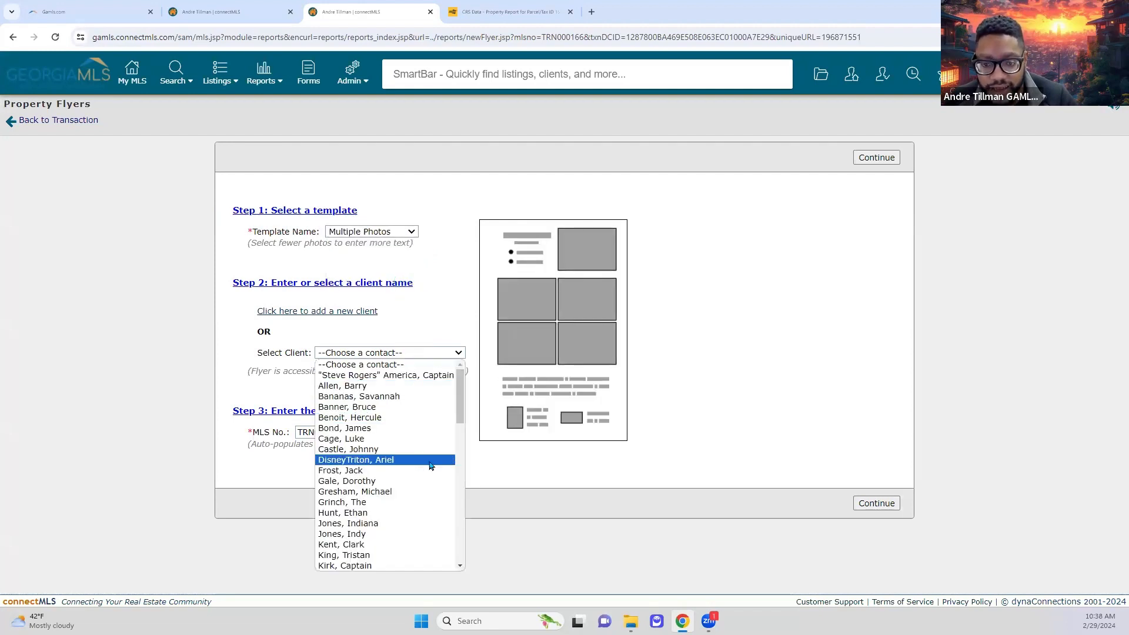
{"action": "scroll", "coordinate": [405, 421], "scroll_direction": "down", "scroll_amount": 3}
{"action": "left_click", "coordinate": [376, 364]}
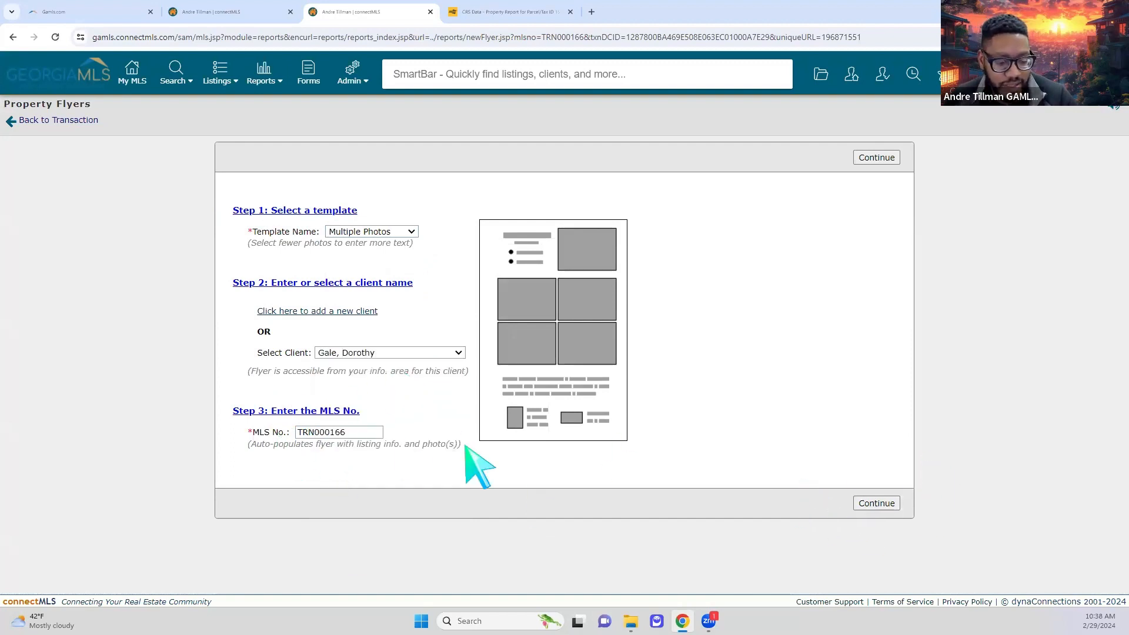
{"action": "left_click", "coordinate": [876, 504]}
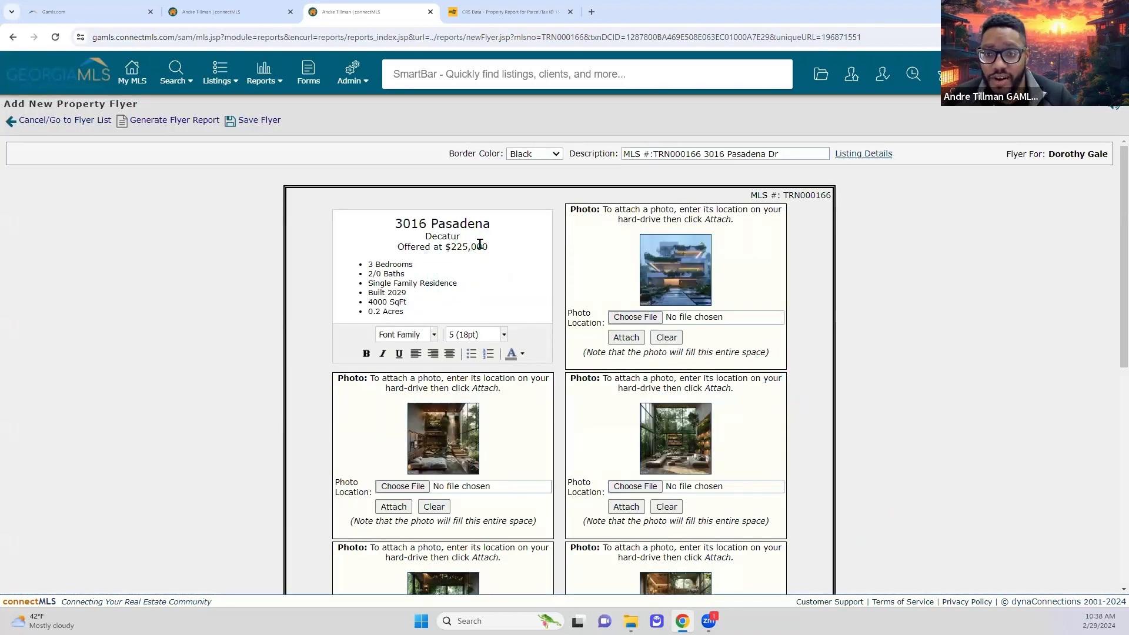
{"action": "scroll", "coordinate": [536, 411], "scroll_direction": "down", "scroll_amount": 3}
{"action": "scroll", "coordinate": [529, 412], "scroll_direction": "up", "scroll_amount": 3}
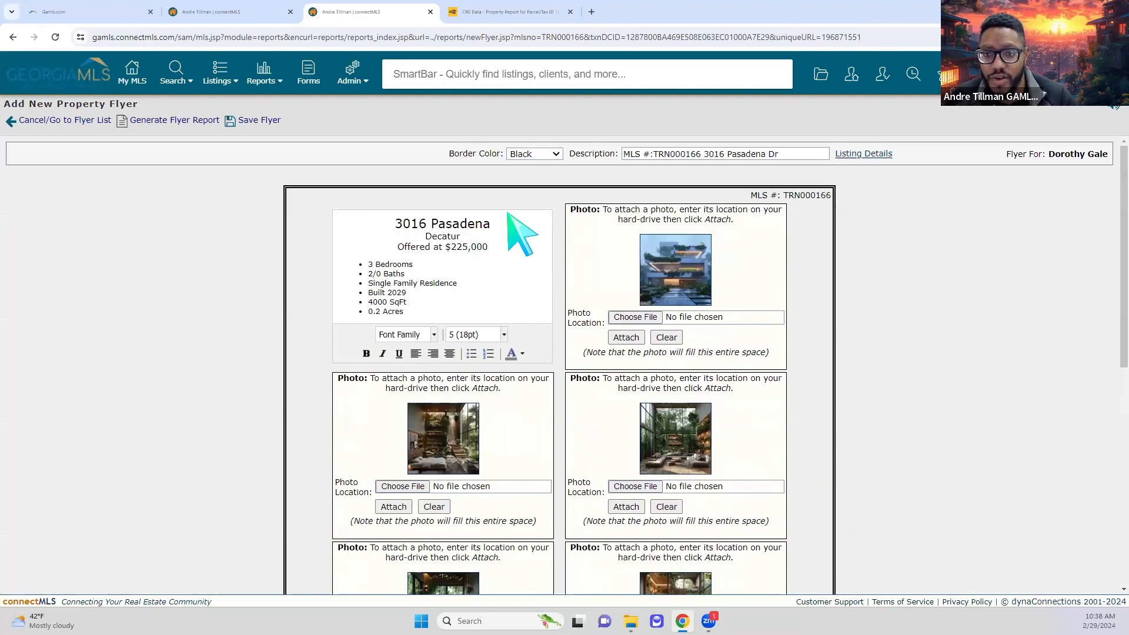
{"action": "key", "text": "Return"}
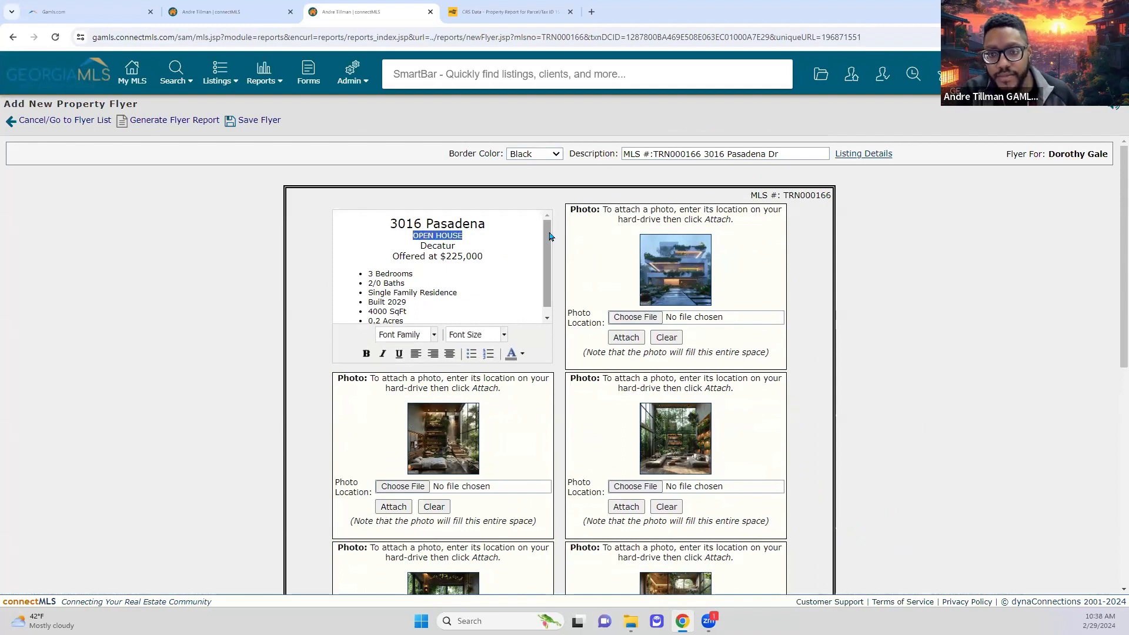
{"action": "left_click", "coordinate": [522, 354]}
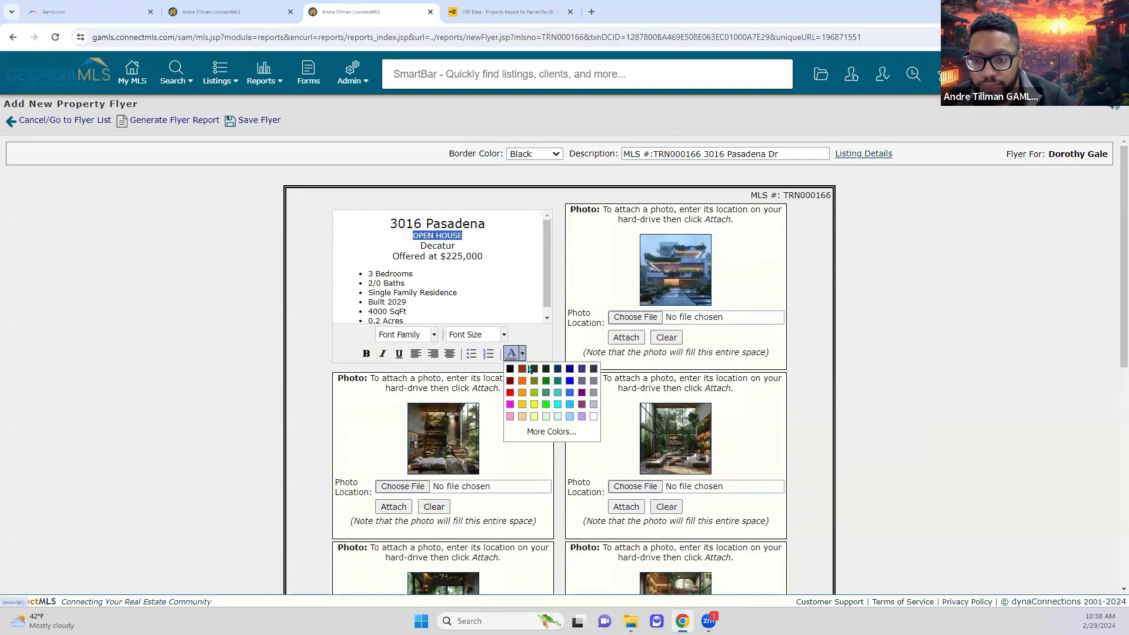
{"action": "left_click", "coordinate": [573, 382]}
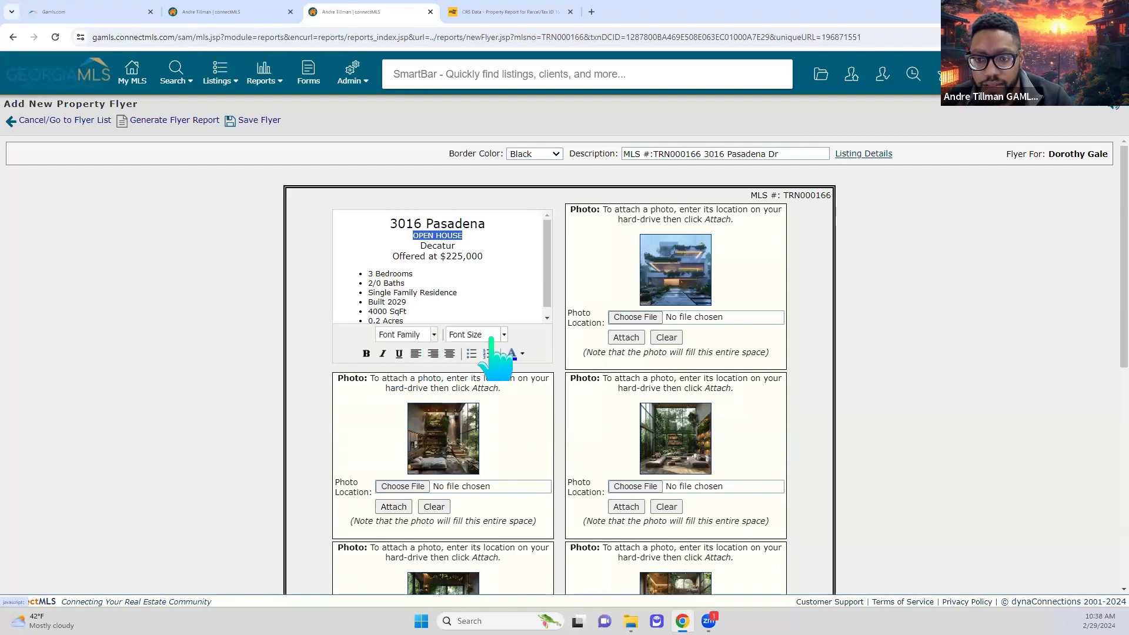
{"action": "left_click", "coordinate": [499, 334]}
{"action": "left_click", "coordinate": [478, 436]}
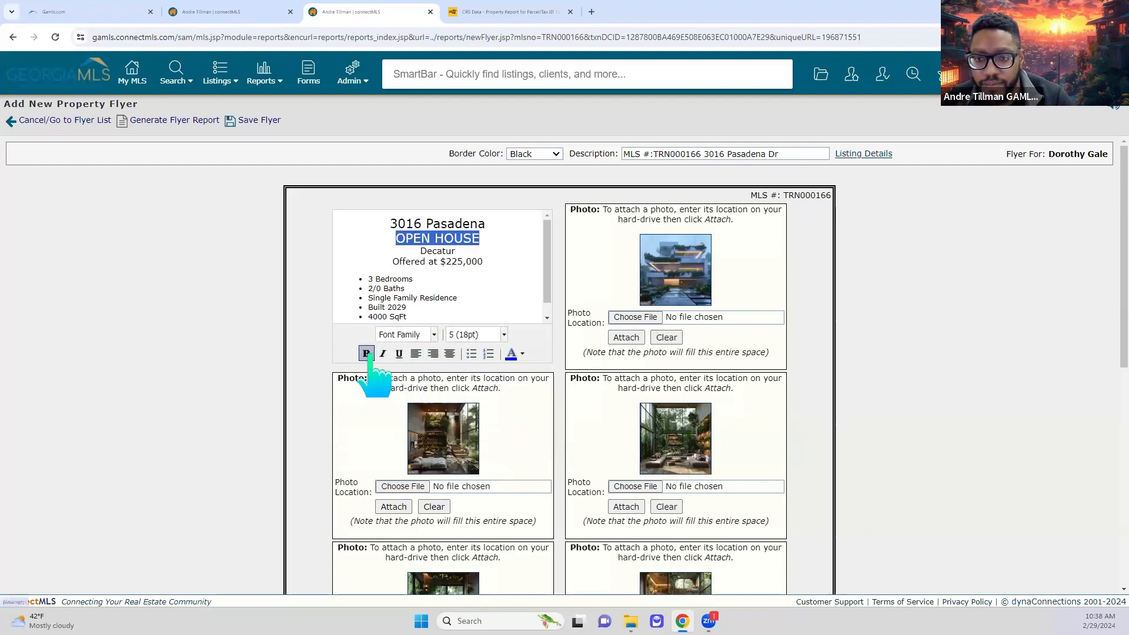
{"action": "left_click", "coordinate": [366, 353]}
{"action": "left_click", "coordinate": [461, 264]}
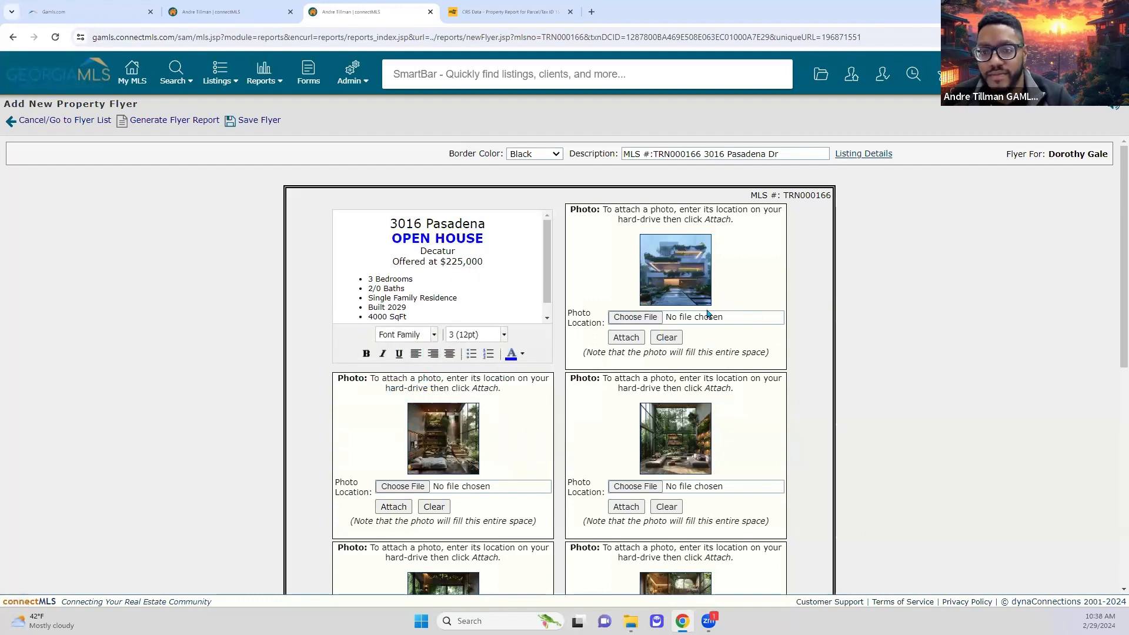
- Set the flyer's border colour to Blue
{"action": "left_click", "coordinate": [520, 155]}
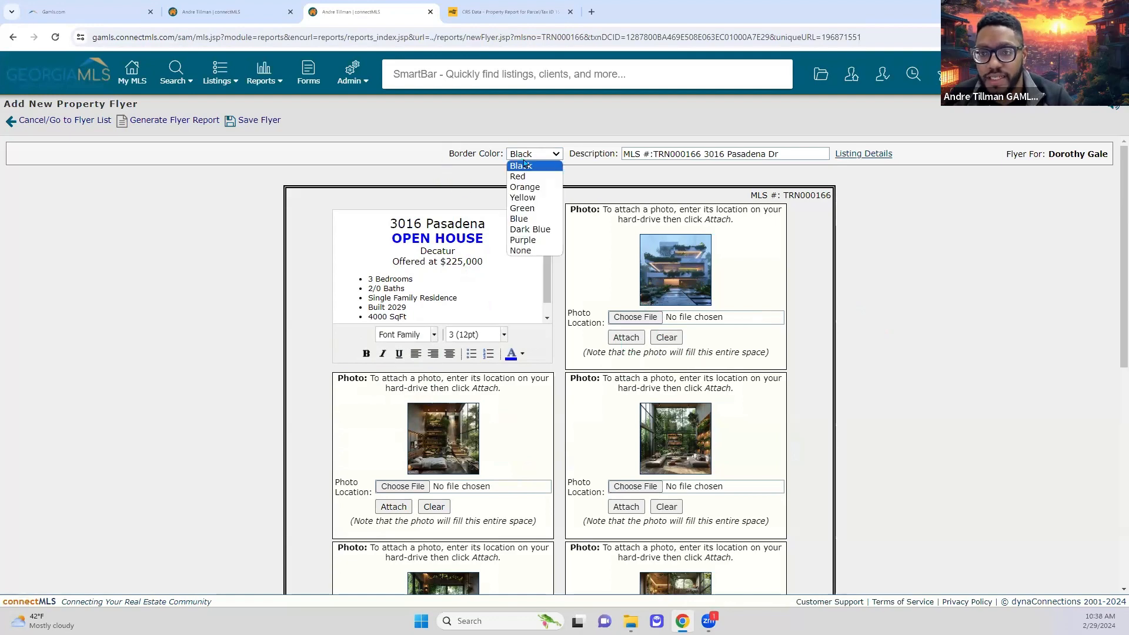
{"action": "left_click", "coordinate": [531, 219]}
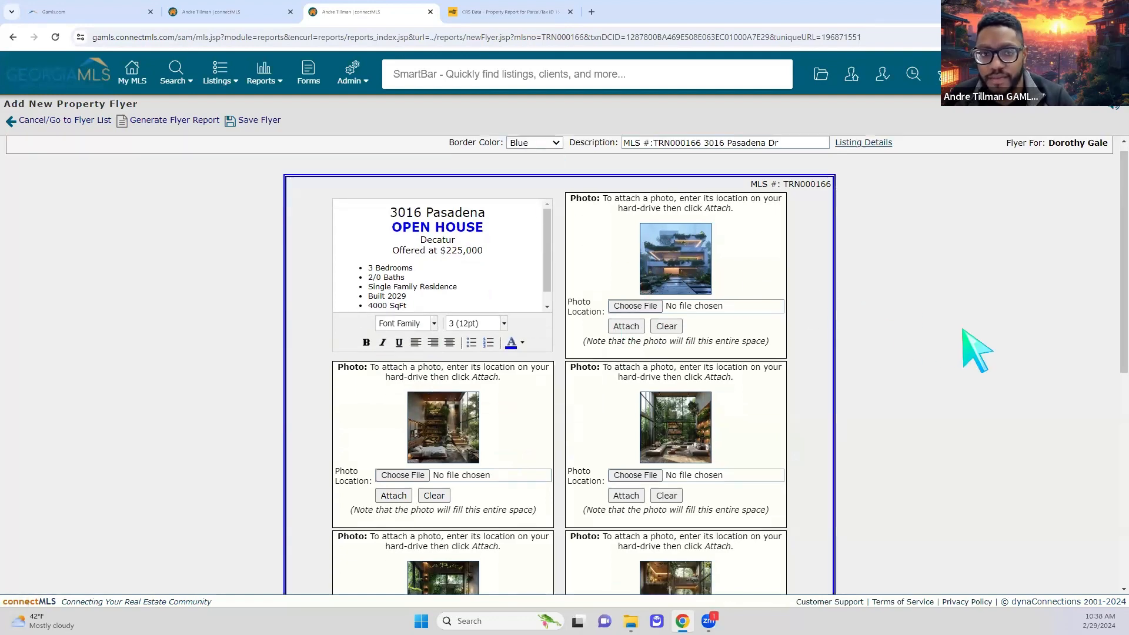
{"action": "scroll", "coordinate": [970, 348], "scroll_direction": "down", "scroll_amount": 8}
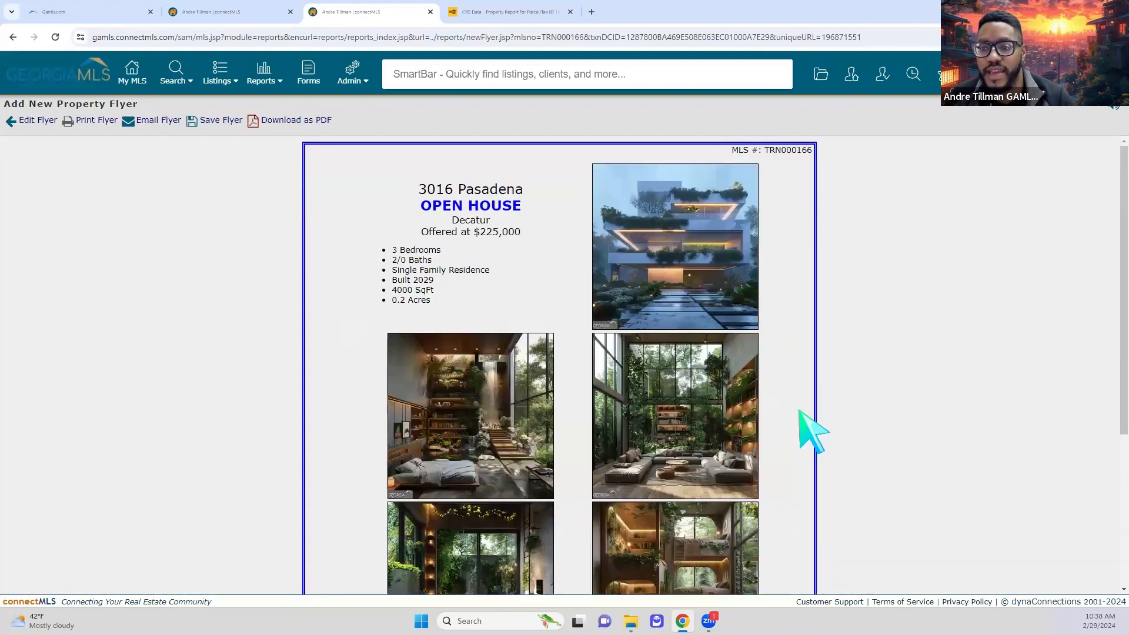
- Review the generated blue-bordered flyer preview and save the flyer
{"action": "scroll", "coordinate": [813, 432], "scroll_direction": "down", "scroll_amount": 3}
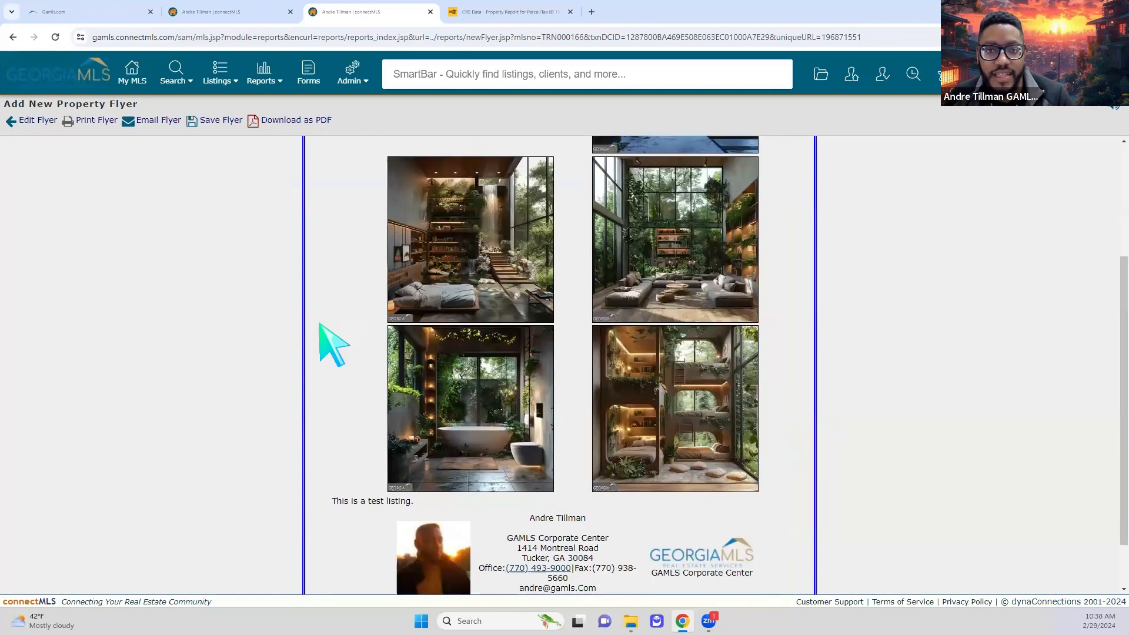
{"action": "scroll", "coordinate": [298, 332], "scroll_direction": "down", "scroll_amount": 1}
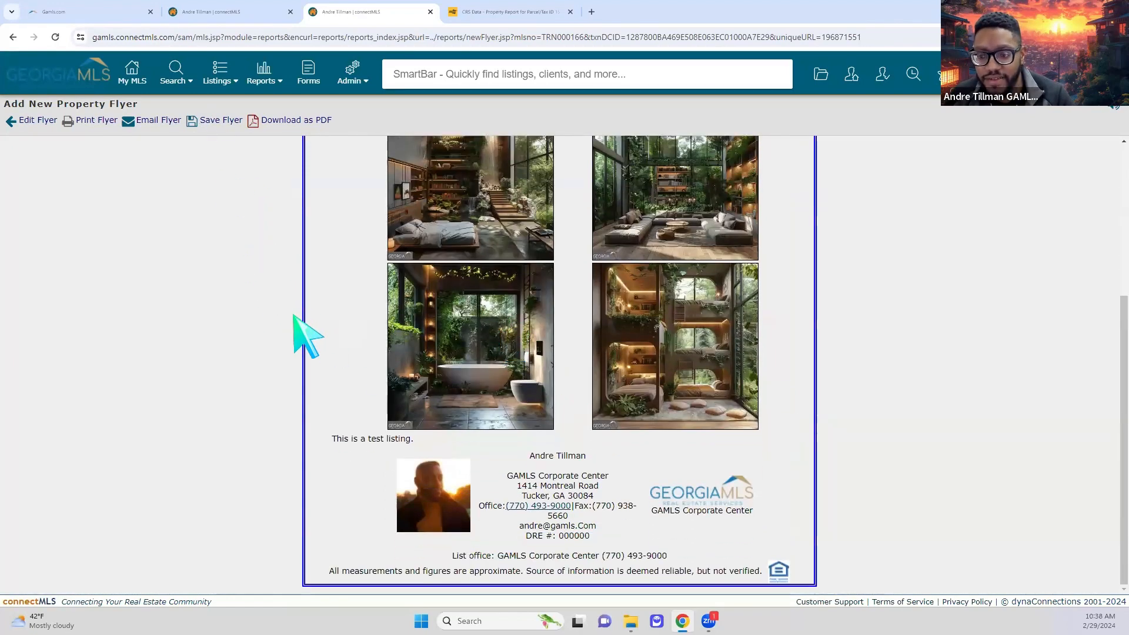
{"action": "scroll", "coordinate": [302, 334], "scroll_direction": "up", "scroll_amount": 4}
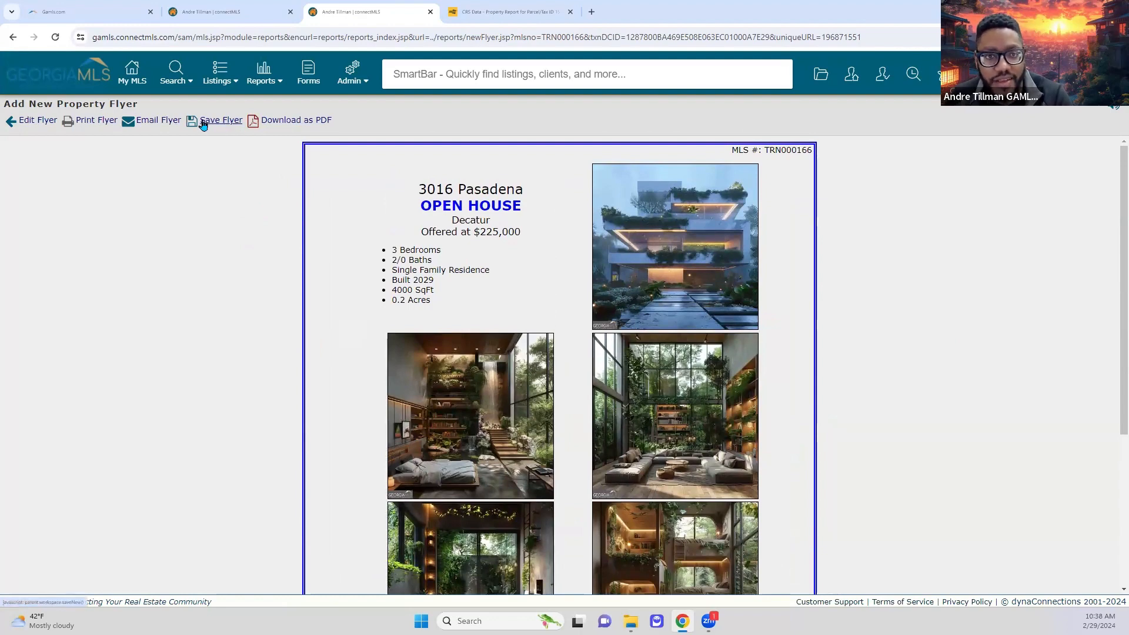
{"action": "left_click", "coordinate": [203, 124]}
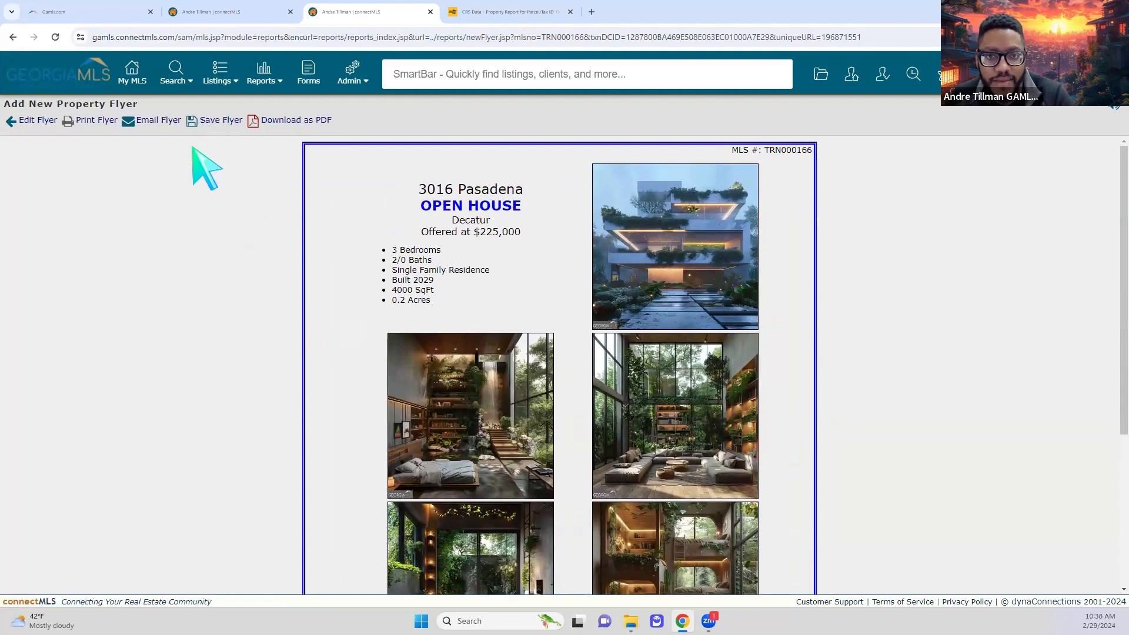
{"action": "left_click", "coordinate": [822, 79]}
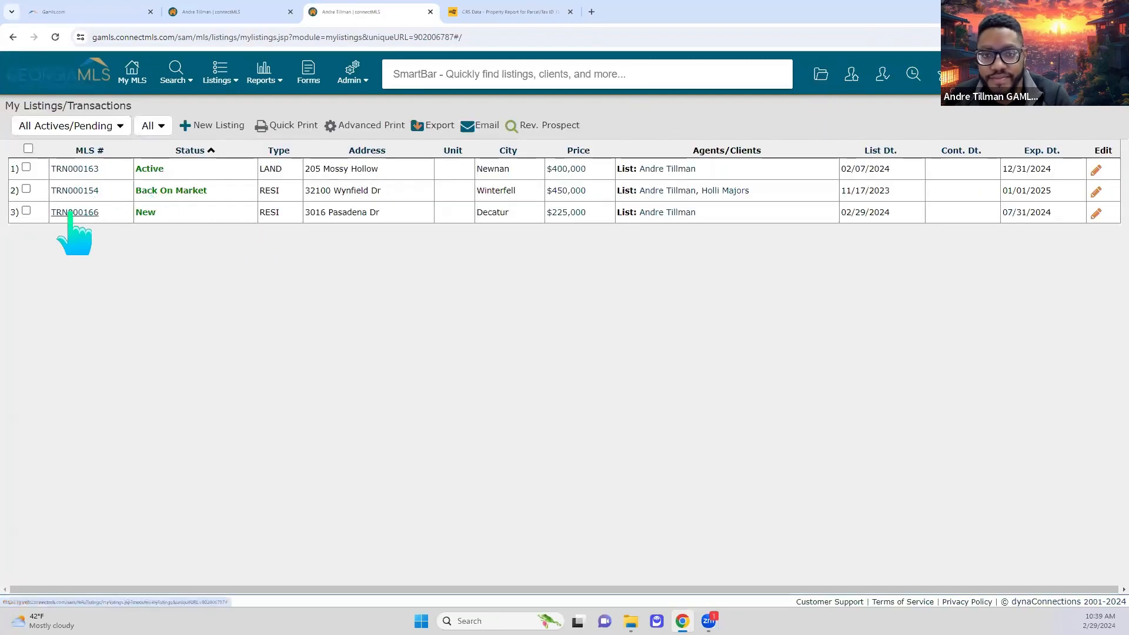
{"action": "left_click", "coordinate": [71, 213]}
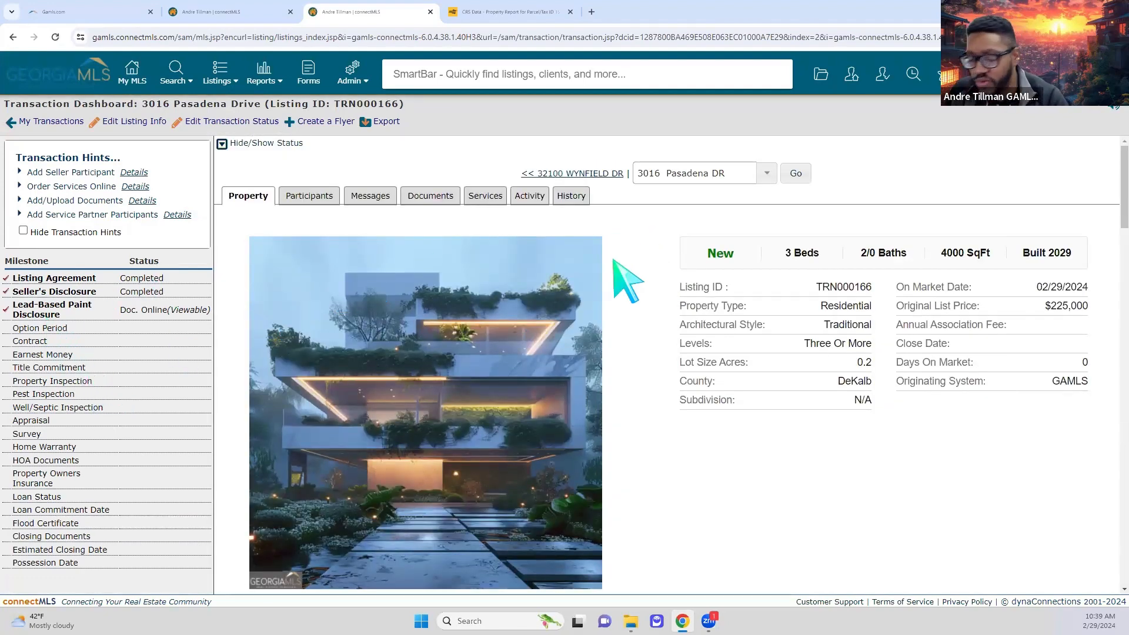
{"action": "left_click", "coordinate": [820, 75]}
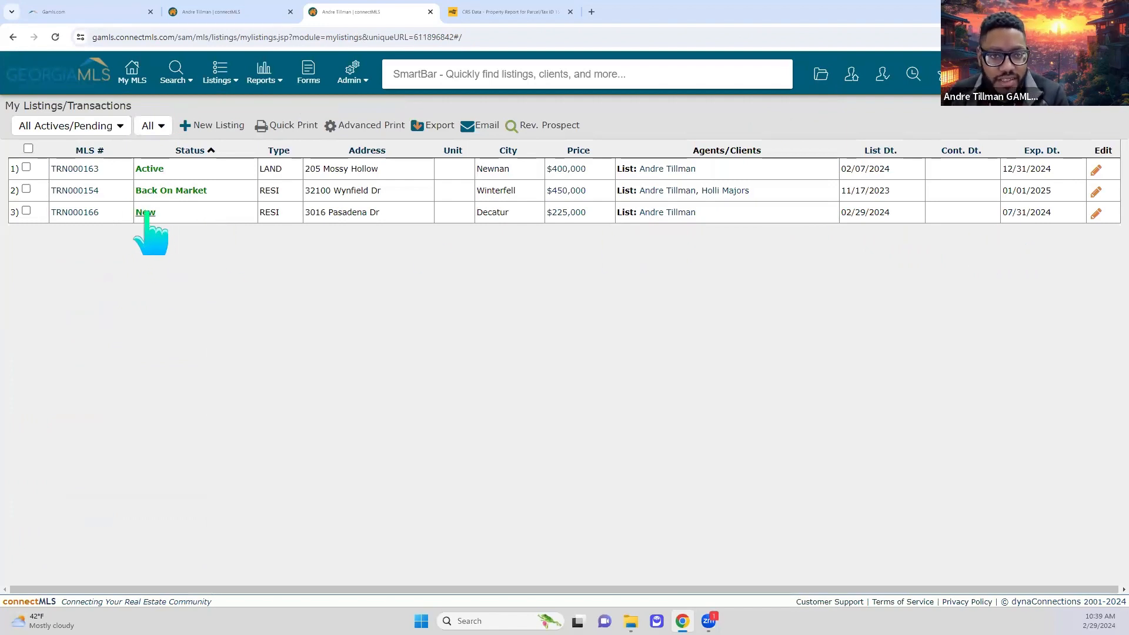
{"action": "left_click", "coordinate": [1096, 215]}
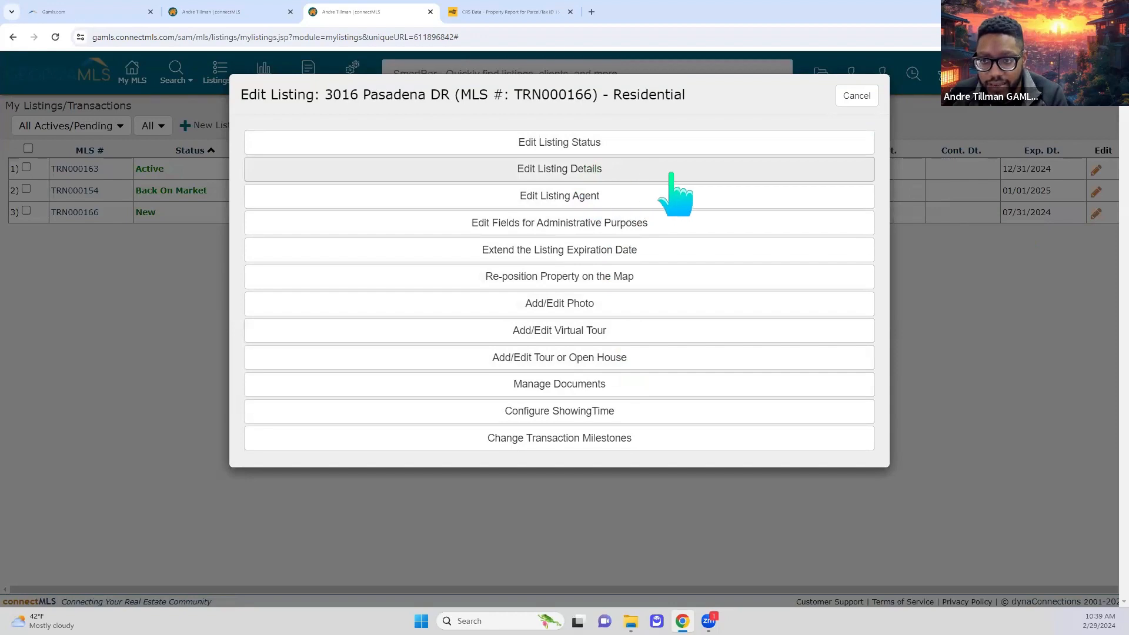
- Step through the listing details to Tax/Legal, save the changes, and return to My Listings
{"action": "left_click", "coordinate": [638, 171]}
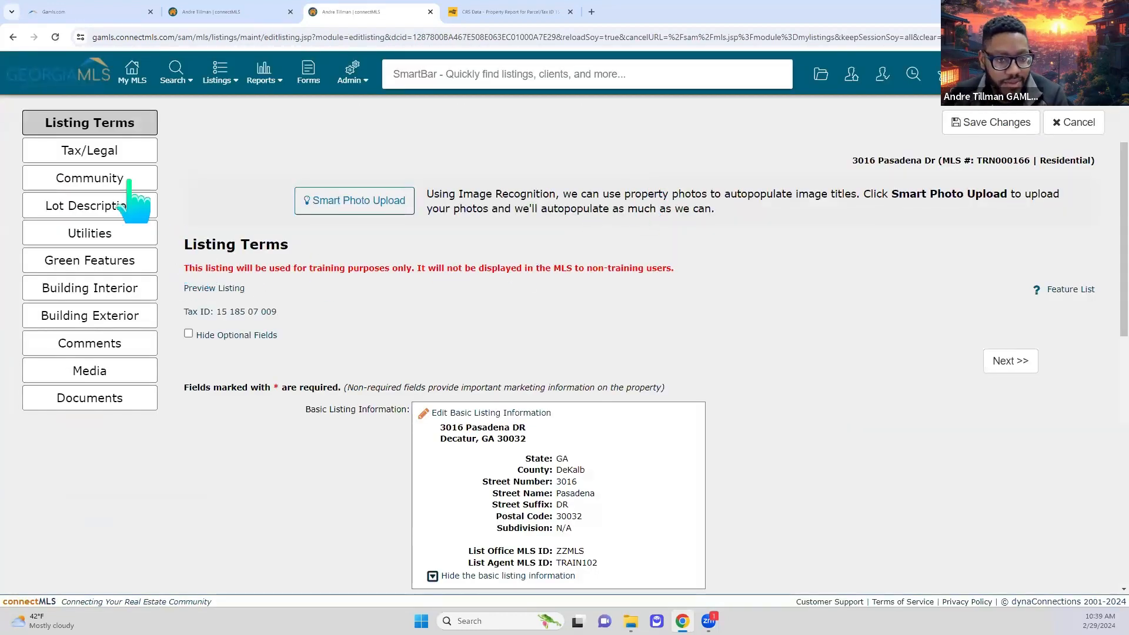
{"action": "left_click", "coordinate": [74, 151]}
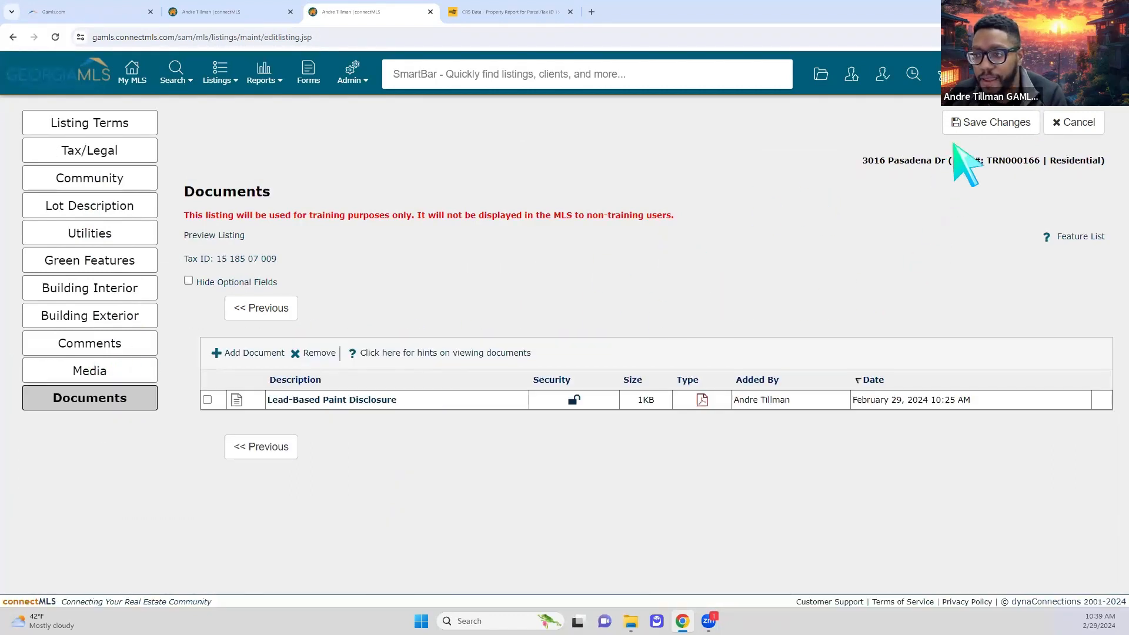
{"action": "left_click", "coordinate": [965, 125]}
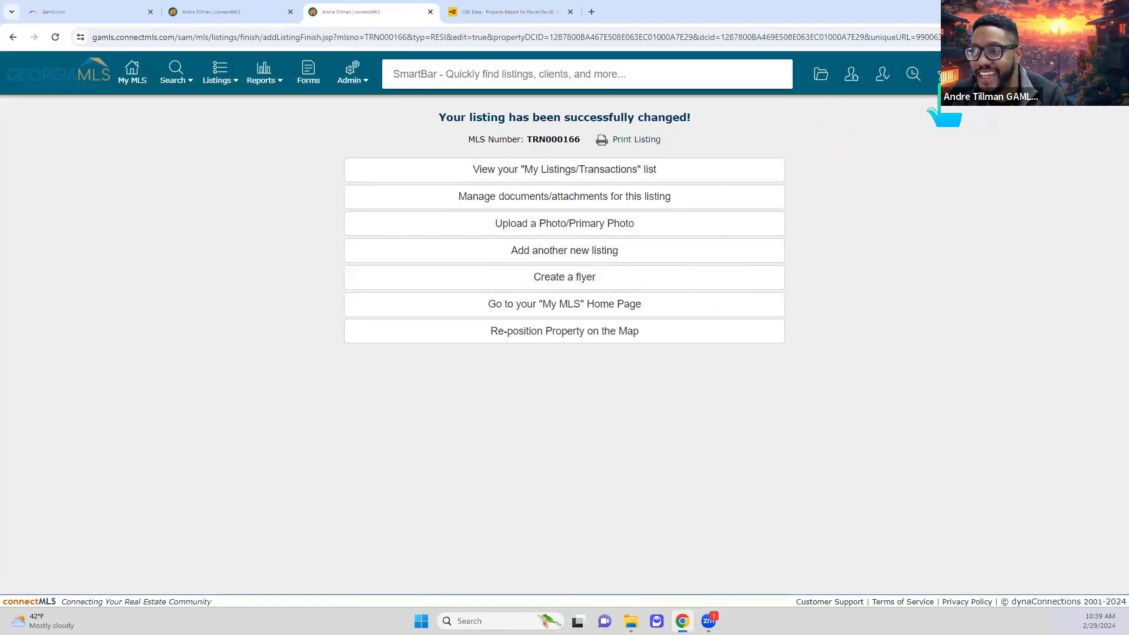
{"action": "left_click", "coordinate": [828, 82]}
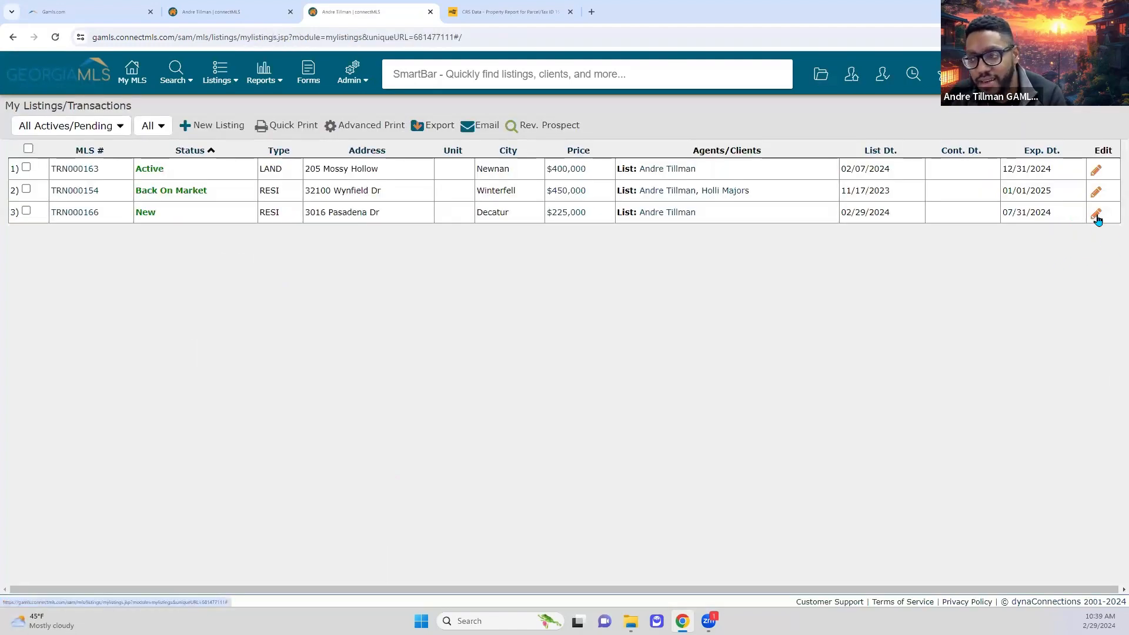
{"action": "left_click", "coordinate": [1096, 215]}
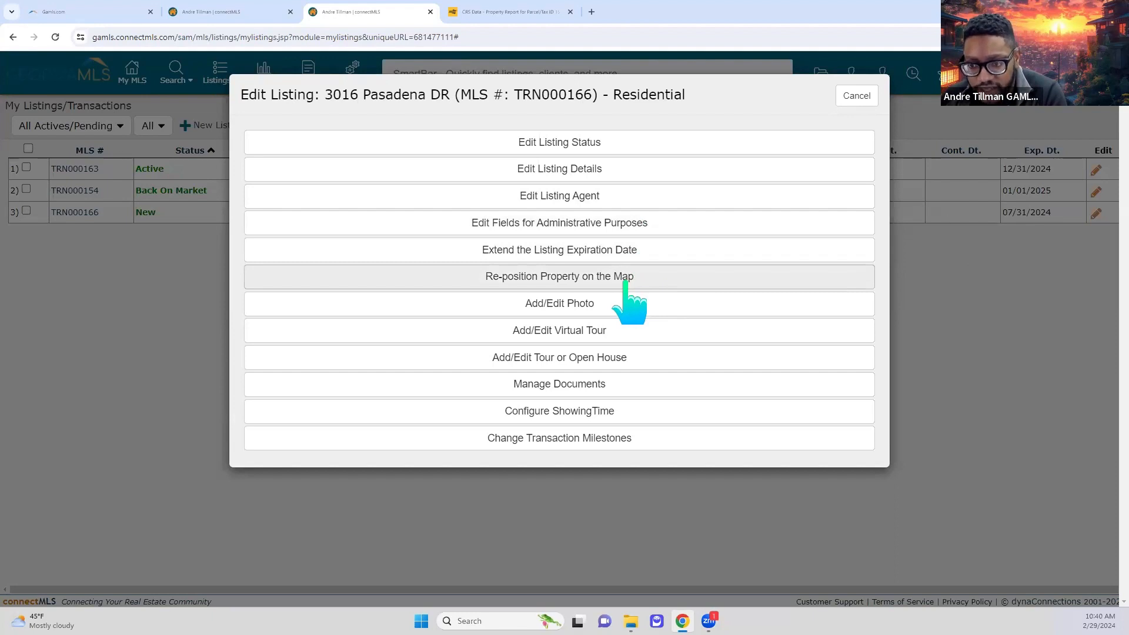
{"action": "left_click", "coordinate": [642, 444]}
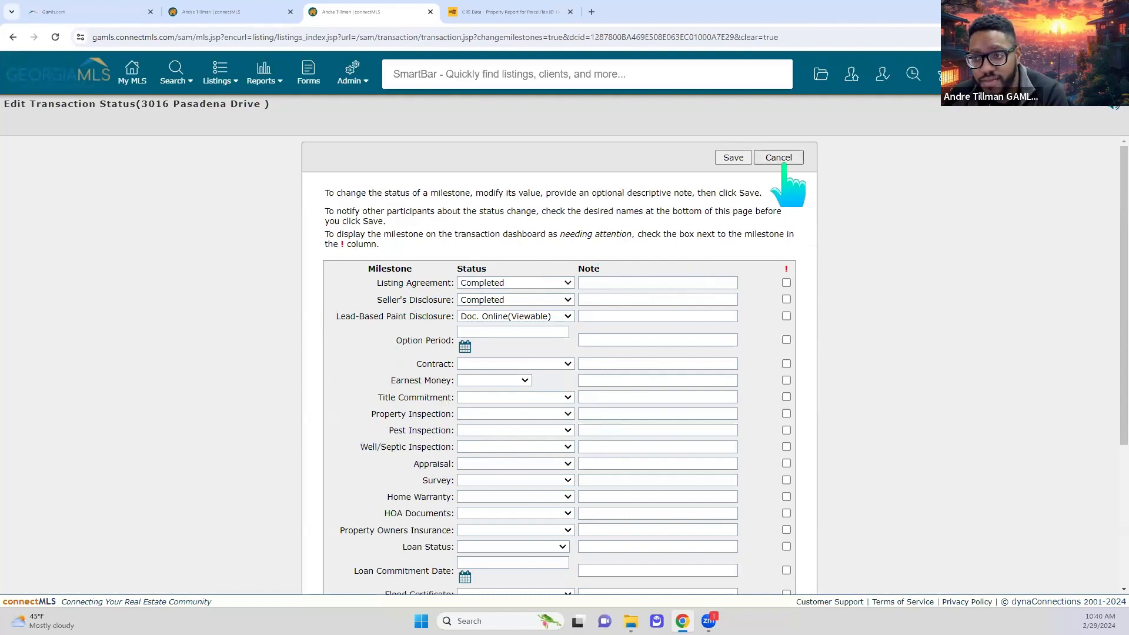
{"action": "left_click", "coordinate": [764, 158]}
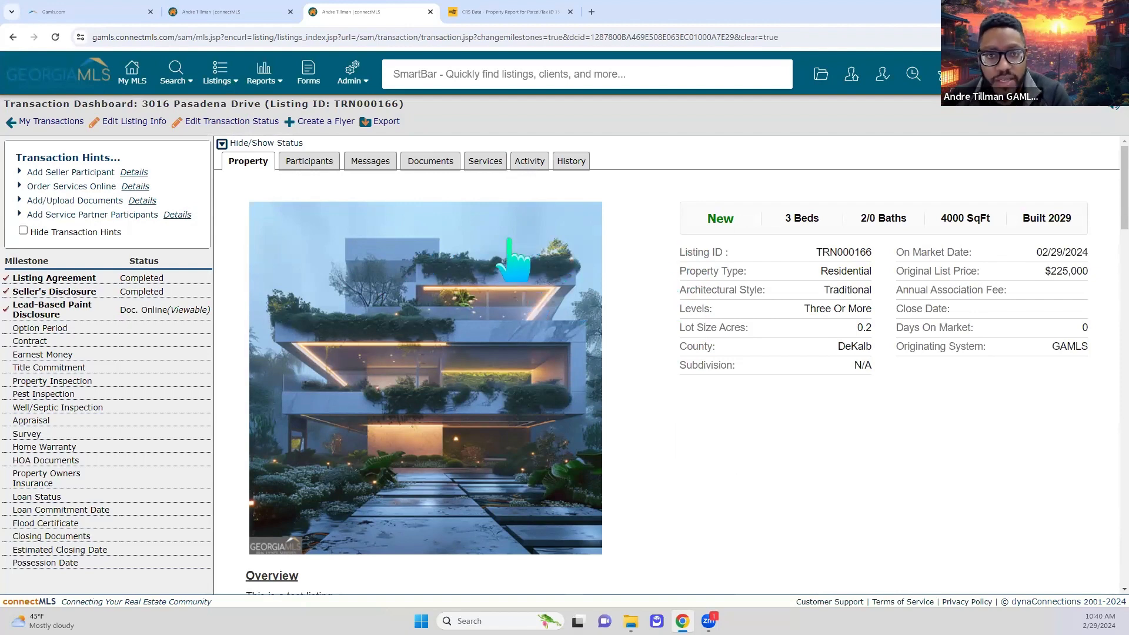
- From the My MLS home bulletins, open 'Watch Now! On-Demand connectMLS Boot Camp Webinars'
{"action": "left_click", "coordinate": [130, 73]}
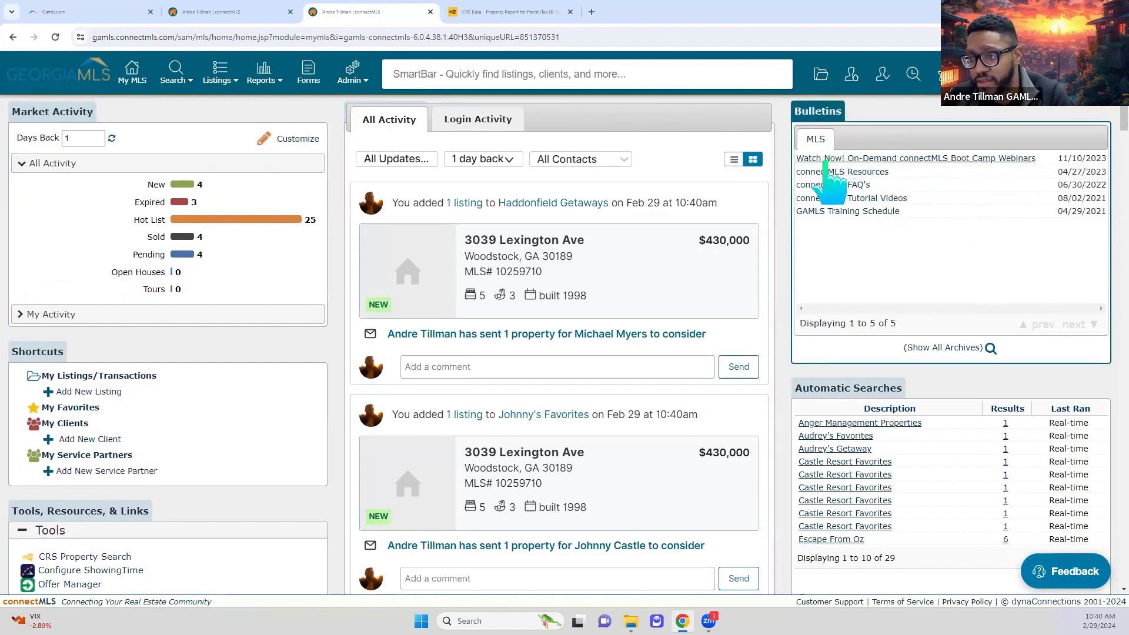
{"action": "left_click", "coordinate": [1022, 165]}
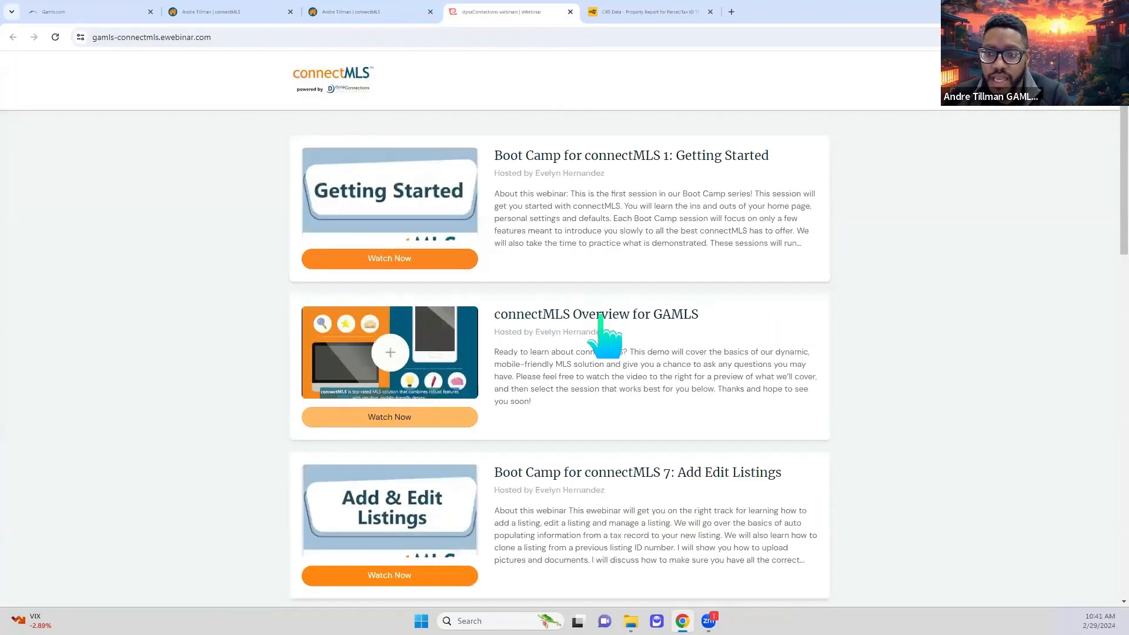
- Browse the list of Boot Camp webinar sessions, then close the eWebinar tab
{"action": "scroll", "coordinate": [799, 447], "scroll_direction": "down", "scroll_amount": 2}
{"action": "scroll", "coordinate": [798, 461], "scroll_direction": "down", "scroll_amount": 12}
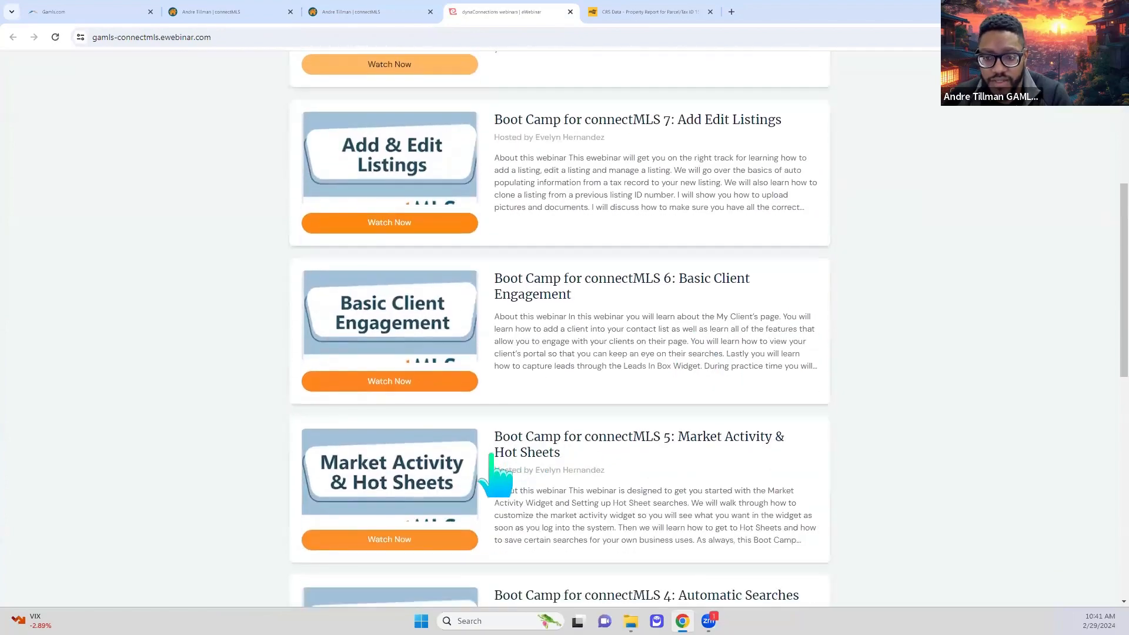
{"action": "scroll", "coordinate": [606, 479], "scroll_direction": "down", "scroll_amount": 3}
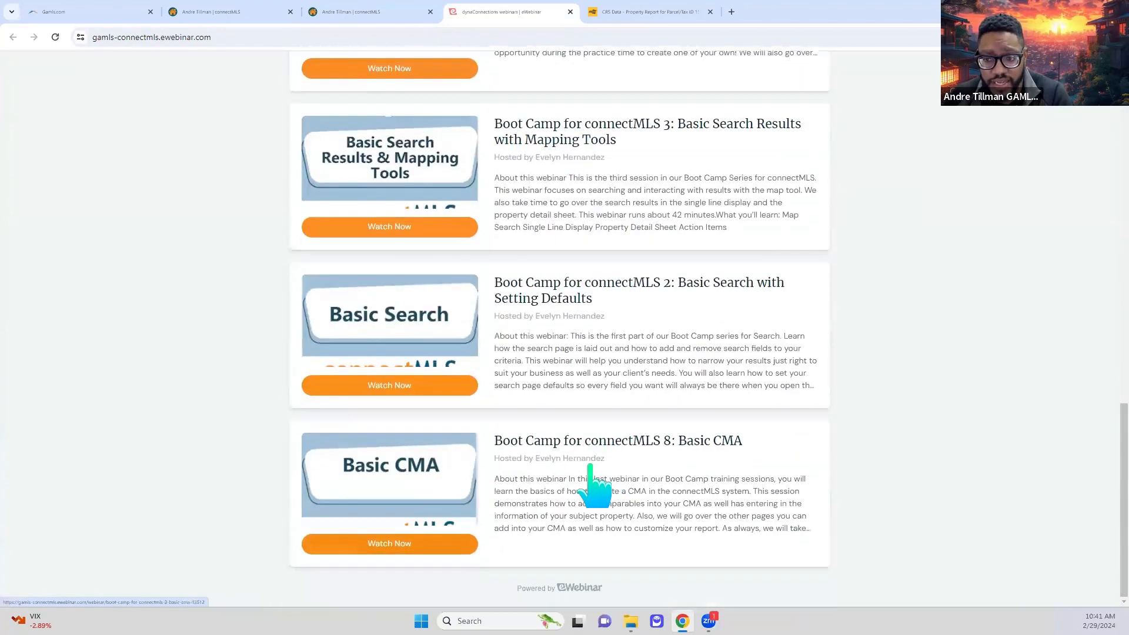
{"action": "scroll", "coordinate": [594, 484], "scroll_direction": "up", "scroll_amount": 10}
{"action": "scroll", "coordinate": [568, 470], "scroll_direction": "up", "scroll_amount": 6}
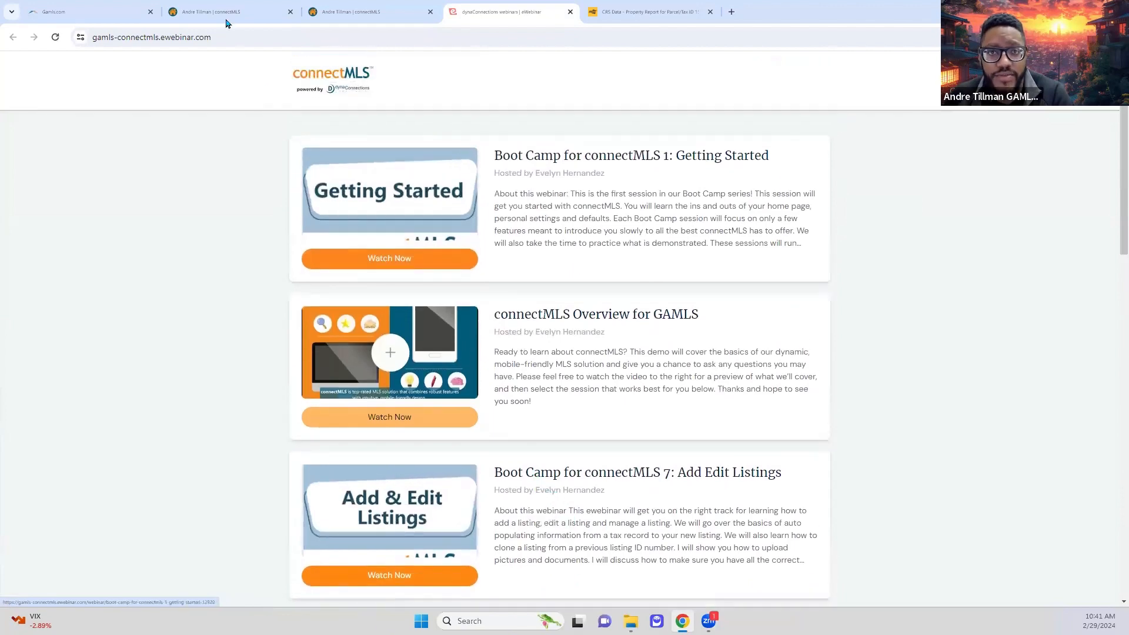
{"action": "left_click", "coordinate": [570, 13]}
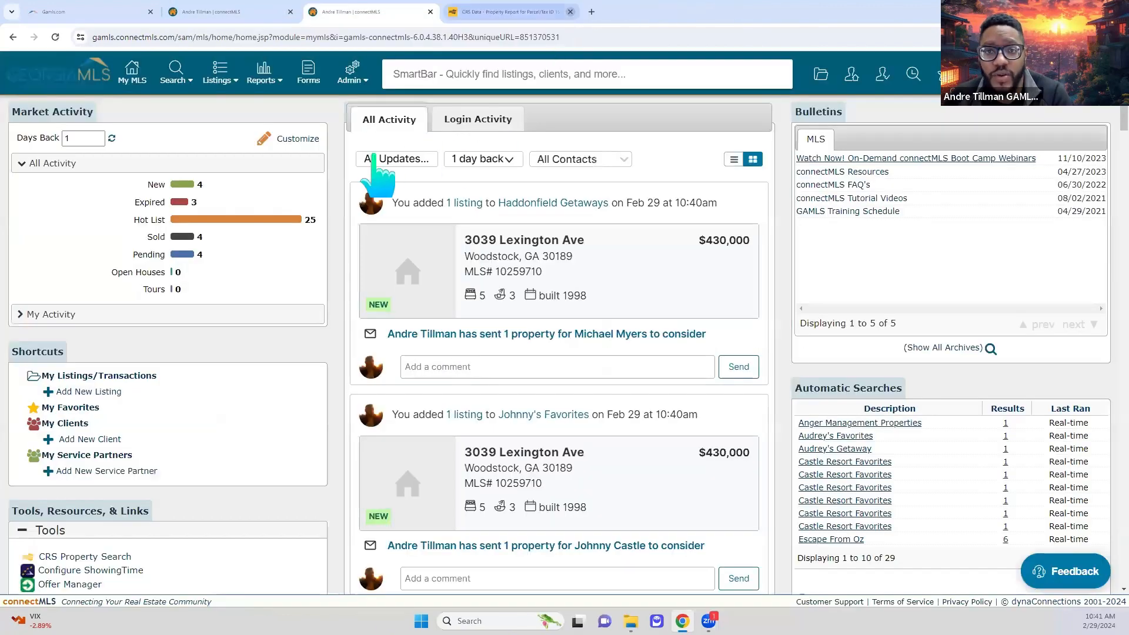
- On the Gamls.com tab, open GAMLS YouTube from the Tools and Support menus
{"action": "left_click", "coordinate": [81, 19]}
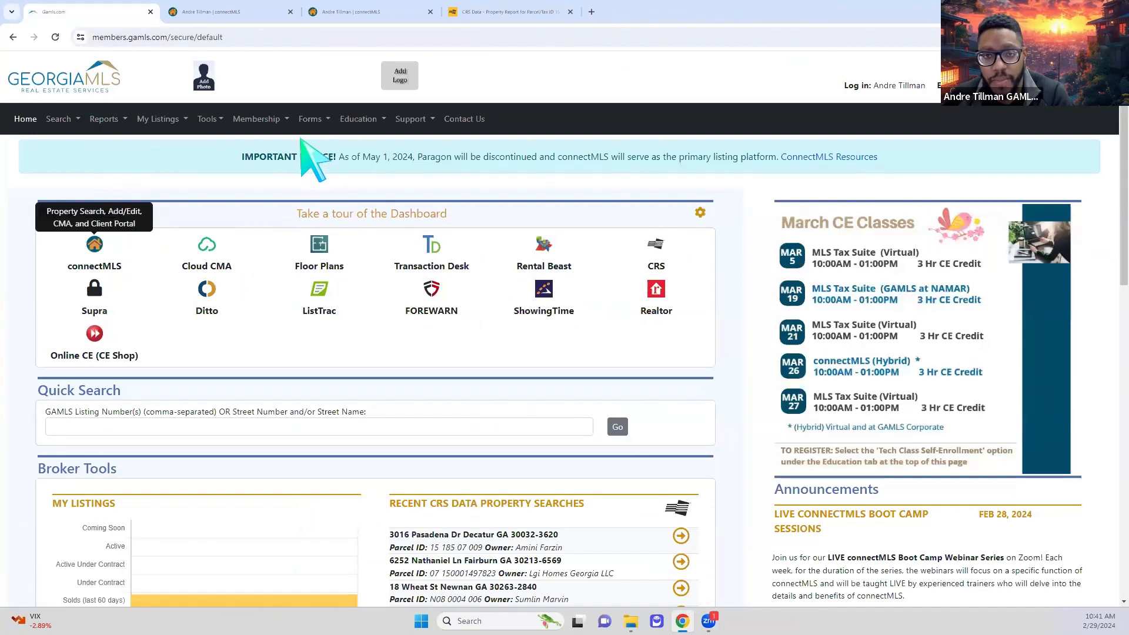
{"action": "left_click", "coordinate": [209, 119]}
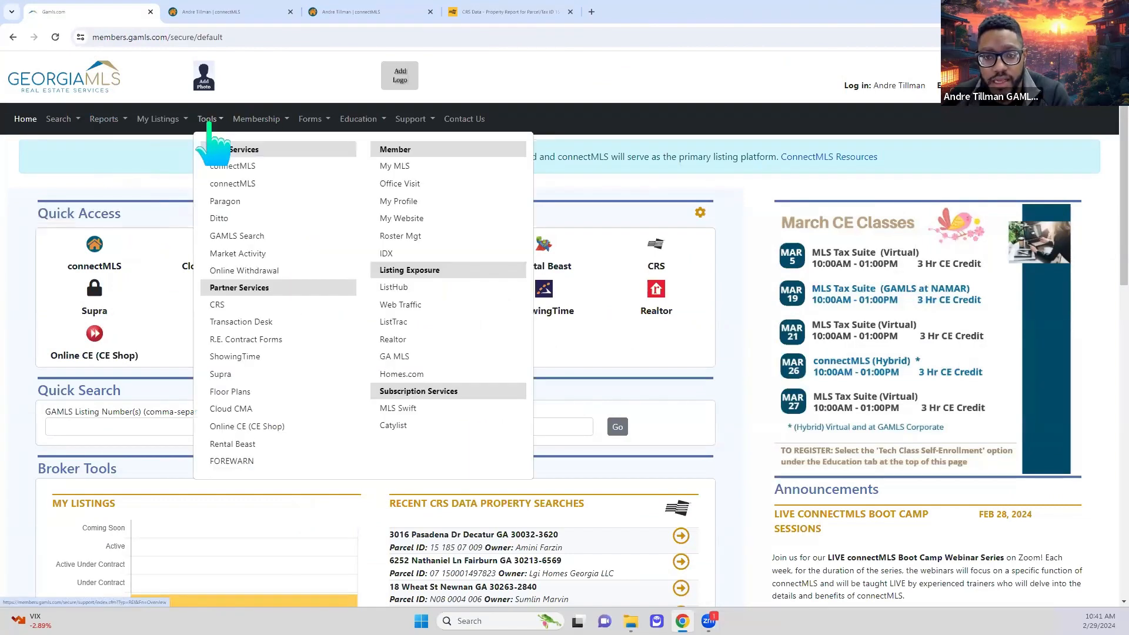
{"action": "mouse_move", "coordinate": [411, 124]}
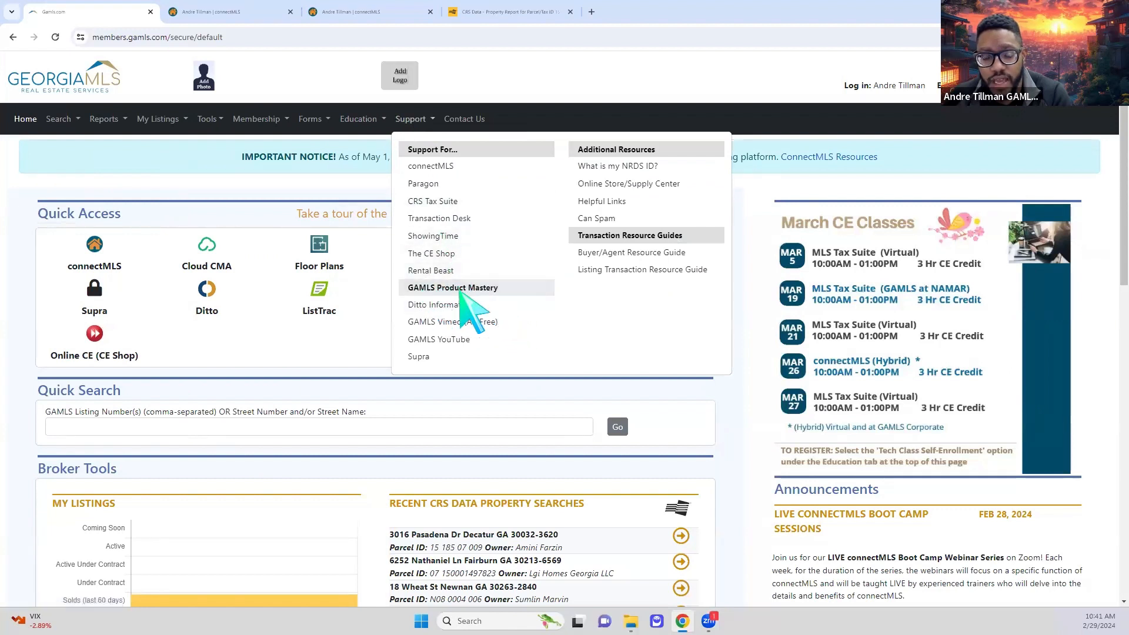
{"action": "left_click", "coordinate": [509, 339]}
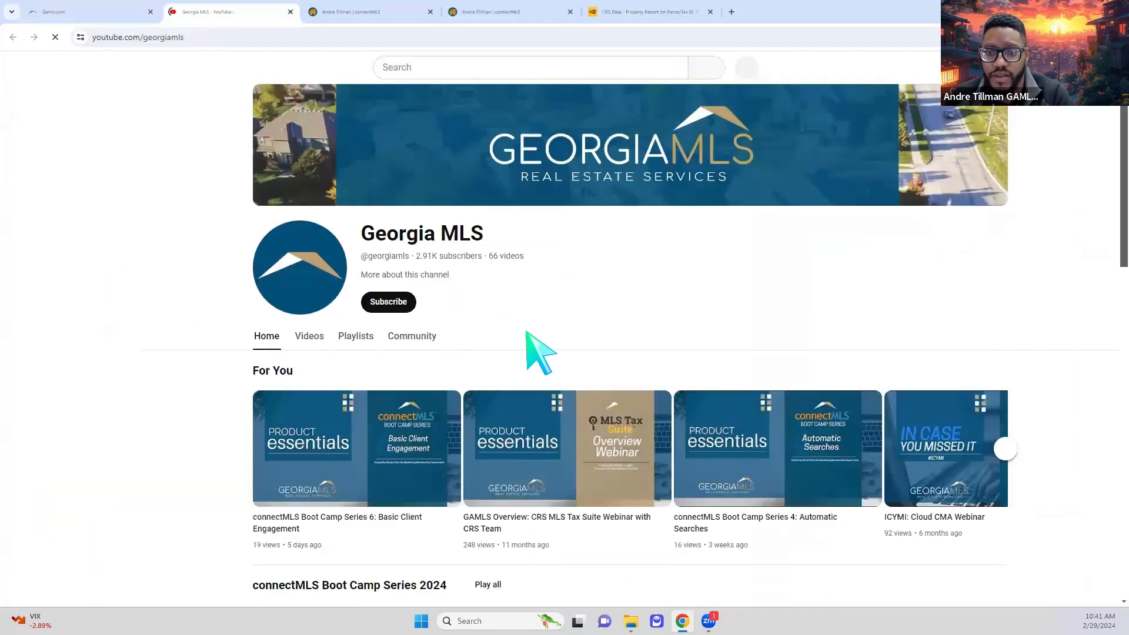
- Browse the channel's connectMLS Boot Camp Series 2024 videos, then go back to the Gamls.com tab
{"action": "scroll", "coordinate": [1045, 482], "scroll_direction": "down", "scroll_amount": 1}
{"action": "scroll", "coordinate": [1045, 482], "scroll_direction": "down", "scroll_amount": 3}
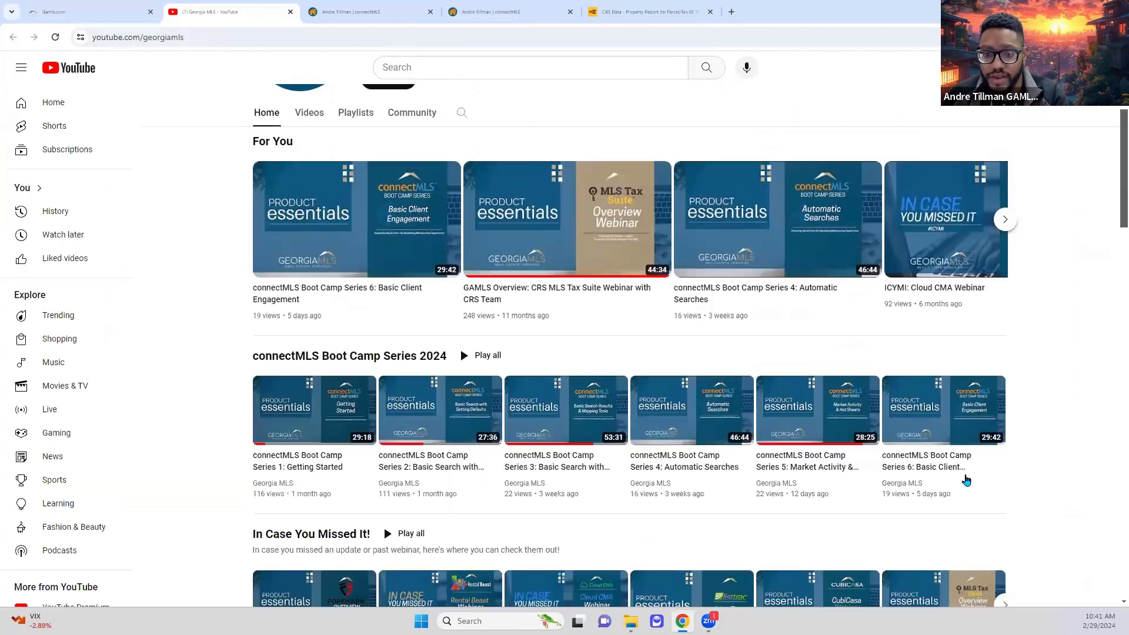
{"action": "mouse_move", "coordinate": [334, 494]}
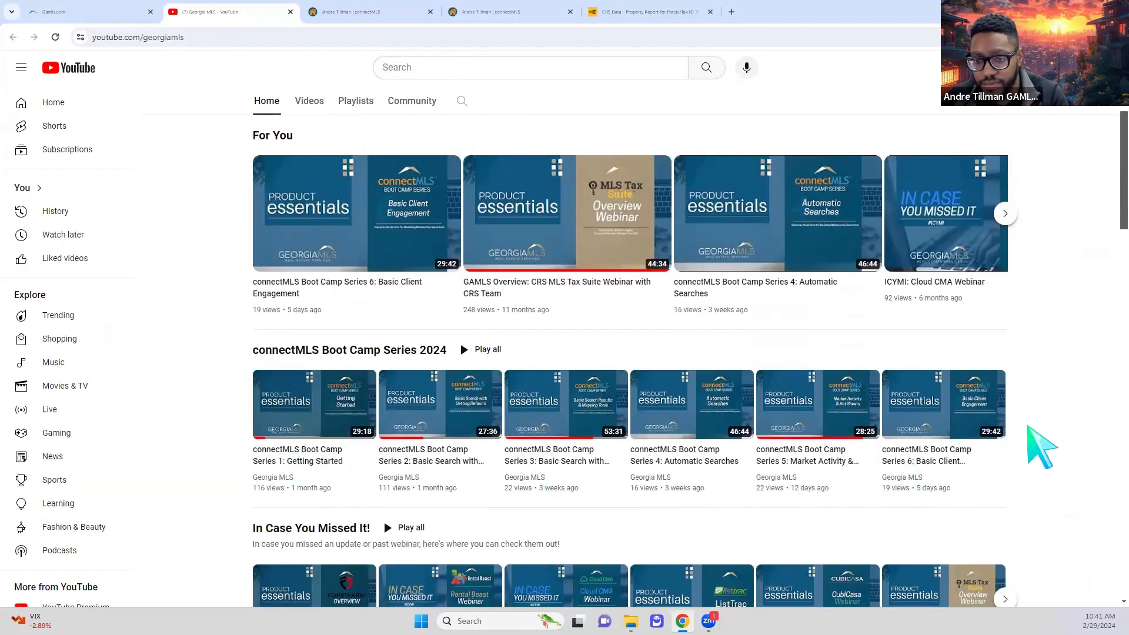
{"action": "scroll", "coordinate": [1047, 438], "scroll_direction": "down", "scroll_amount": 2}
{"action": "scroll", "coordinate": [1037, 449], "scroll_direction": "up", "scroll_amount": 1}
{"action": "scroll", "coordinate": [1041, 450], "scroll_direction": "up", "scroll_amount": 3}
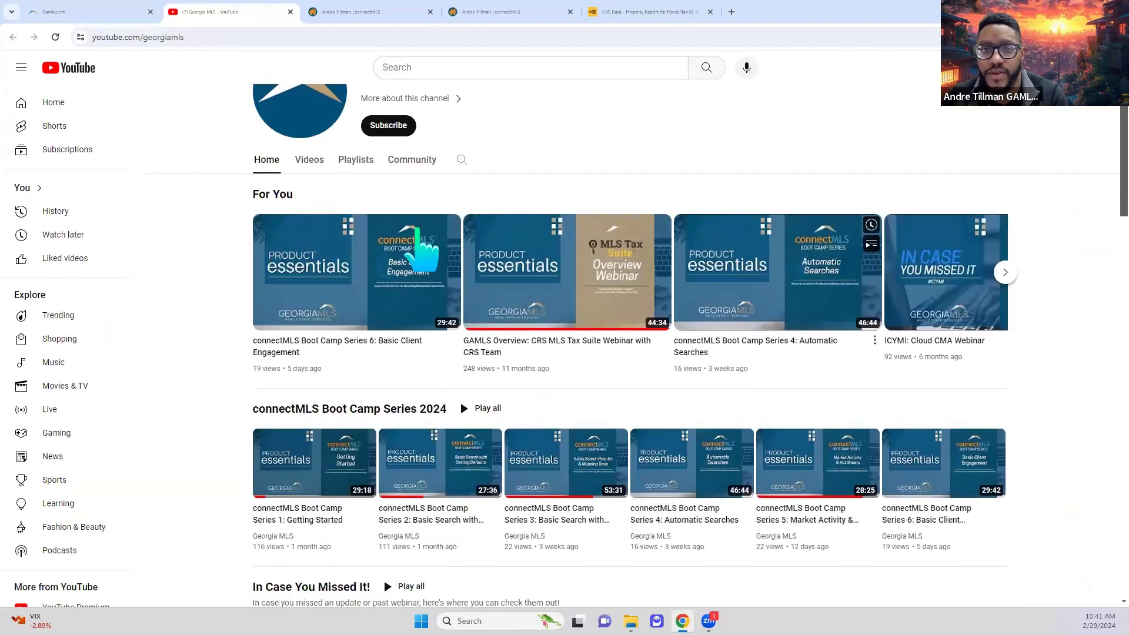
{"action": "left_click", "coordinate": [90, 14]}
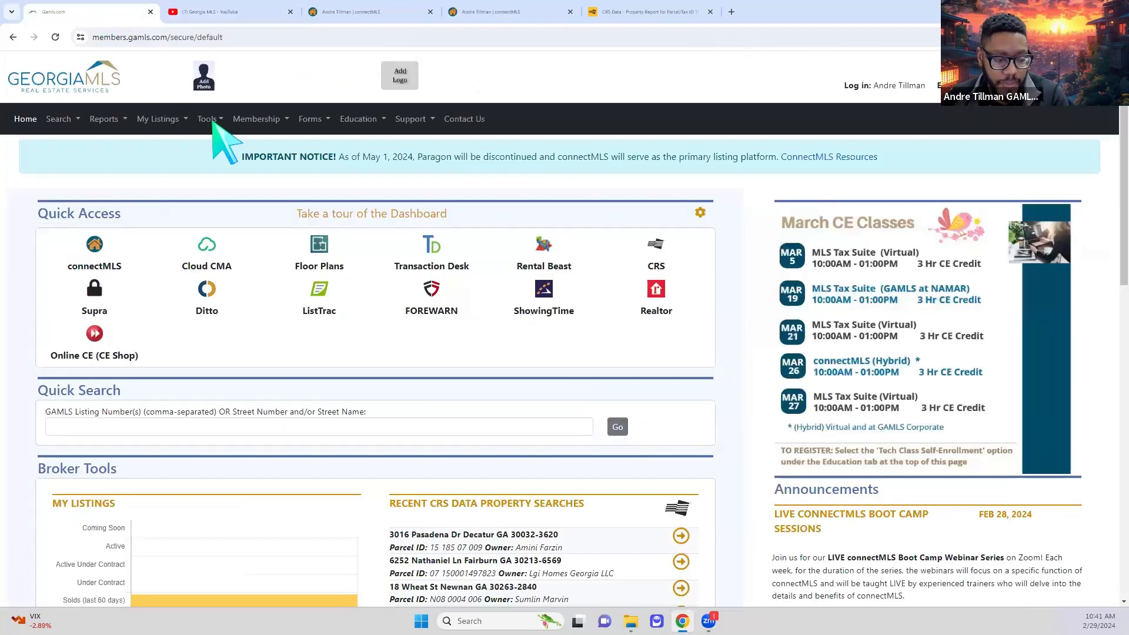